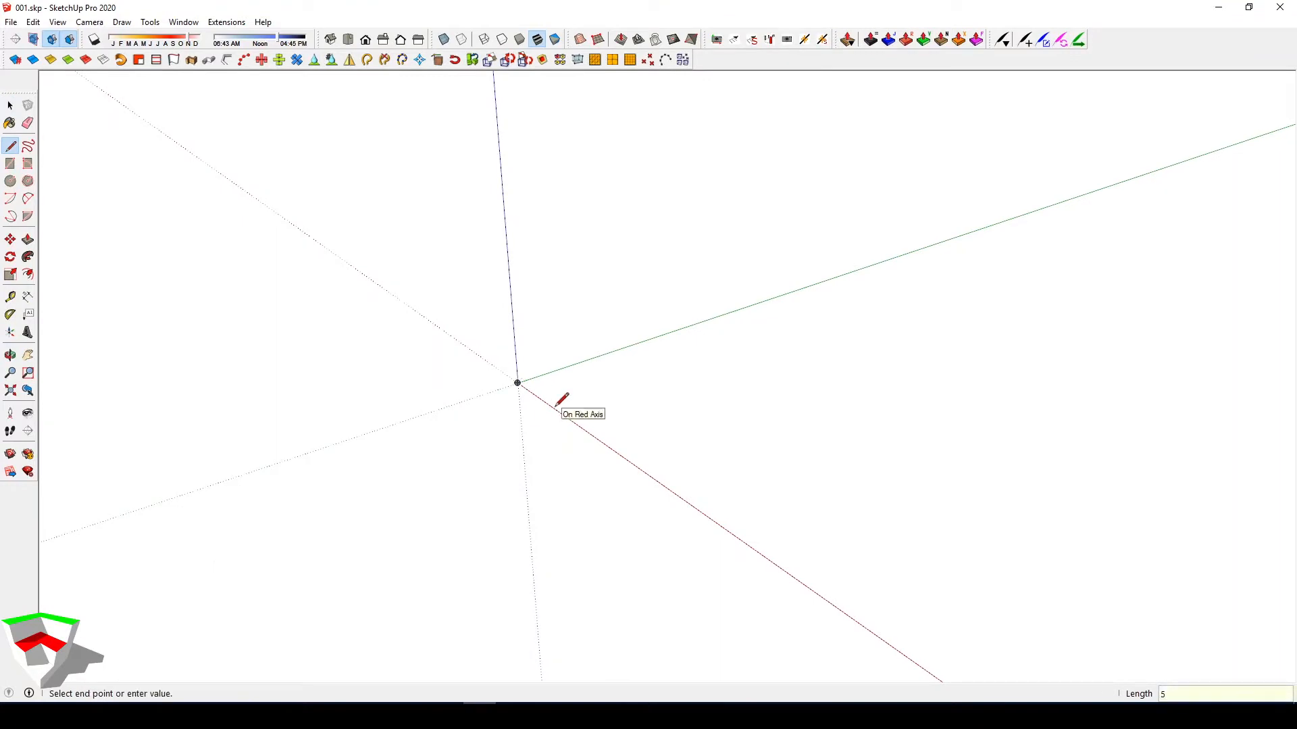
Draw a 5000 cm square on the ground plane with the Line tool, starting at the origin along the red axis
key(Return)
scroll(555, 407, down, 3)
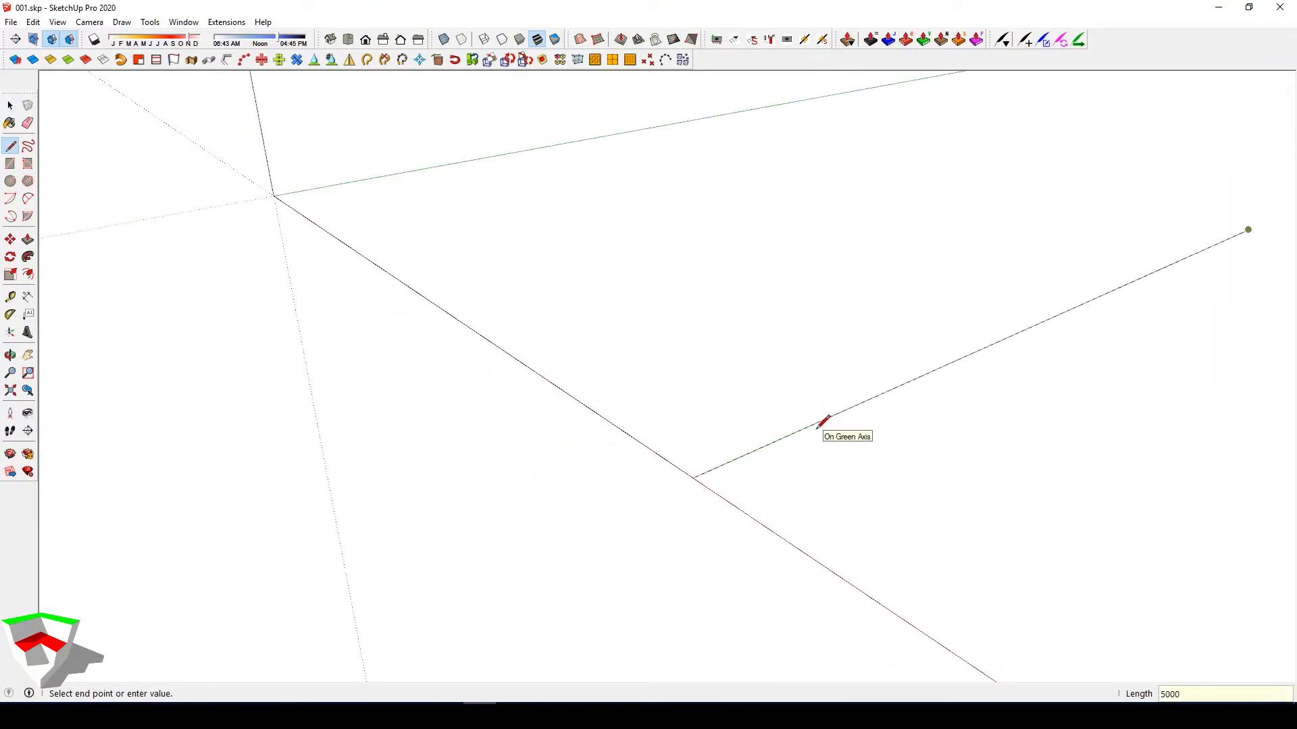
scroll(824, 422, down, 2)
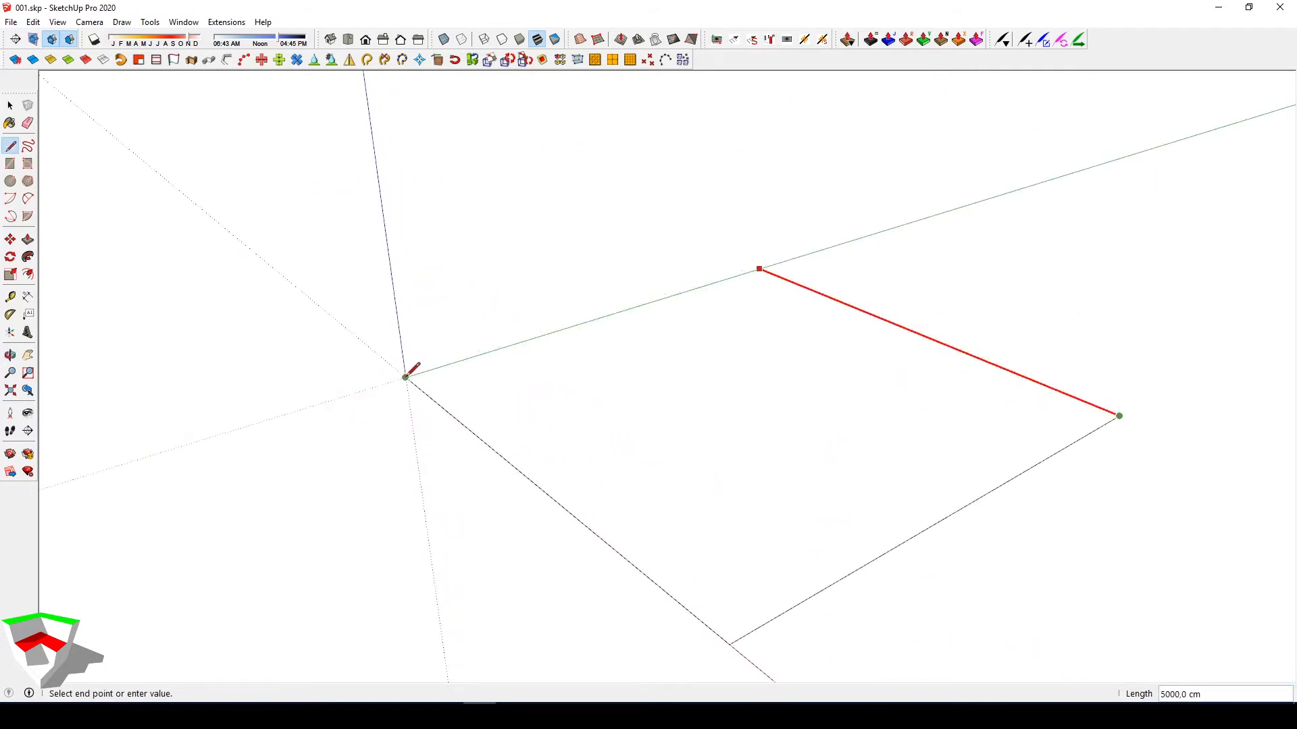
click(405, 377)
Select the square face with its edges and make it a group
key(space)
double_click(755, 385)
right_click(756, 385)
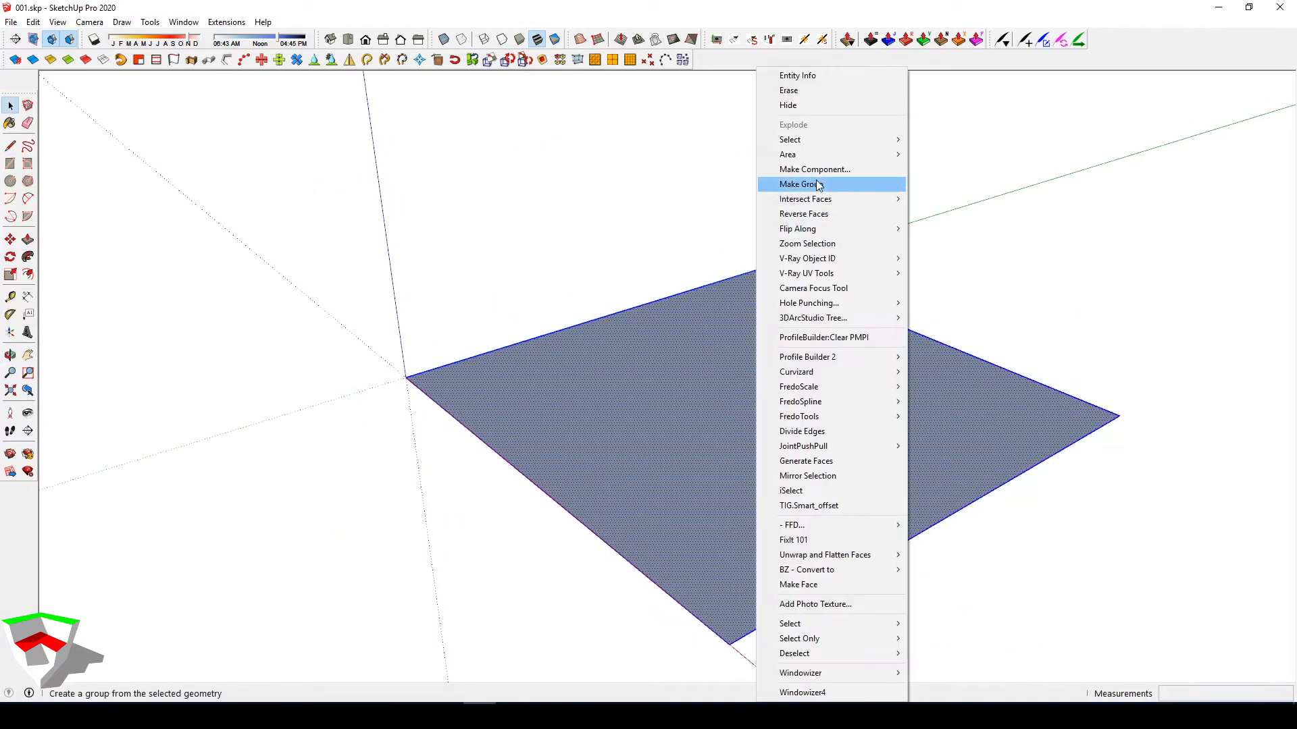
click(818, 184)
Copy the square group by its far corner onto the midpoint of the original square's edge on the green axis
key(m)
key(ctrl)
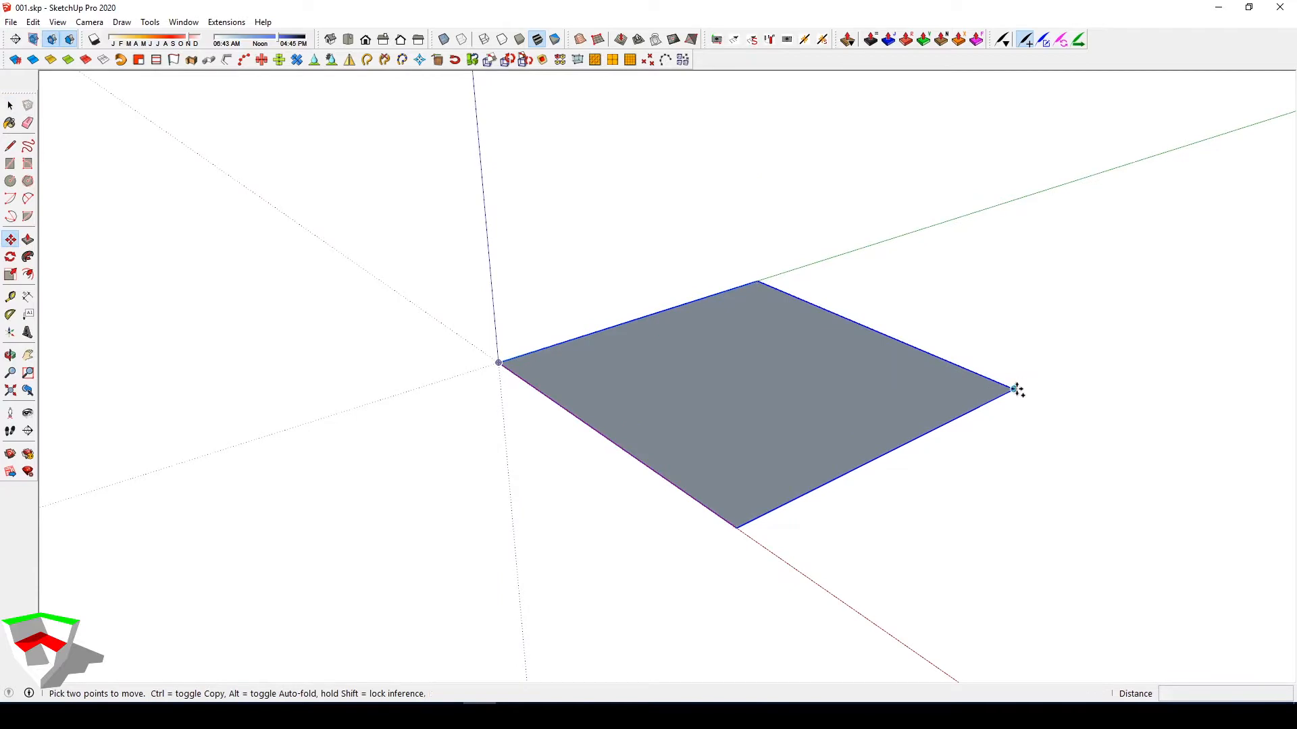
click(1013, 389)
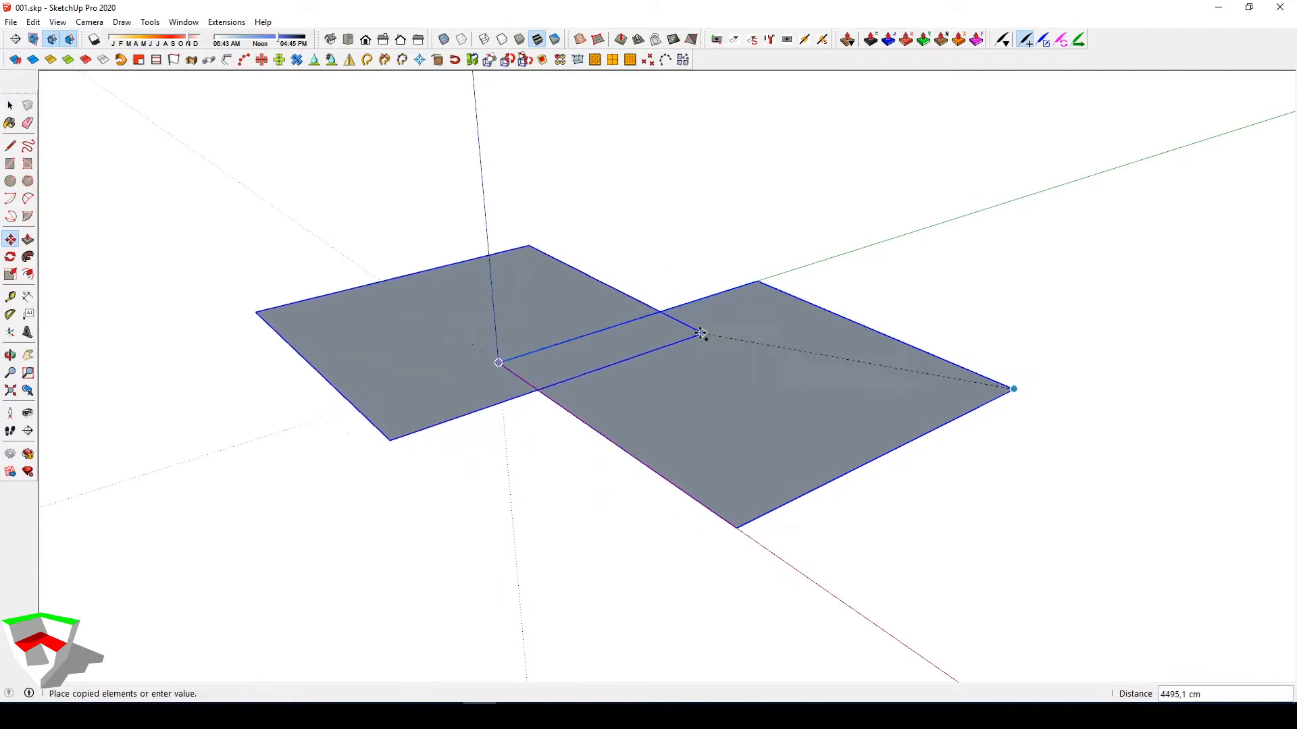
click(638, 318)
Move the copied square along the green axis until its corner sits about three quarters along the original square's edge
scroll(638, 318, up, 2)
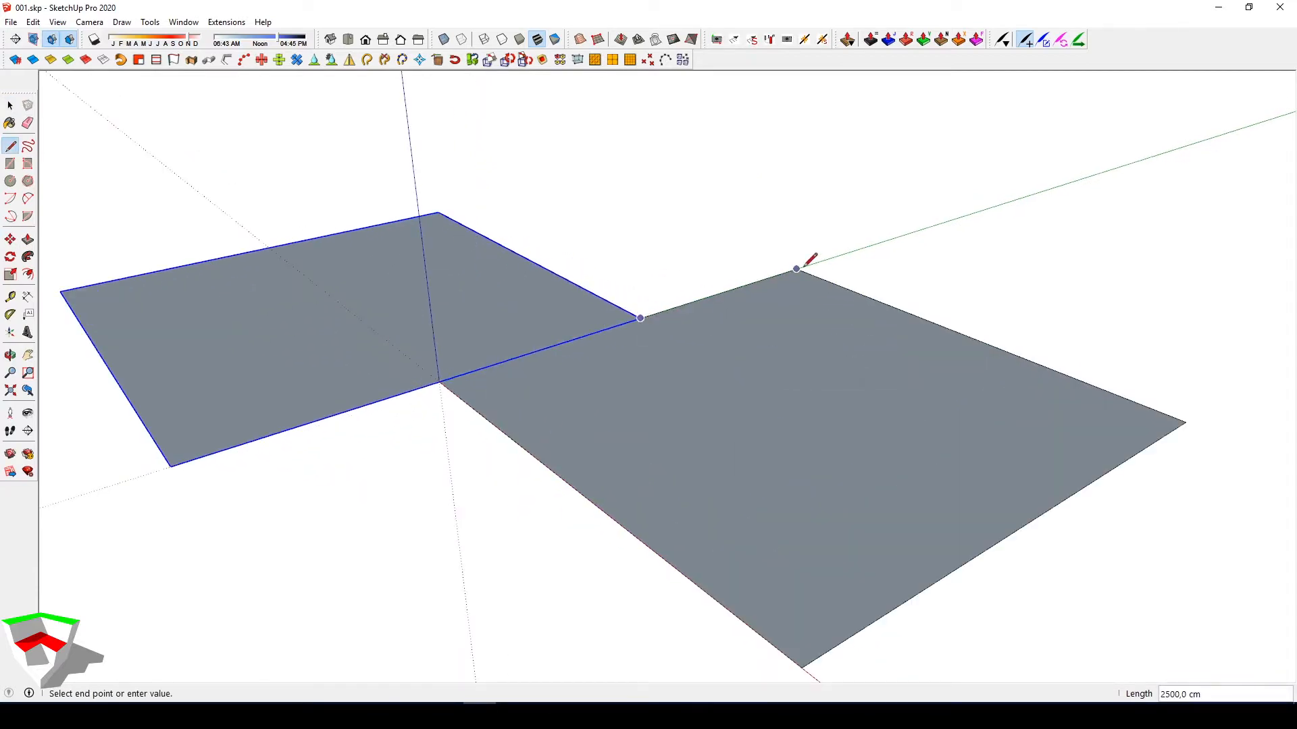
click(639, 318)
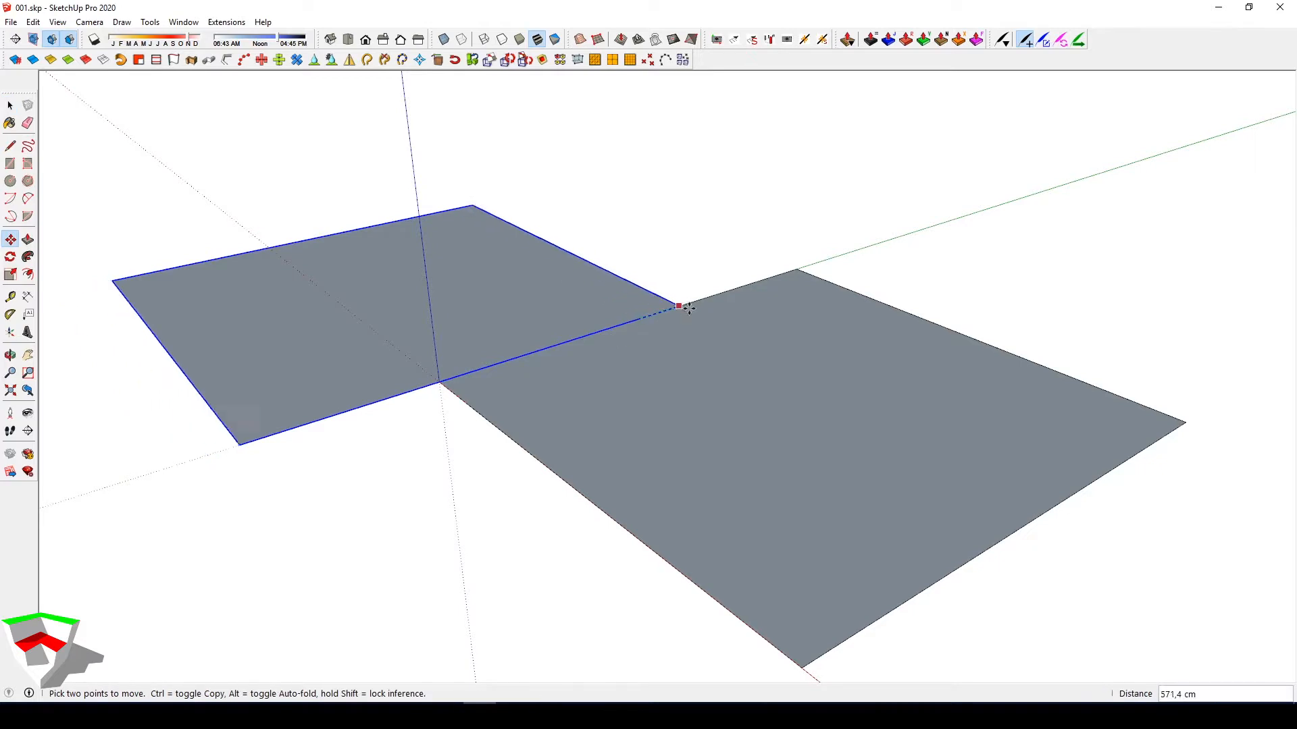
click(740, 288)
click(734, 293)
Draw a 600 cm vertical line upward from the middle of the edge shared by the two squares
scroll(734, 295, down, 3)
middle_drag(708, 316, 645, 324)
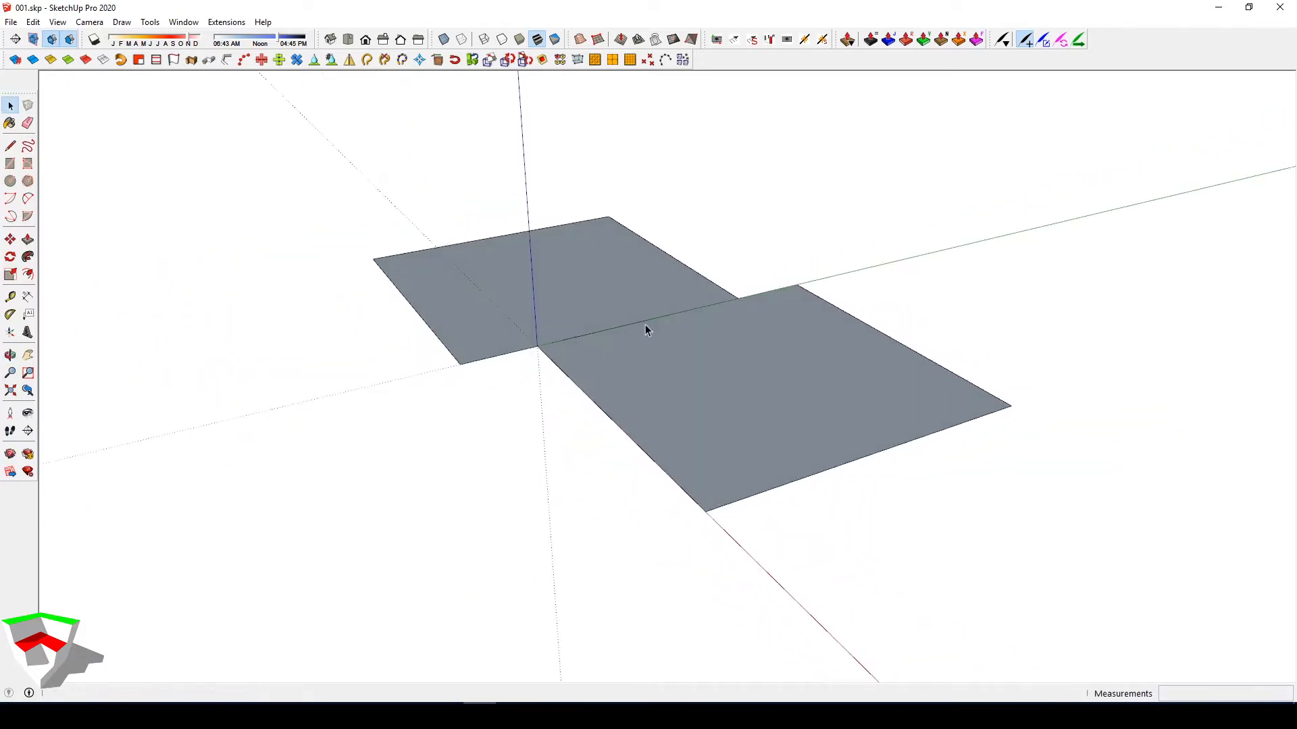
scroll(587, 336, up, 2)
key(l)
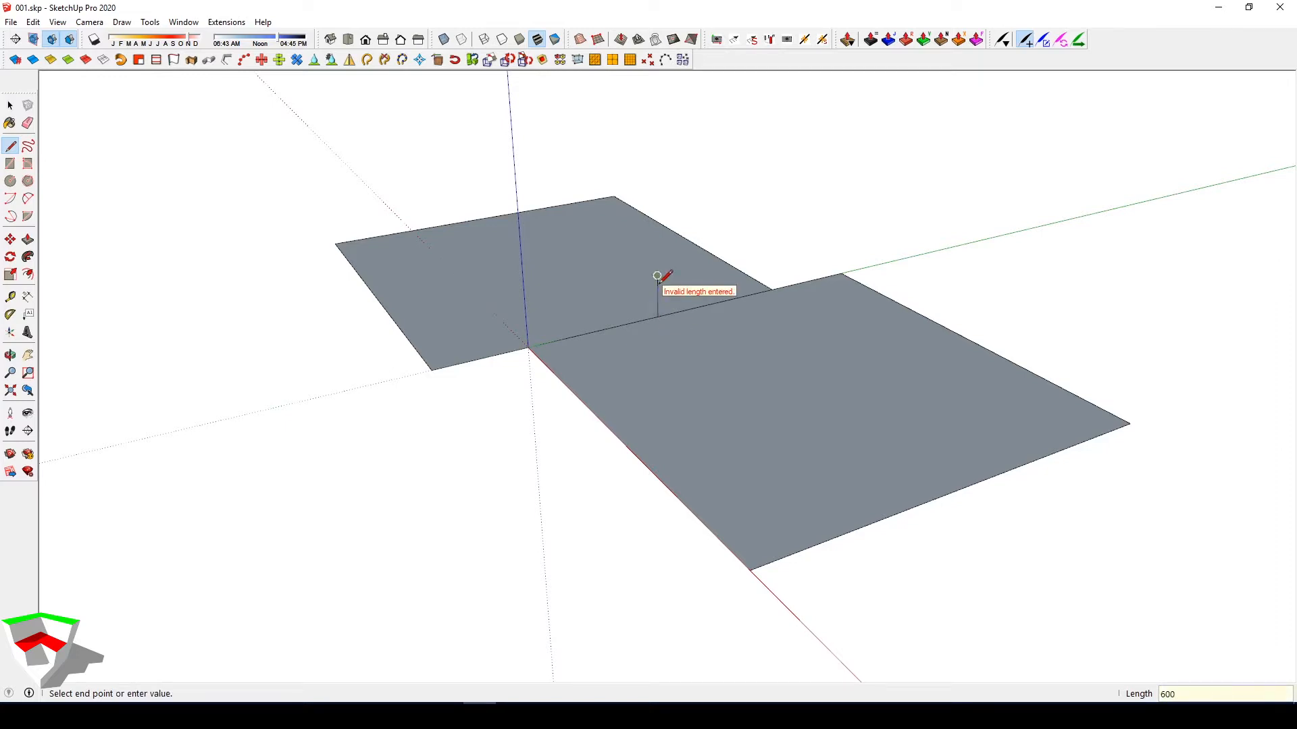
scroll(682, 310, down, 2)
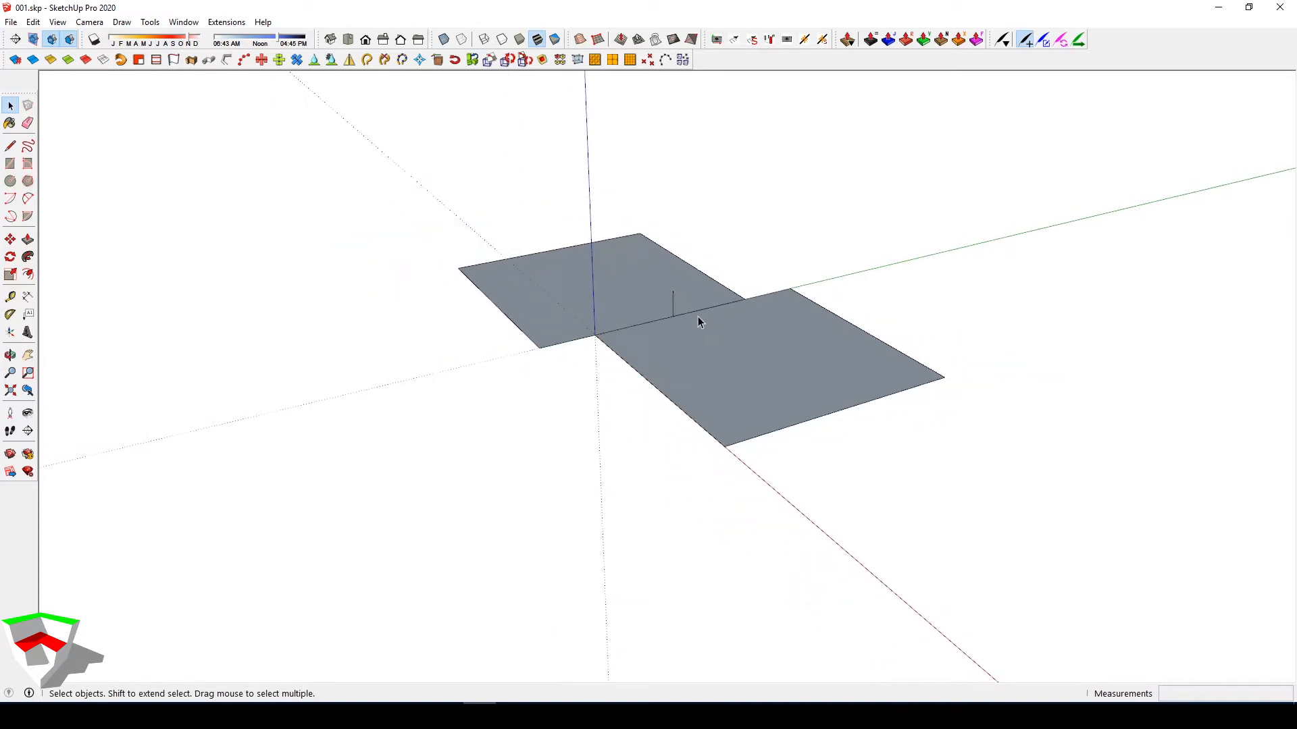
Undock the FredoSpline toolbar and draw a closed figure-eight Local Fit Spline through the squares' outer corners and both ends of the vertical line
mouse_move(698, 316)
middle_down()
mouse_move(620, 324)
mouse_move(689, 323)
middle_up()
scroll(529, 332, up, 2)
middle_drag(528, 331, 464, 363)
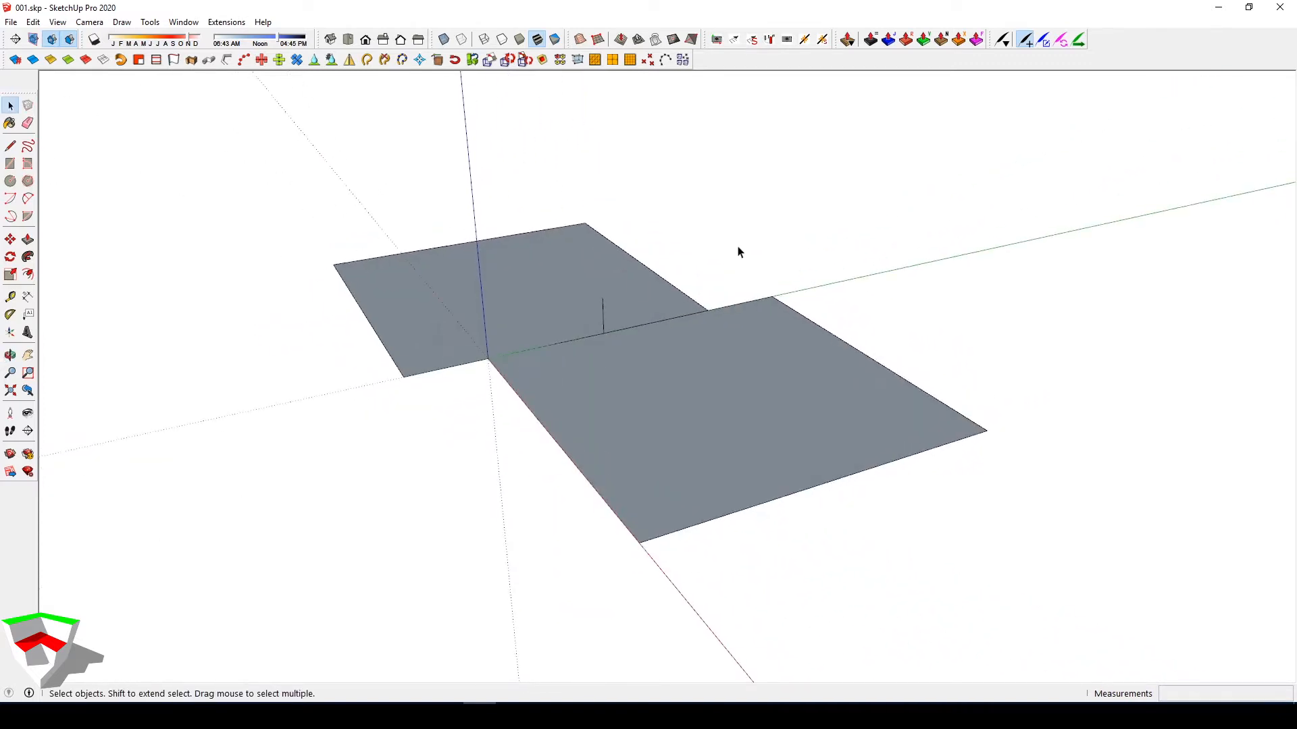
shift+middle_drag(738, 247, 744, 263)
drag(990, 35, 960, 216)
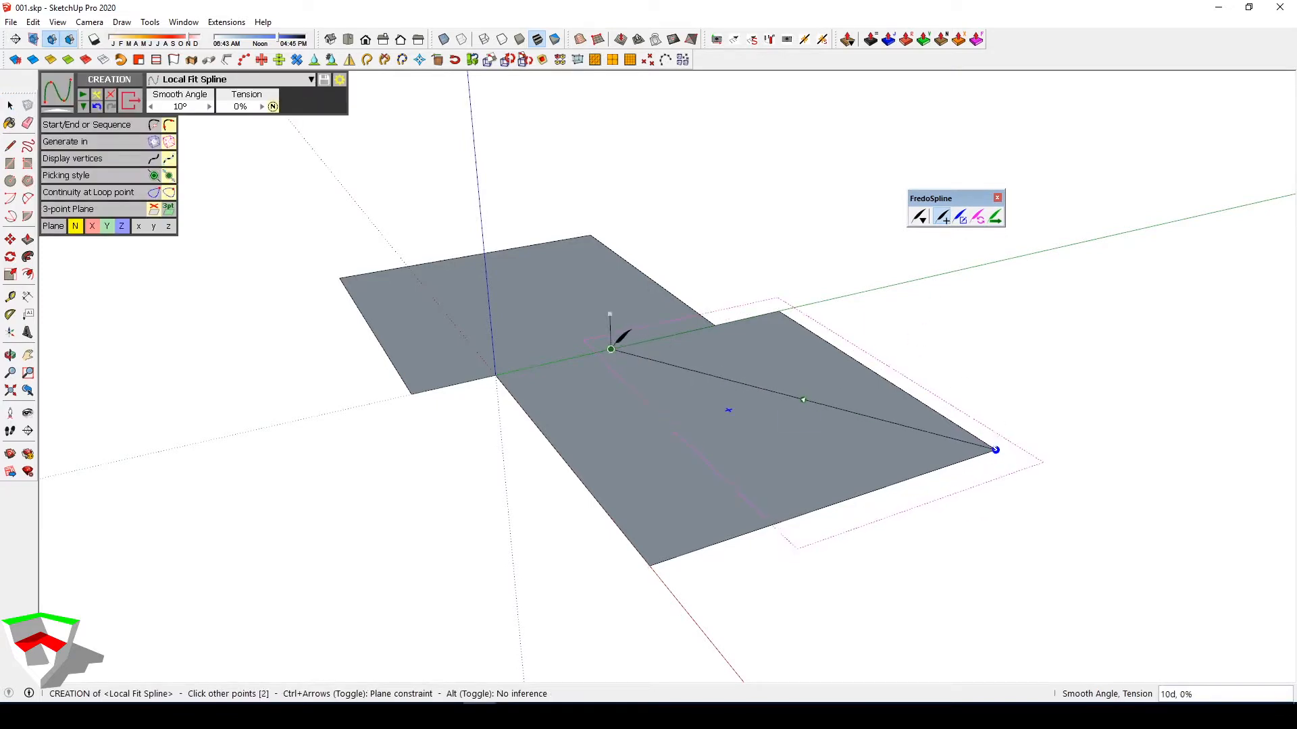
click(340, 277)
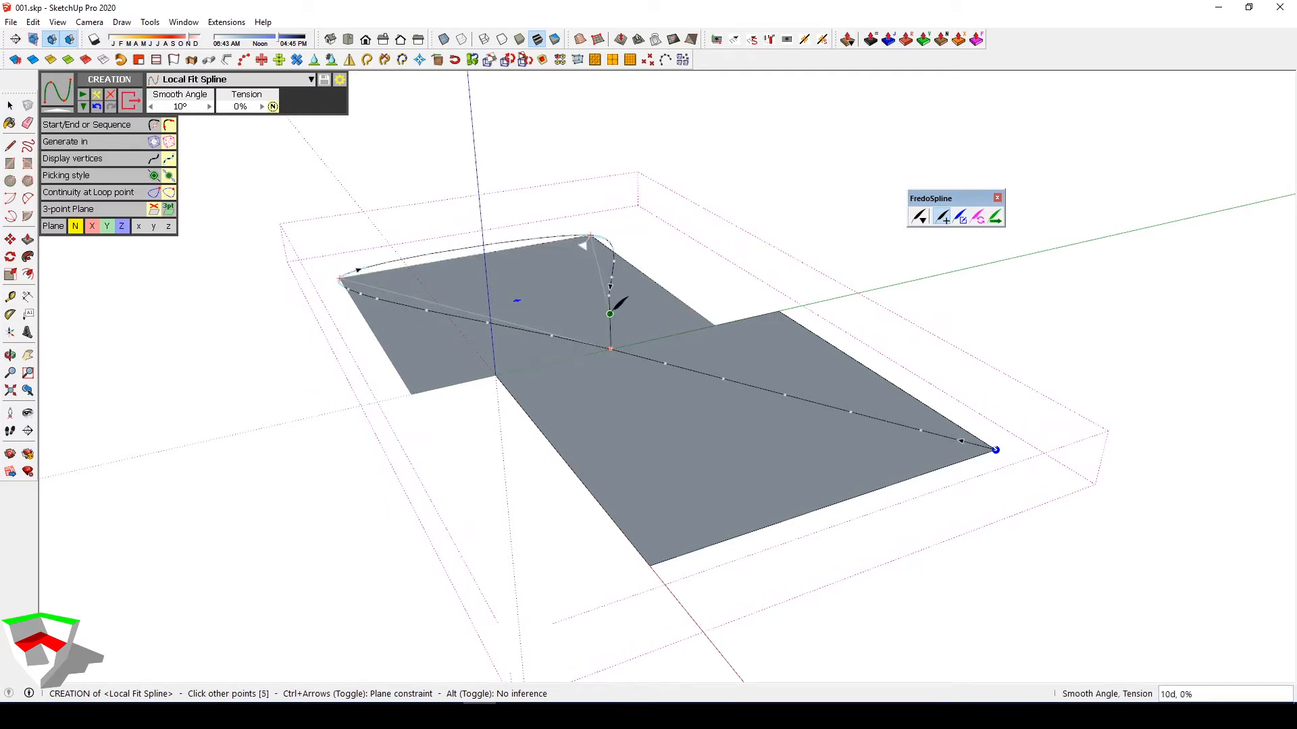
click(996, 450)
Change the figure-eight spline's type to Bezier Classic and finish editing it
middle_drag(709, 428, 796, 284)
click(287, 84)
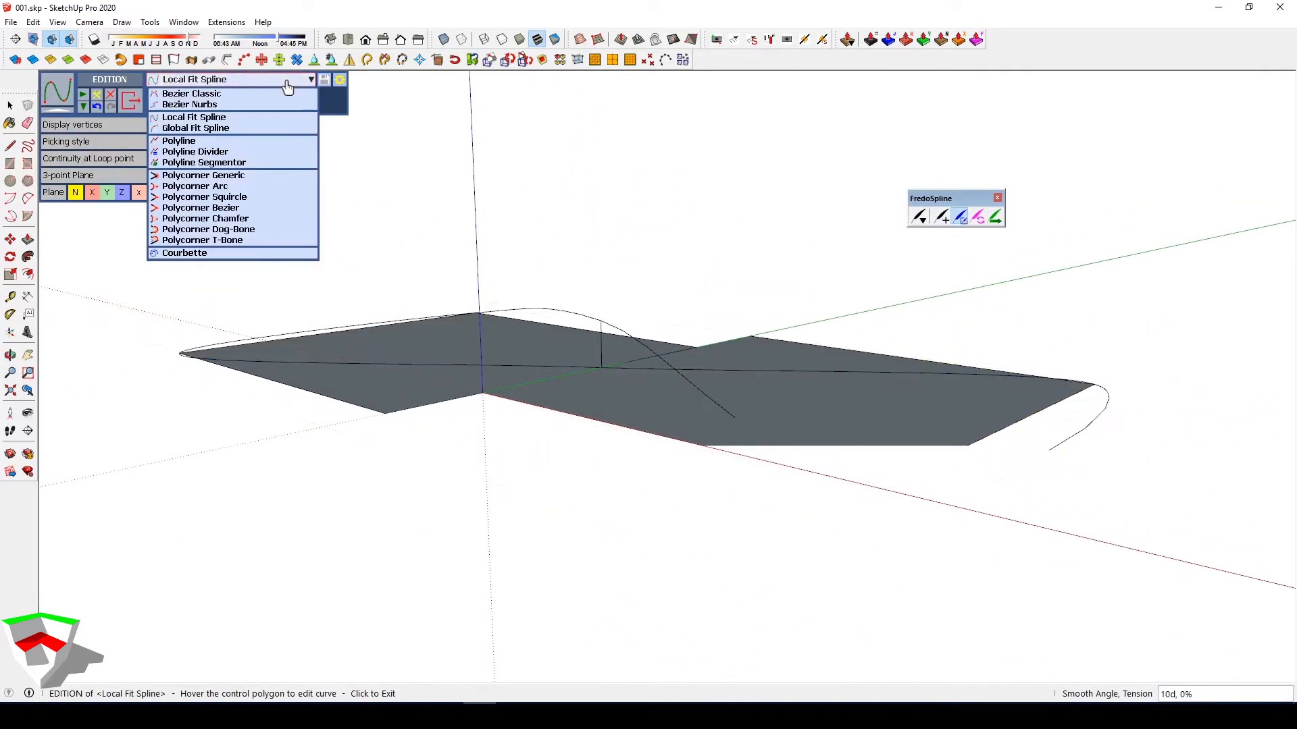
click(257, 97)
middle_drag(701, 244, 712, 383)
scroll(641, 240, down, 2)
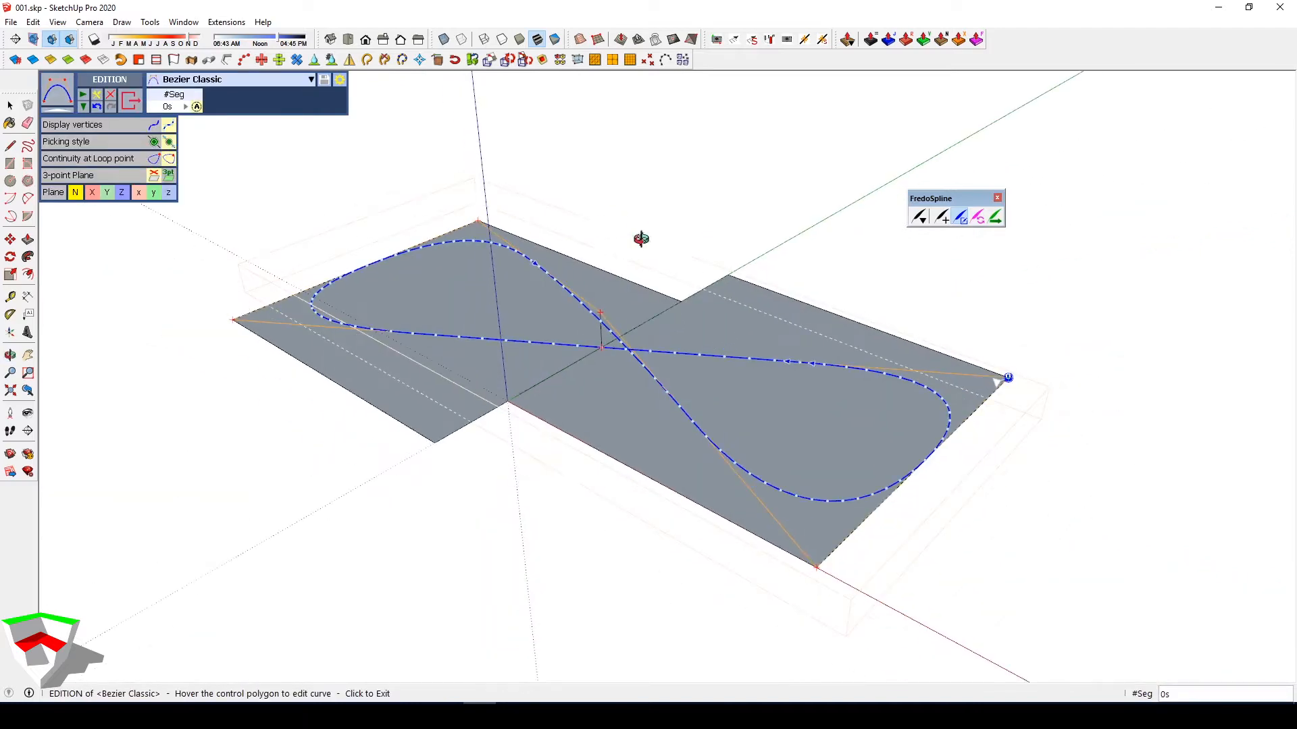
middle_drag(641, 240, 587, 285)
click(665, 220)
scroll(667, 223, down, 1)
middle_drag(689, 274, 638, 247)
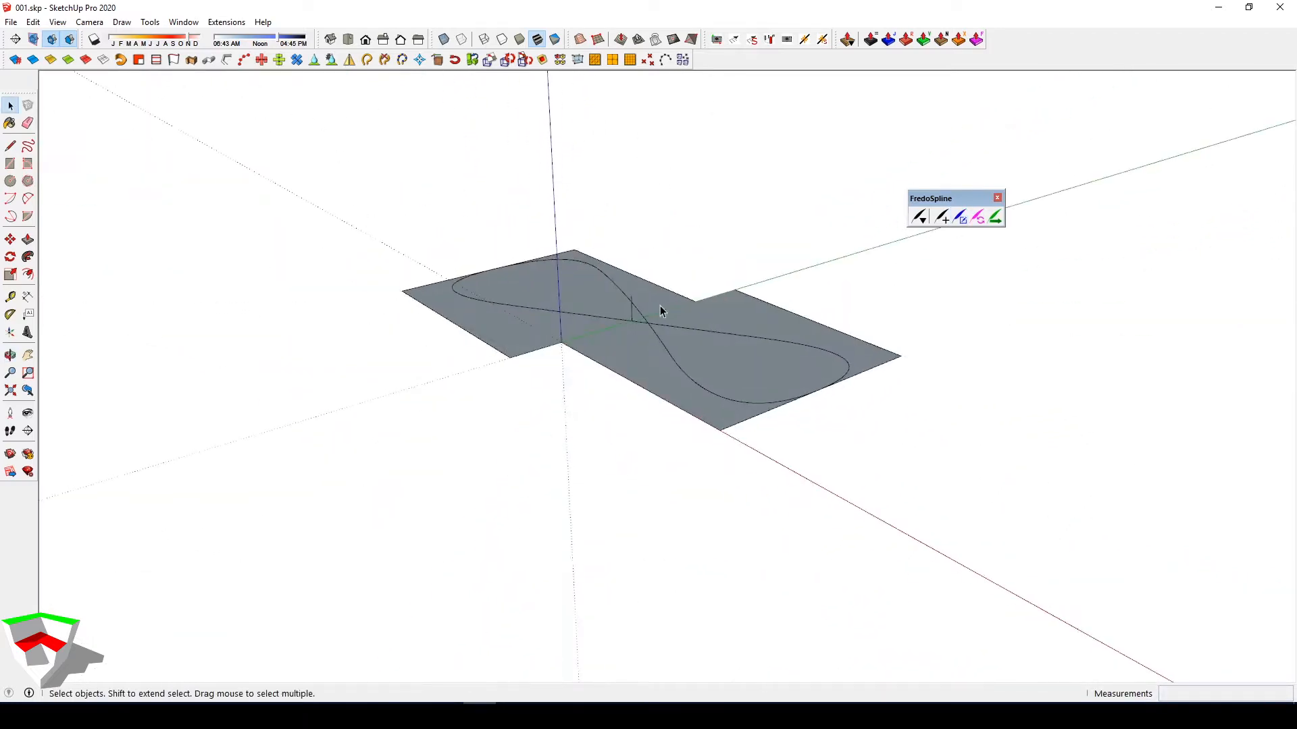
Open the spline group and extrude the figure-eight curve 350 cm upward along the blue axis with Extrude Lines
scroll(635, 326, up, 3)
click(635, 325)
mouse_move(634, 330)
middle_down()
mouse_move(359, 258)
mouse_move(635, 338)
middle_up()
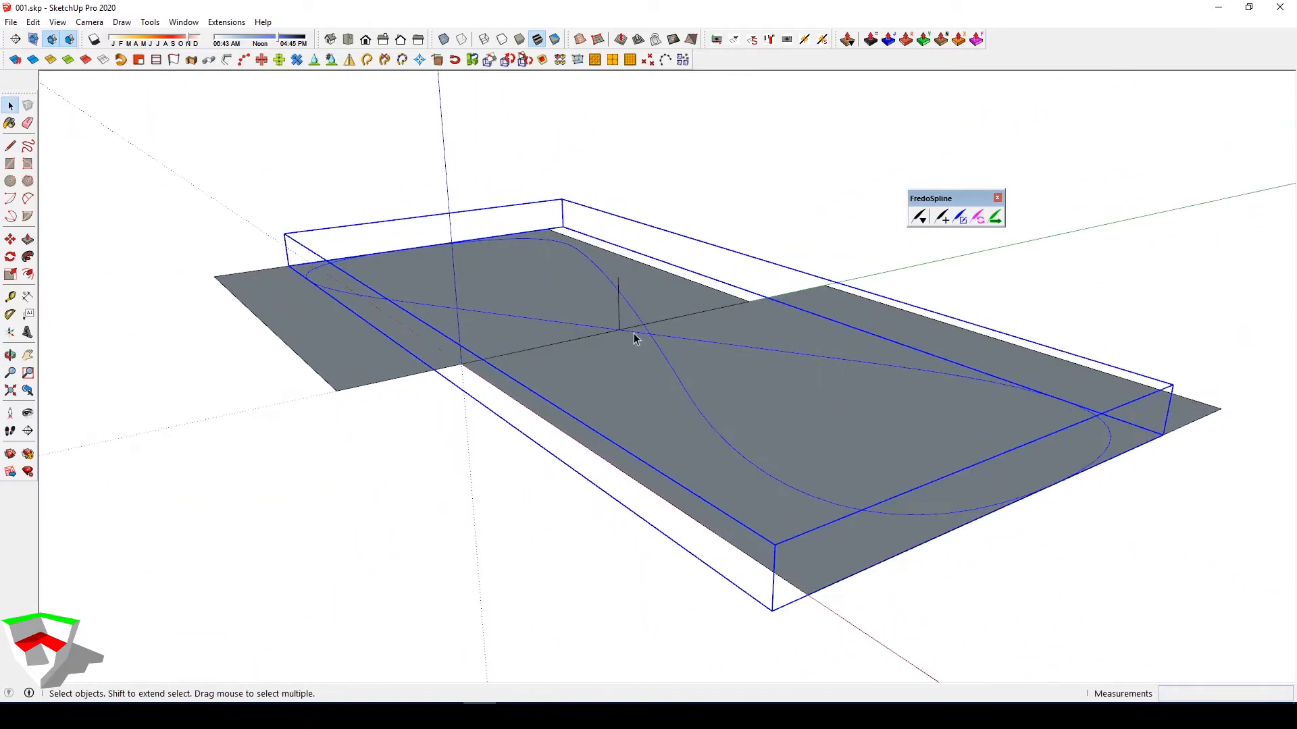
double_click(619, 311)
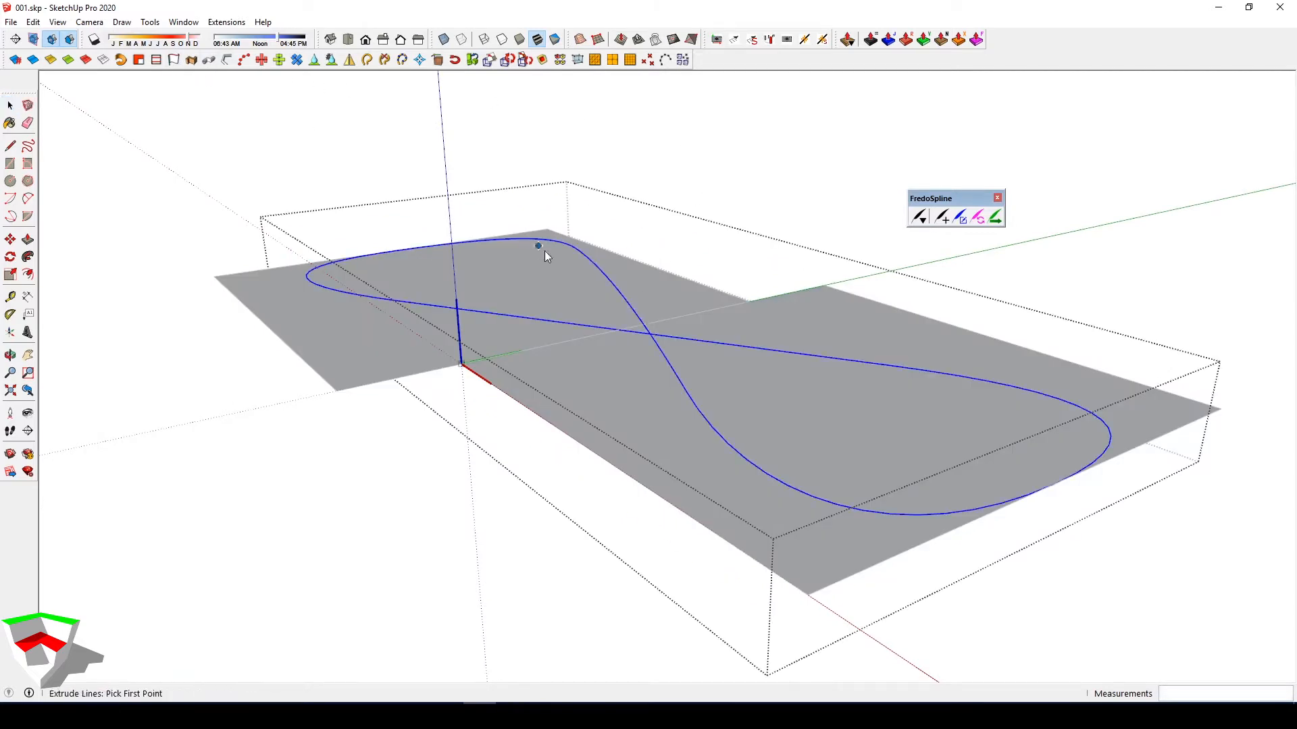
click(594, 264)
text(35)
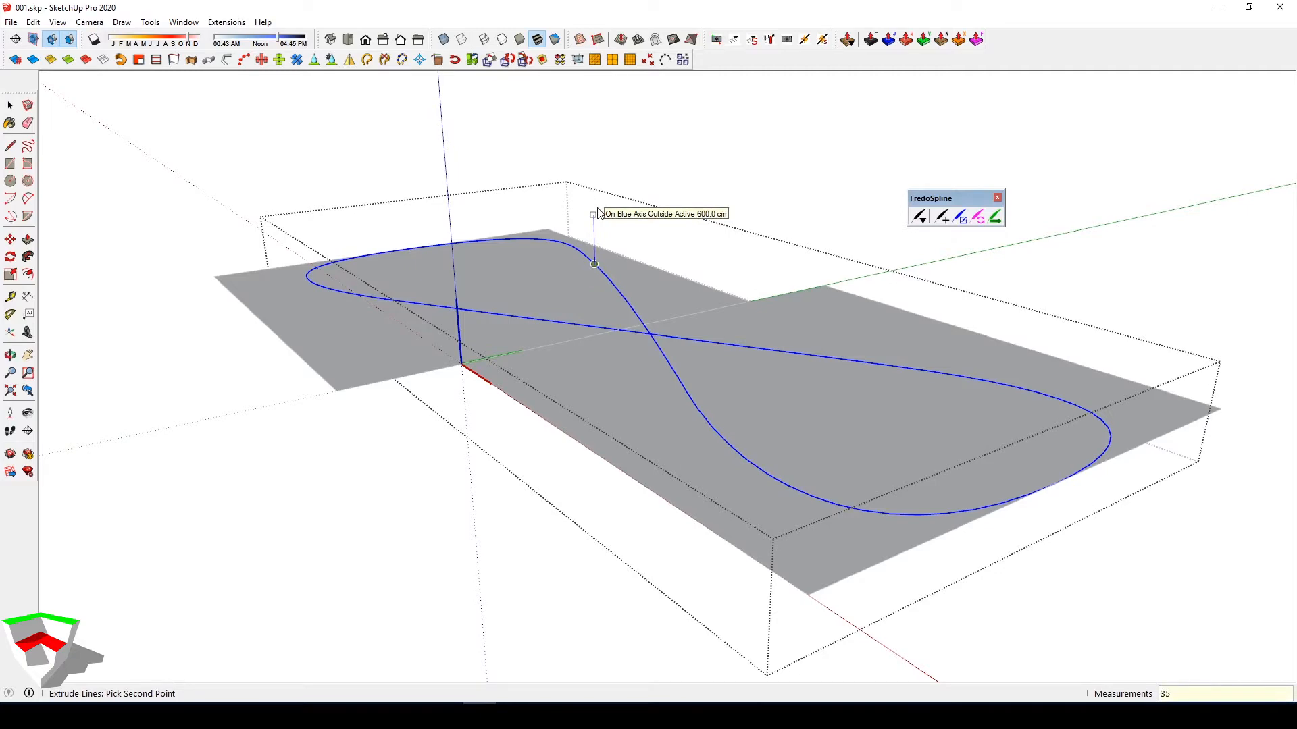
text(0)
key(Return)
Thicken the figure-eight ribbon by 500 cm with Round Joint Push Pull, keeping the starting face
middle_drag(728, 280, 231, 455)
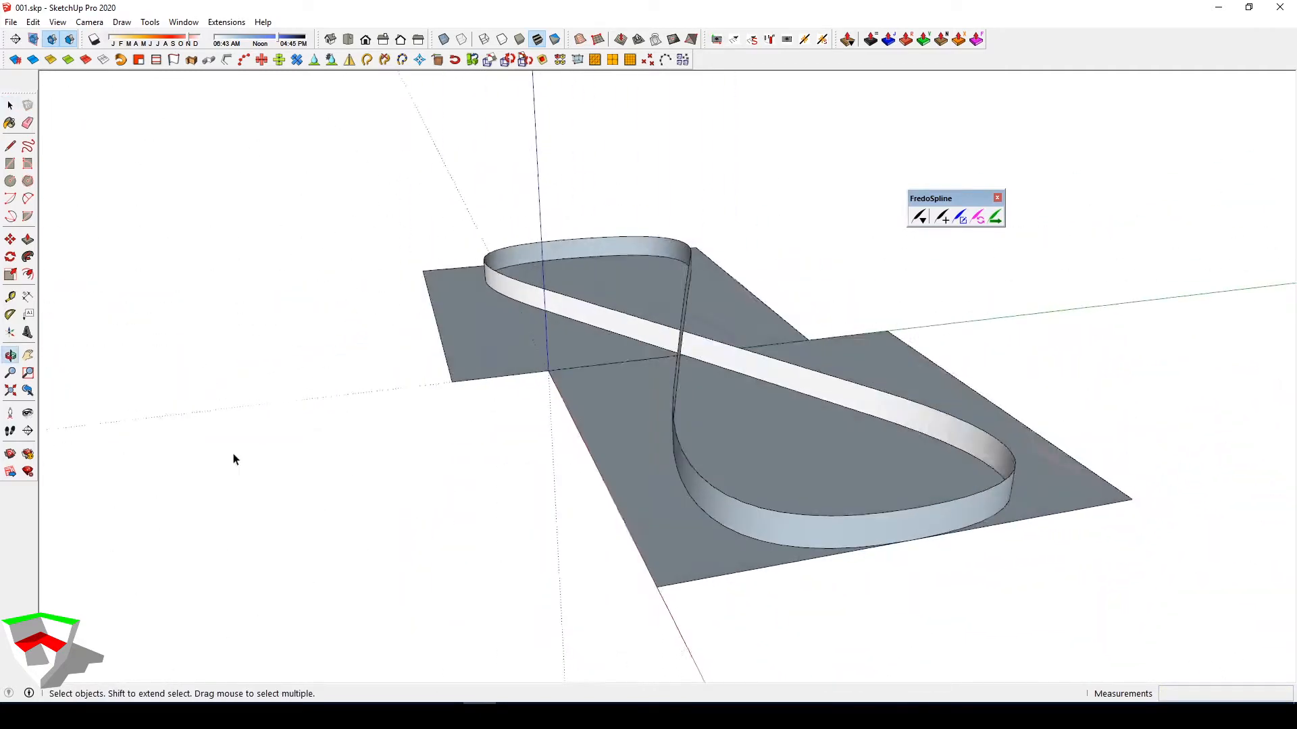
scroll(726, 500, up, 8)
click(70, 39)
scroll(507, 304, down, 3)
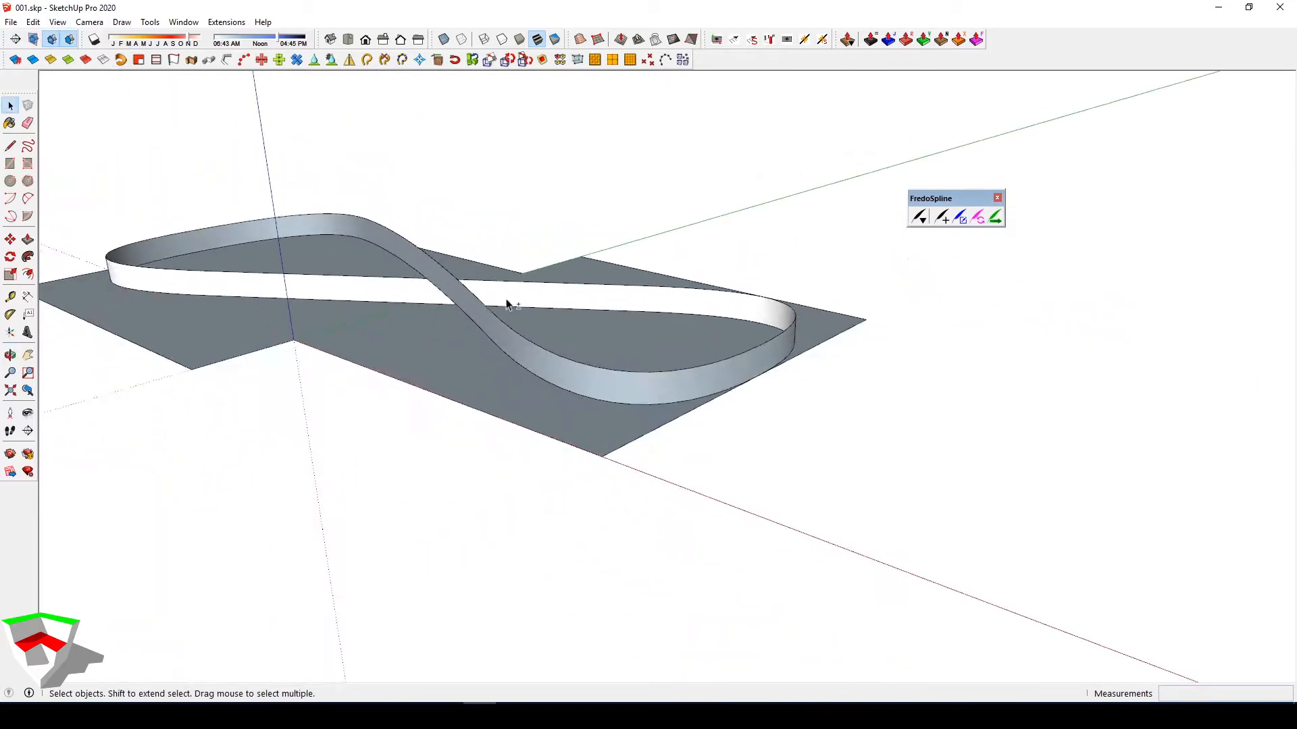
scroll(535, 376, up, 3)
middle_drag(538, 374, 601, 365)
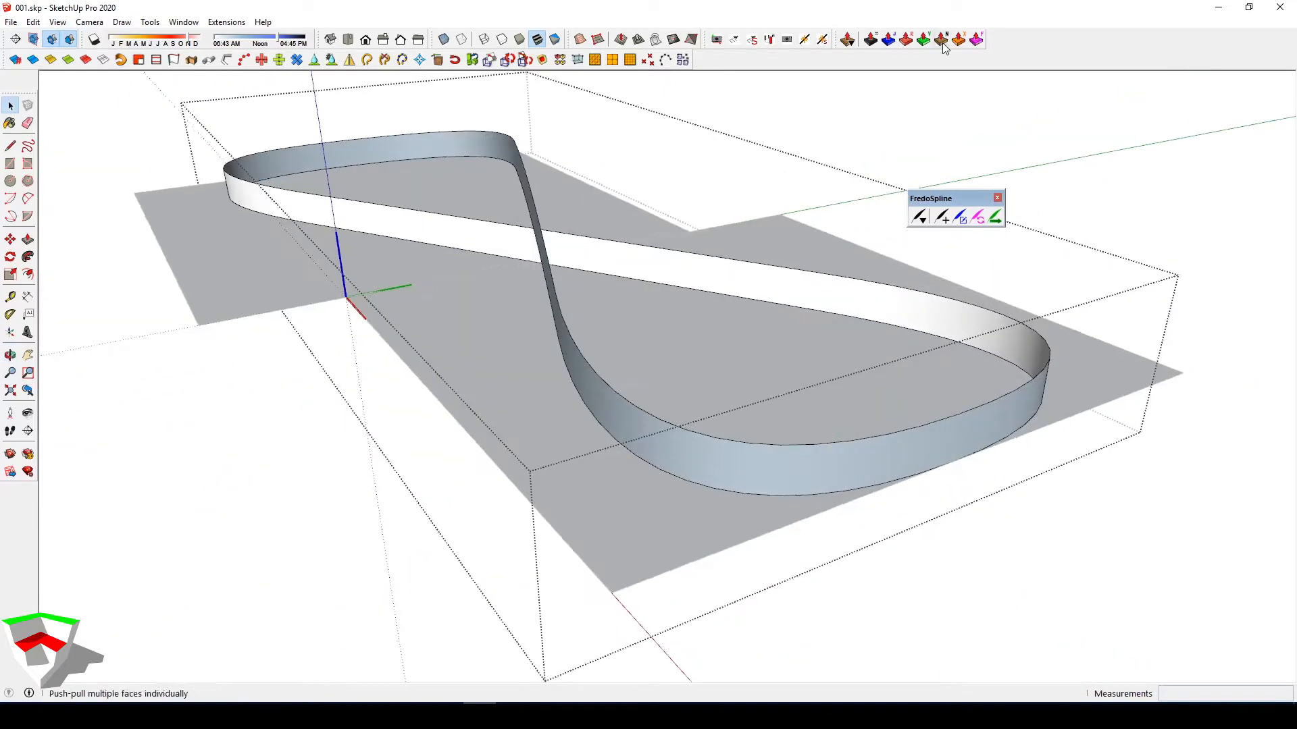
click(904, 45)
click(616, 414)
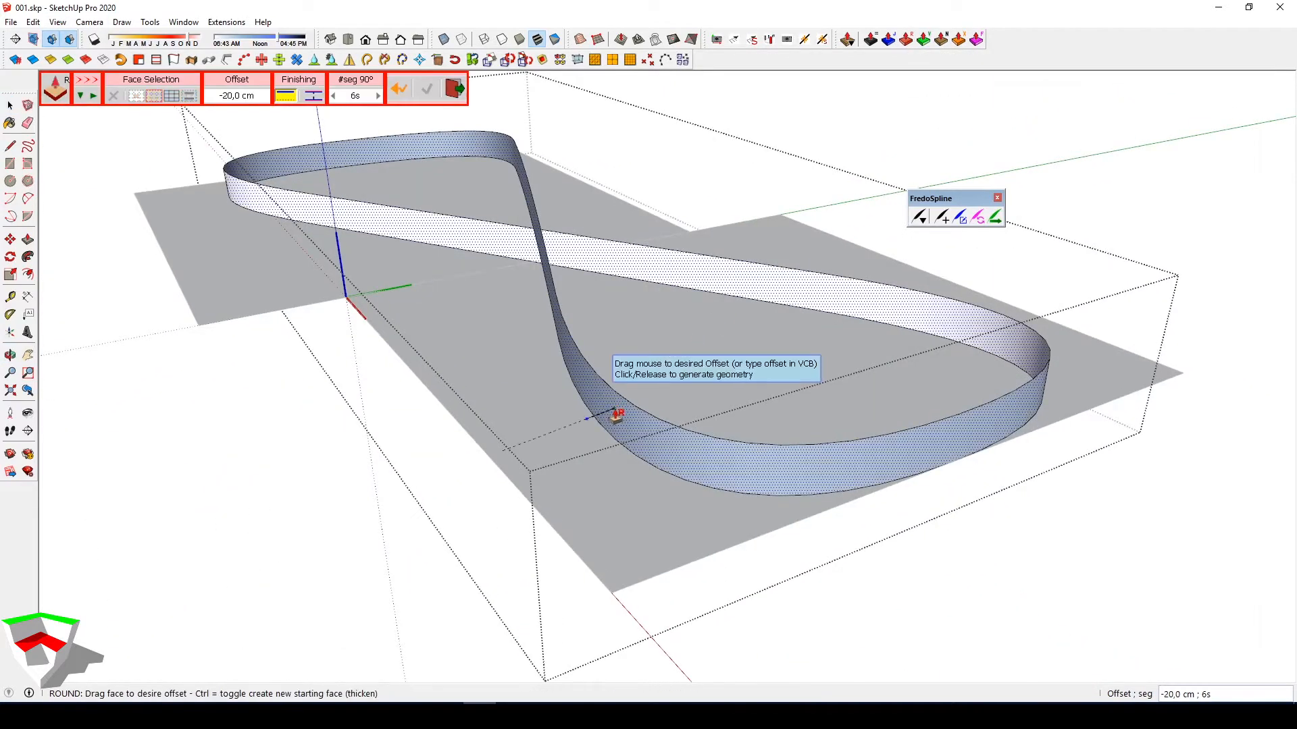
key(ctrl)
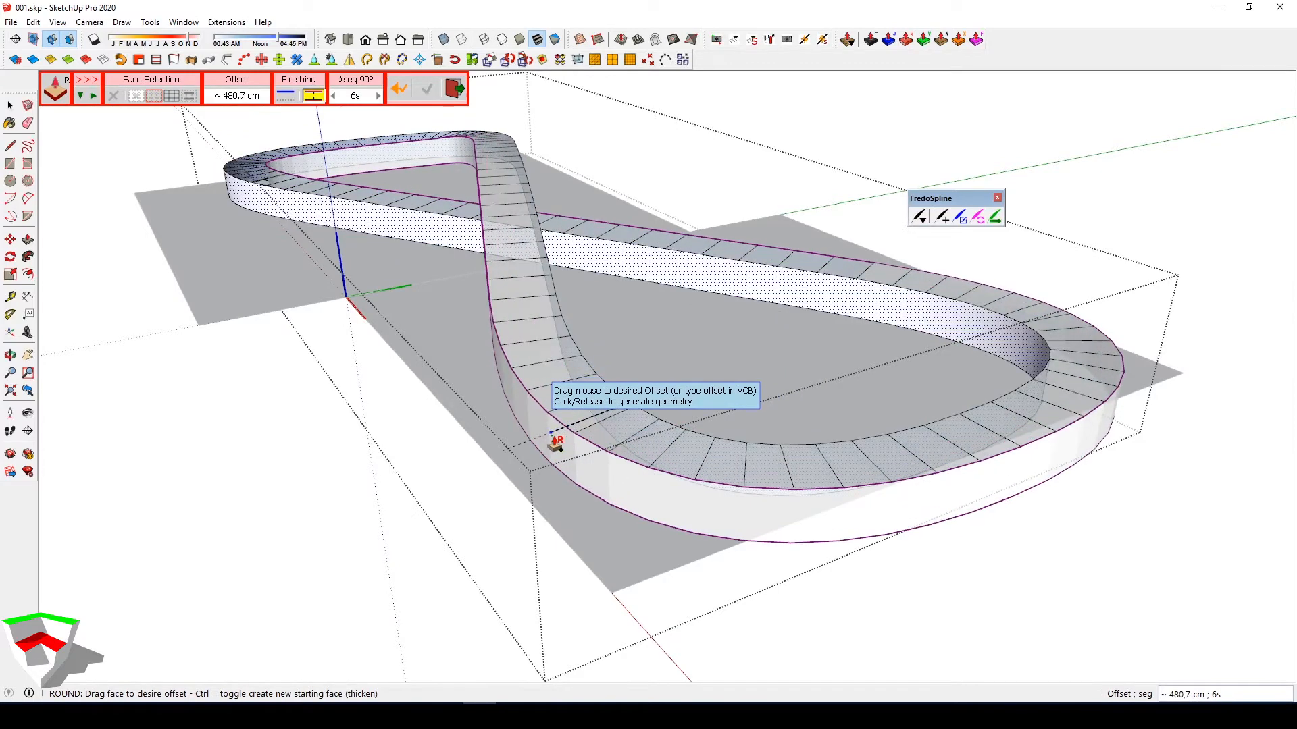
text(500)
key(Return)
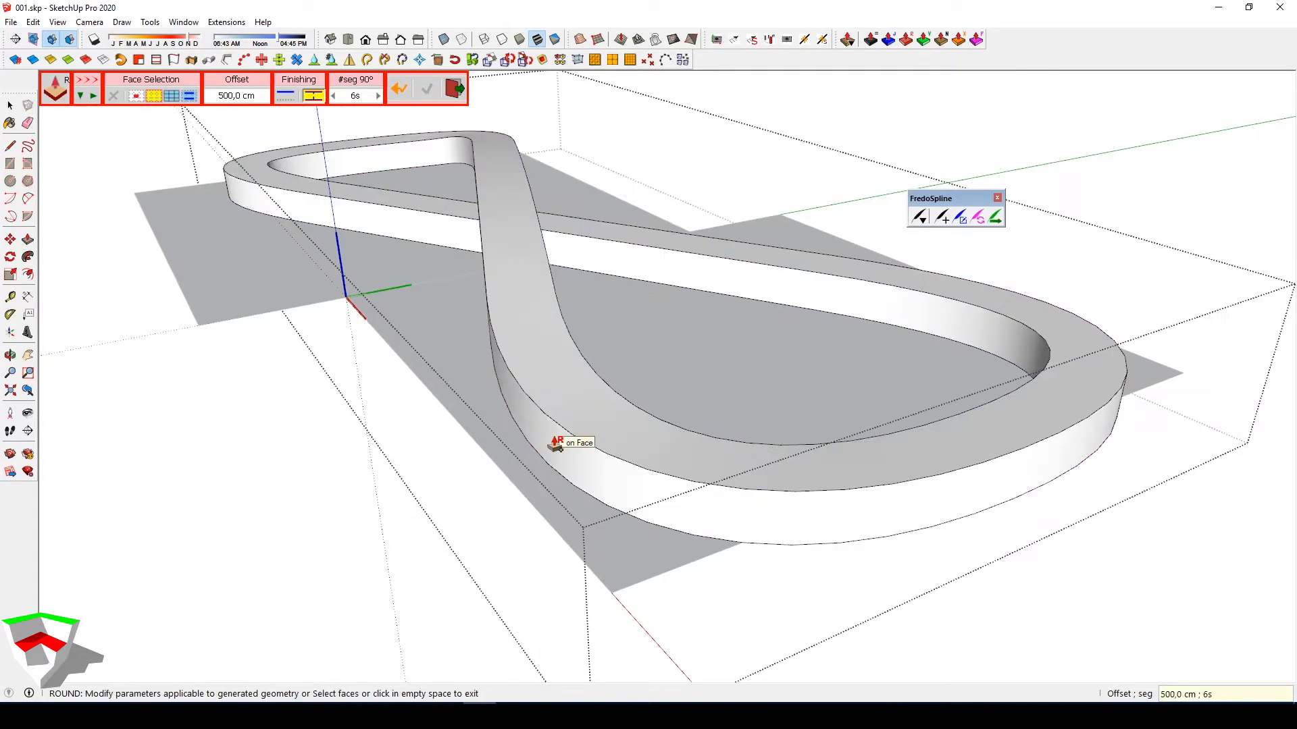
click(489, 494)
scroll(489, 496, down, 4)
key(Escape)
Inside the ribbon's group, select both vertical side walls with their edges and make them a separate group
middle_drag(524, 472, 648, 392)
scroll(494, 433, up, 4)
key(space)
scroll(553, 430, down, 2)
middle_drag(504, 439, 321, 457)
scroll(700, 380, up, 4)
scroll(430, 433, down, 3)
middle_drag(797, 452, 575, 385)
middle_drag(422, 402, 651, 477)
scroll(633, 445, up, 3)
double_click(634, 440)
scroll(664, 513, up, 2)
double_click(663, 513)
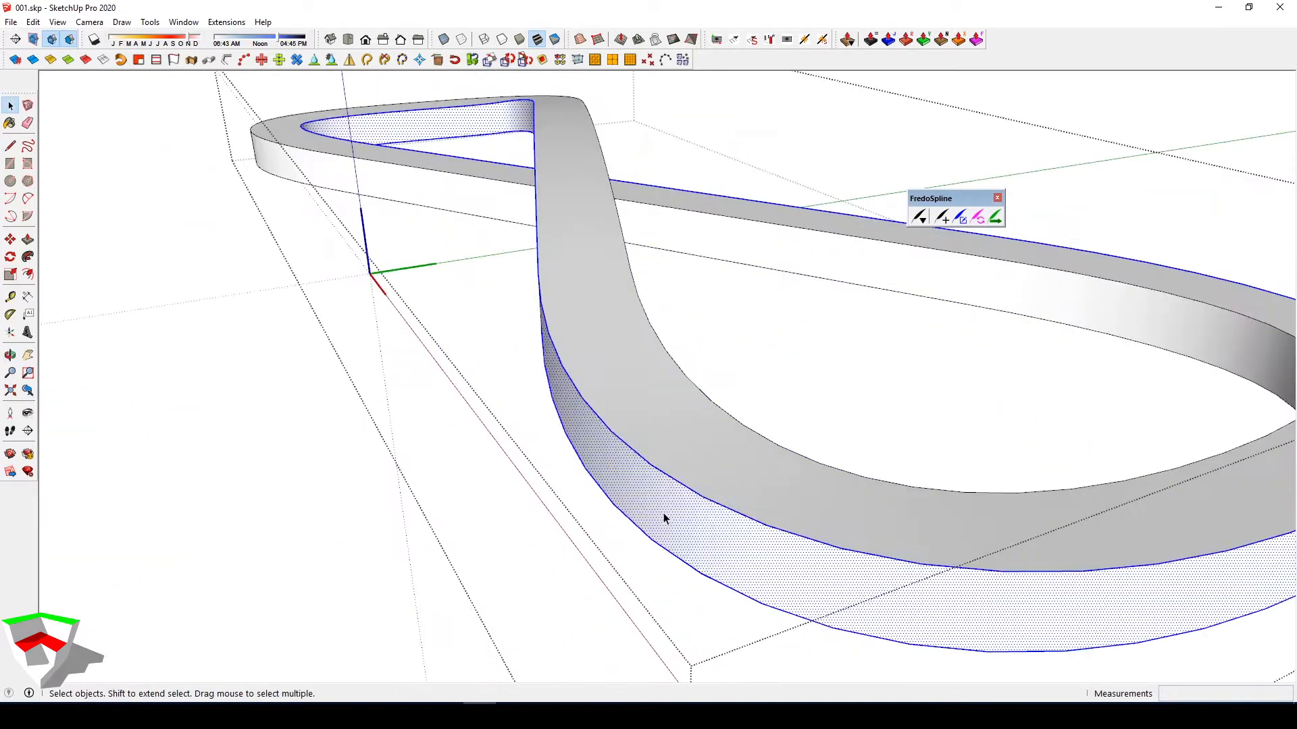
shift+double_click(745, 245)
right_click(744, 244)
click(812, 139)
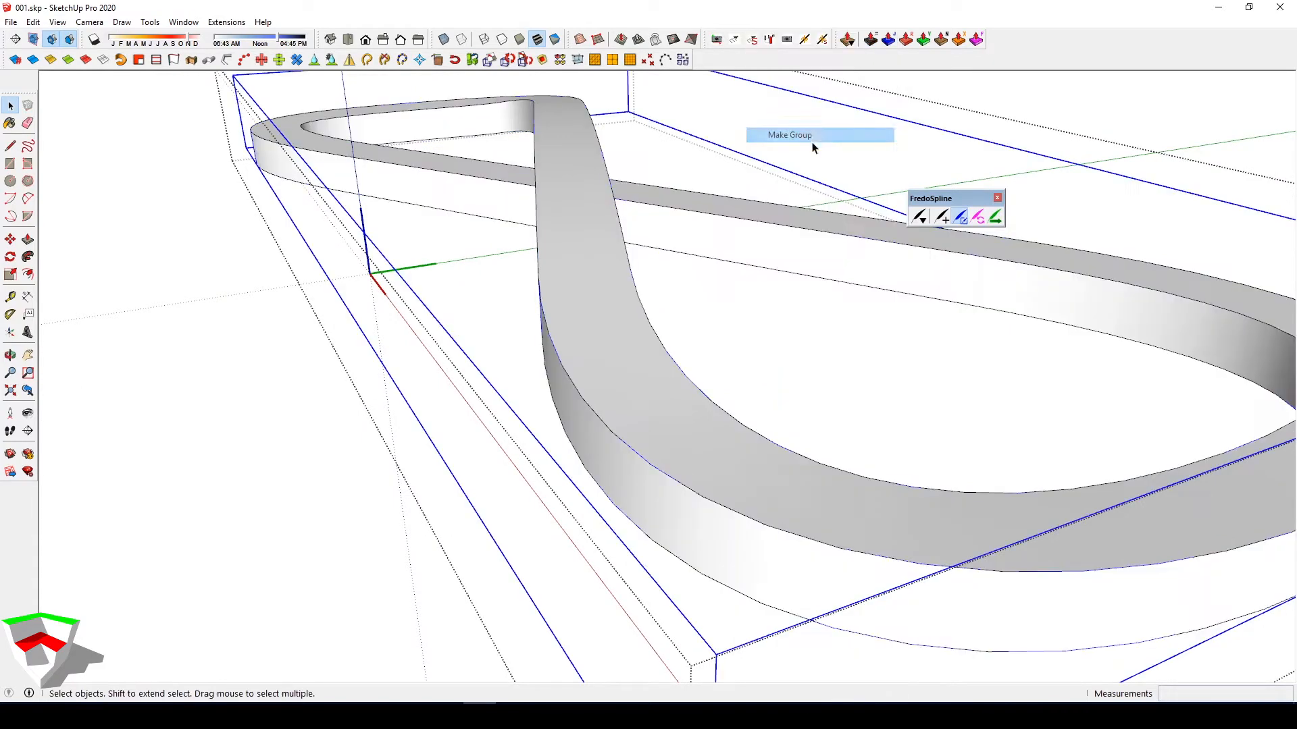
Open the side-wall group and join the boundary edges of the front outer wall into continuous curves
scroll(667, 387, down, 3)
scroll(666, 435, up, 2)
double_click(666, 435)
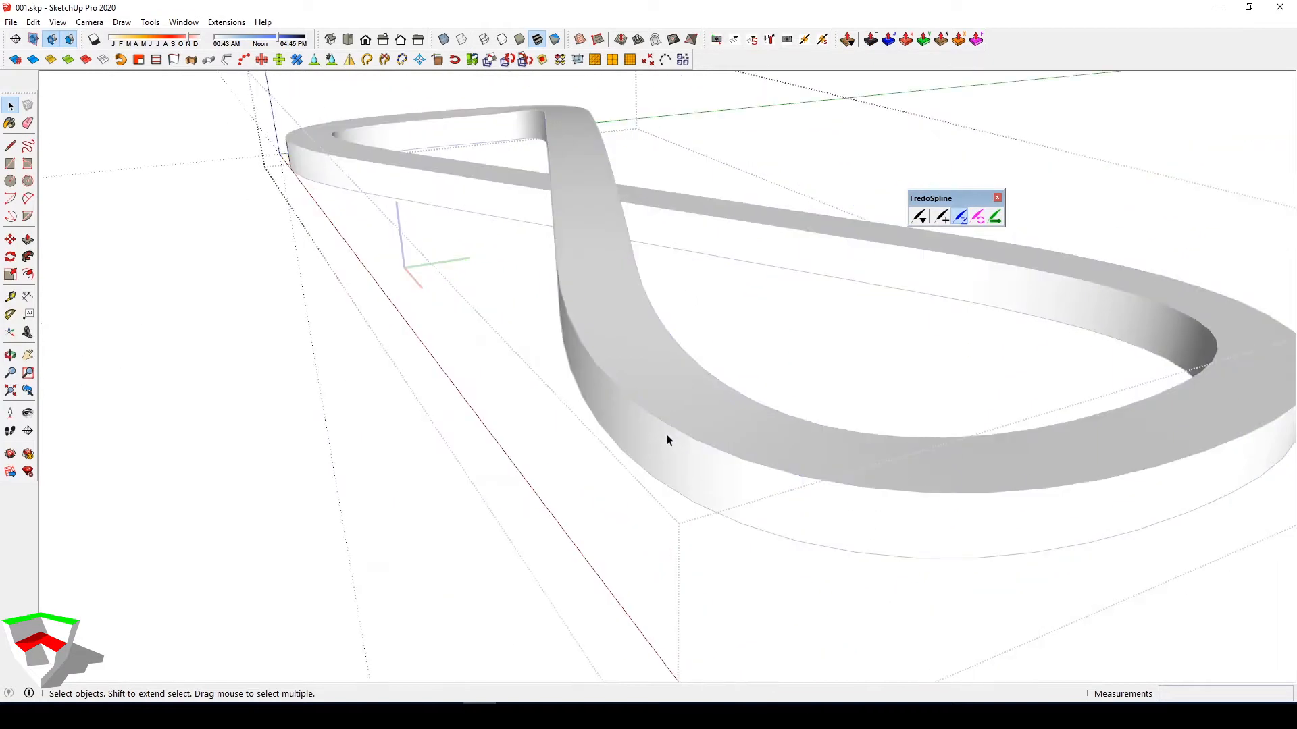
click(665, 437)
middle_drag(664, 437, 703, 342)
scroll(659, 419, up, 2)
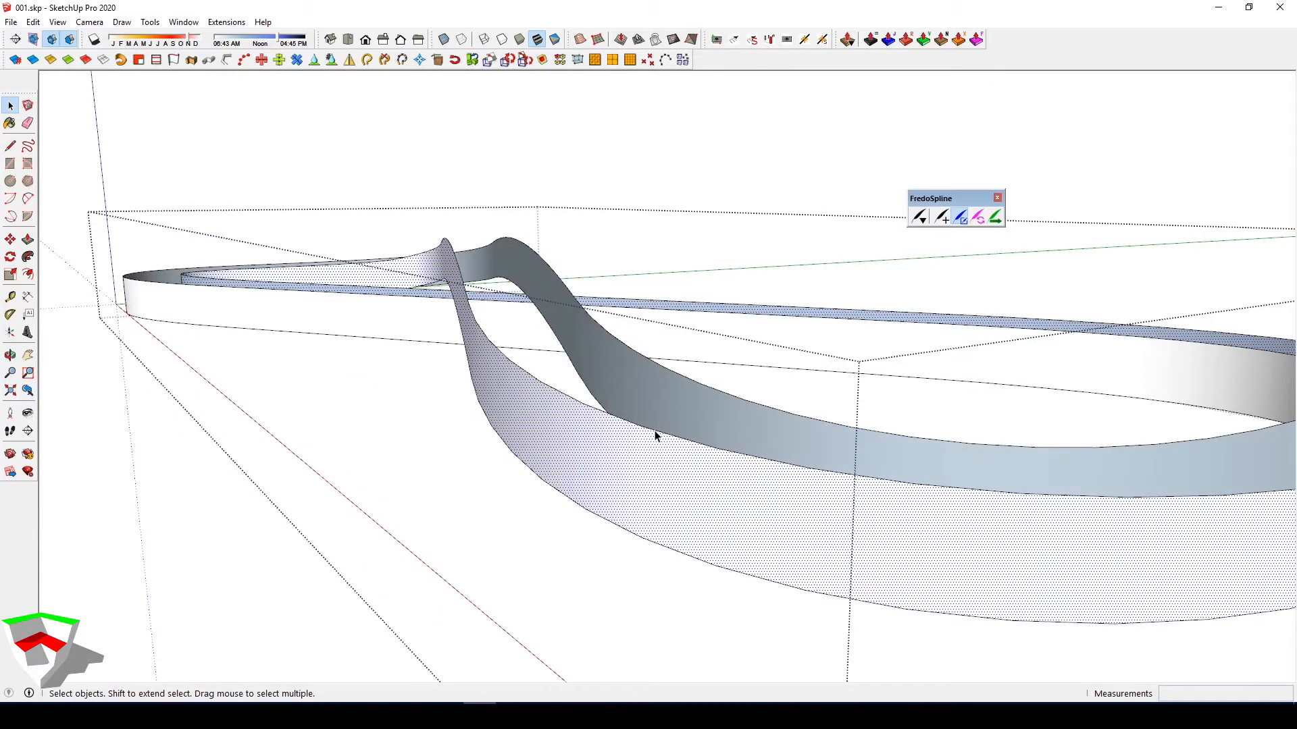
scroll(658, 438, down, 3)
mouse_move(663, 440)
middle_down()
mouse_move(391, 463)
mouse_move(671, 463)
middle_up()
scroll(655, 462, up, 3)
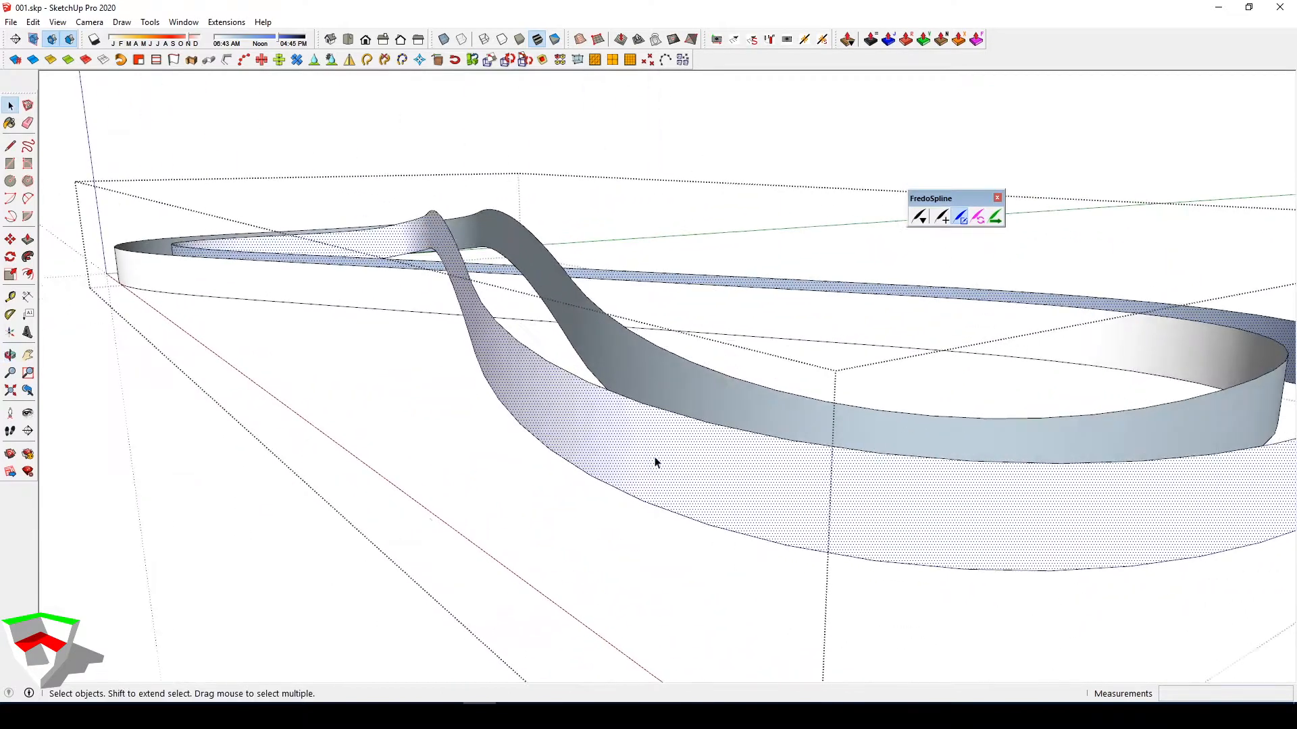
scroll(658, 439, up, 1)
click(565, 370)
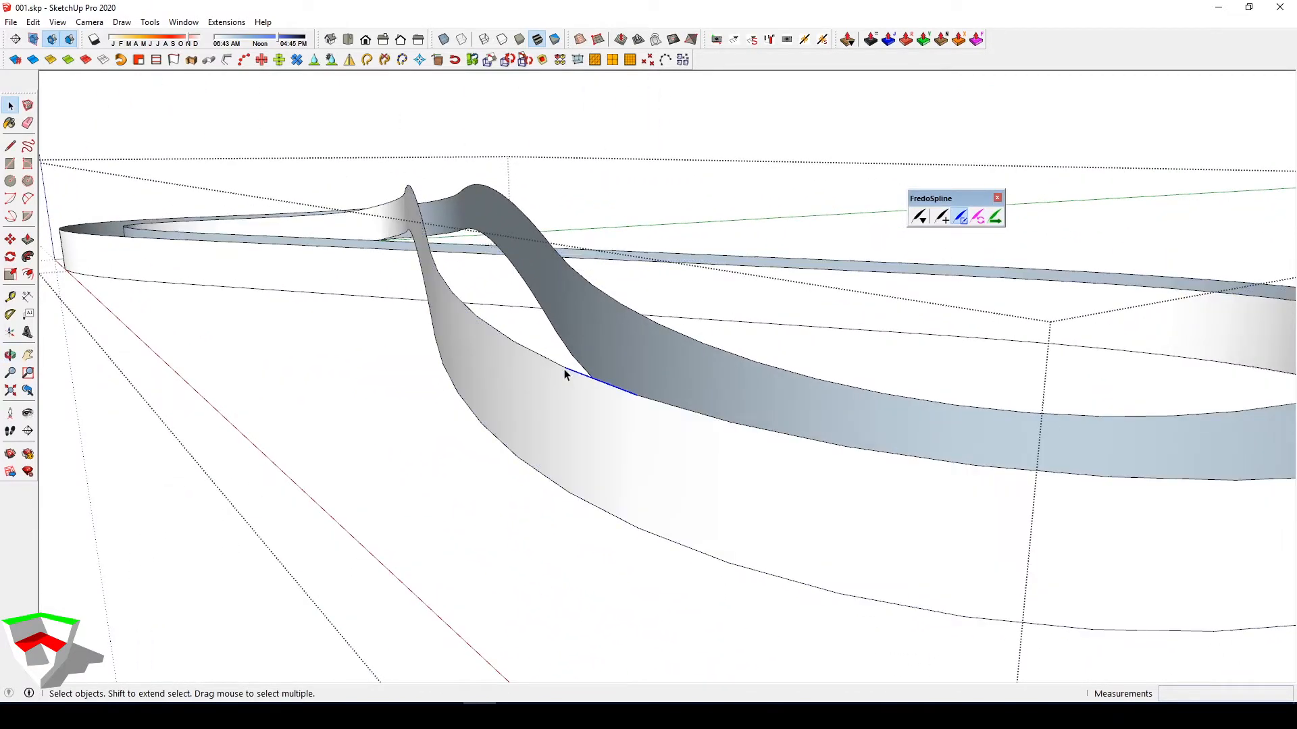
scroll(565, 370, up, 2)
double_click(566, 389)
shift+click(566, 390)
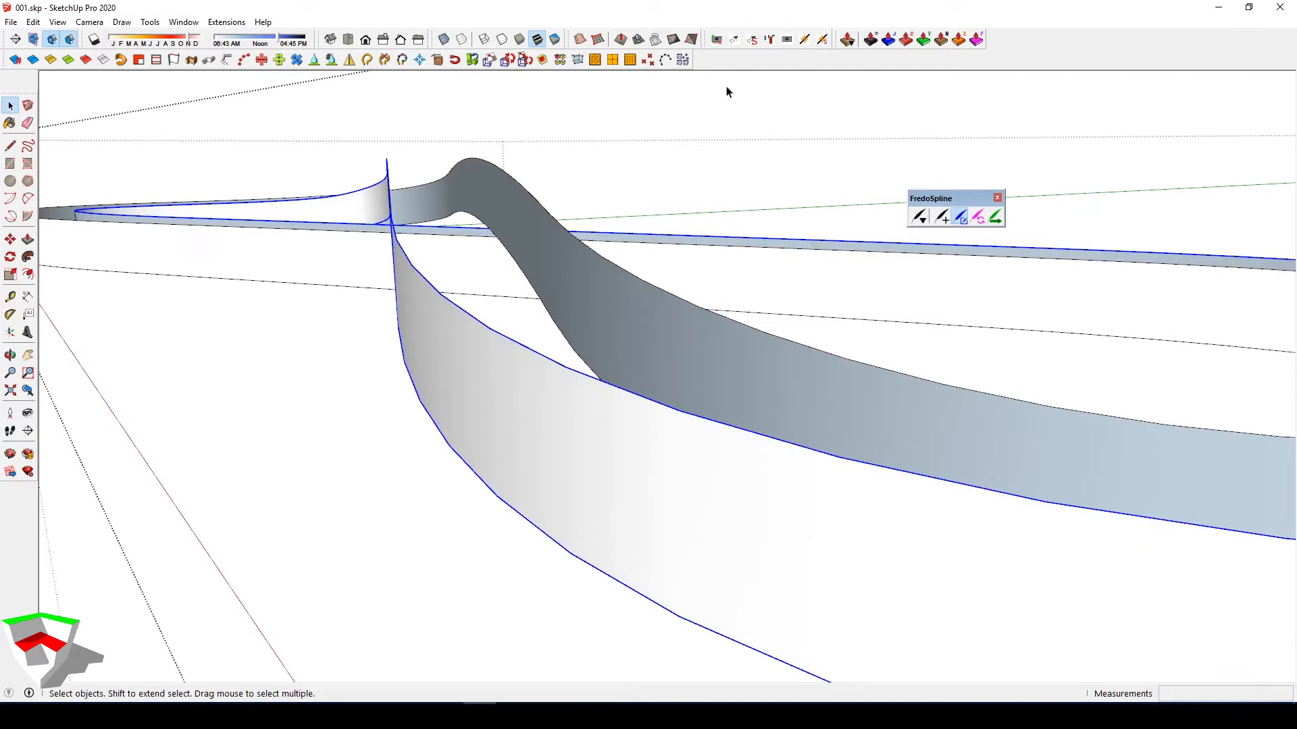
click(805, 42)
Copy the front outer wall's top edge curve 20 cm straight down onto the wall face
click(546, 359)
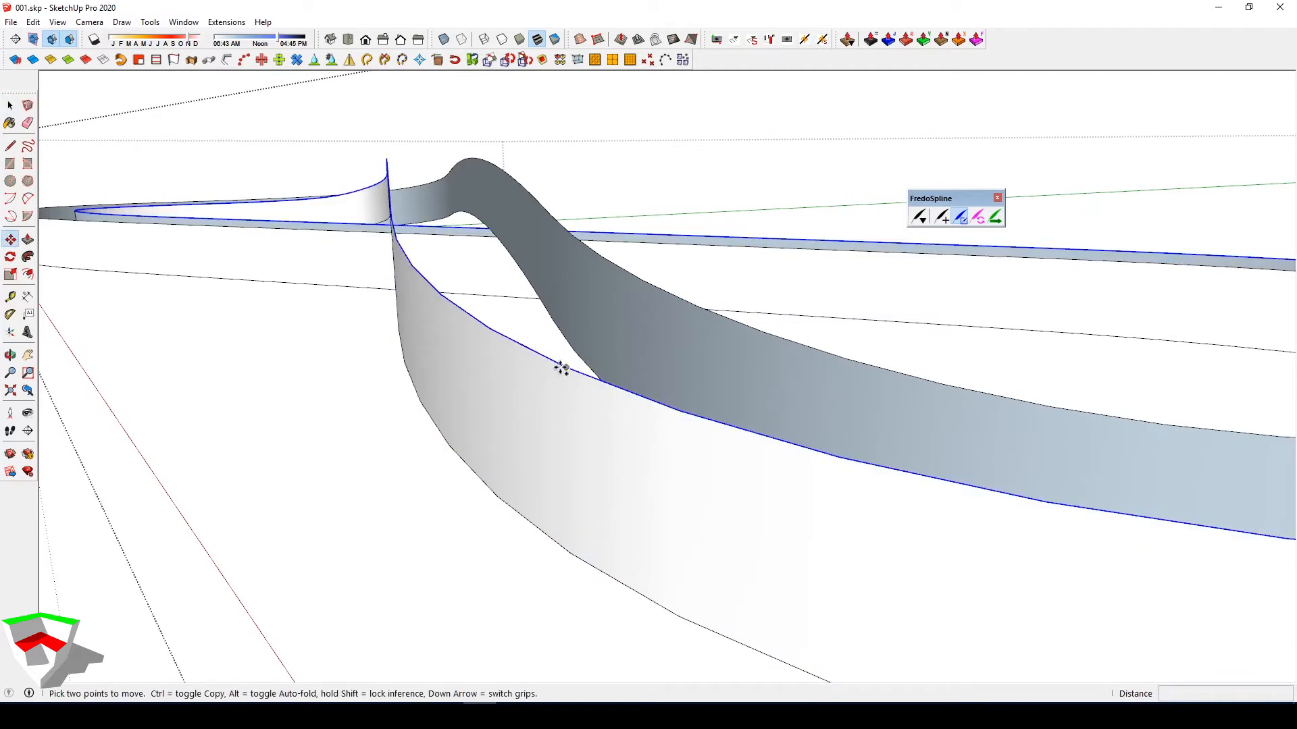
key(ctrl)
click(562, 368)
text(20)
key(Return)
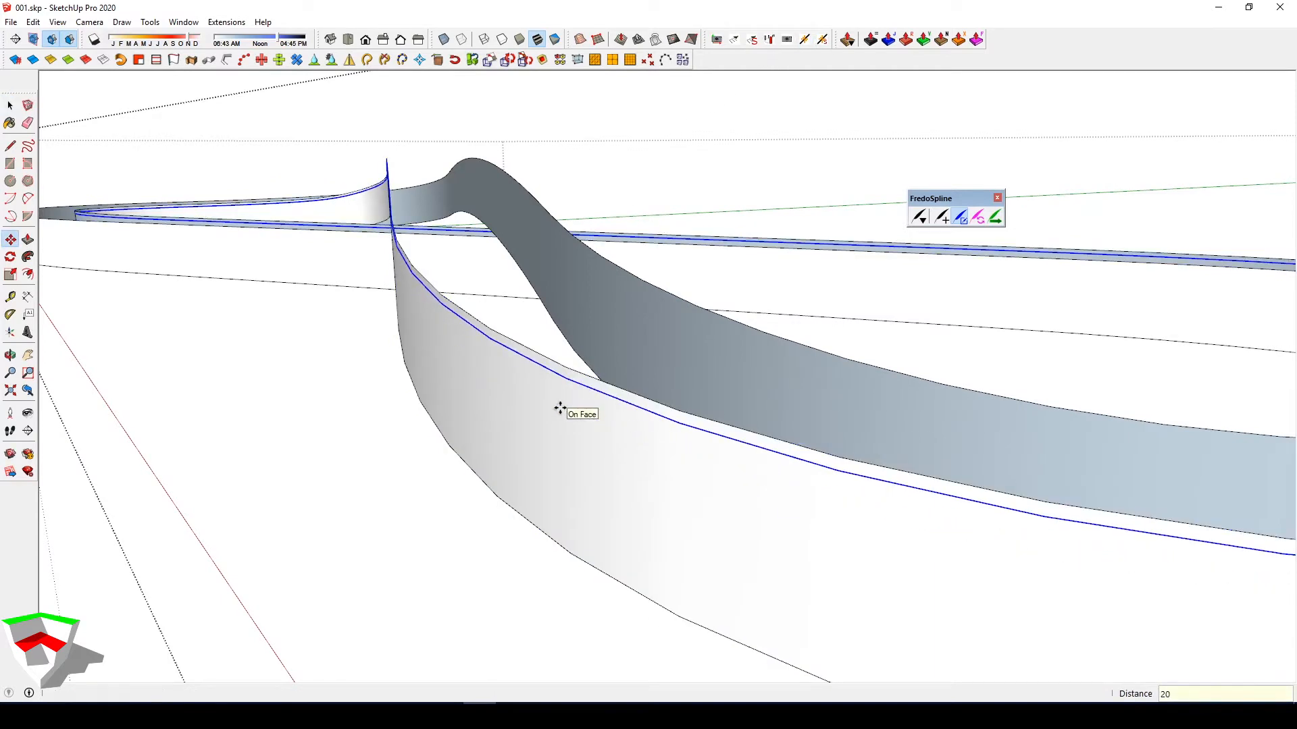
Delete the front outer wall's original top edge curve so the wall ends at the copied curve below it
scroll(563, 390, up, 1)
click(569, 373)
click(569, 368)
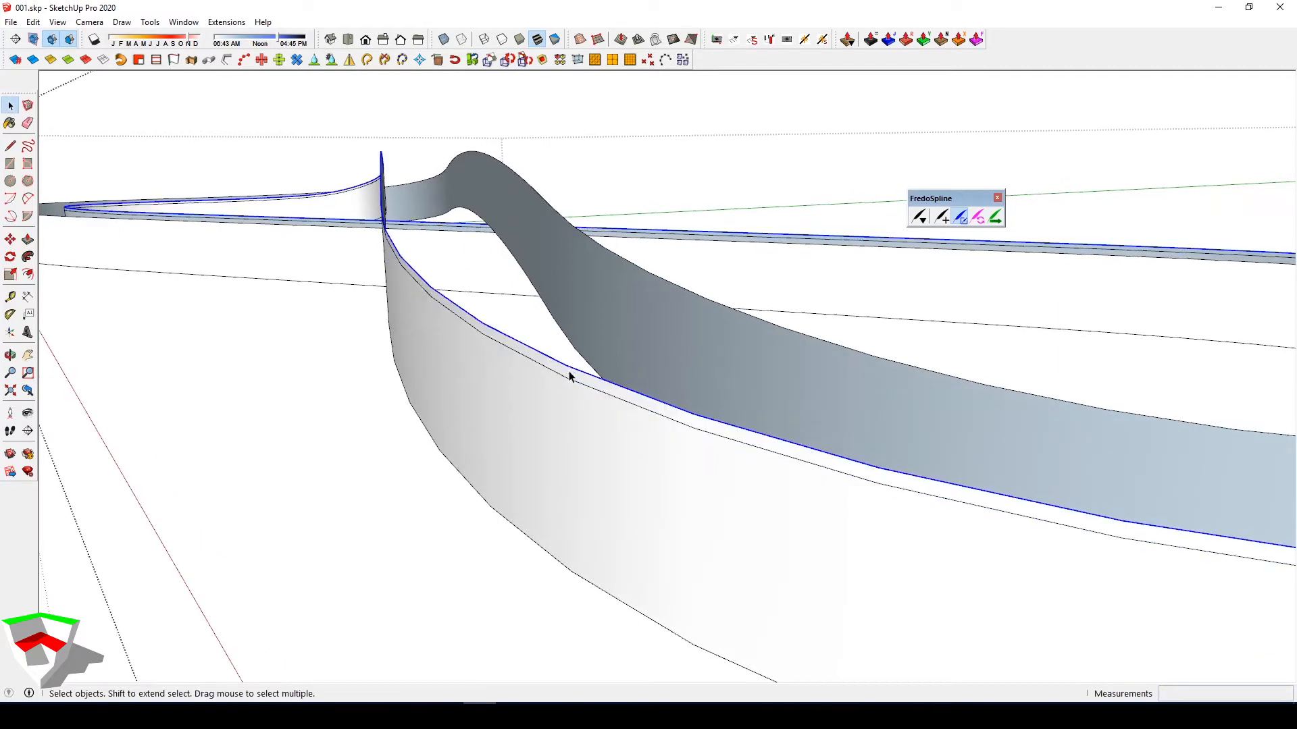
click(568, 372)
key(Delete)
click(569, 373)
key(Delete)
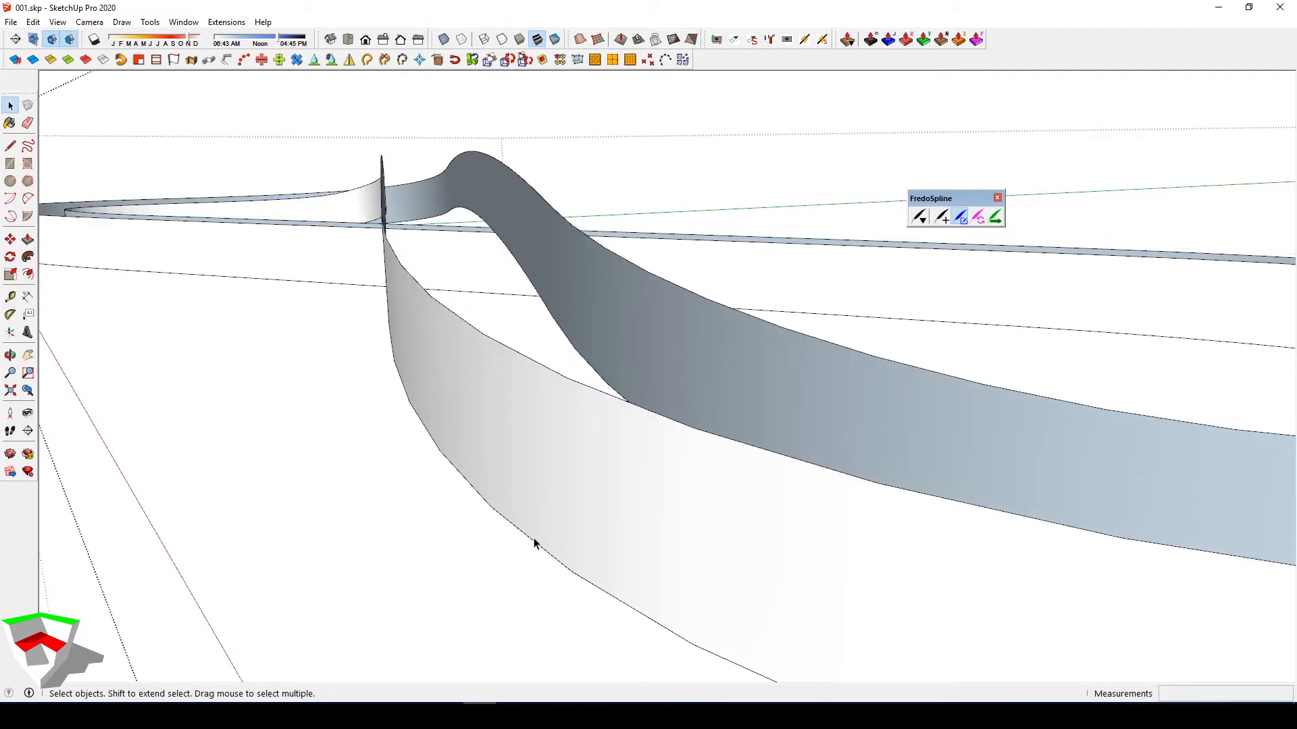
Rejoin the front outer wall's boundary edges into continuous curves and raise its bottom edge curve 20 cm
double_click(550, 537)
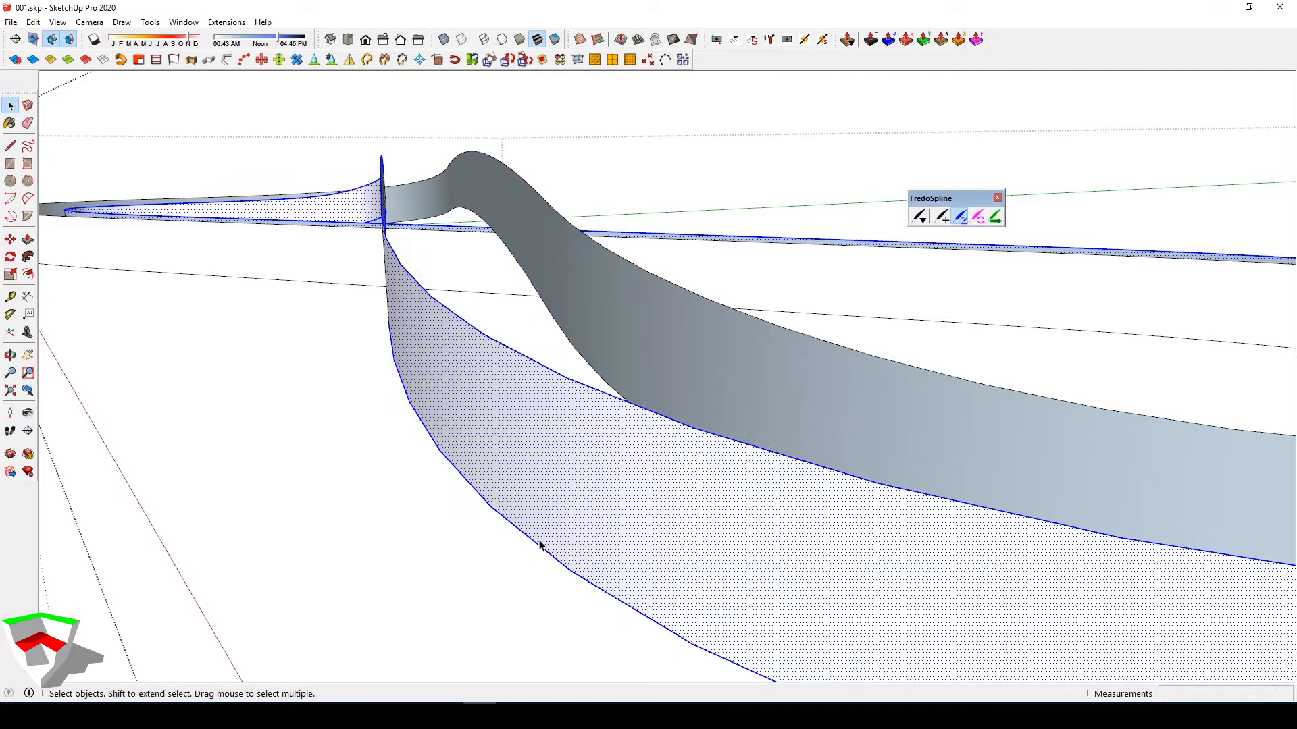
shift+click(574, 476)
shift+click(565, 376)
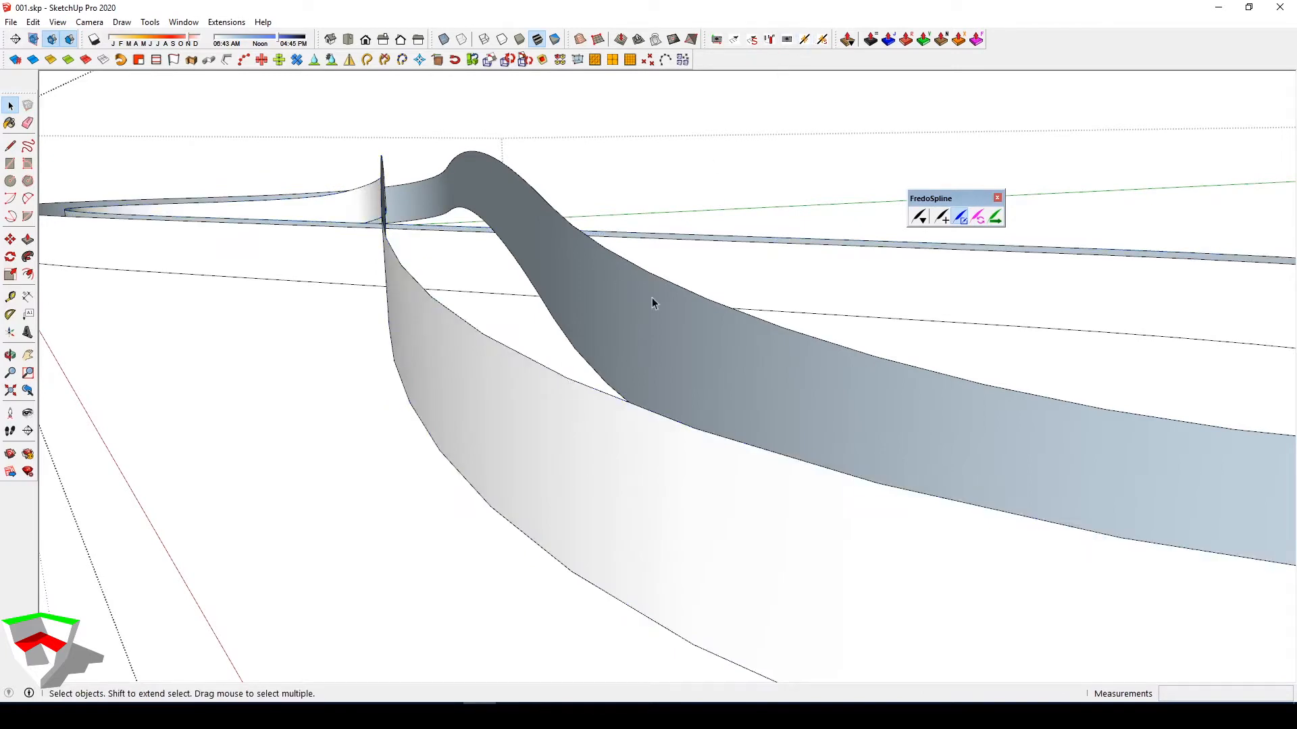
click(547, 509)
text(20)
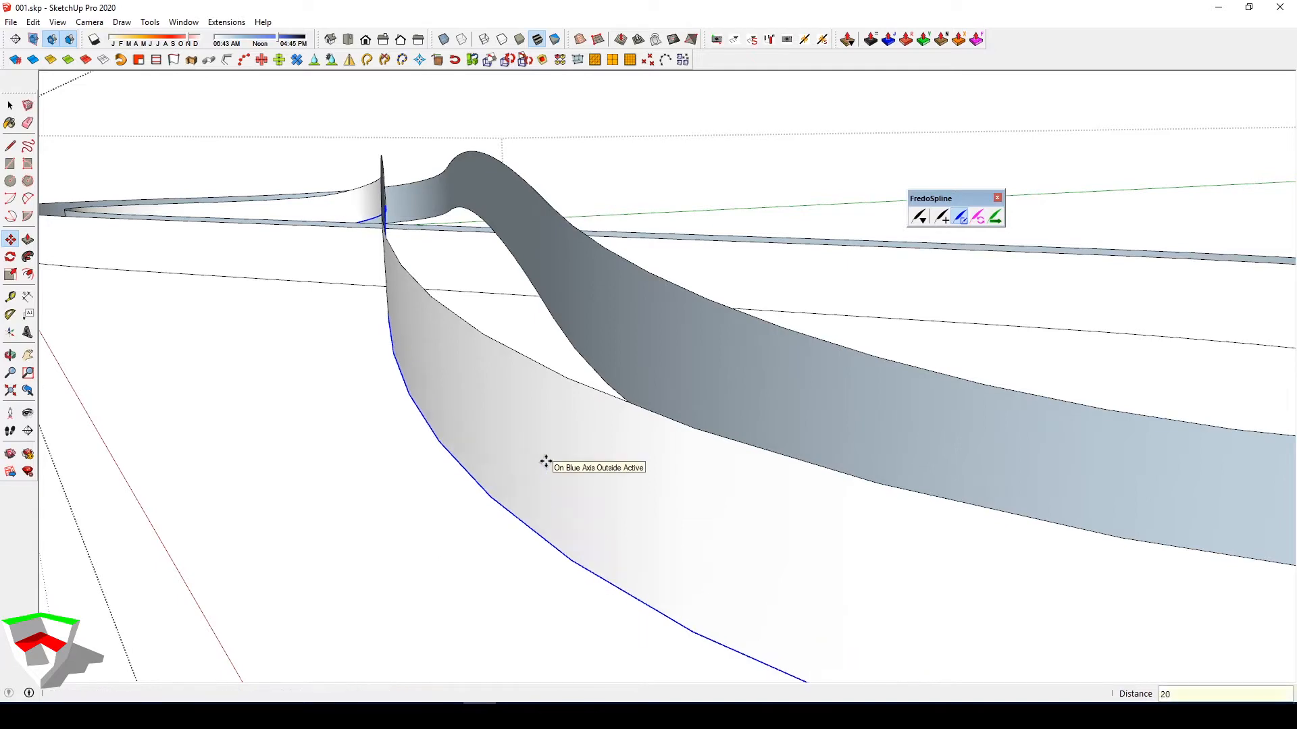
Select the boundary edges of the inner side wall without its face and join them into continuous curves
scroll(547, 468, down, 5)
middle_drag(559, 483, 592, 458)
scroll(682, 445, up, 3)
double_click(683, 446)
double_click(683, 446)
double_click(683, 446)
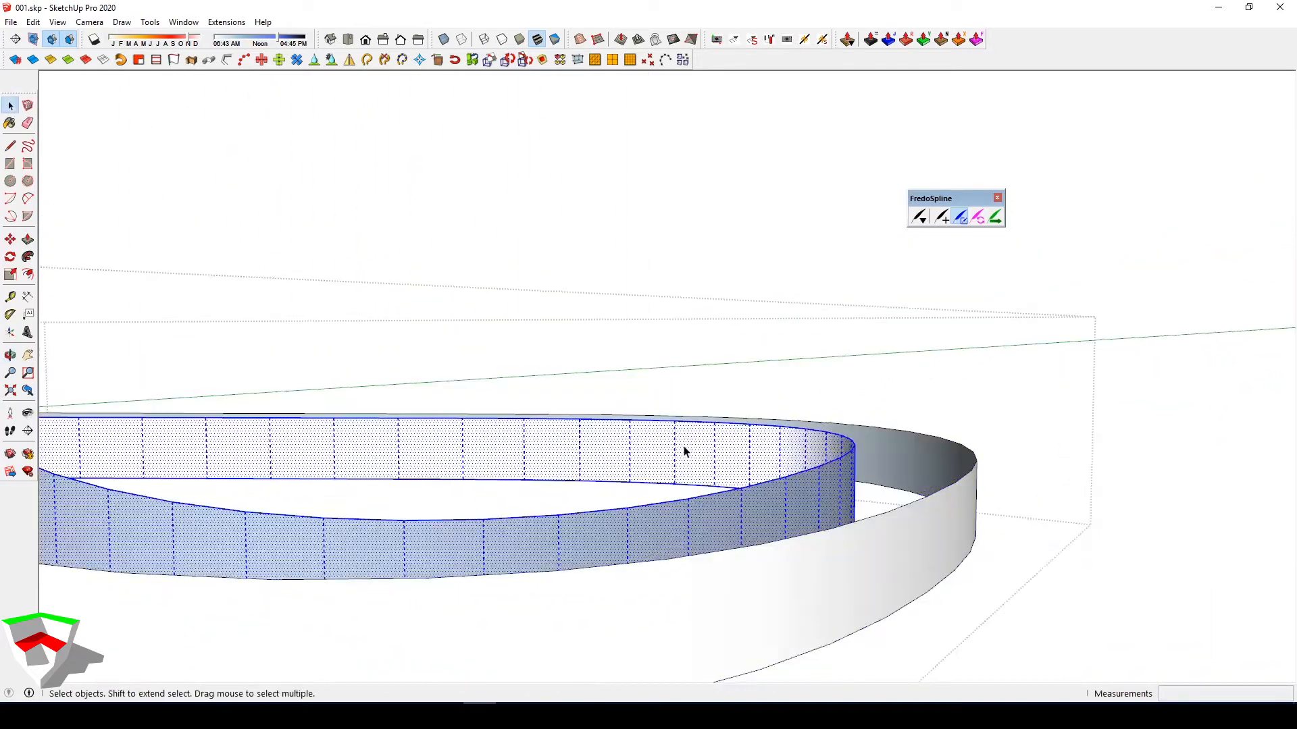
shift+click(683, 446)
double_click(611, 454)
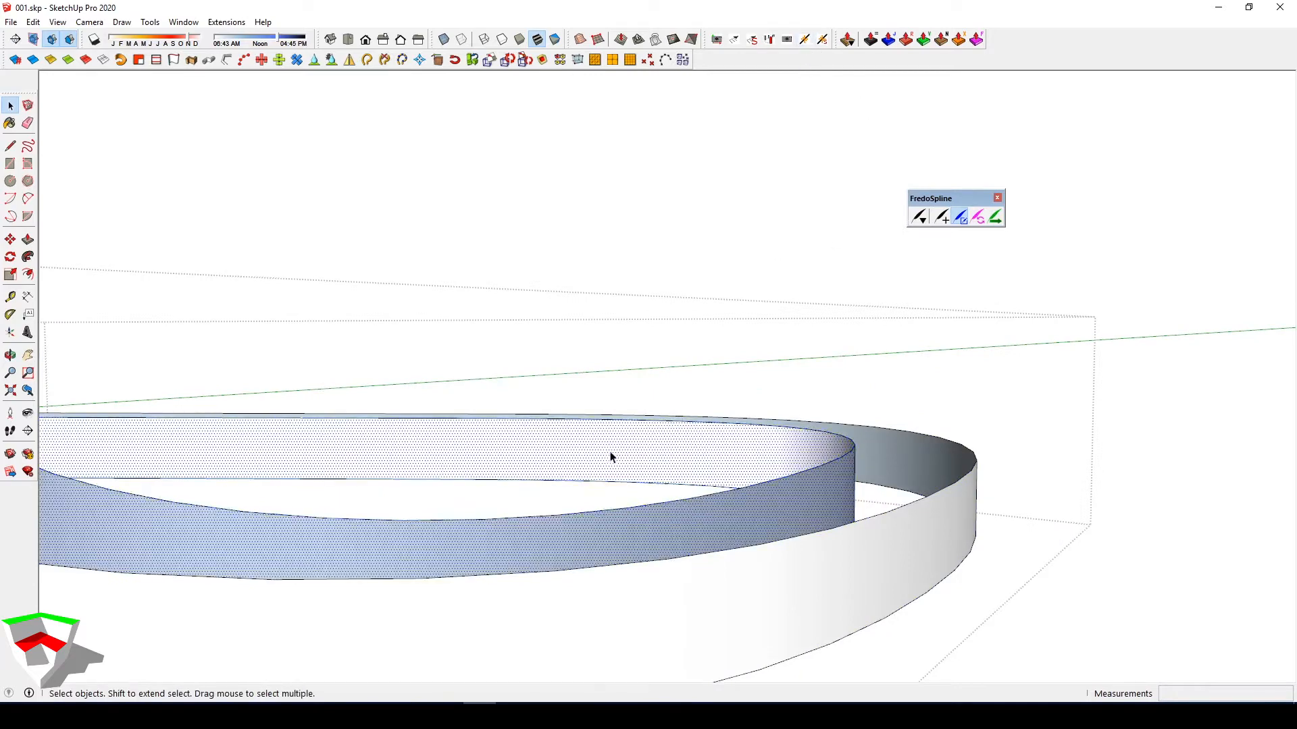
shift+click(610, 455)
click(811, 39)
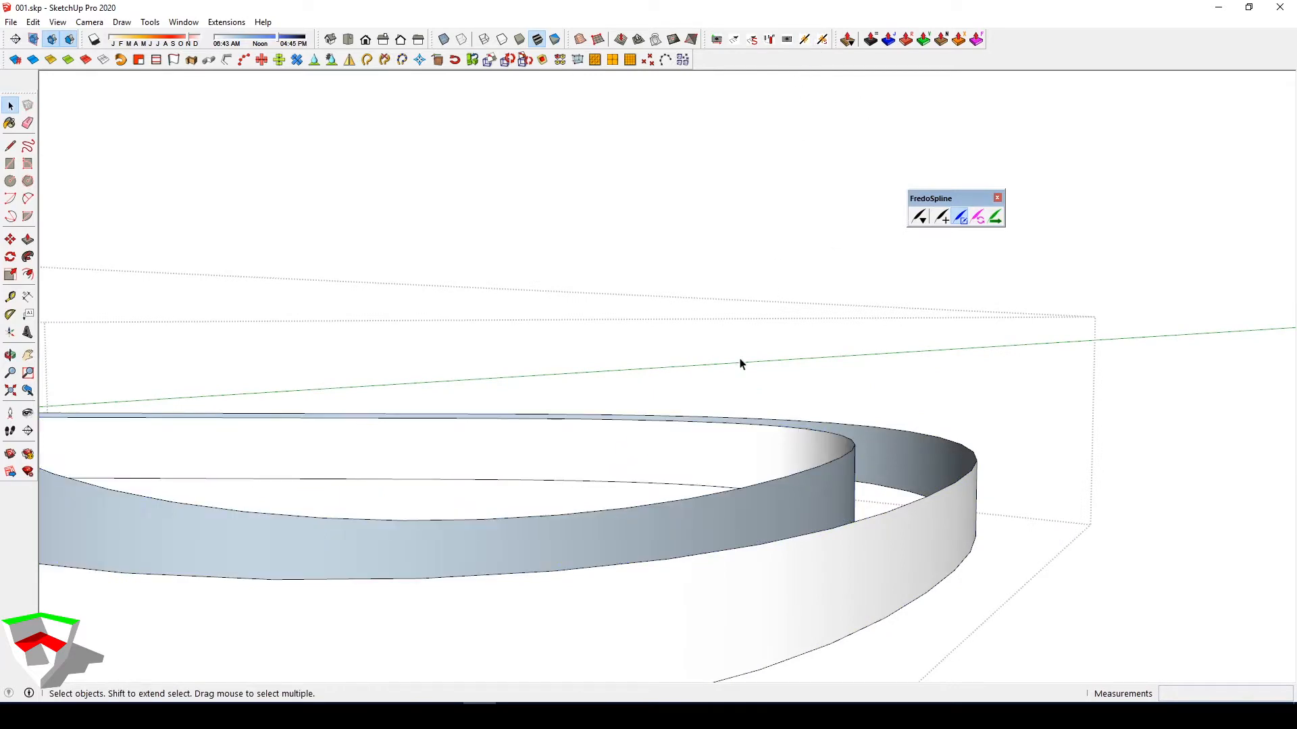
Move the inner side wall's top edge curve 20 cm straight down
click(642, 420)
scroll(640, 424, up, 5)
key(l)
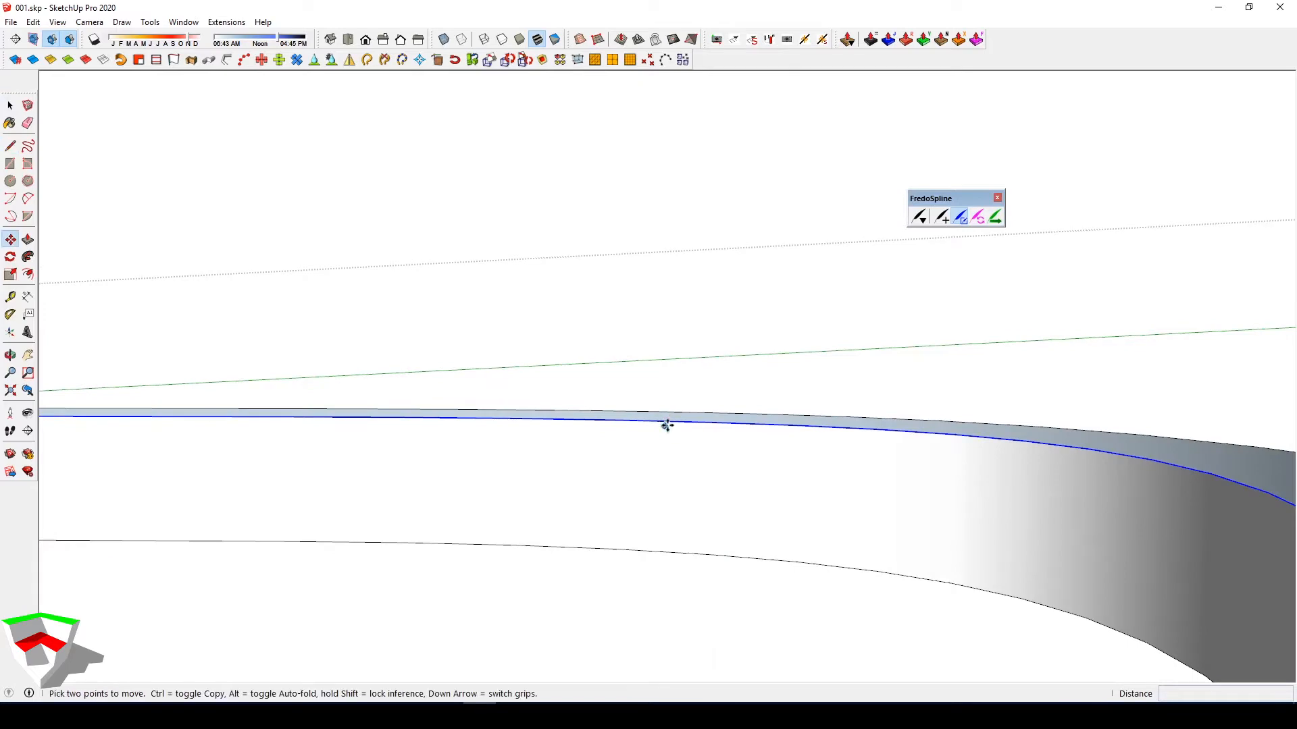
click(667, 425)
text(20)
key(Return)
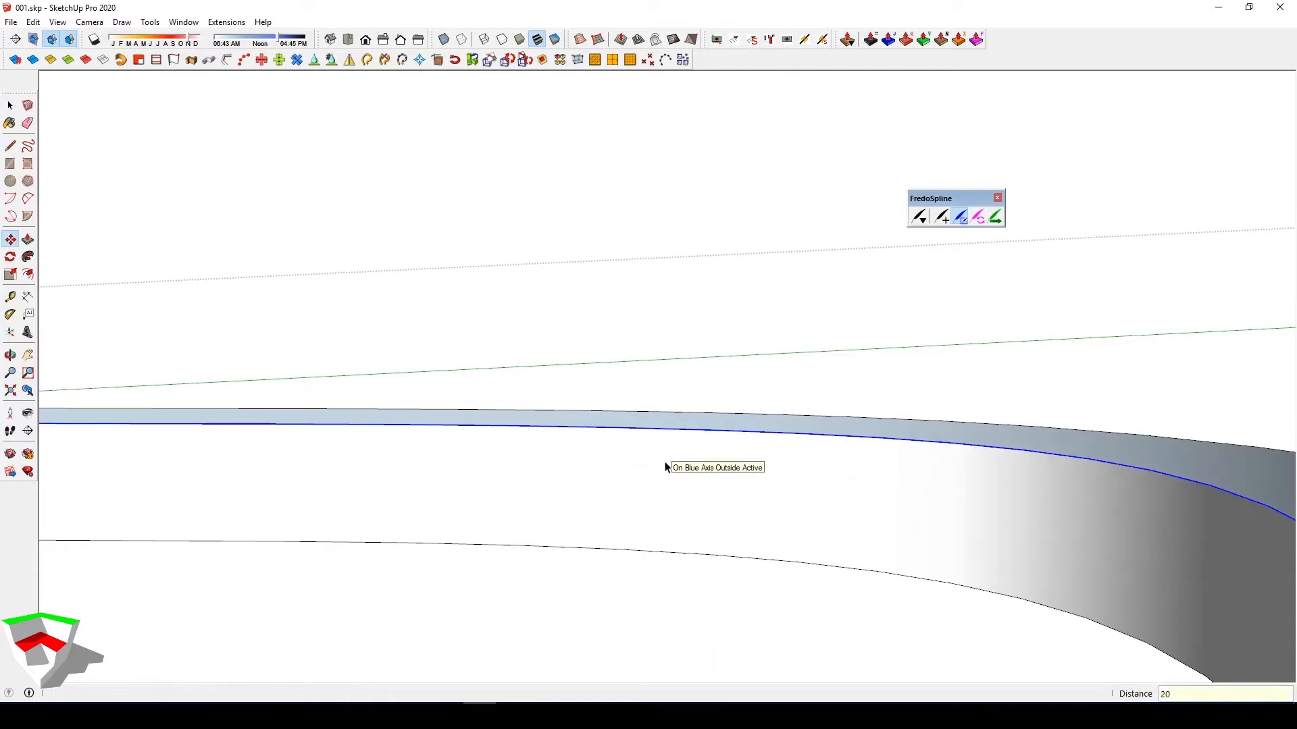
Rejoin the inner side wall's boundary edges, raise its bottom edge curve 20 cm and leave the side-wall group
click(671, 554)
double_click(685, 512)
shift+click(679, 454)
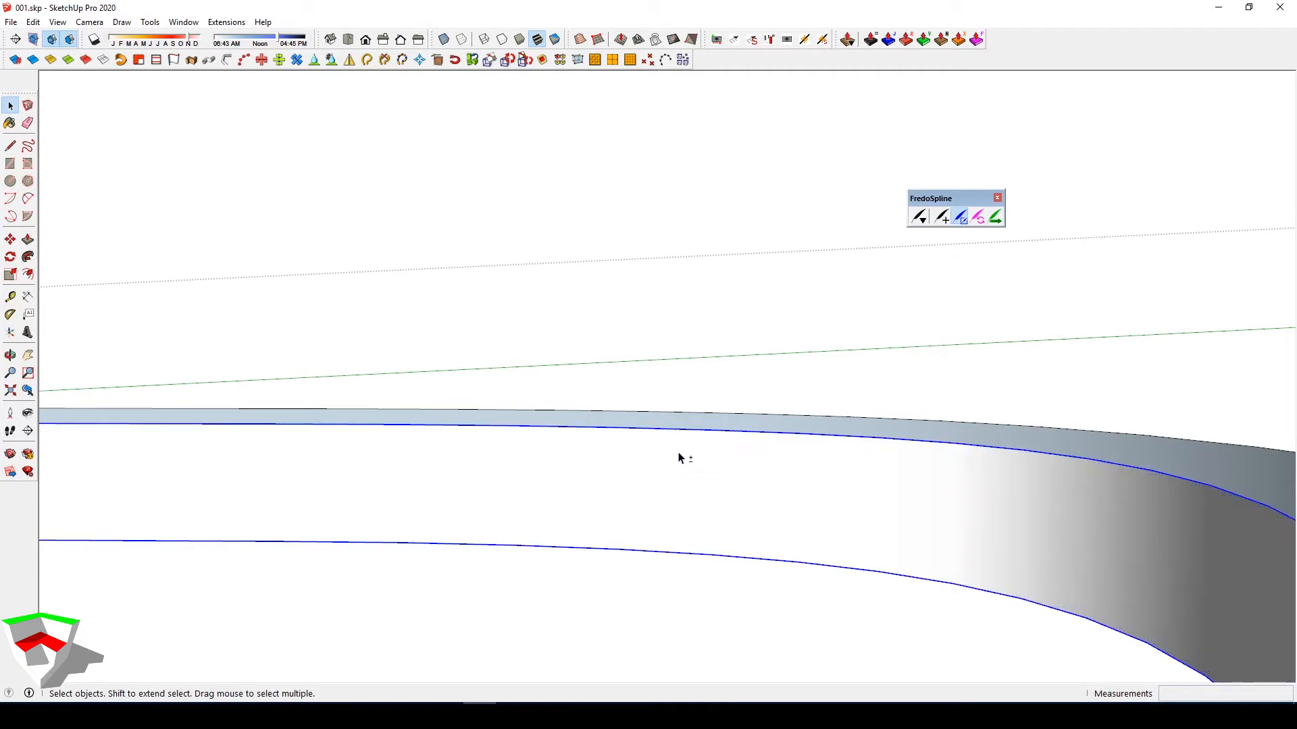
click(809, 38)
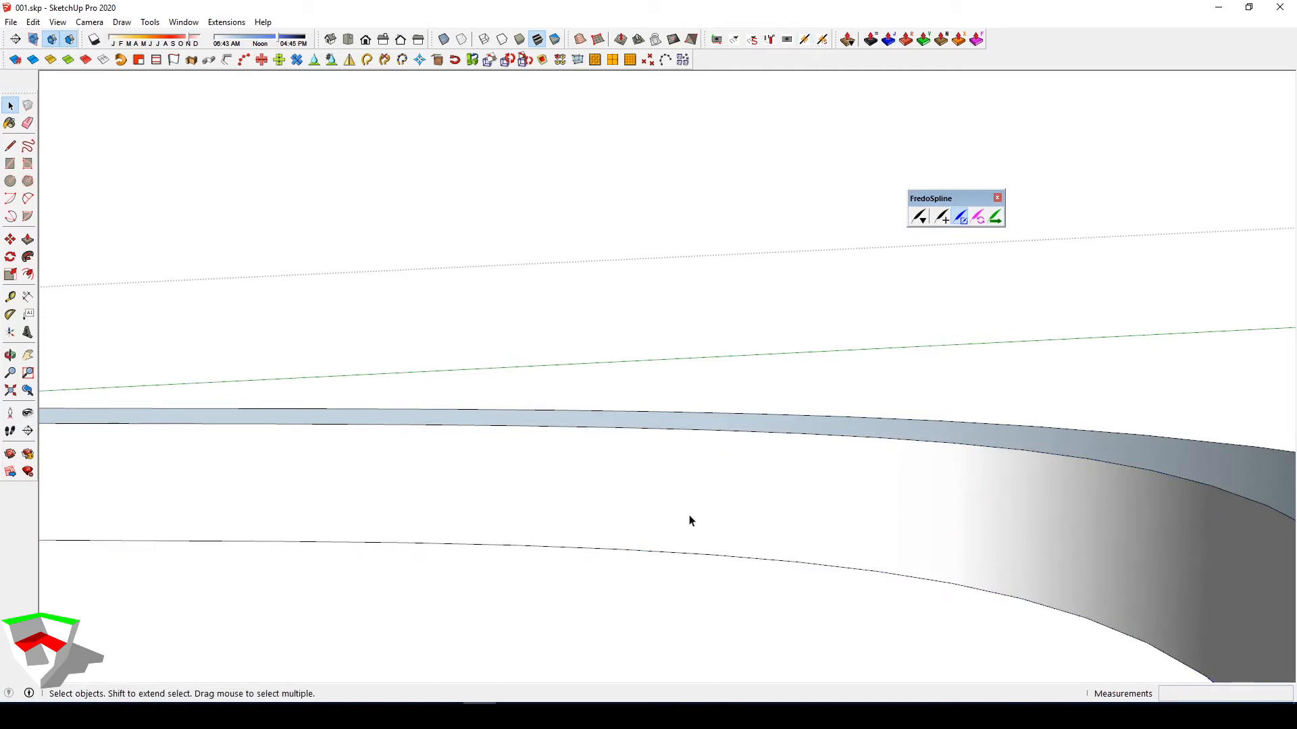
click(656, 552)
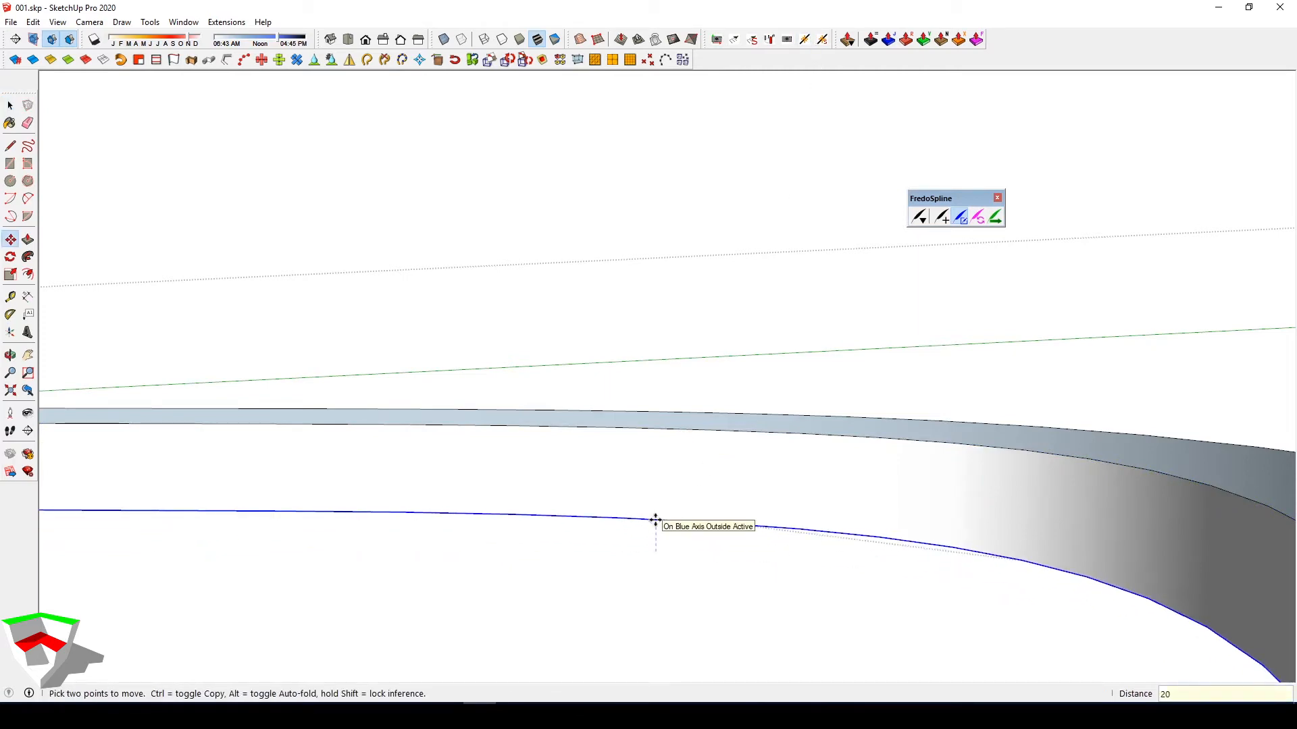
key(Return)
key(space)
key(Escape)
Thicken the ribbon's top surface 20 cm downward with Vector Push Pull, keeping the starting face
scroll(652, 524, down, 6)
middle_drag(651, 524, 504, 478)
scroll(558, 553, up, 5)
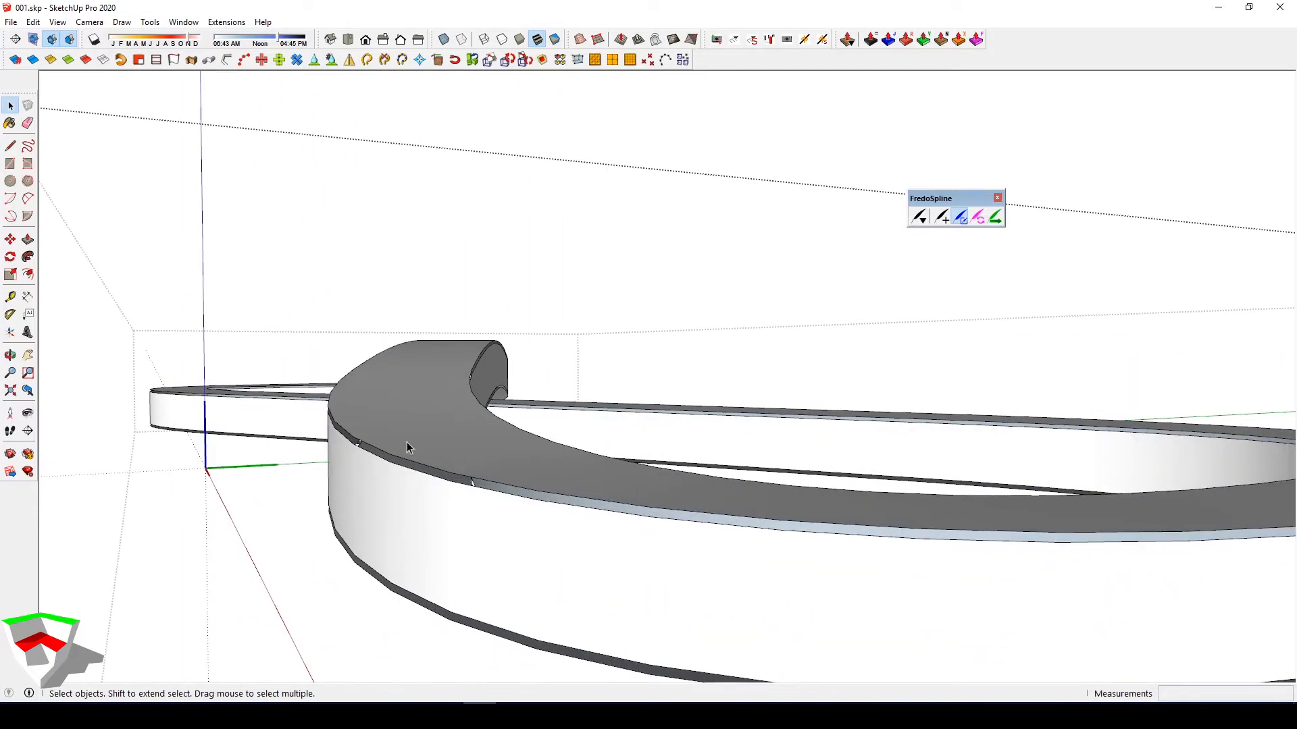
click(407, 446)
scroll(402, 443, up, 2)
middle_drag(403, 443, 552, 402)
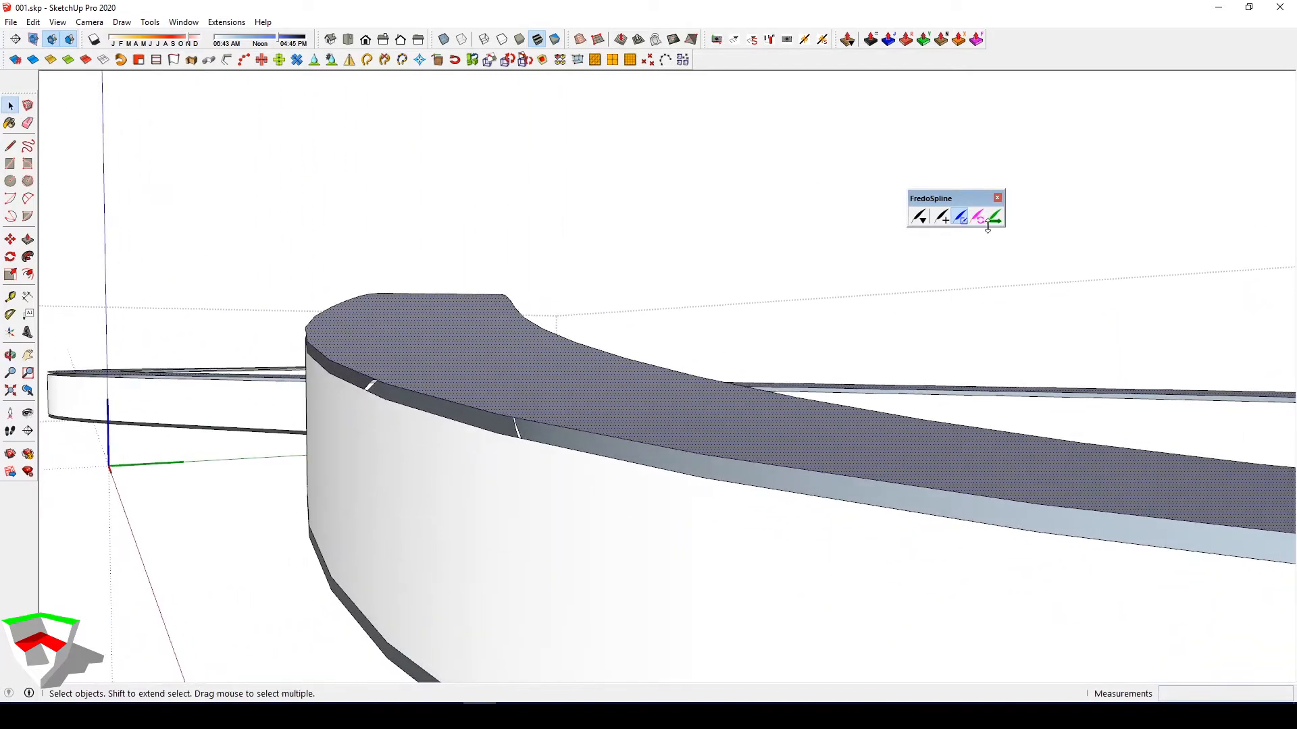
click(921, 42)
click(480, 406)
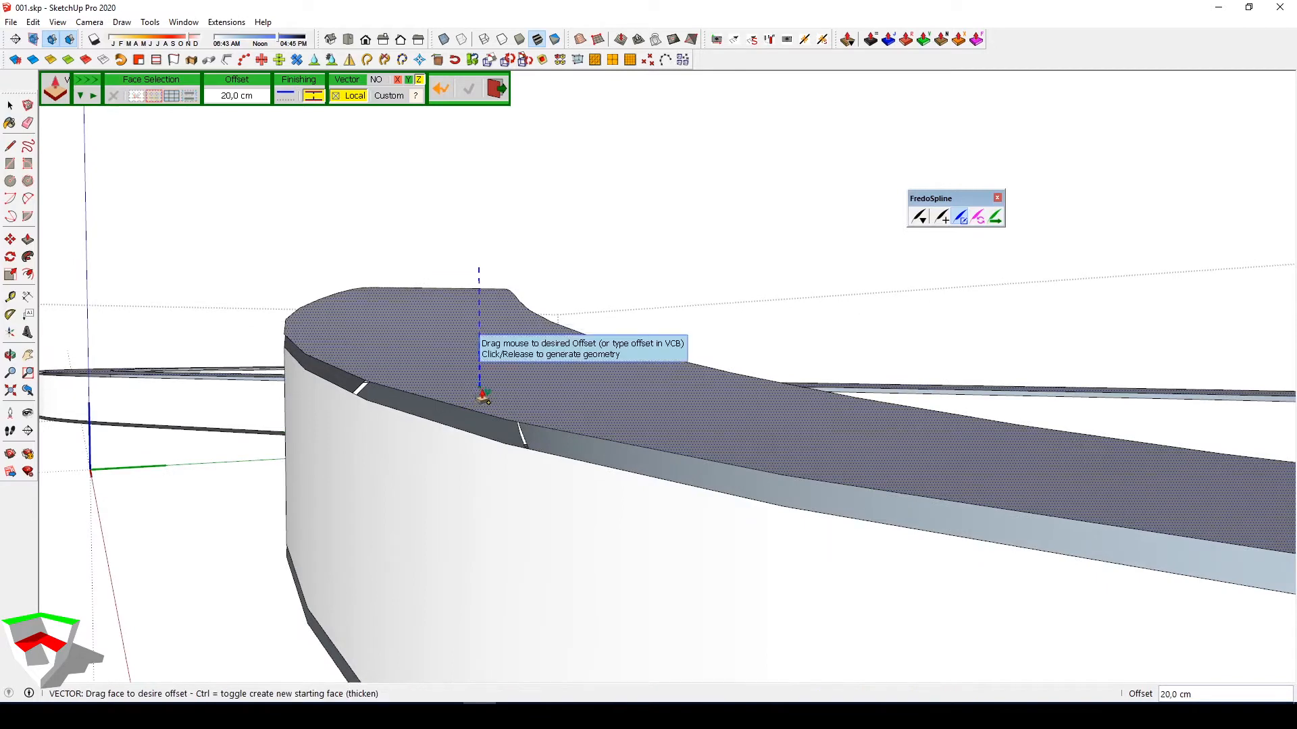
key(Return)
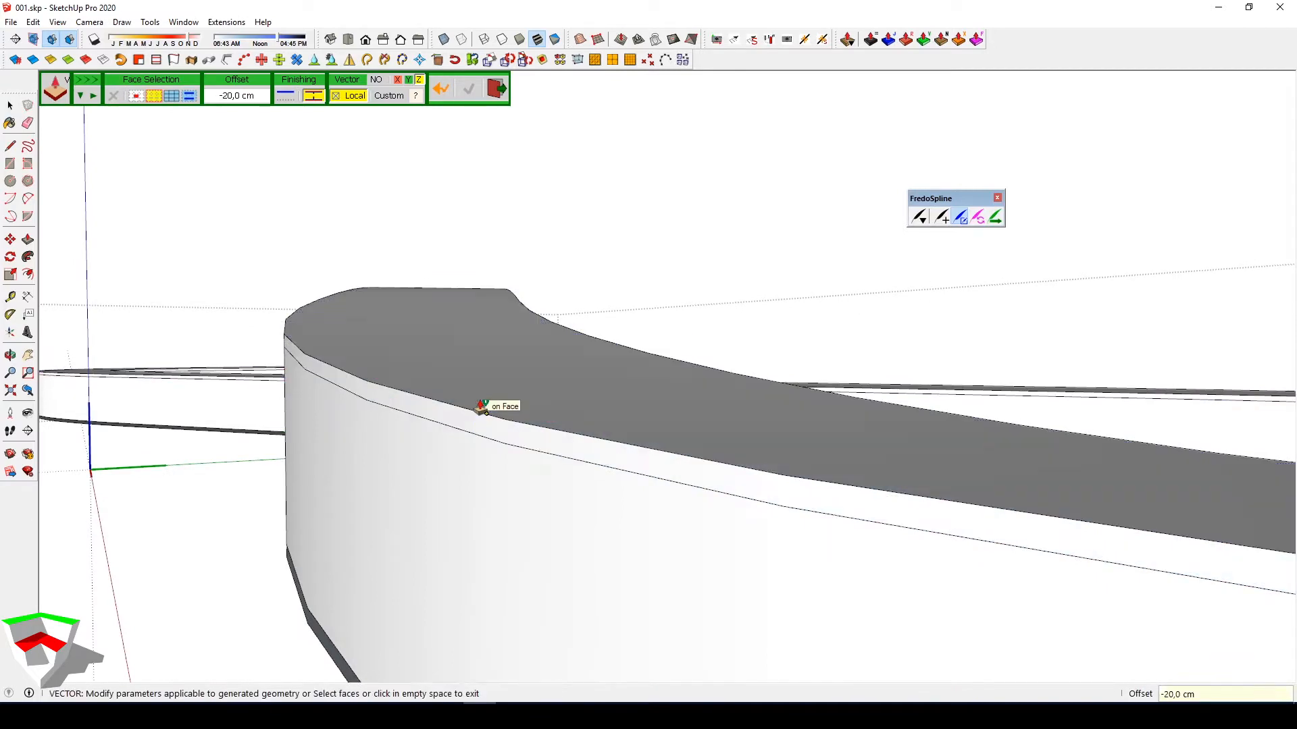
key(space)
scroll(502, 405, down, 4)
scroll(549, 493, up, 4)
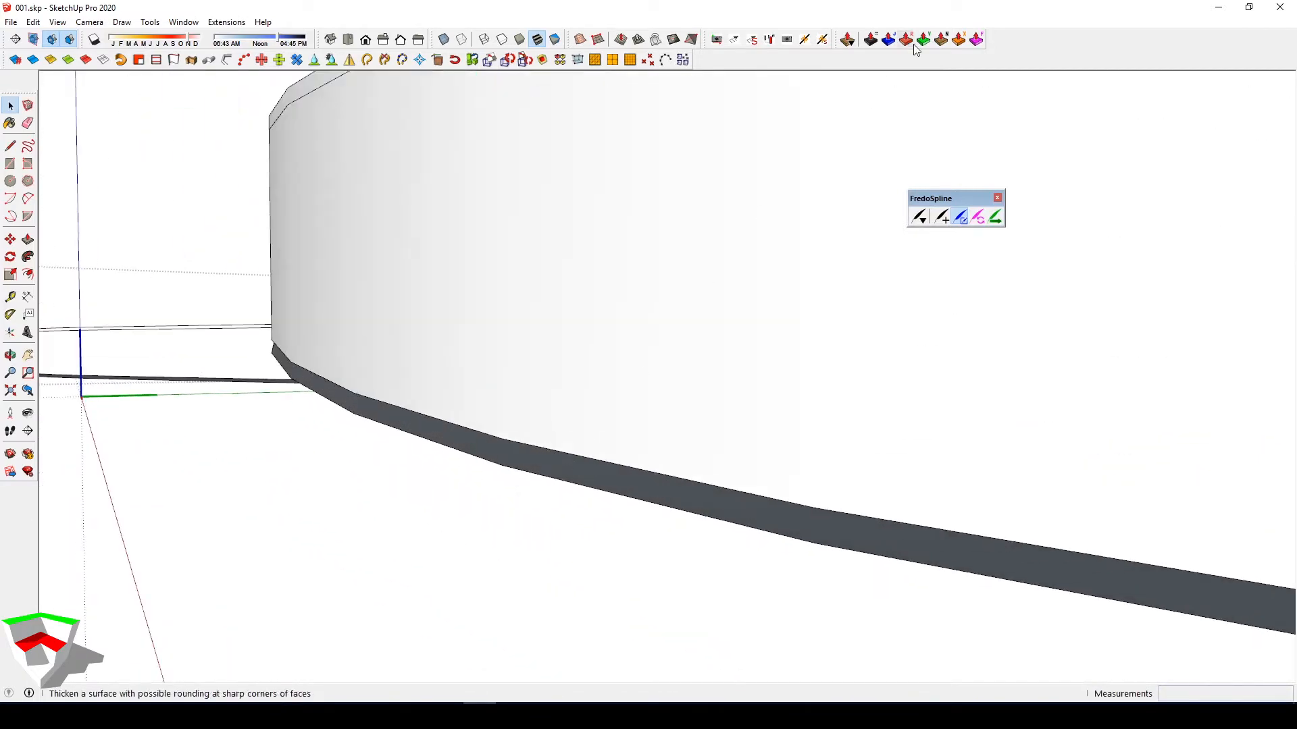
click(915, 44)
click(538, 466)
key(space)
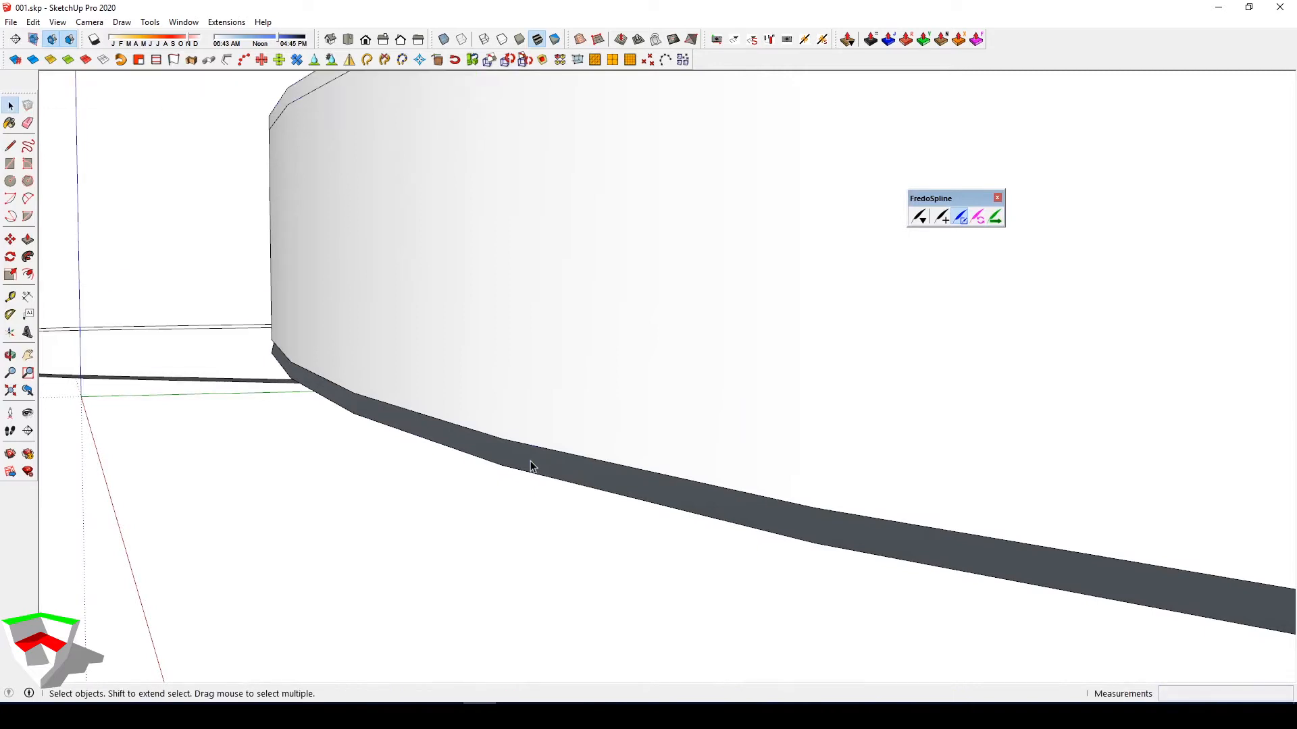
Thicken the ribbon's underside surface 20 cm upward to the side walls with Vector Push Pull, keeping the starting face
scroll(530, 465, down, 1)
scroll(520, 462, up, 1)
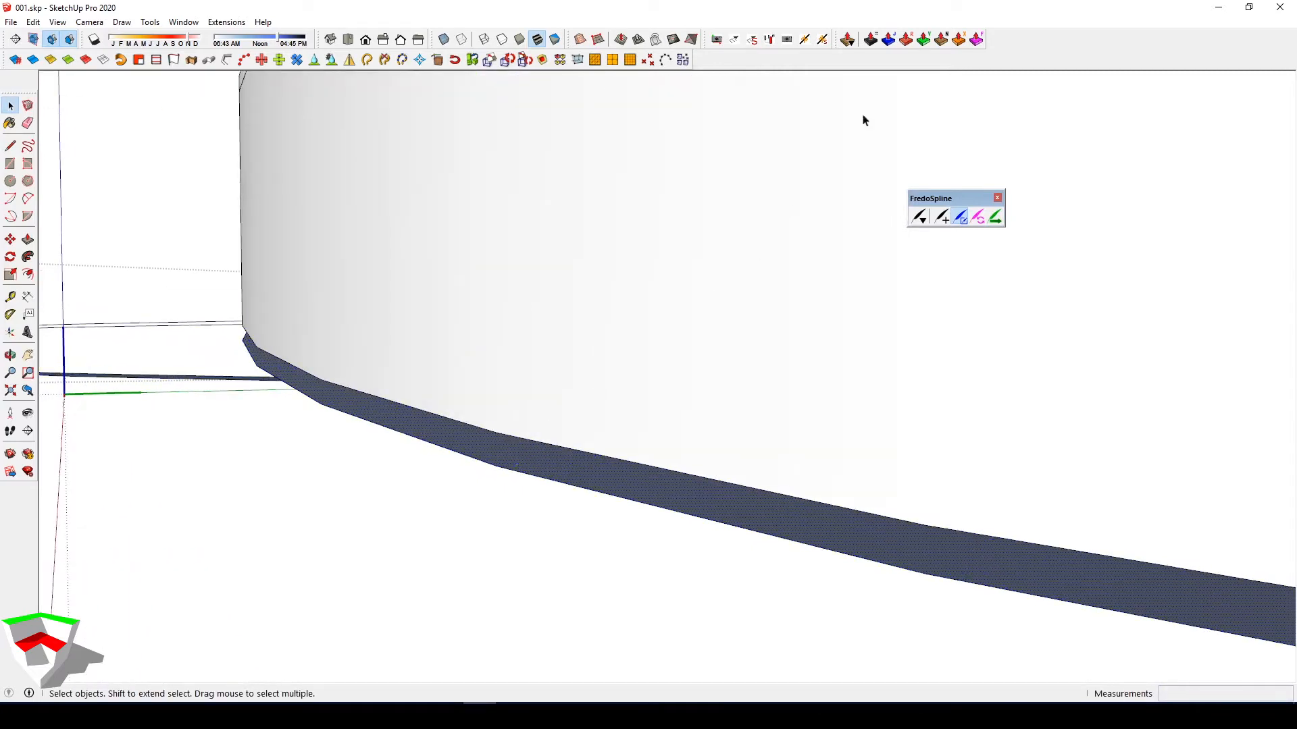
click(923, 41)
click(569, 451)
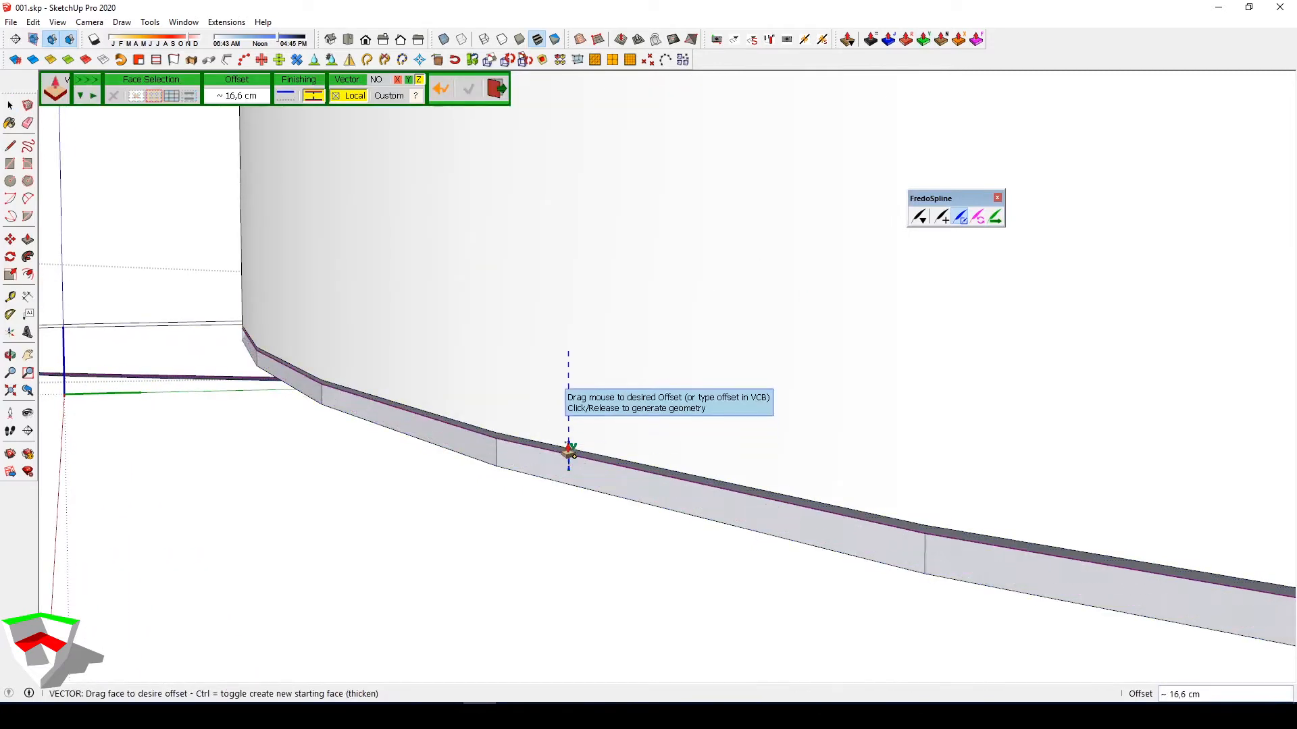
text(20)
key(Return)
key(space)
scroll(567, 448, down, 5)
middle_drag(598, 435, 616, 494)
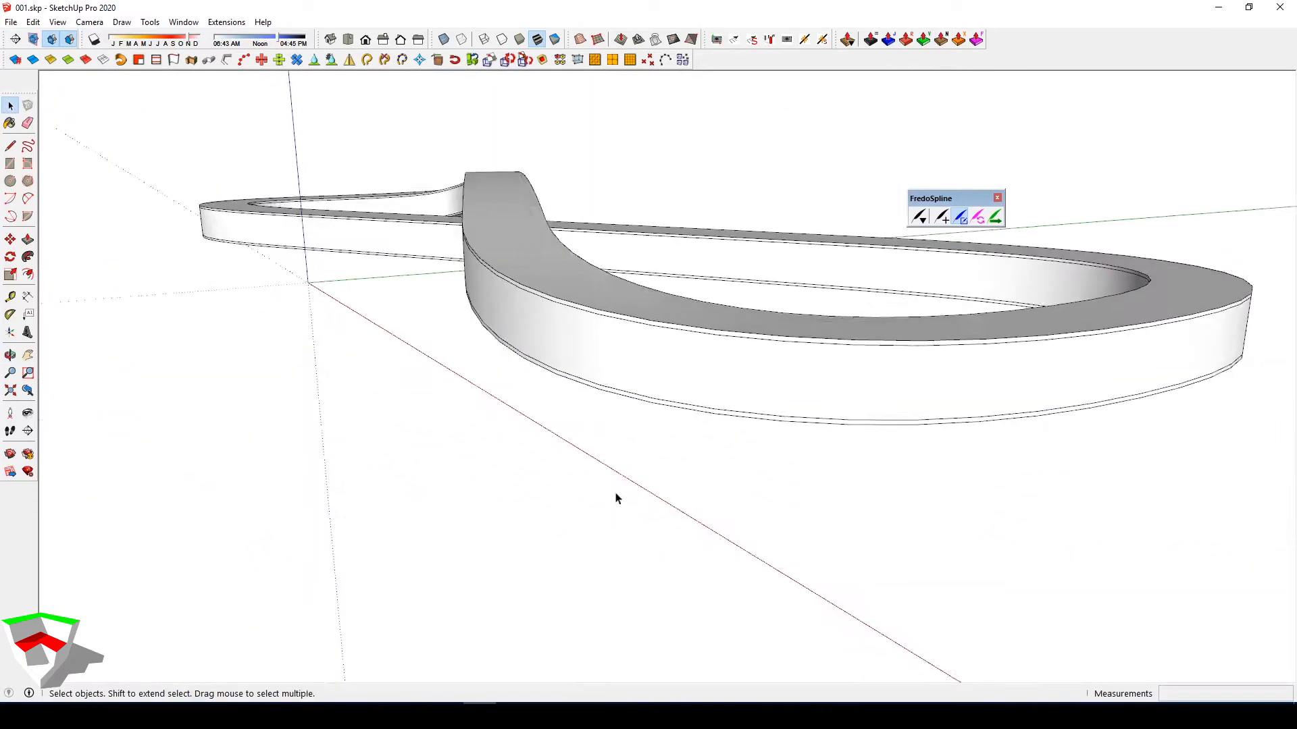
Try to thicken the front outer wall by 20 cm with Round Push Pull inside the side-wall group
scroll(631, 426, up, 1)
double_click(667, 352)
click(605, 342)
key(Delete)
scroll(575, 328, up, 3)
shift+middle_drag(543, 314, 576, 428)
click(906, 41)
click(497, 413)
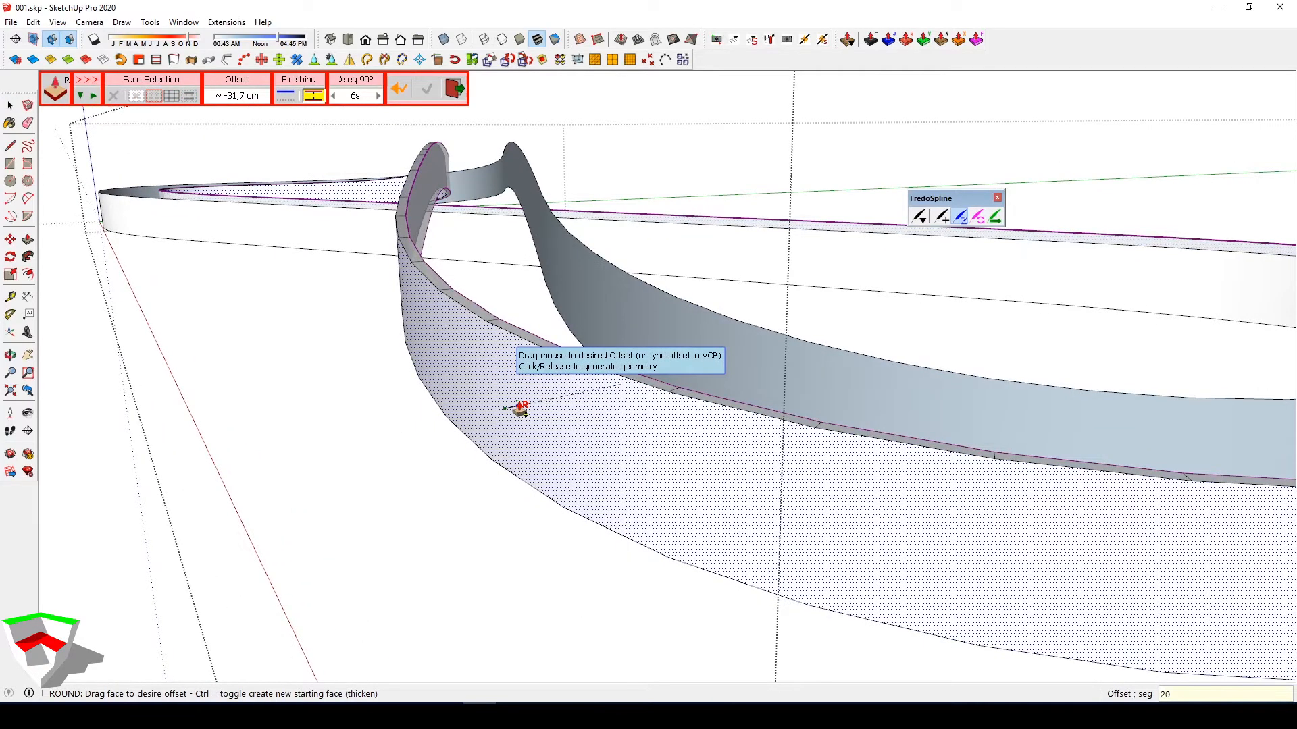
scroll(519, 409, down, 1)
key(Return)
key(space)
key(Escape)
scroll(507, 416, up, 1)
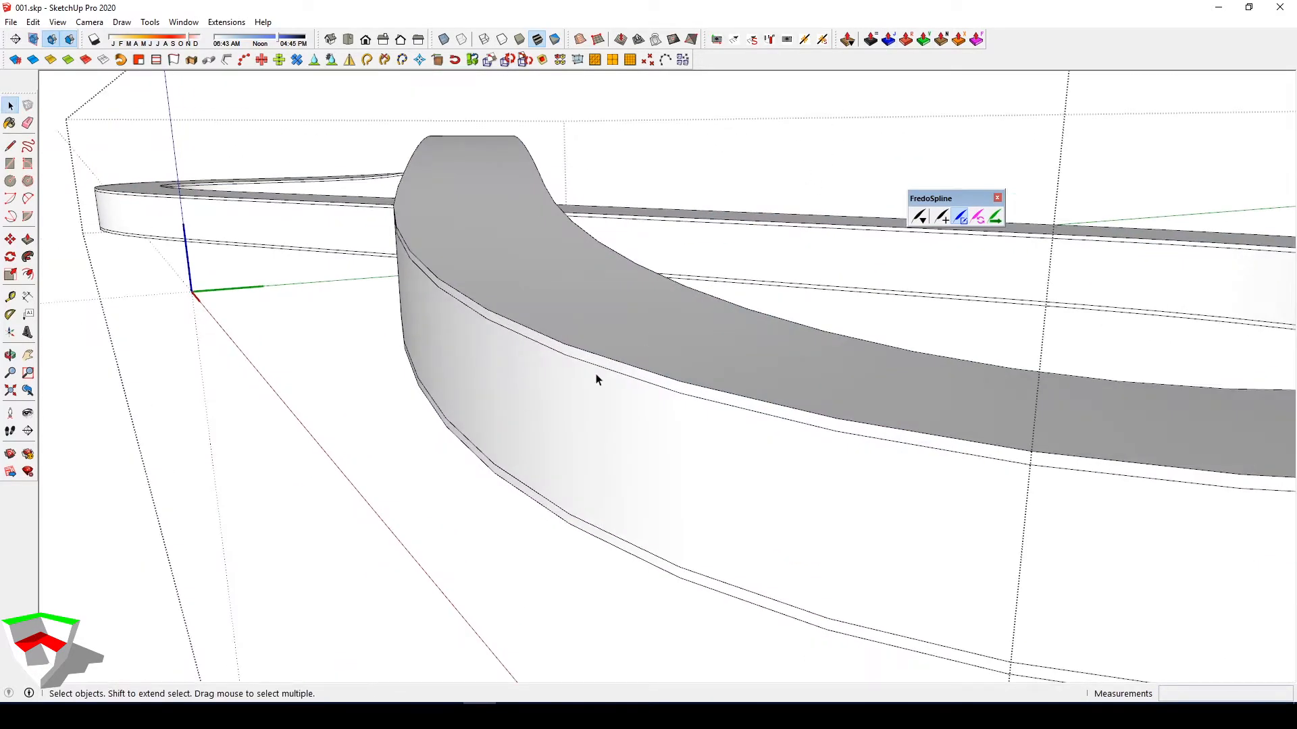
key(ctrl+z)
Recess the front outer wall by -20 cm with Round Push Pull, without keeping the starting face
click(576, 436)
click(907, 42)
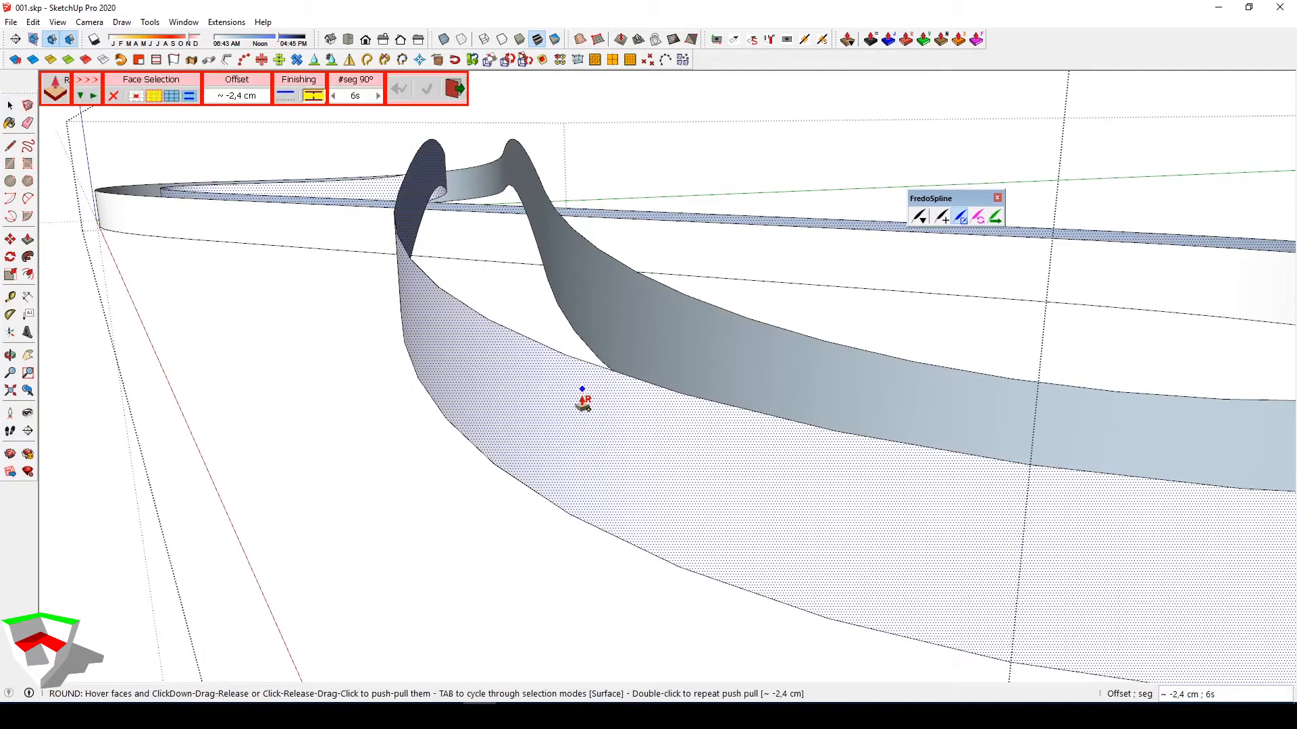
click(534, 427)
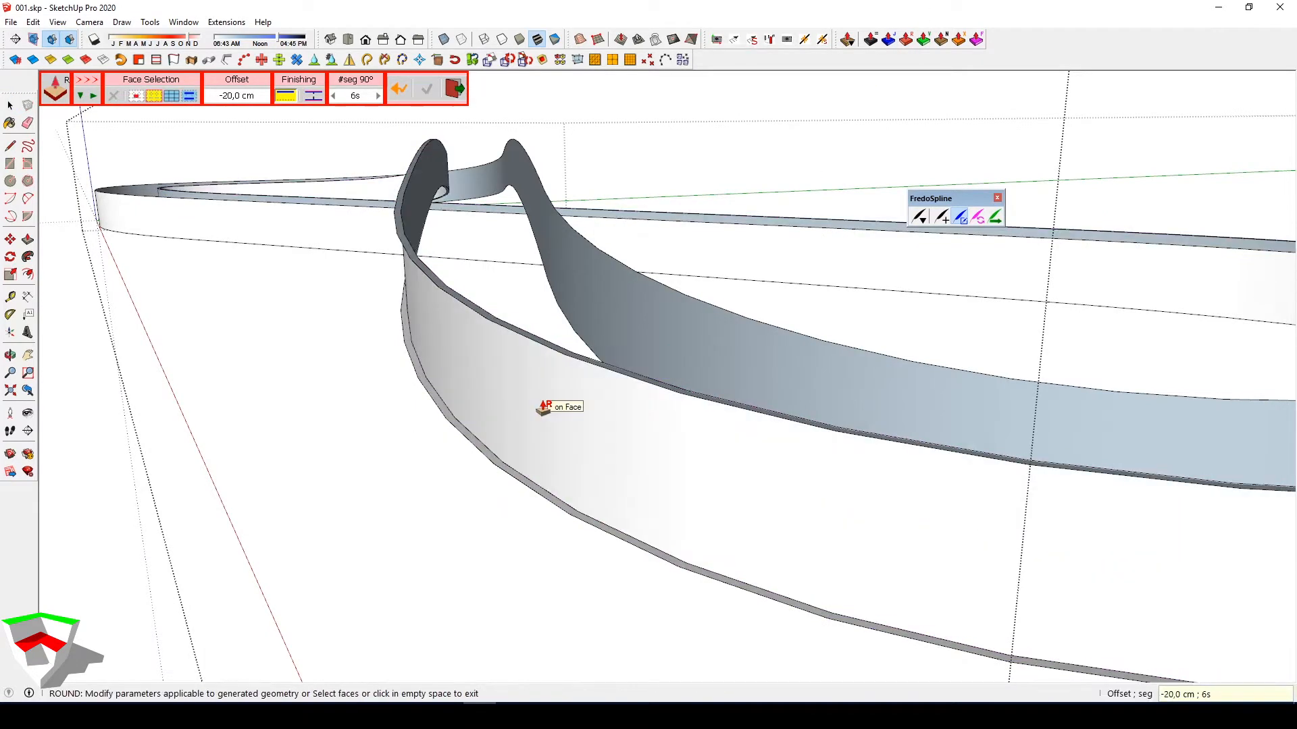
key(space)
Delete the leftover bottom and top border strips of the recessed front outer wall along with their outer edges
scroll(461, 431, up, 5)
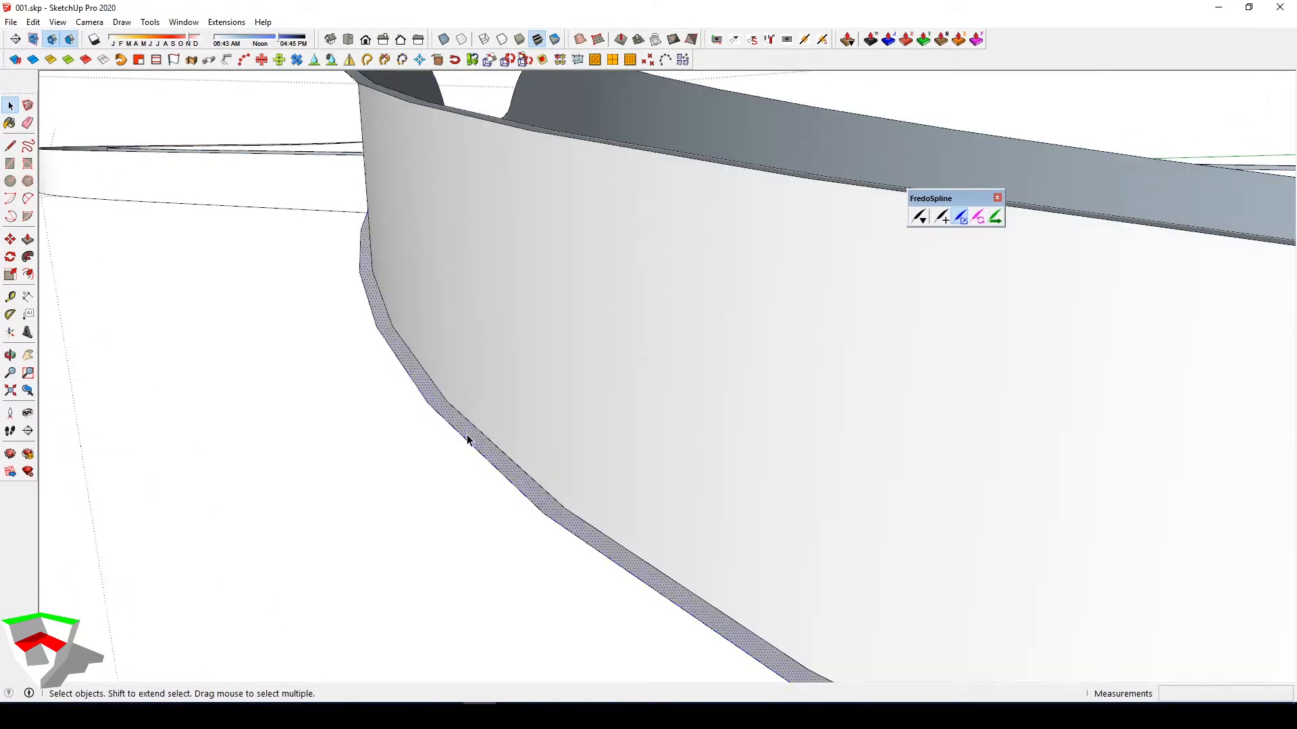
scroll(462, 439, down, 5)
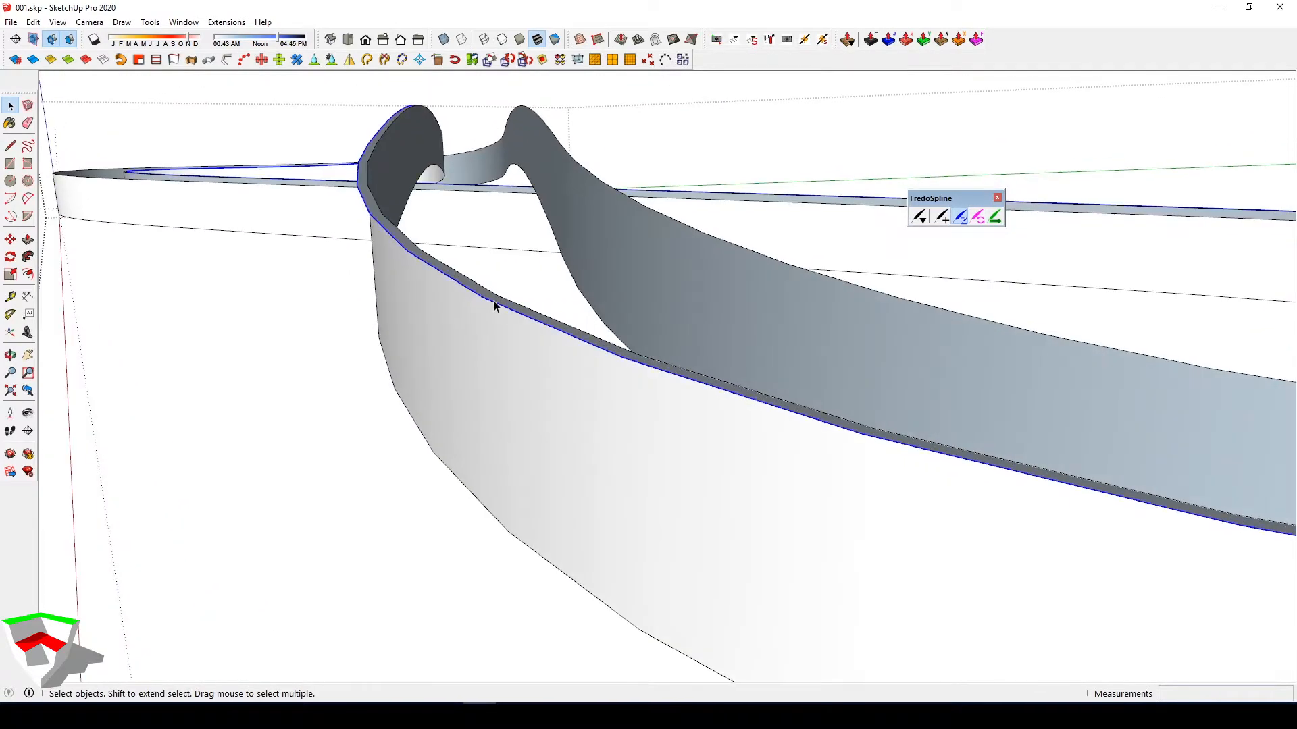
scroll(494, 301, up, 2)
scroll(497, 301, down, 1)
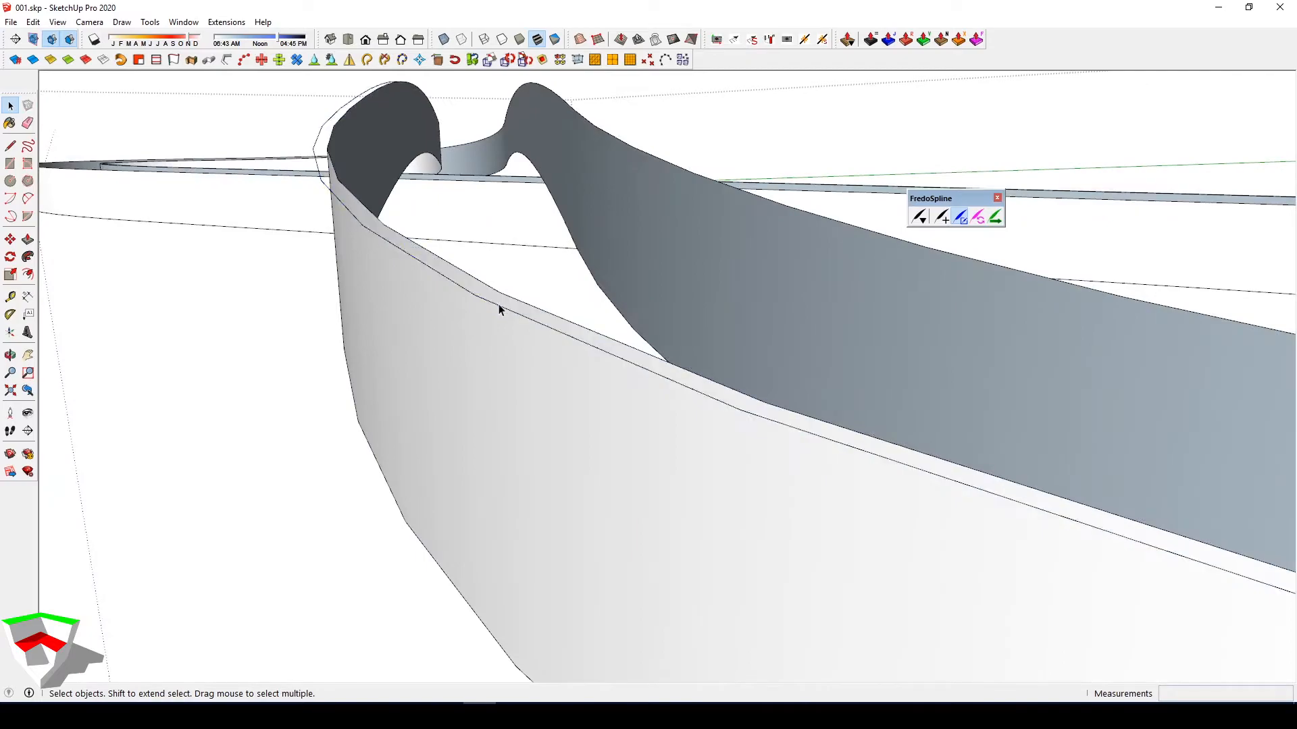
Recess the opposite side wall inward with Round Push Pull, without keeping the starting face
scroll(435, 387, down, 4)
middle_drag(434, 387, 376, 288)
scroll(376, 289, up, 5)
scroll(375, 288, up, 3)
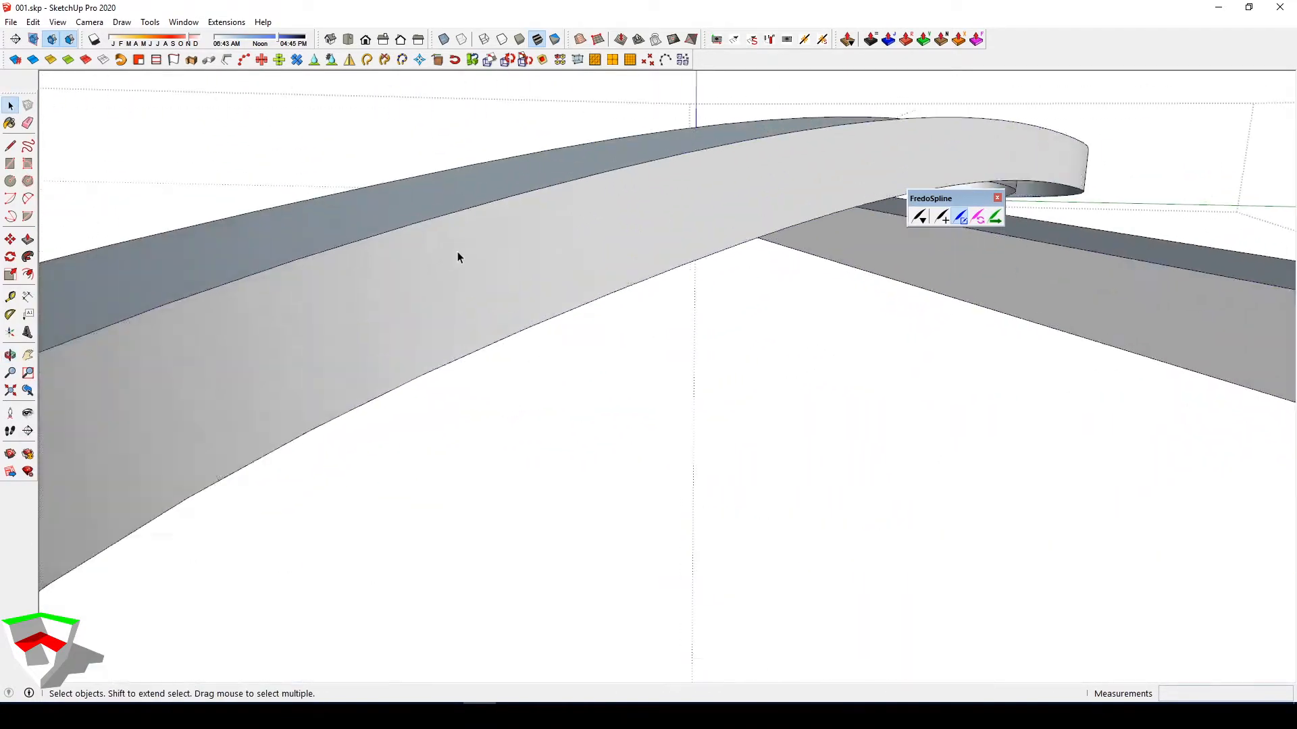
middle_drag(457, 254, 585, 341)
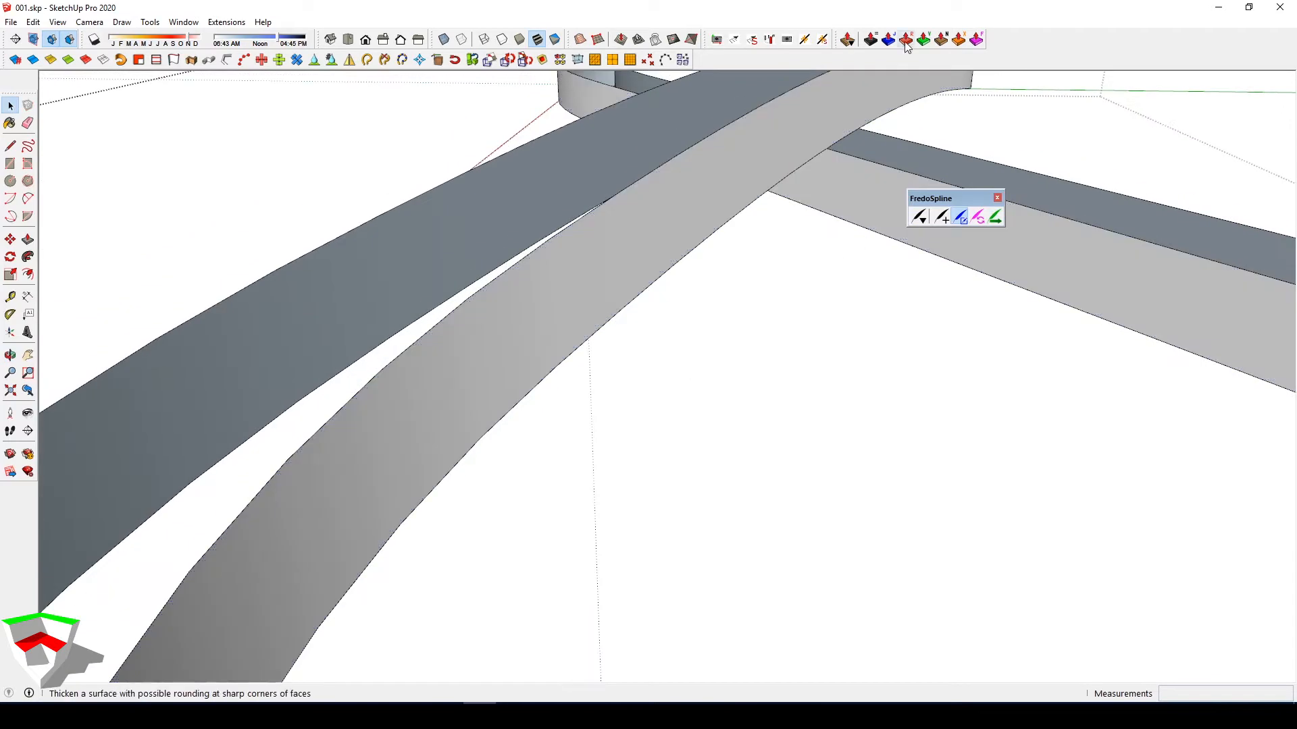
click(905, 41)
click(544, 322)
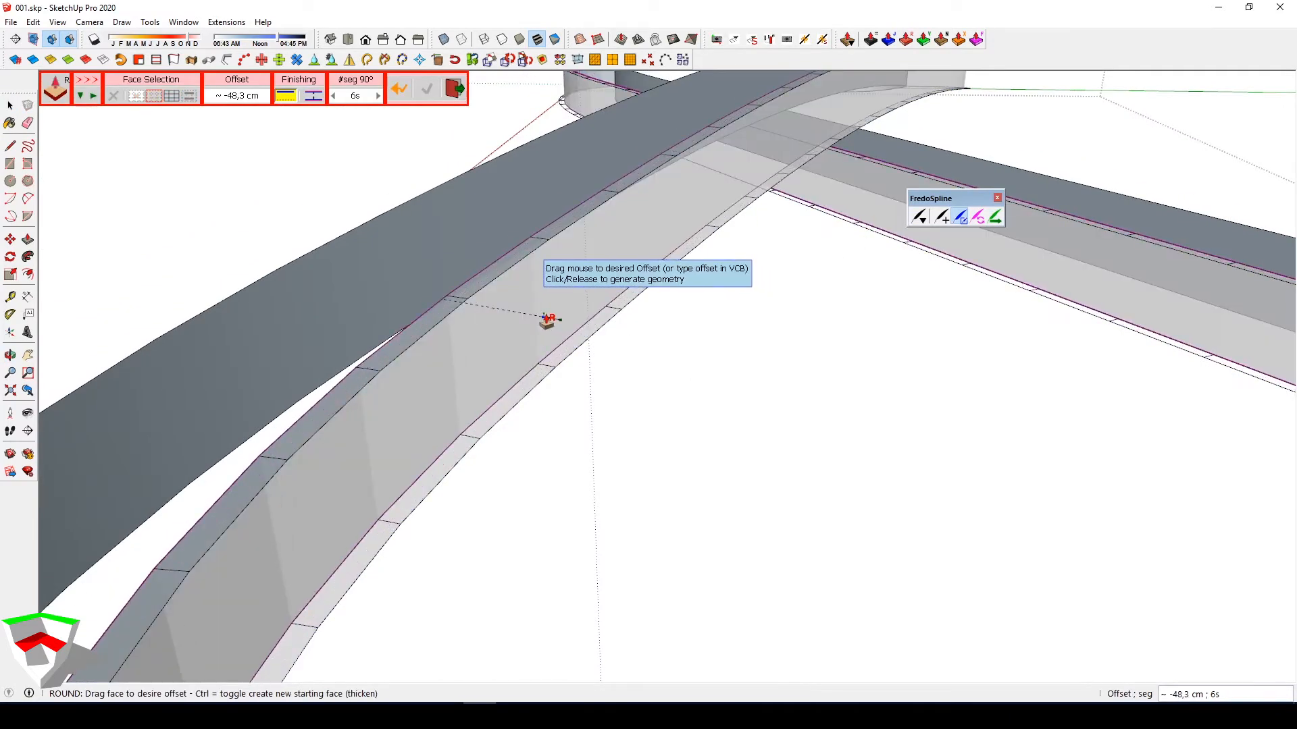
click(547, 318)
key(space)
Remove the leftover border strips along the opposite recessed wall and leave the side-wall group
scroll(538, 340, up, 5)
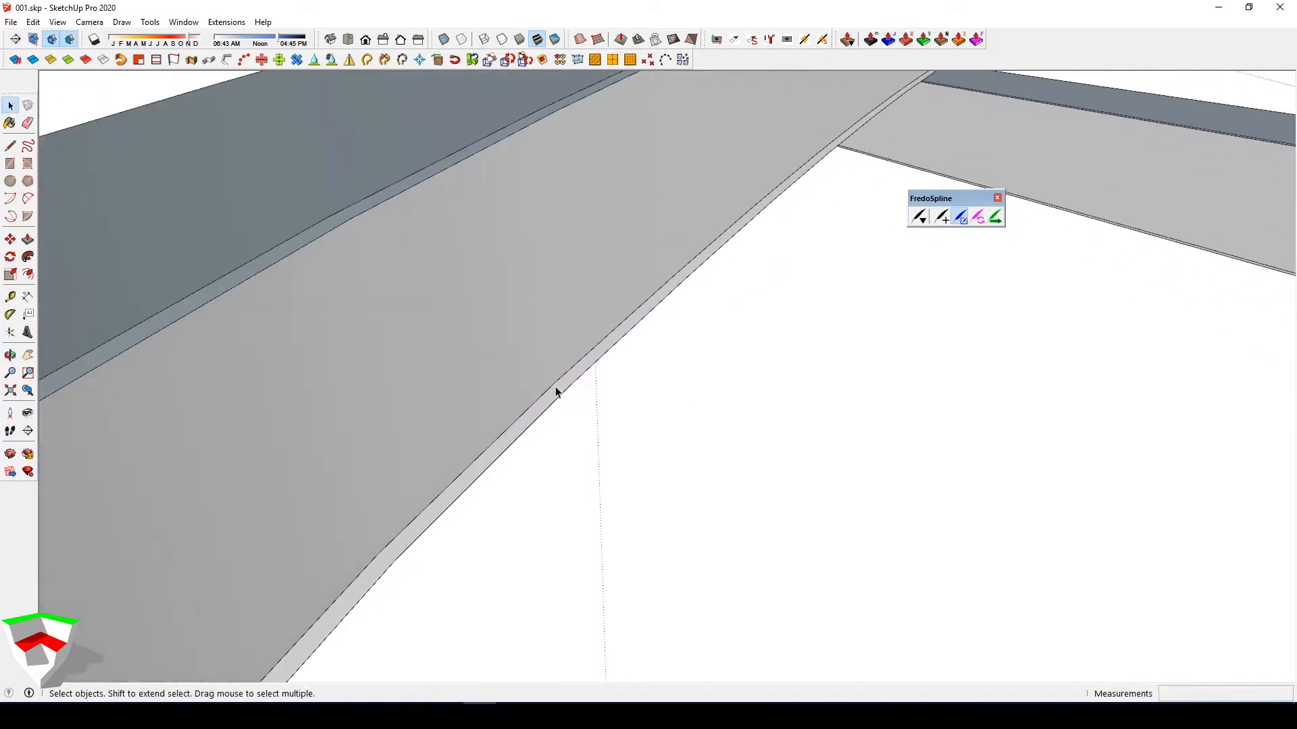
middle_drag(564, 397, 506, 274)
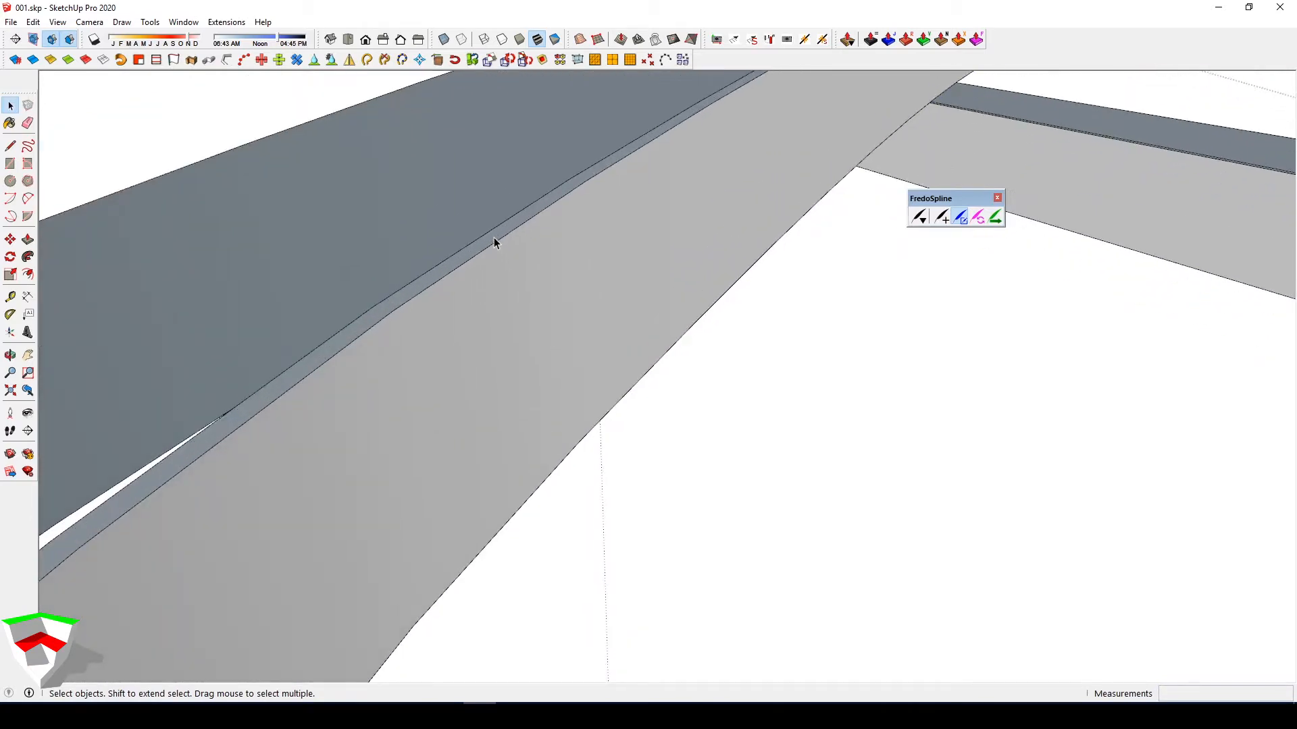
scroll(544, 327, down, 5)
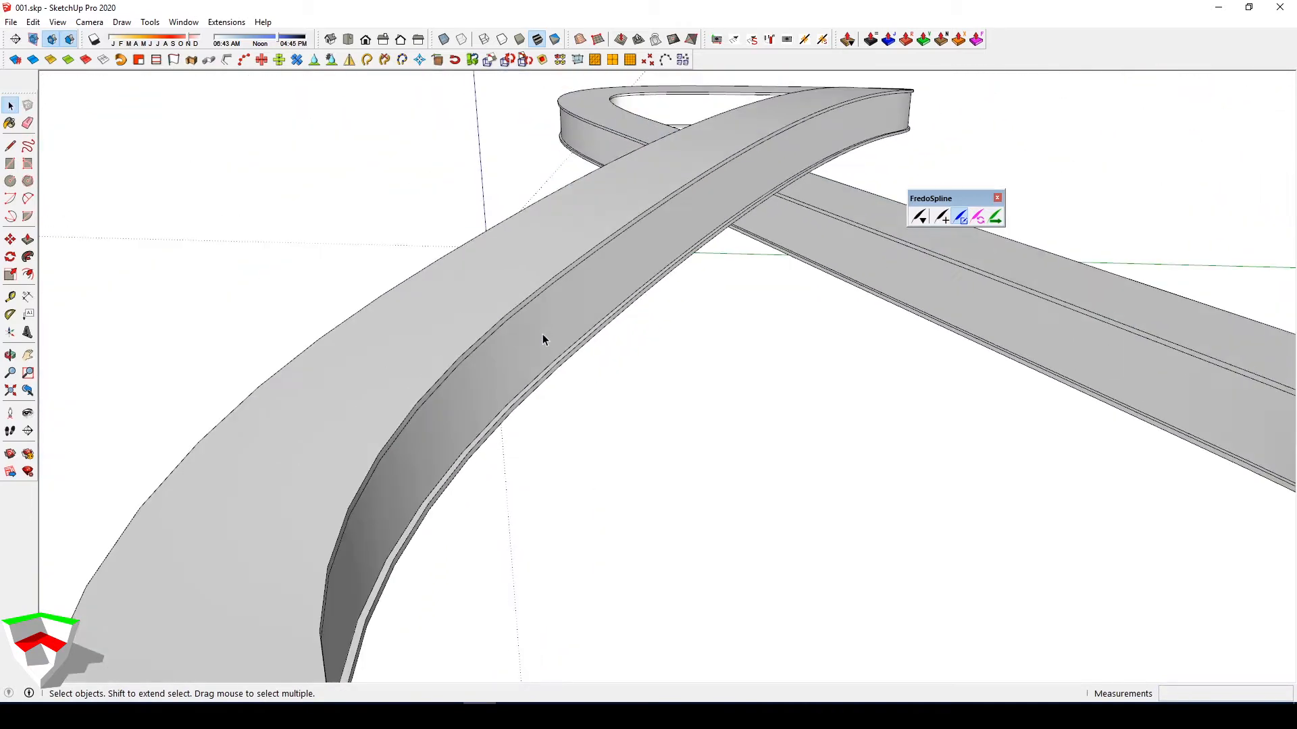
Turn on shadows for the looping structure
scroll(541, 334, down, 5)
middle_drag(541, 334, 413, 329)
click(118, 60)
middle_drag(818, 368, 448, 456)
Open the side-wall group and choose the grey Color M04 from the Colors material library
scroll(448, 456, up, 3)
click(447, 460)
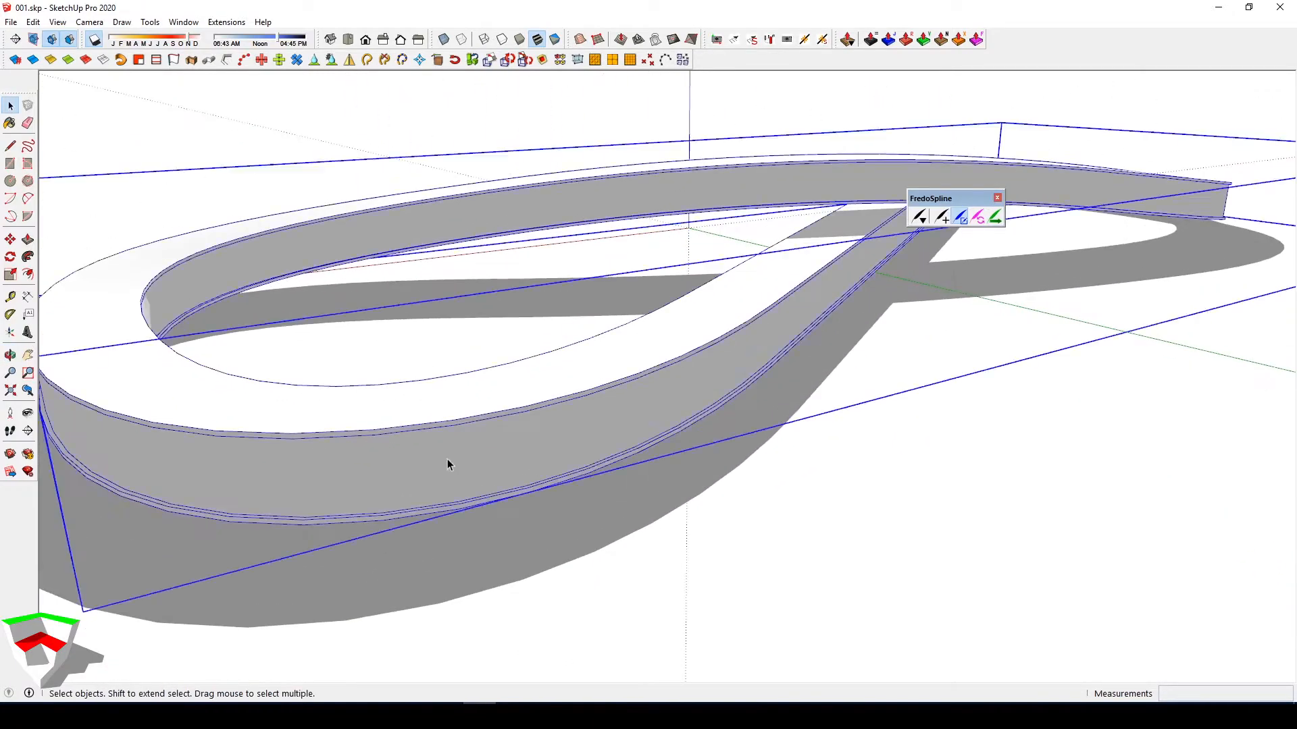
double_click(447, 454)
click(459, 452)
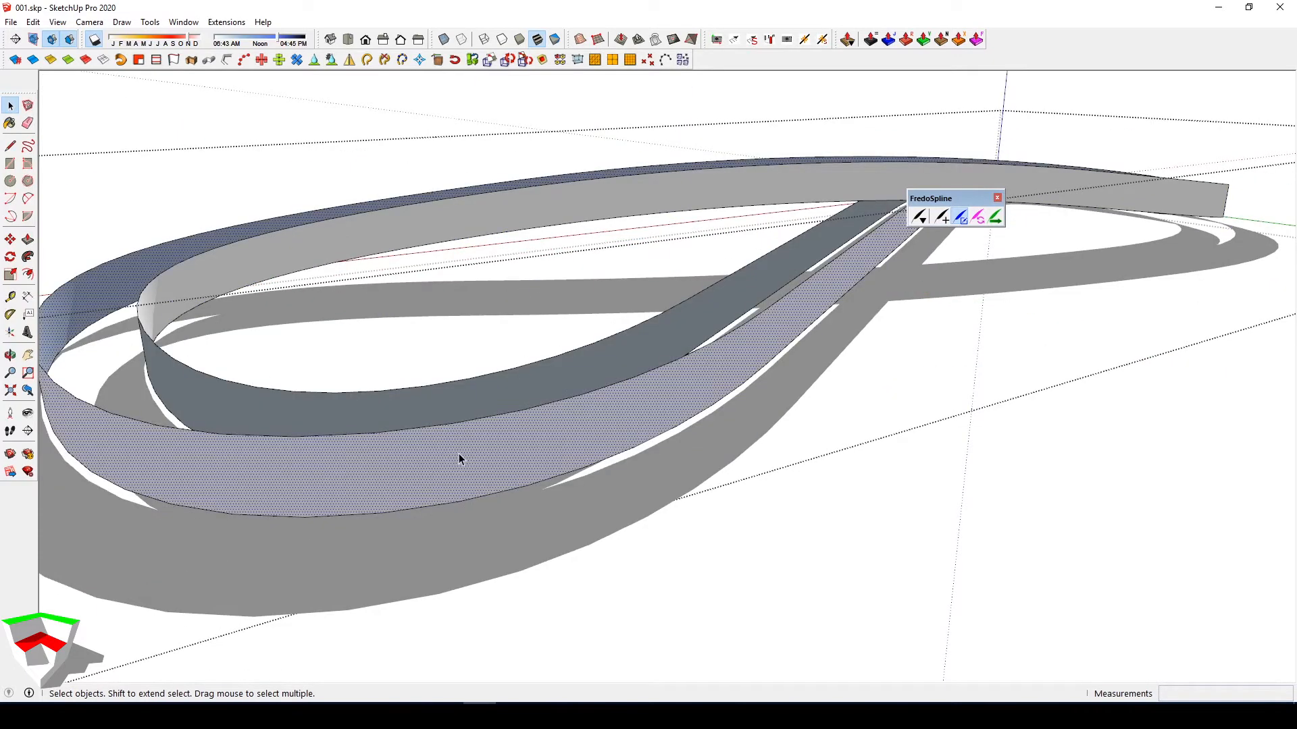
key(b)
click(1128, 288)
click(1103, 287)
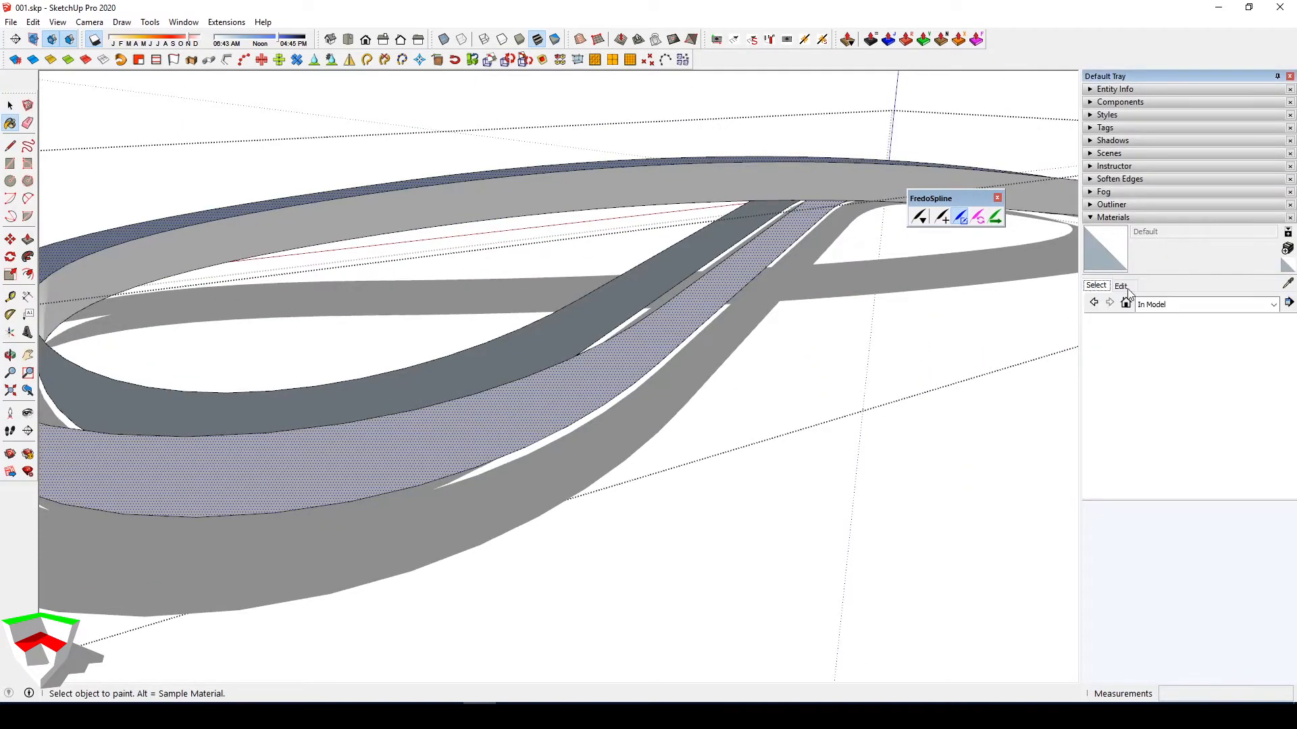
click(1274, 307)
click(1187, 383)
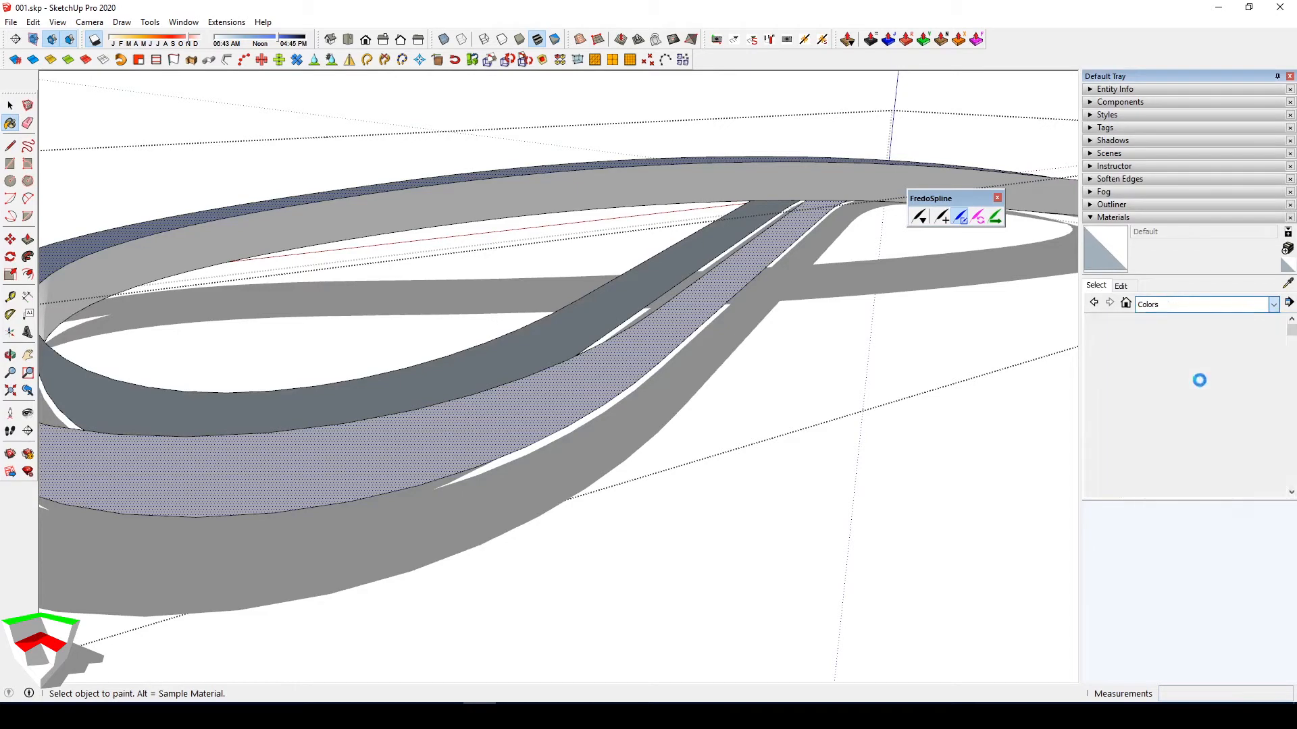
scroll(1187, 383, down, 10)
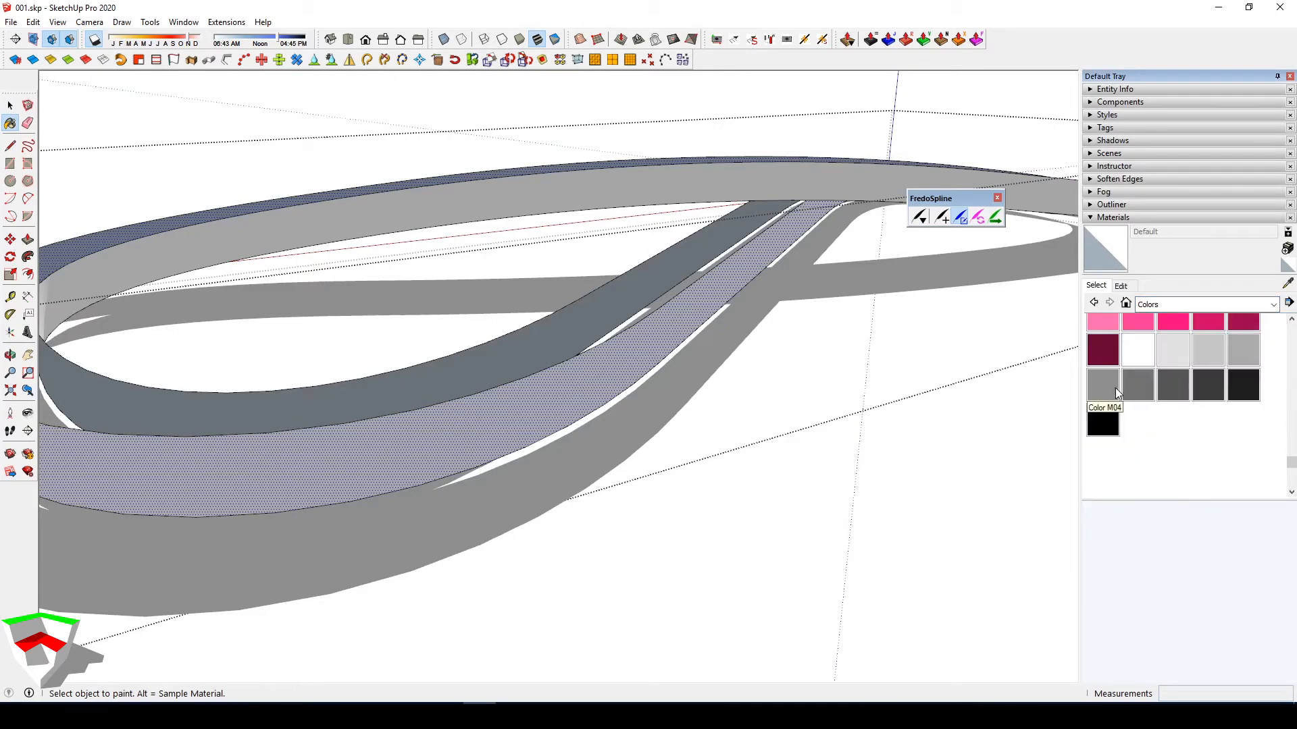
click(1115, 387)
Paint the inner and outer curved side walls with Color M04
scroll(496, 409, up, 2)
click(492, 409)
click(501, 352)
middle_drag(500, 353, 714, 384)
click(589, 412)
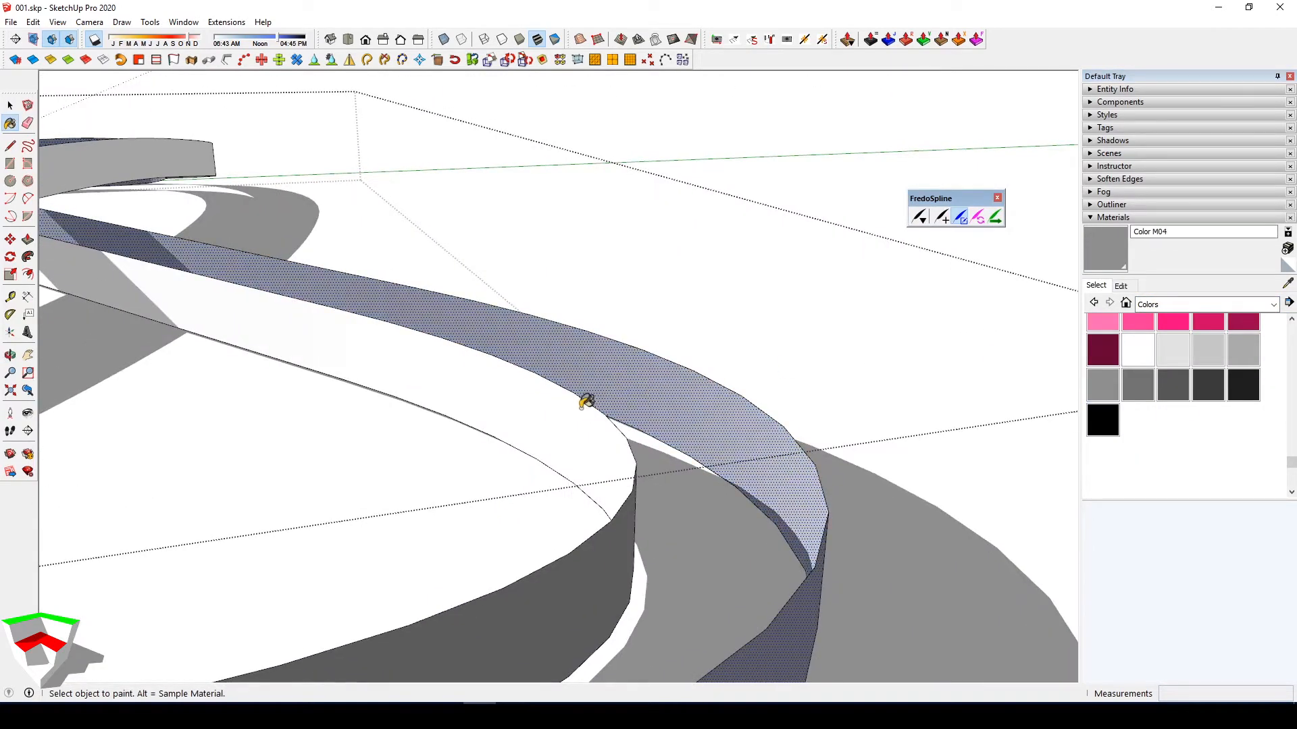
key(space)
Set the opacity of the Color M04 wall material to 68
click(1121, 285)
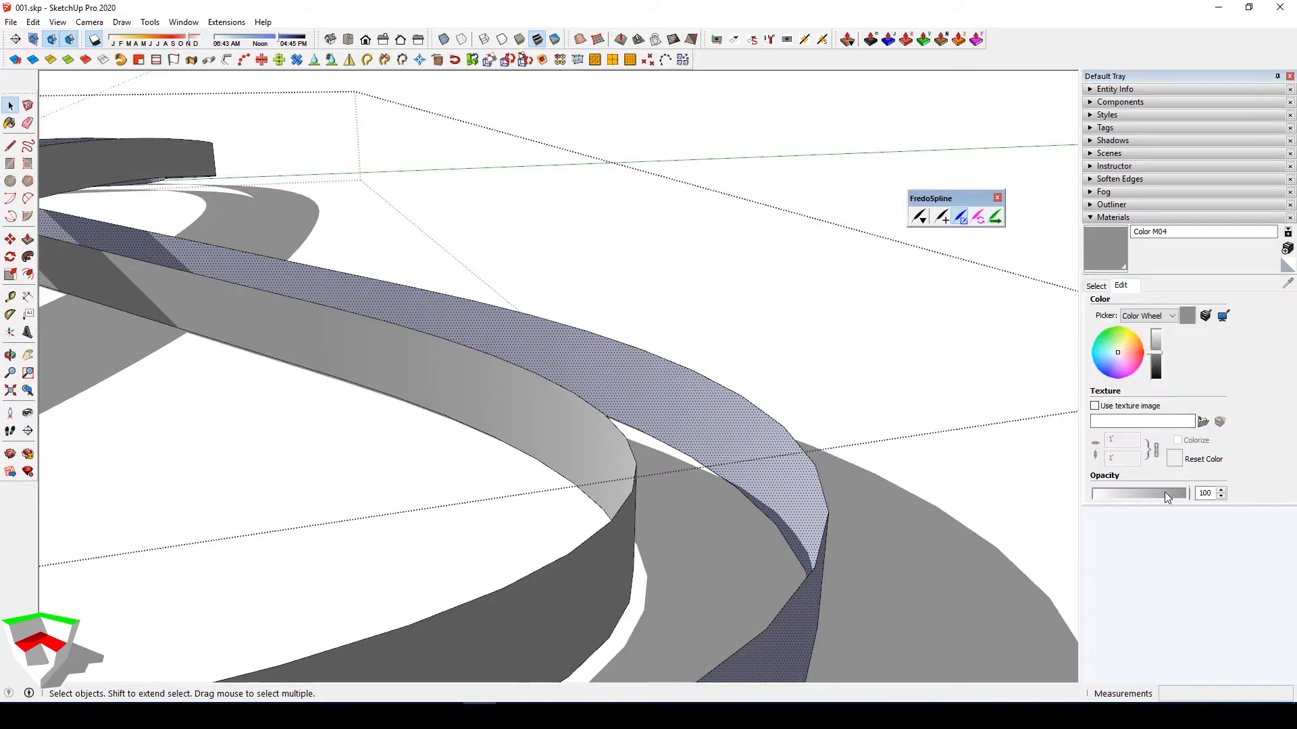
drag(1164, 491, 1161, 489)
scroll(1015, 451, down, 2)
scroll(889, 382, down, 3)
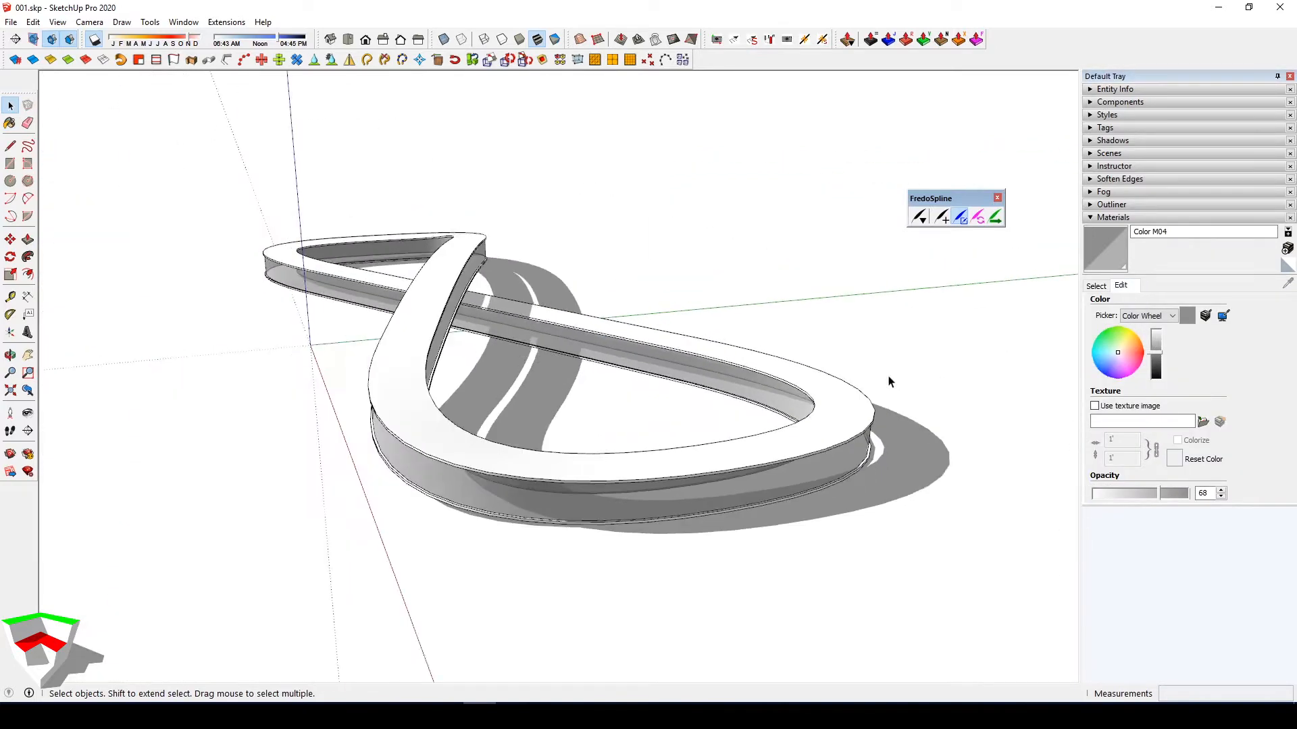
Paint the upper slab of the loop with the dark grey Color M06
middle_drag(691, 400, 449, 342)
scroll(449, 341, up, 6)
click(491, 308)
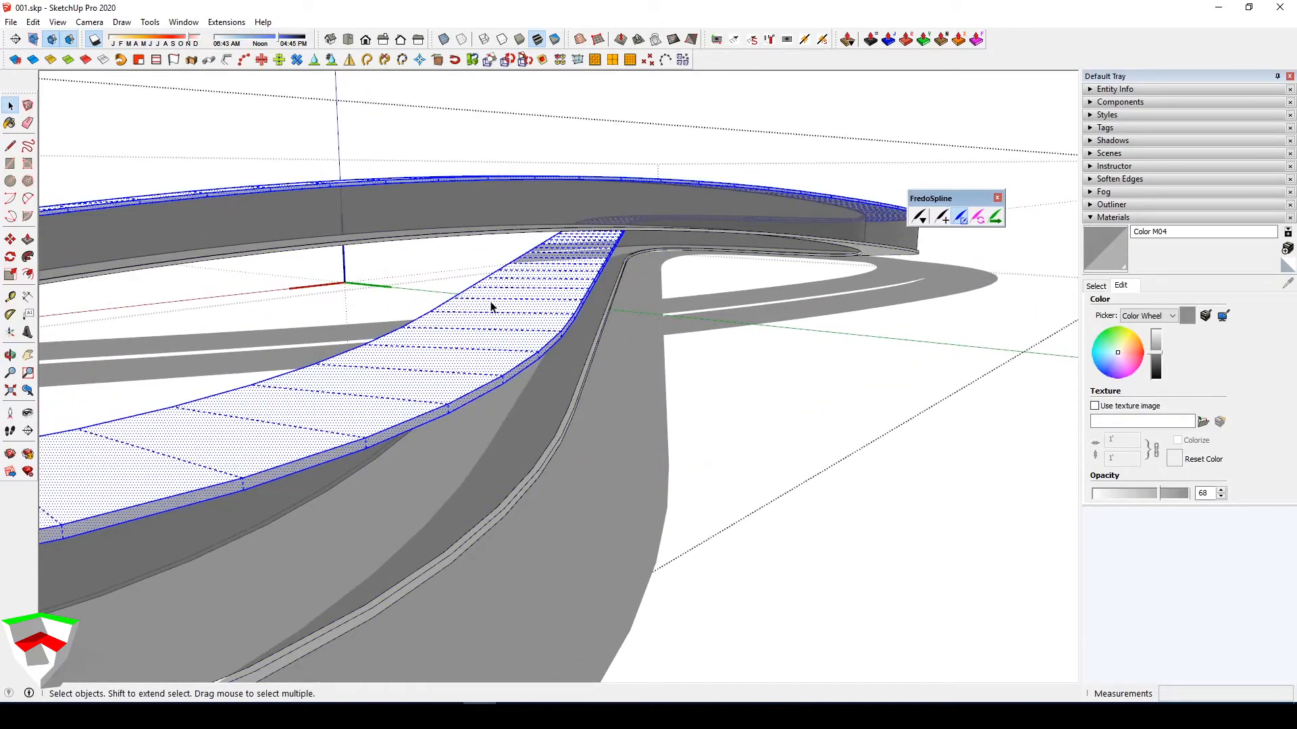
click(1096, 286)
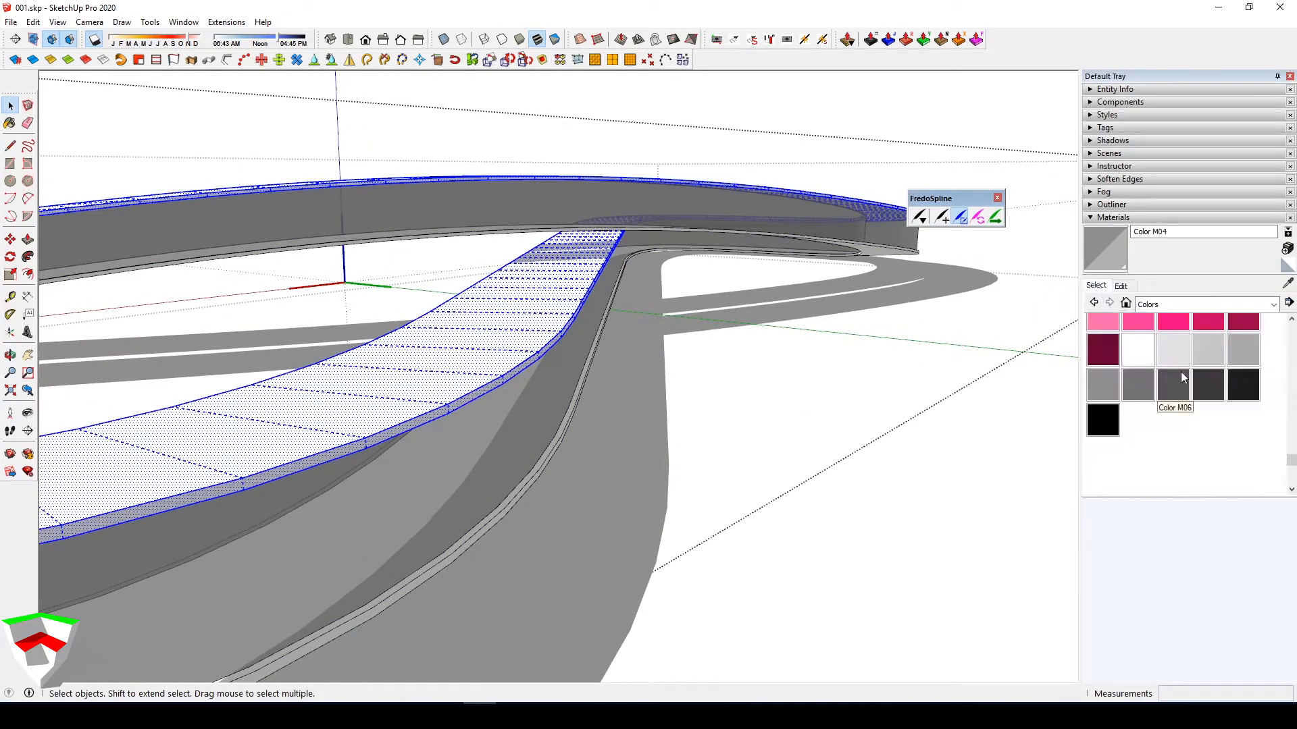
click(1178, 380)
click(497, 323)
key(space)
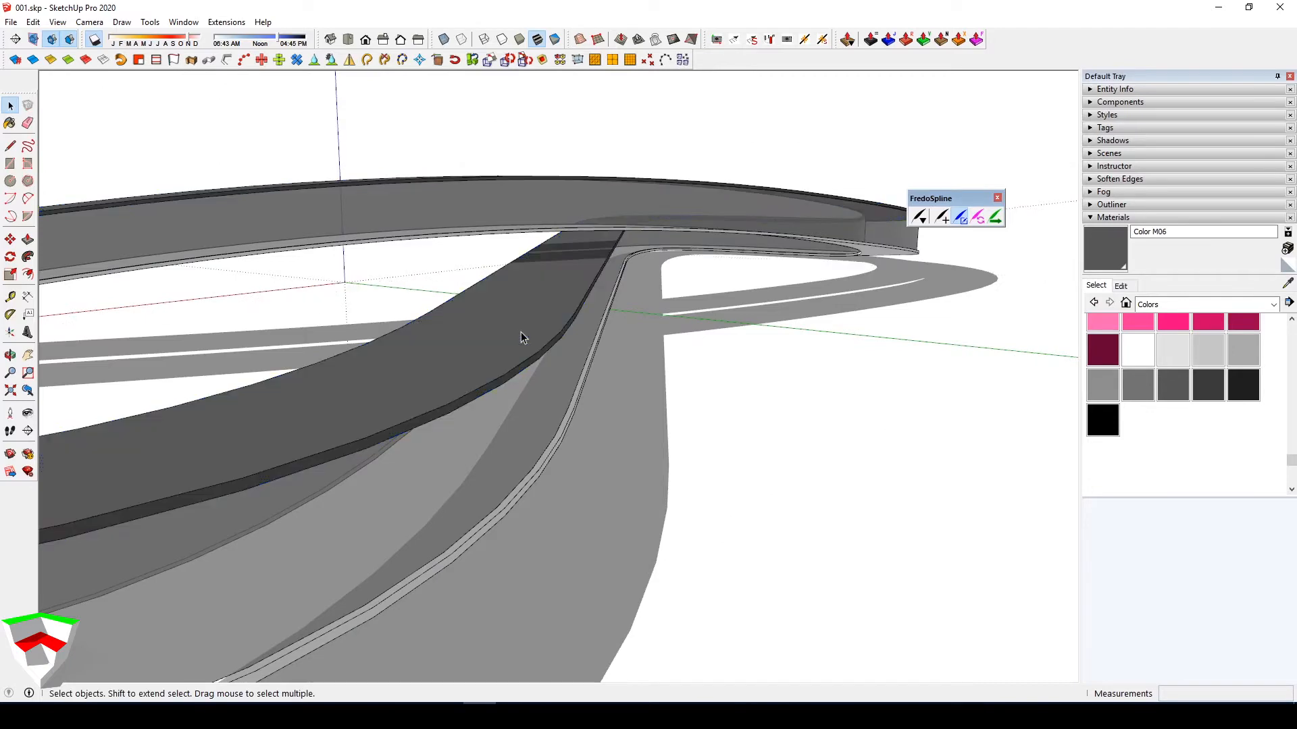
Lighten the Color M06 material applied to the upper slab
middle_drag(521, 338, 648, 379)
click(1121, 286)
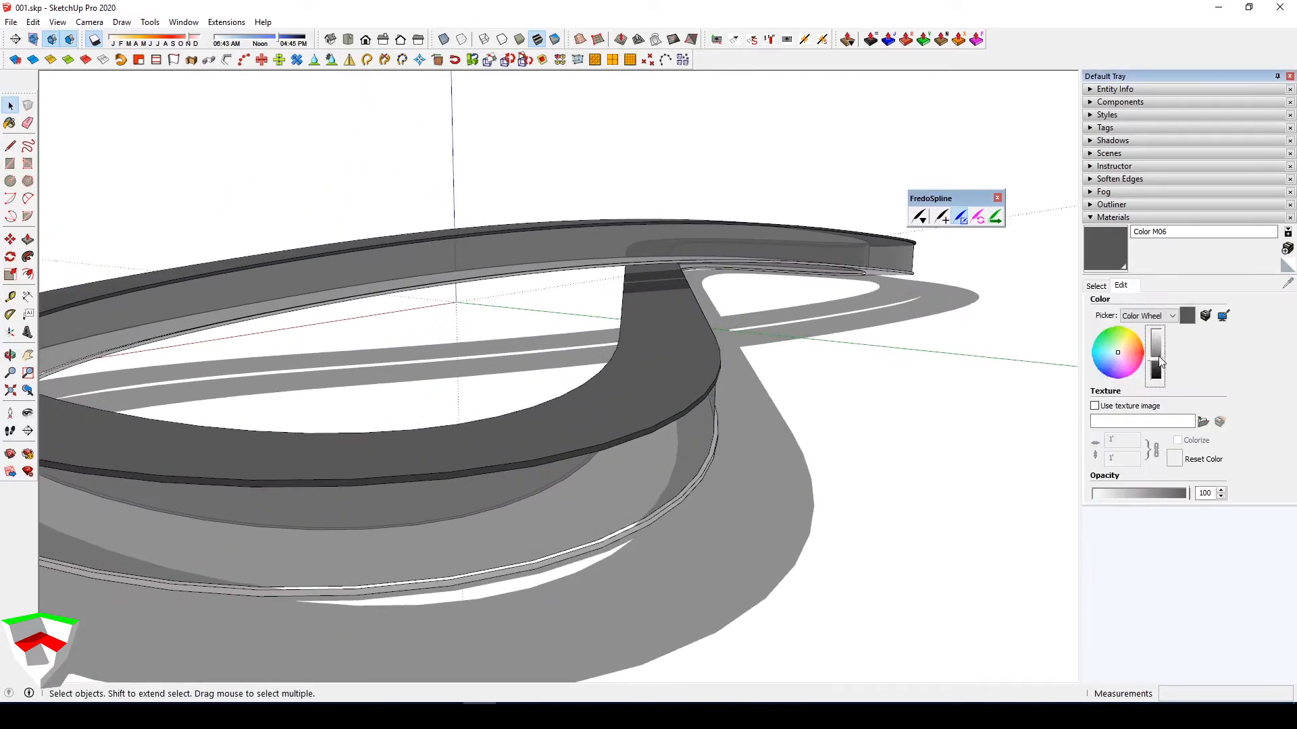
middle_drag(804, 428, 503, 398)
Examine the painted loop from several sides, including the place where it crosses over itself
scroll(608, 422, down, 5)
middle_drag(628, 425, 1026, 481)
scroll(701, 413, up, 4)
scroll(1039, 483, down, 3)
middle_drag(384, 439, 752, 434)
scroll(813, 454, down, 3)
scroll(616, 425, down, 3)
middle_drag(616, 426, 632, 486)
scroll(636, 484, up, 1)
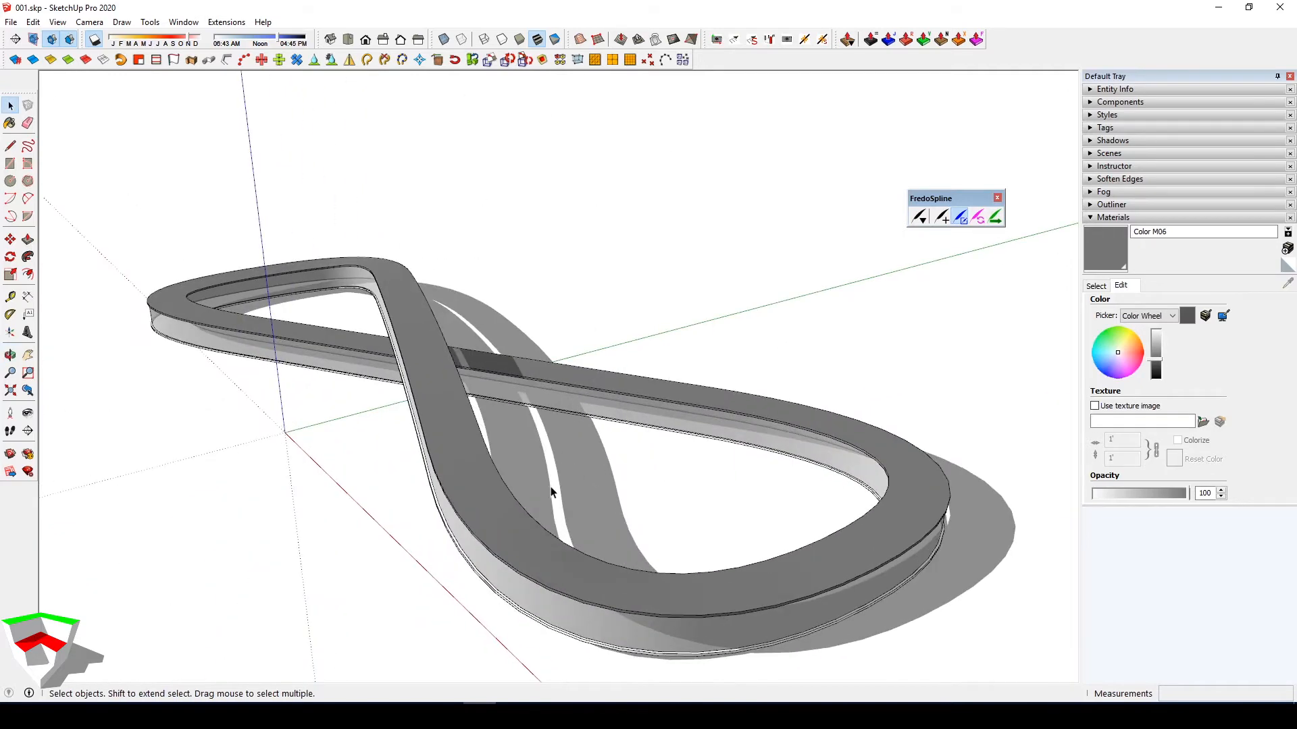
middle_drag(553, 491, 608, 391)
scroll(608, 391, up, 2)
middle_drag(283, 375, 587, 310)
scroll(524, 329, up, 3)
Examine the hidden edges of the side walls near the crossing, with hidden geometry switched off again at the end
double_click(525, 331)
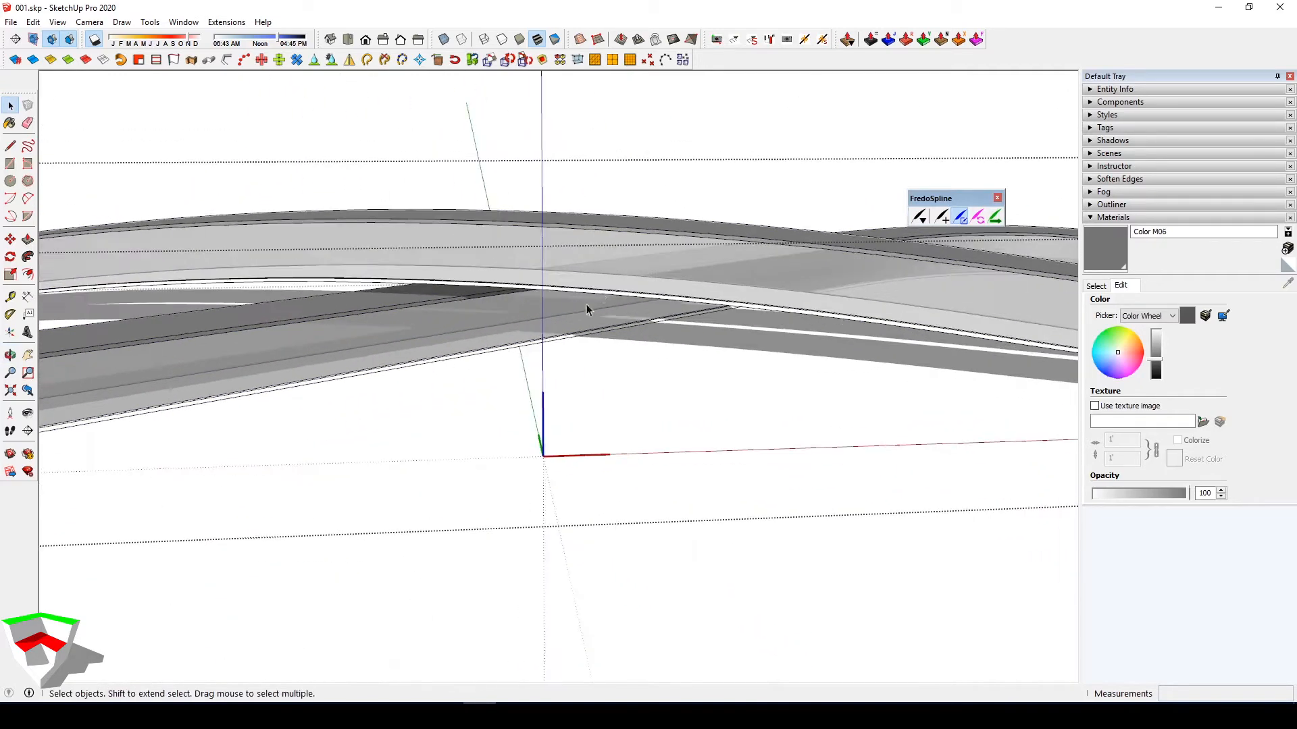
scroll(549, 321, up, 2)
click(547, 321)
scroll(547, 322, up, 4)
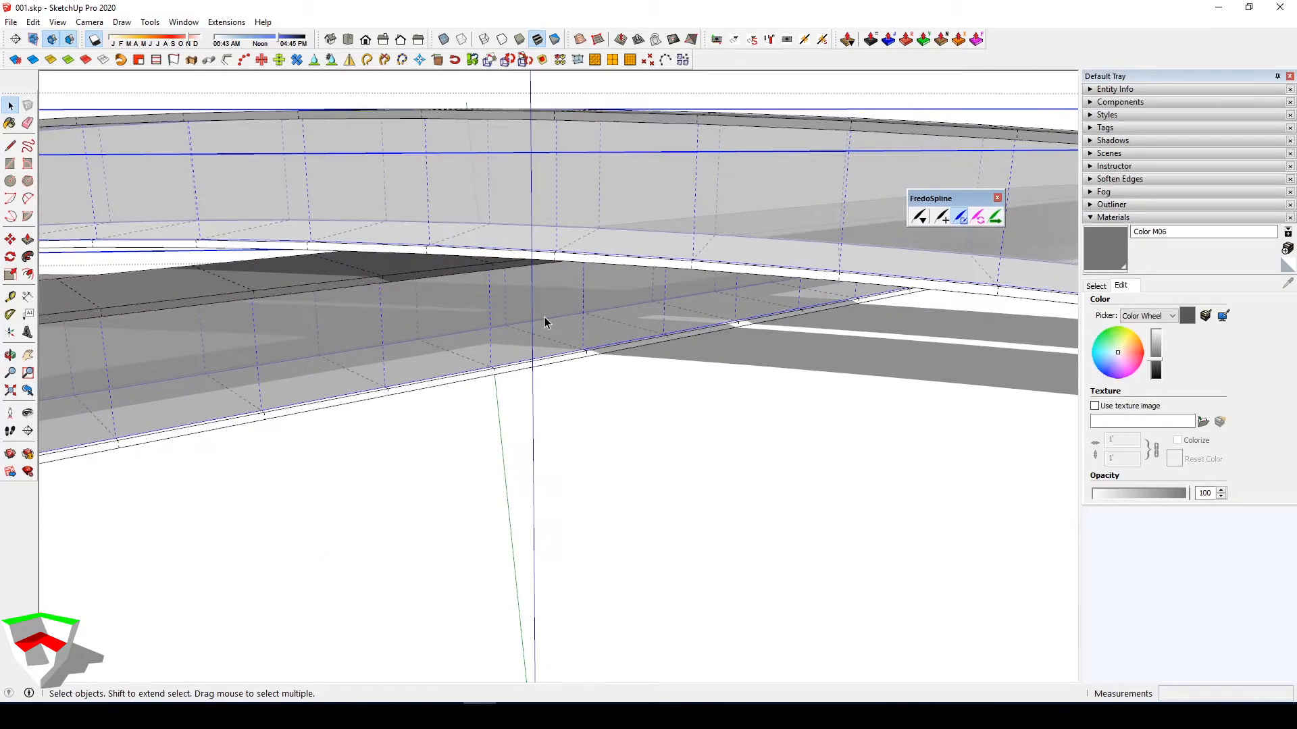
double_click(546, 321)
scroll(545, 322, down, 6)
key(Escape)
key(Escape)
scroll(545, 322, down, 3)
middle_drag(545, 322, 495, 347)
key(alt+h)
scroll(700, 354, up, 3)
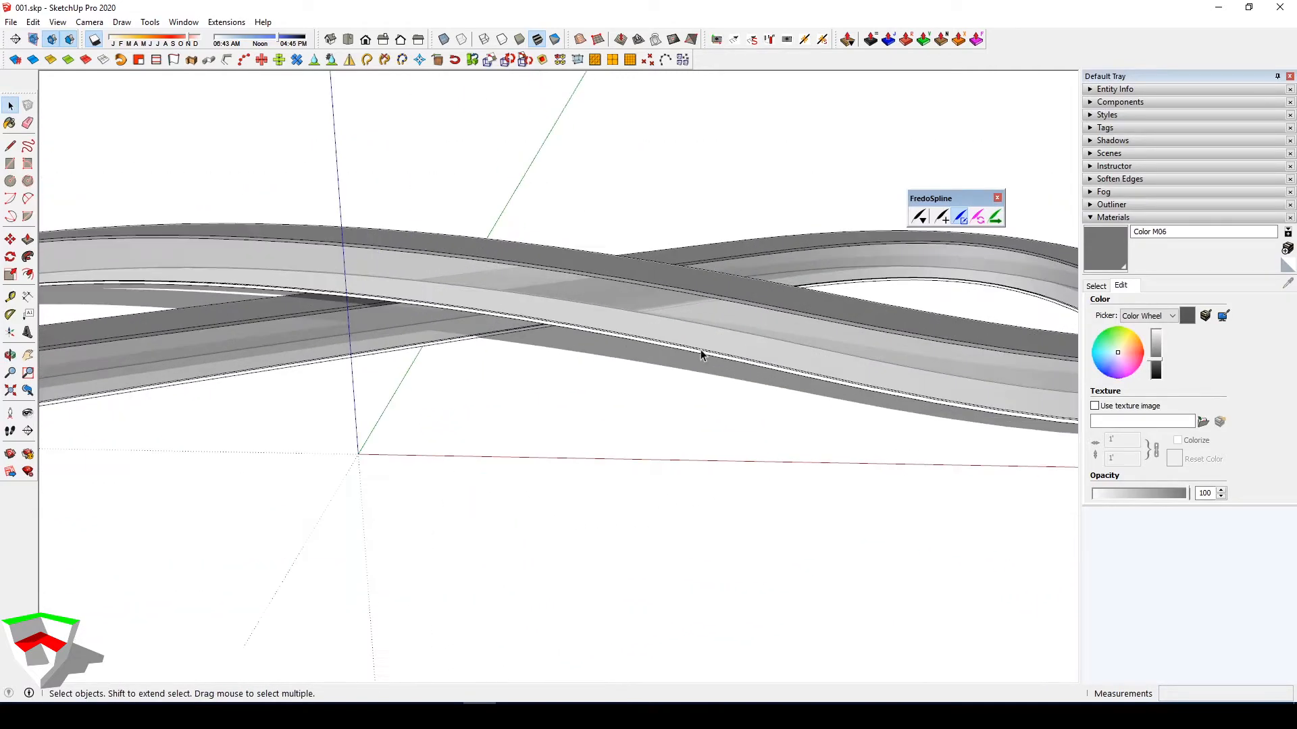
Turn the shadows off
middle_drag(700, 353, 578, 437)
click(94, 39)
scroll(546, 432, down, 3)
scroll(488, 433, up, 2)
Draw a short vertical line in the open space beside the outer wall, inside the side-wall group
double_click(486, 434)
click(485, 432)
double_click(486, 438)
click(484, 437)
scroll(485, 437, up, 2)
middle_drag(558, 482, 606, 494)
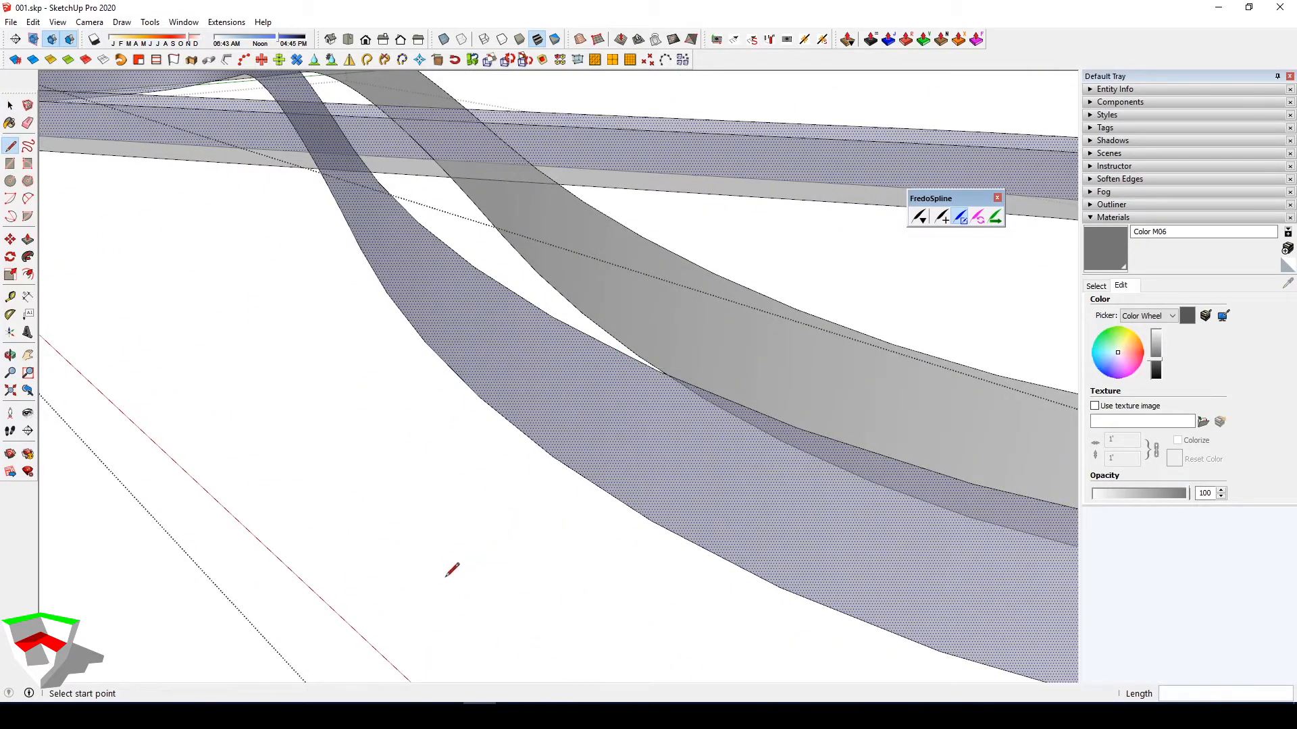
key(space)
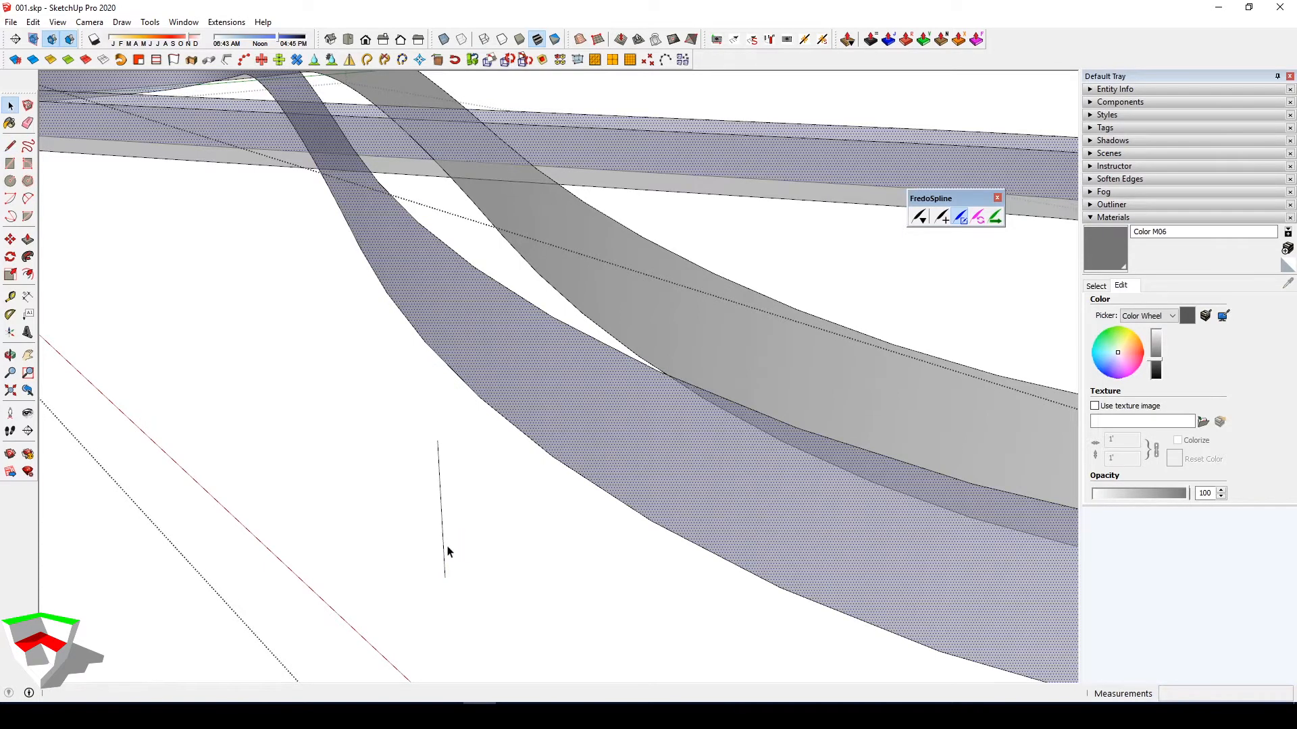
Extrude the vertical line into a thin post with Extrude Along Path, using central alignment and a width of 7 cm
click(444, 549)
scroll(445, 549, up, 3)
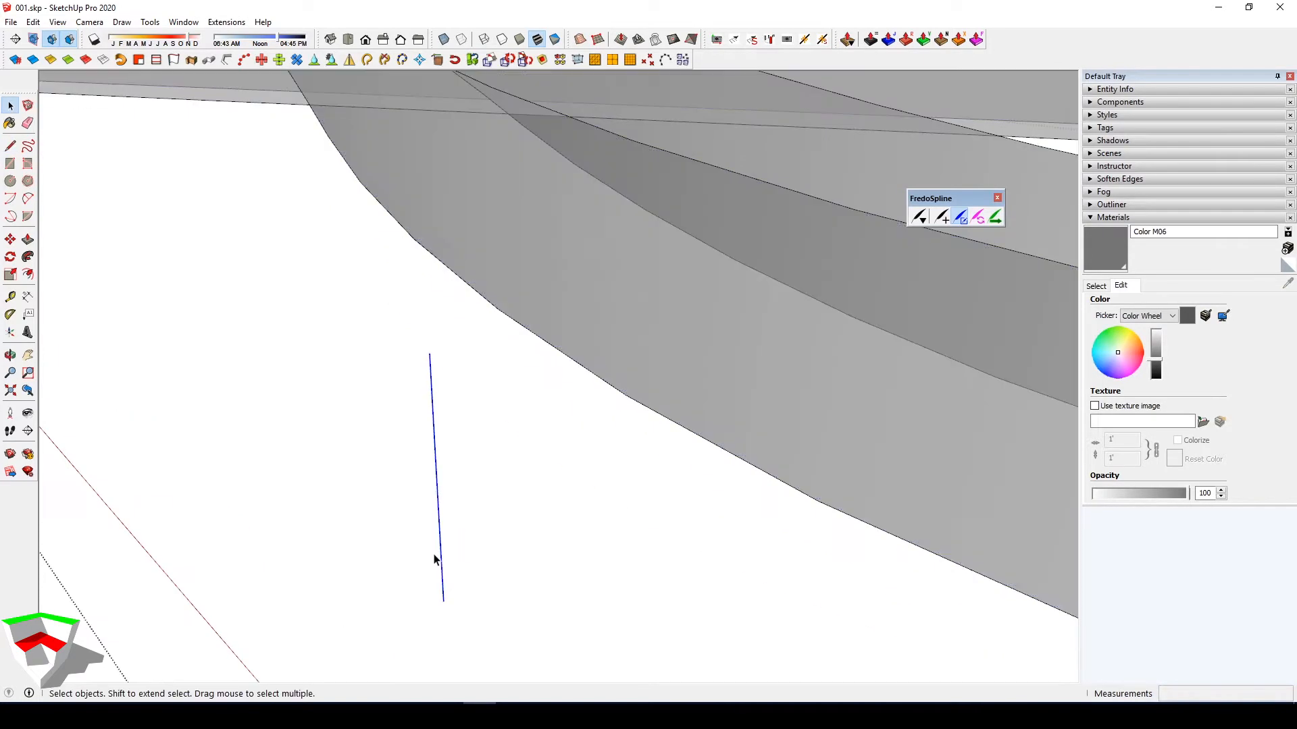
click(190, 62)
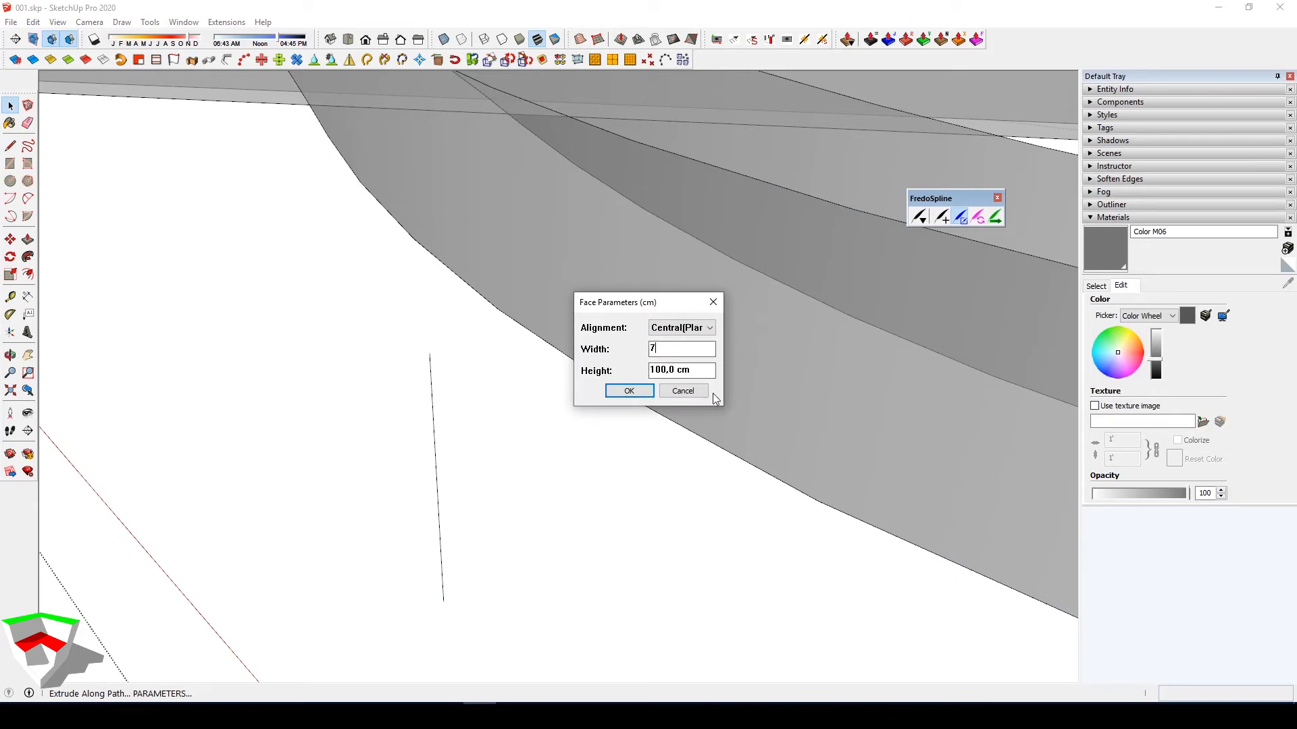
click(629, 392)
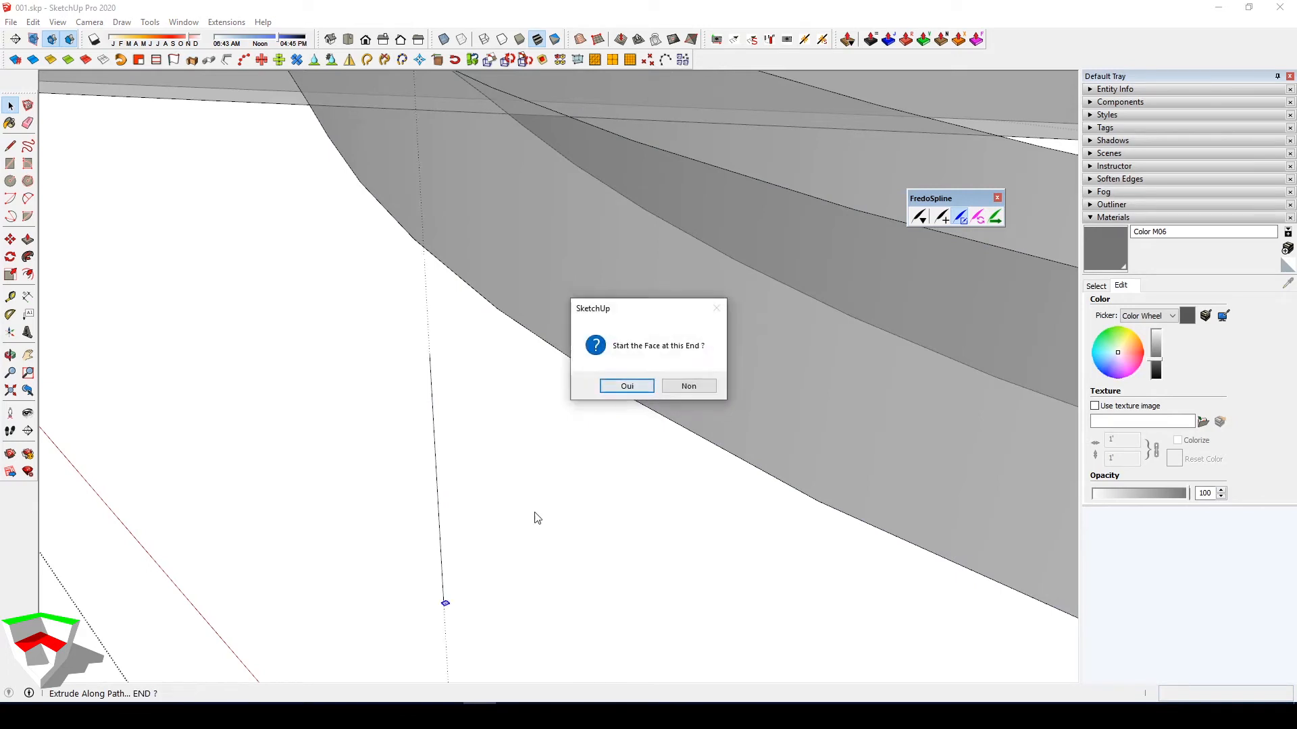
click(624, 390)
scroll(447, 450, up, 3)
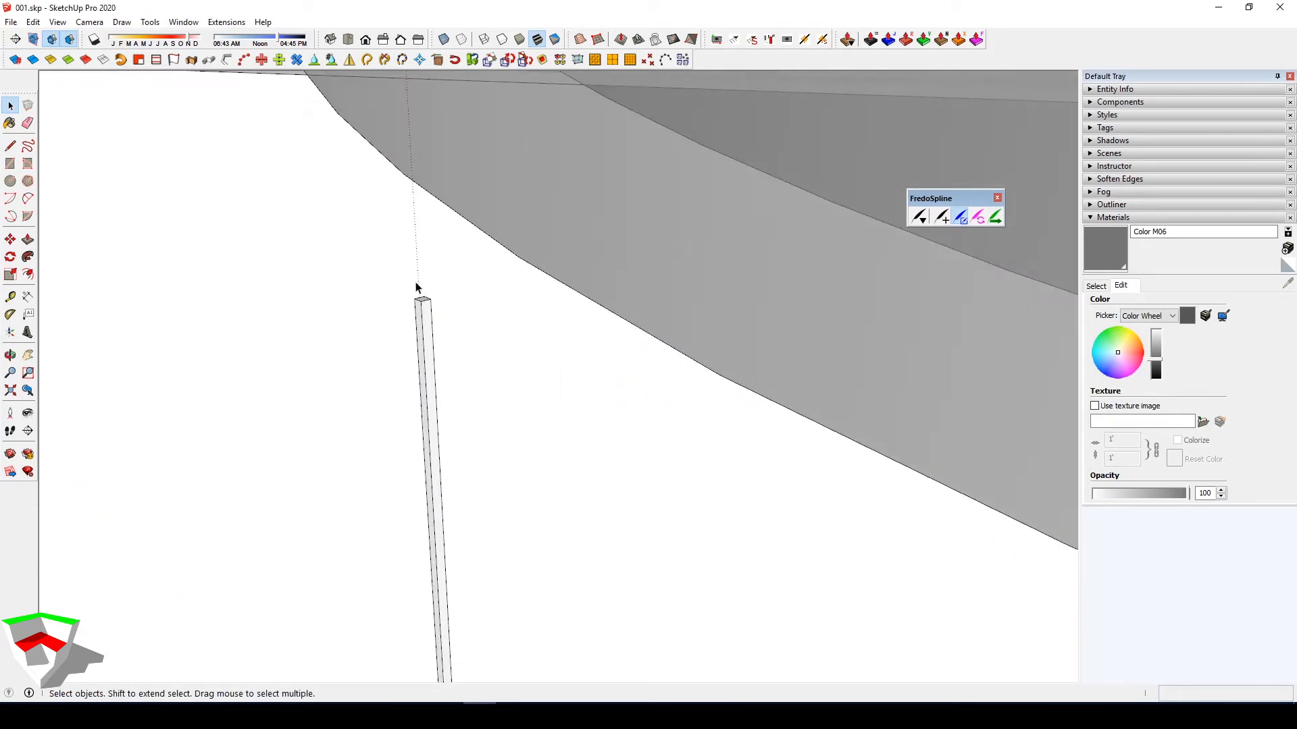
Convert the thin post into a component
double_click(420, 333)
scroll(420, 332, down, 5)
scroll(441, 601, up, 5)
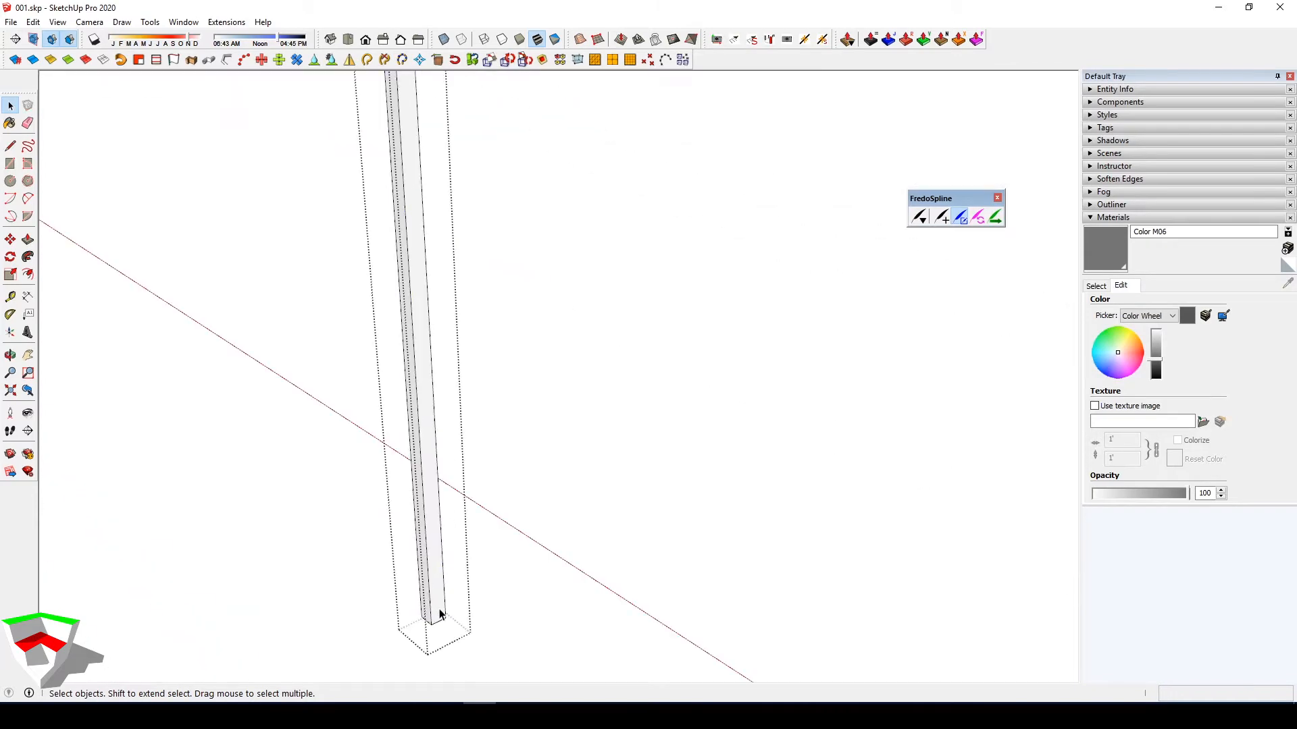
key(Escape)
right_click(436, 579)
click(484, 151)
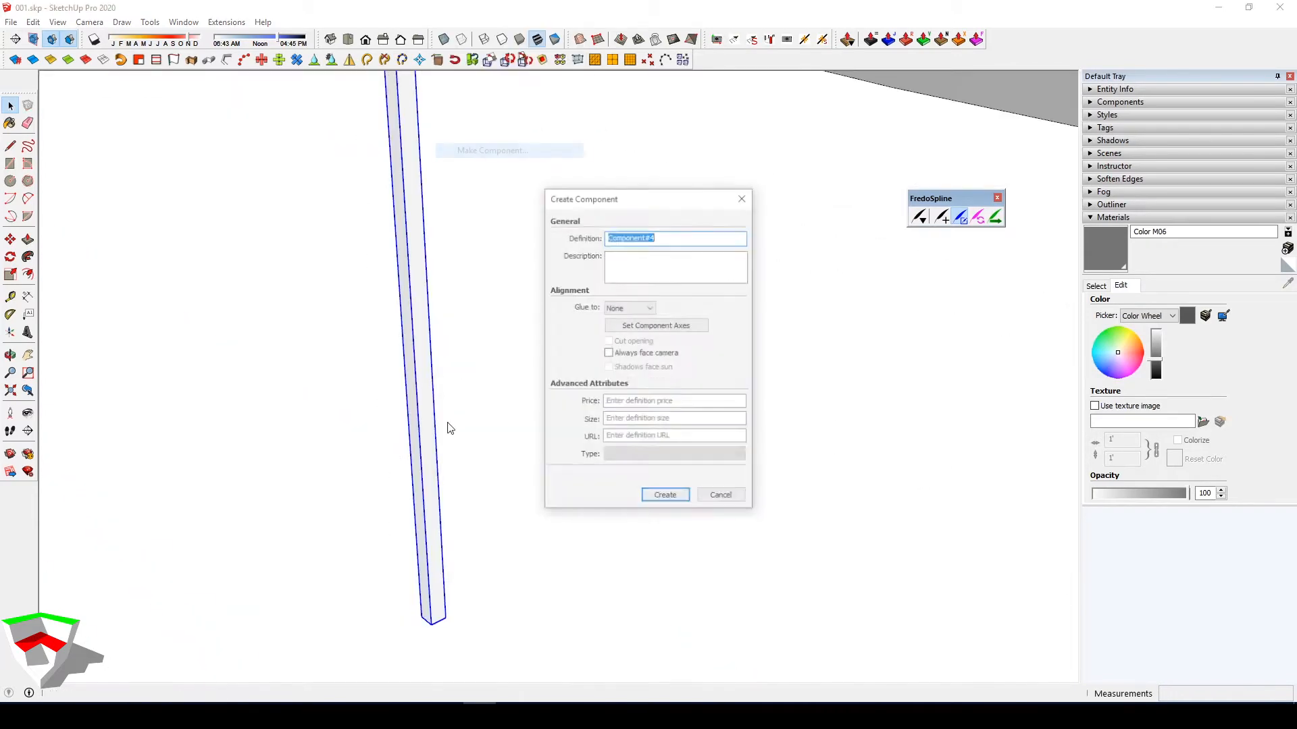
click(665, 500)
Place the post component's axes at the midpoint of a bottom edge, aligned with the post's base
middle_drag(438, 644, 322, 433)
scroll(539, 461, up, 3)
triple_click(539, 459)
click(322, 433)
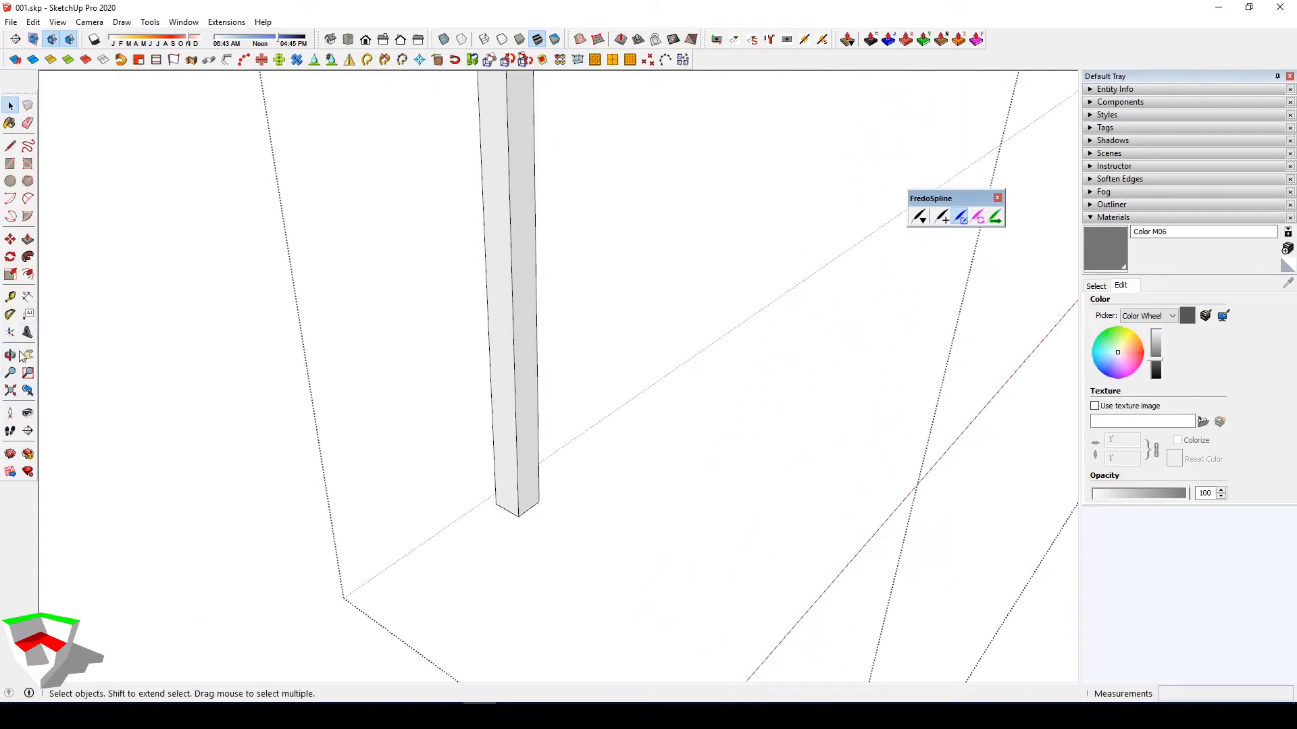
click(11, 333)
scroll(528, 515, up, 2)
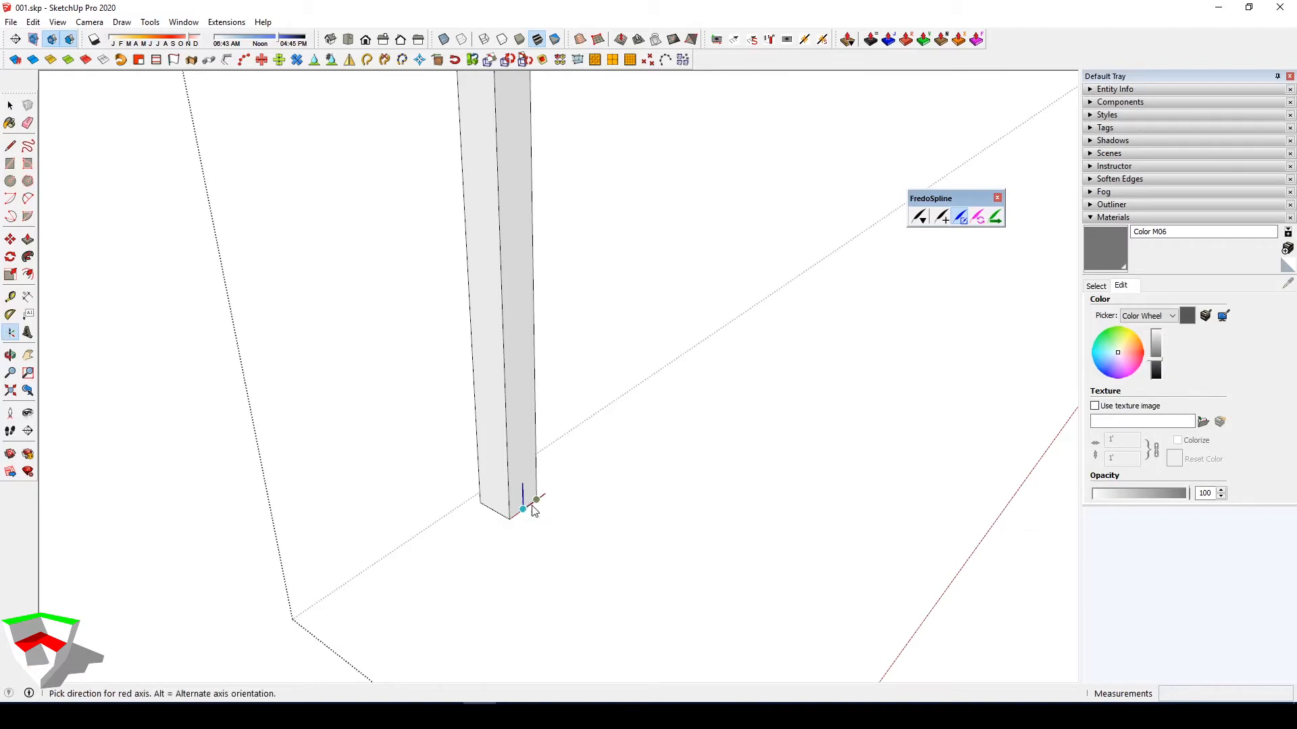
click(481, 502)
middle_drag(483, 504, 966, 496)
key(Escape)
Copy the post component along the bottom edge of the outer side wall
click(687, 396)
middle_drag(683, 397, 446, 486)
double_click(680, 342)
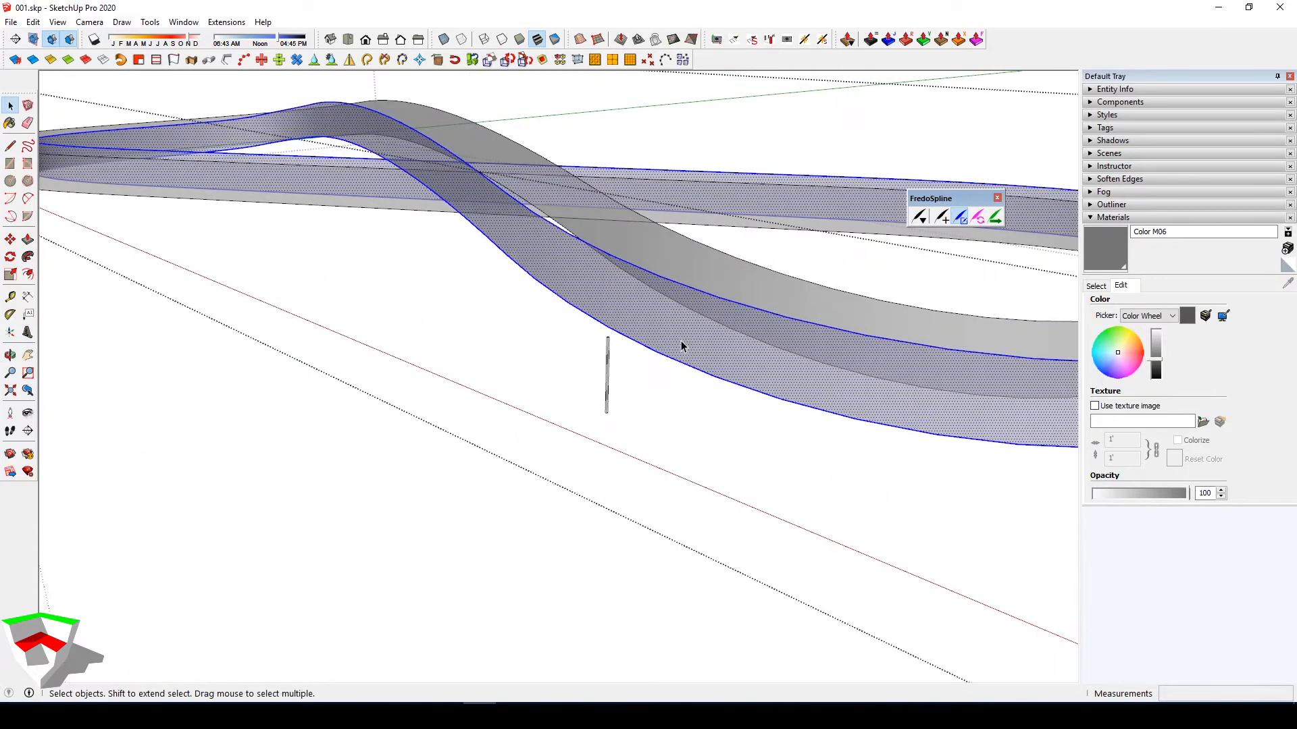
click(683, 364)
middle_drag(683, 368, 282, 153)
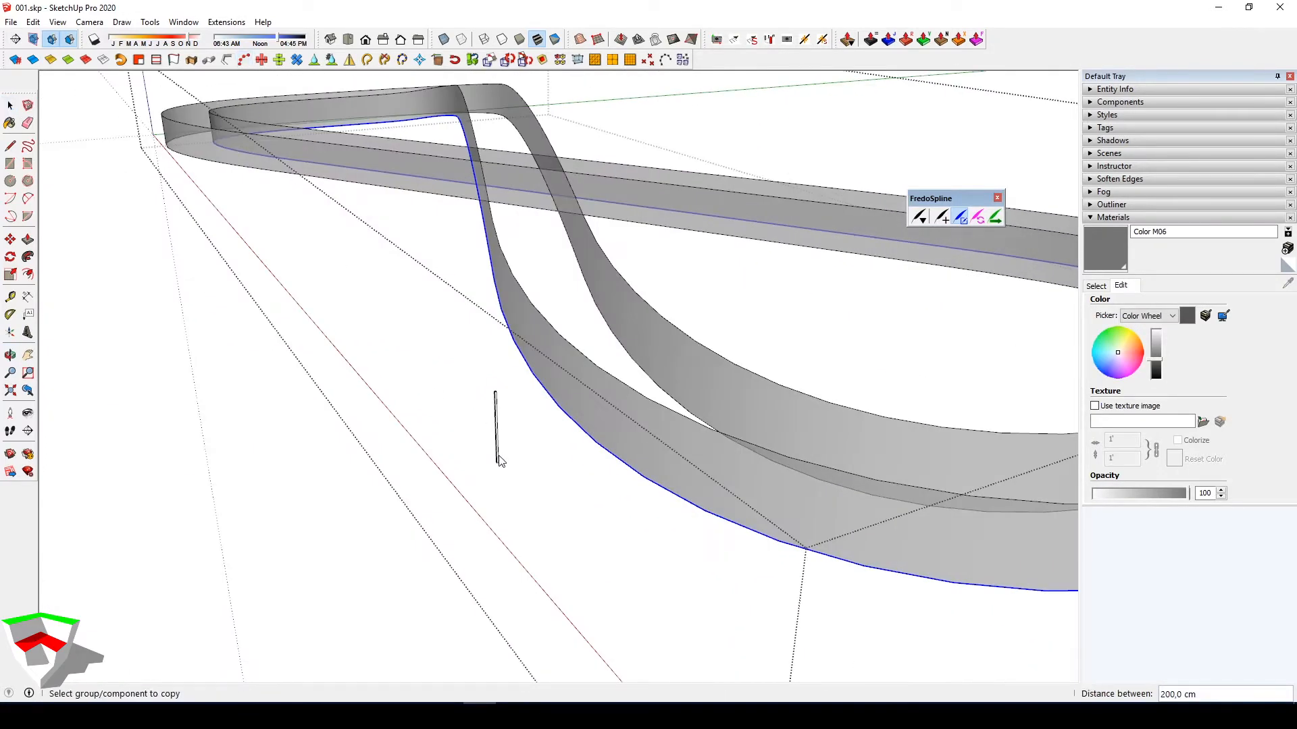
scroll(507, 447, down, 1)
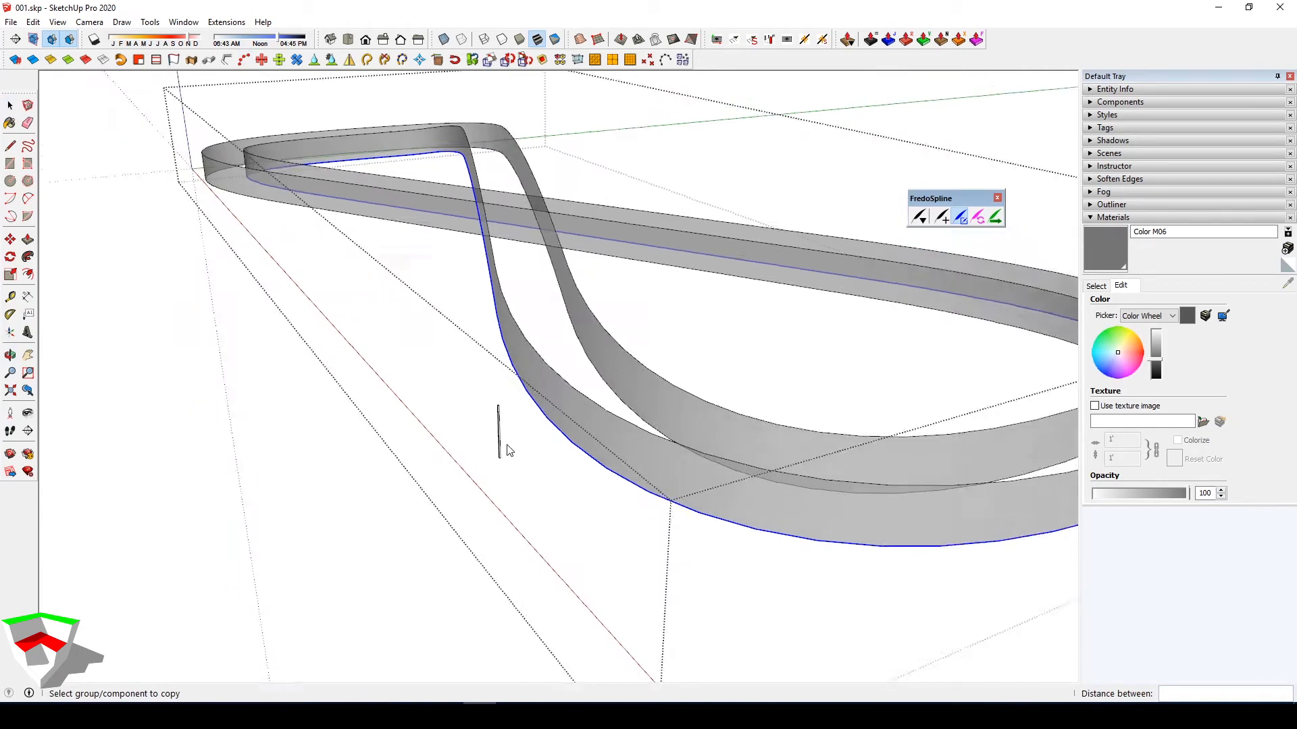
scroll(499, 430, up, 3)
click(495, 420)
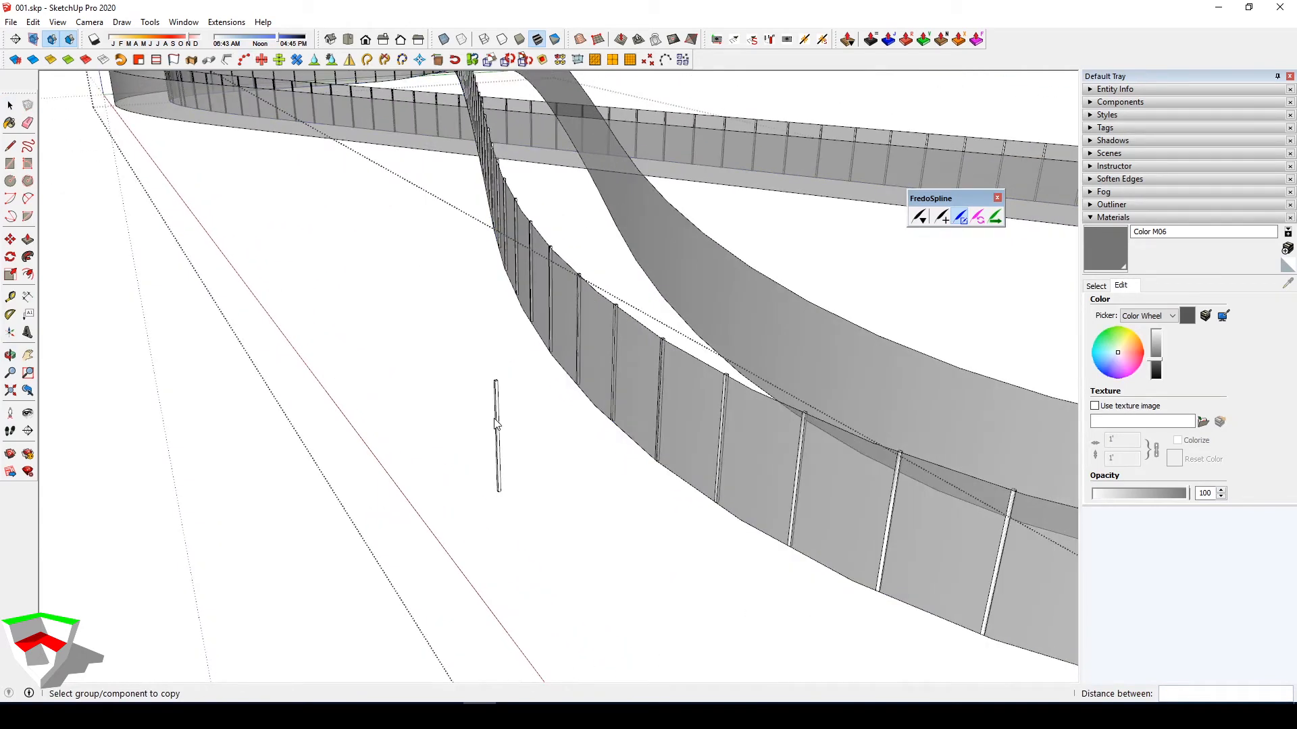
Set the distance between the copied posts to 30 cm and delete the original standalone post
text(30)
key(Return)
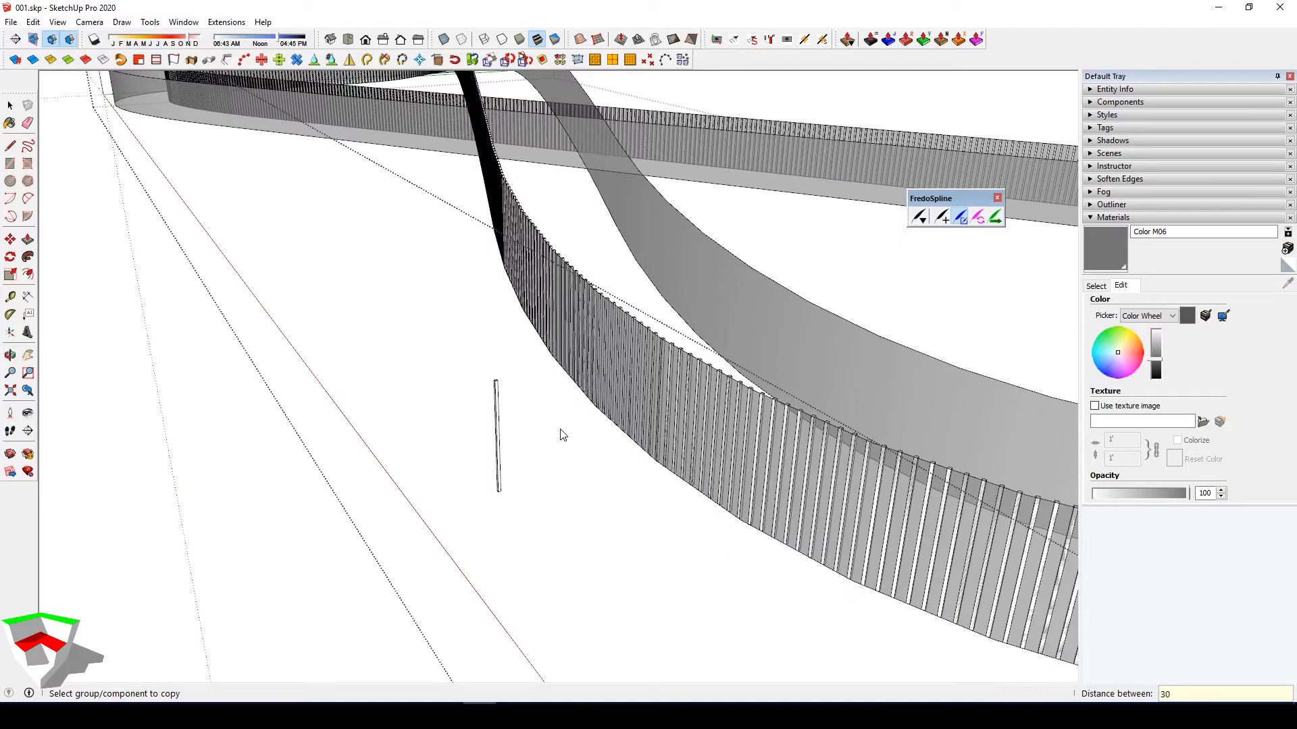
key(space)
scroll(519, 444, up, 3)
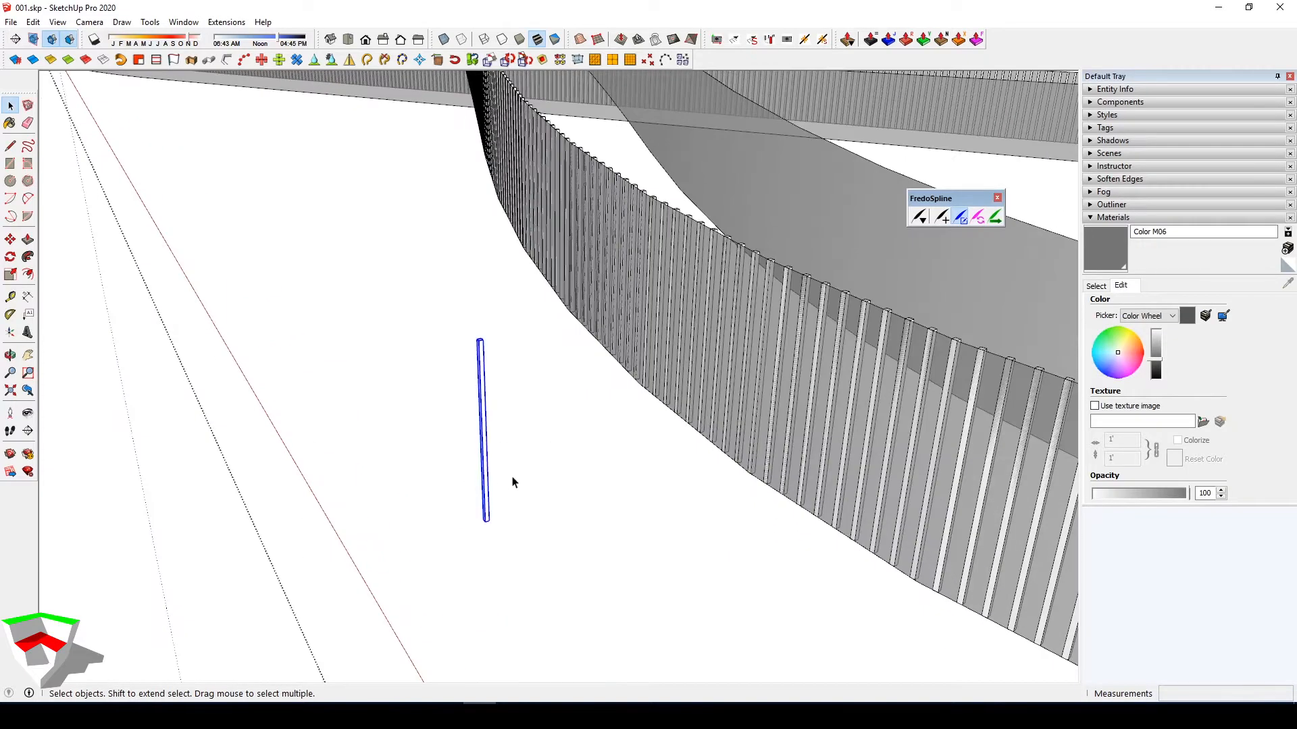
key(Delete)
scroll(536, 466, down, 3)
scroll(781, 518, up, 4)
scroll(767, 446, down, 3)
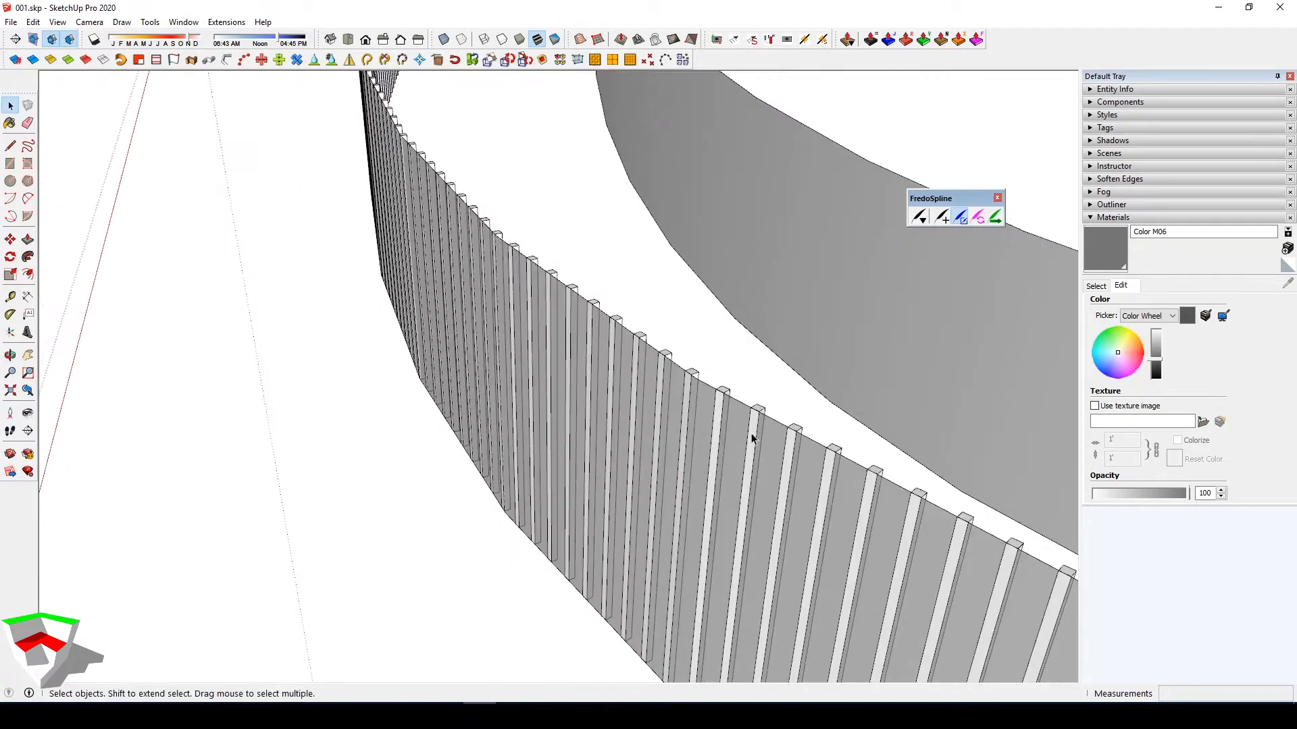
Open one of the copied posts and check how the row of posts follows the loop
scroll(724, 391, up, 4)
double_click(726, 395)
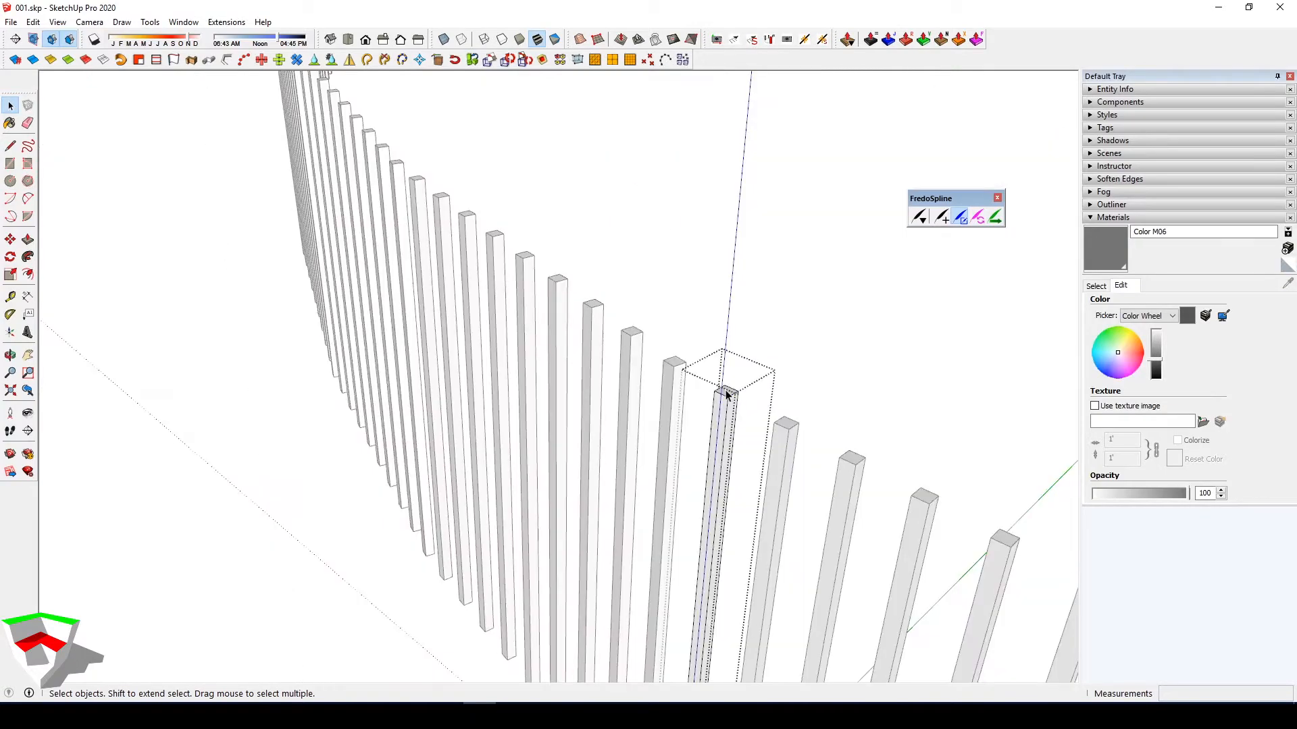
key(Escape)
scroll(726, 395, down, 6)
shift+middle_drag(700, 463, 730, 455)
Undo the last edits to bring back the original standalone post beside the loop
key(ctrl+z)
key(ctrl+z)
key(ctrl+z)
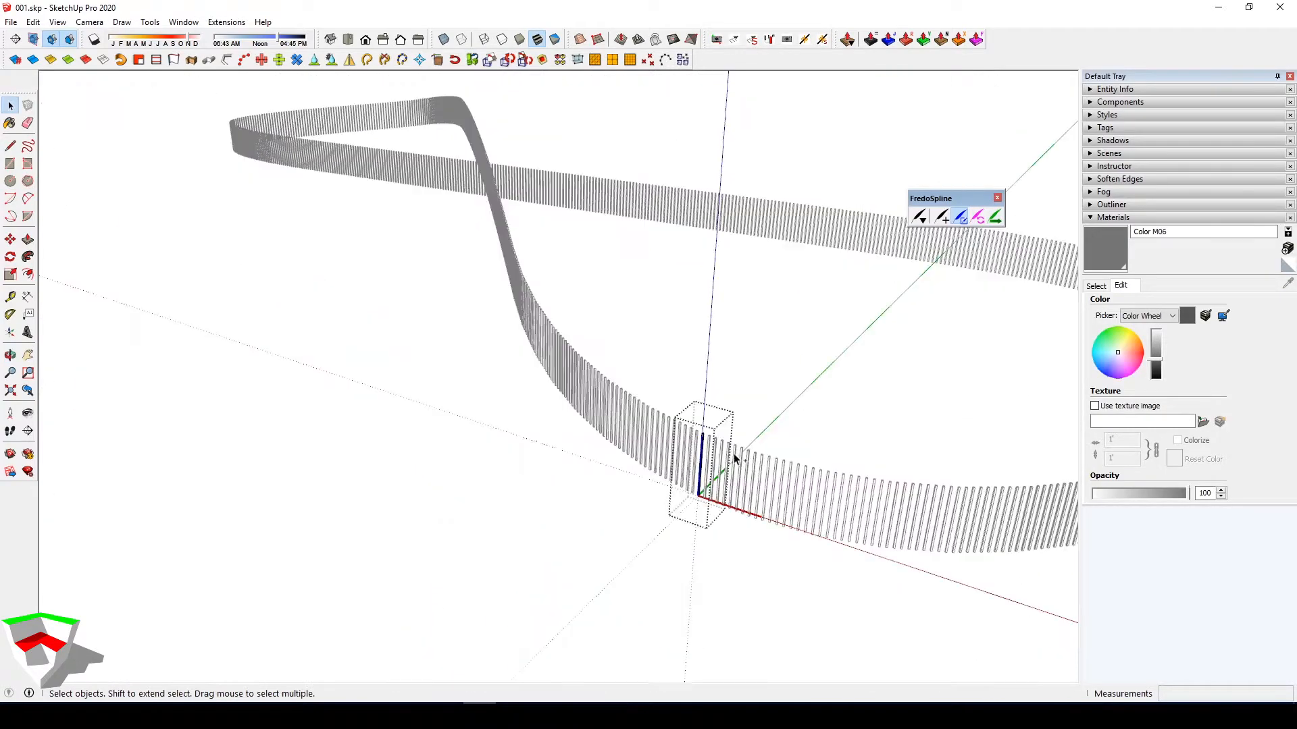
scroll(621, 439, up, 3)
middle_drag(622, 439, 689, 436)
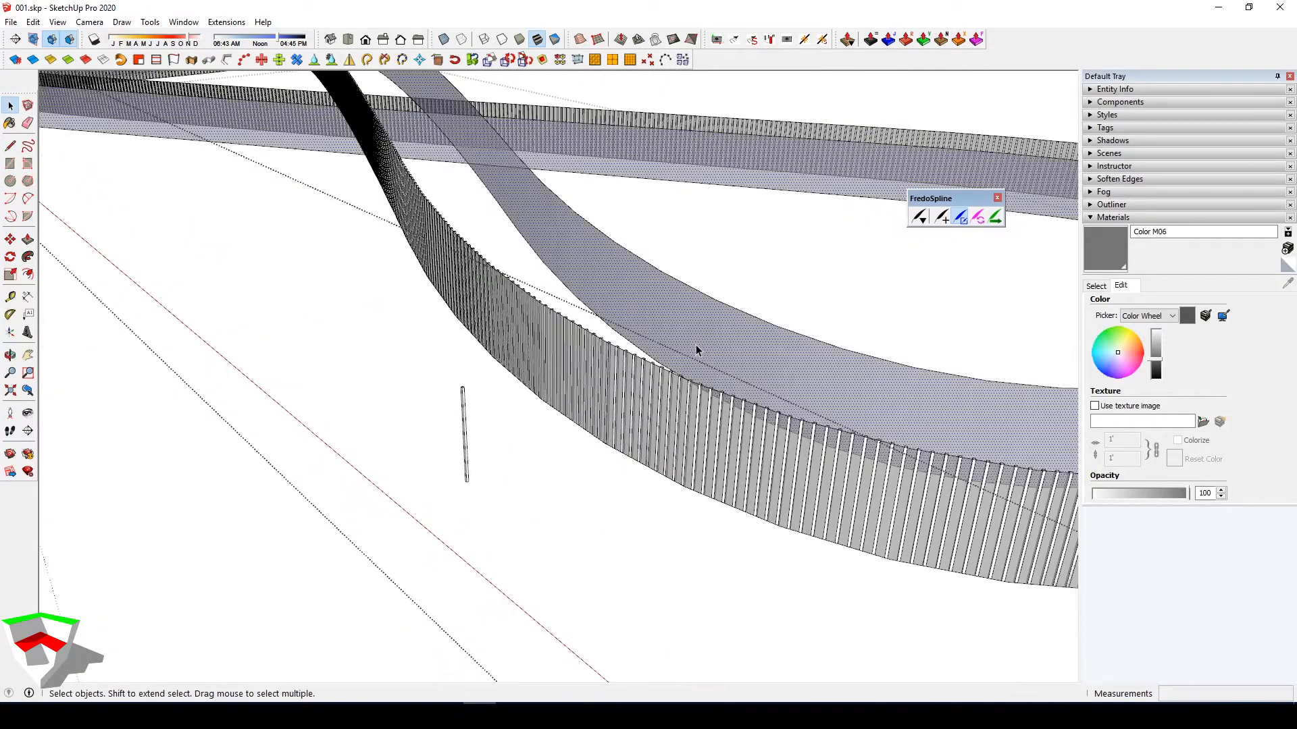
Try to copy the post along the bottom edge of the inner side wall, inspect the row, and undo it
click(621, 340)
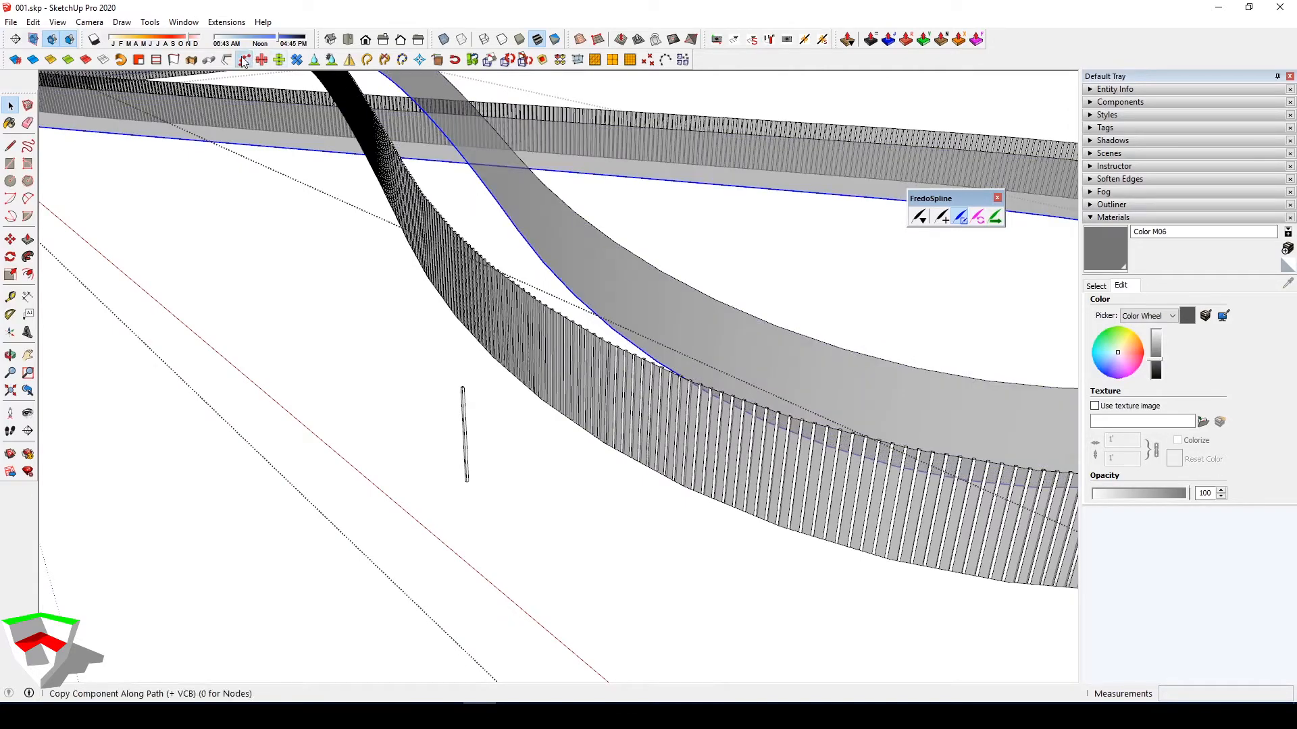
click(466, 429)
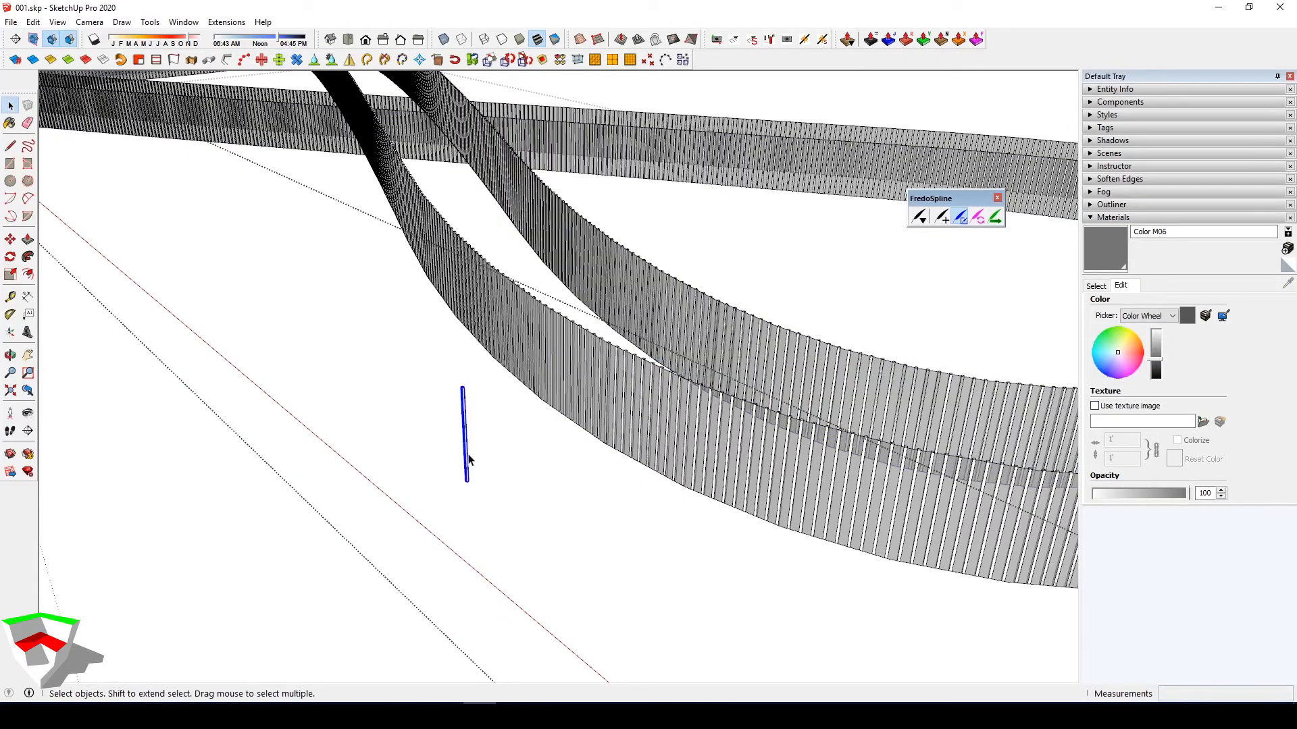
scroll(767, 443, up, 3)
middle_drag(767, 443, 722, 358)
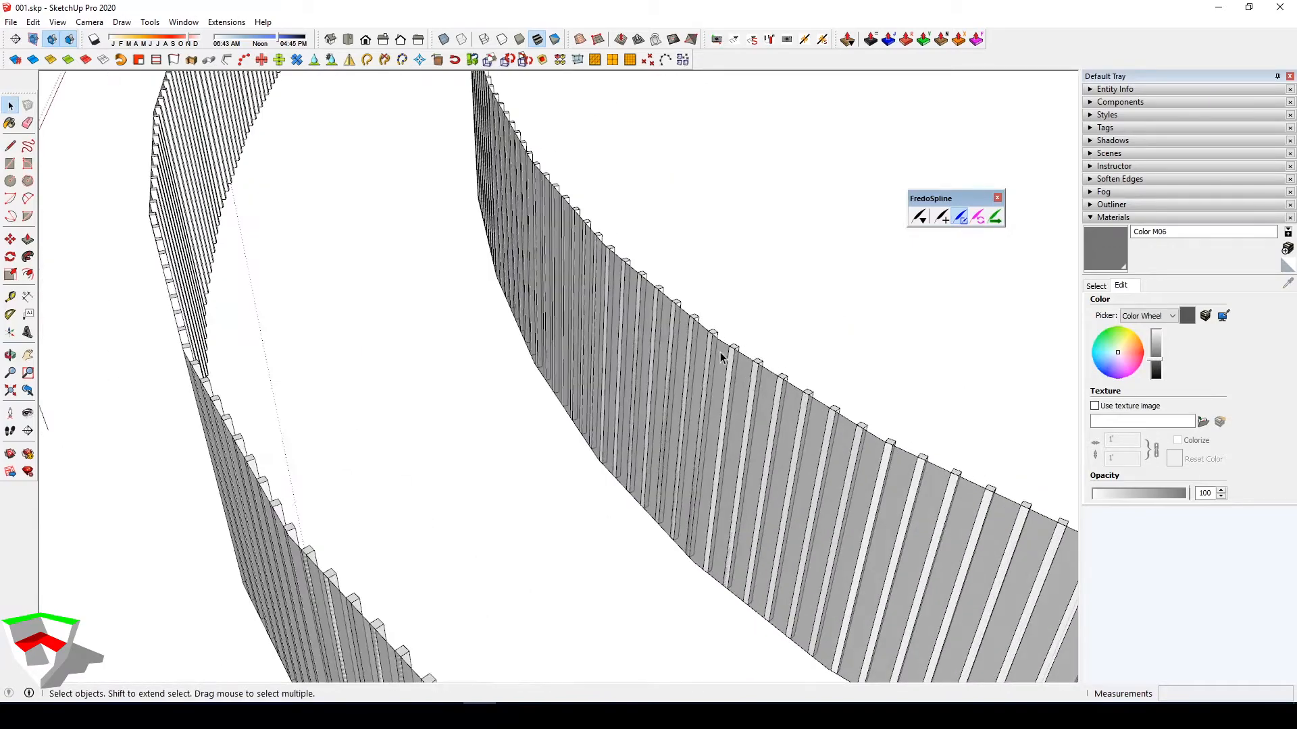
scroll(644, 410, down, 2)
middle_drag(643, 411, 755, 383)
scroll(711, 380, up, 3)
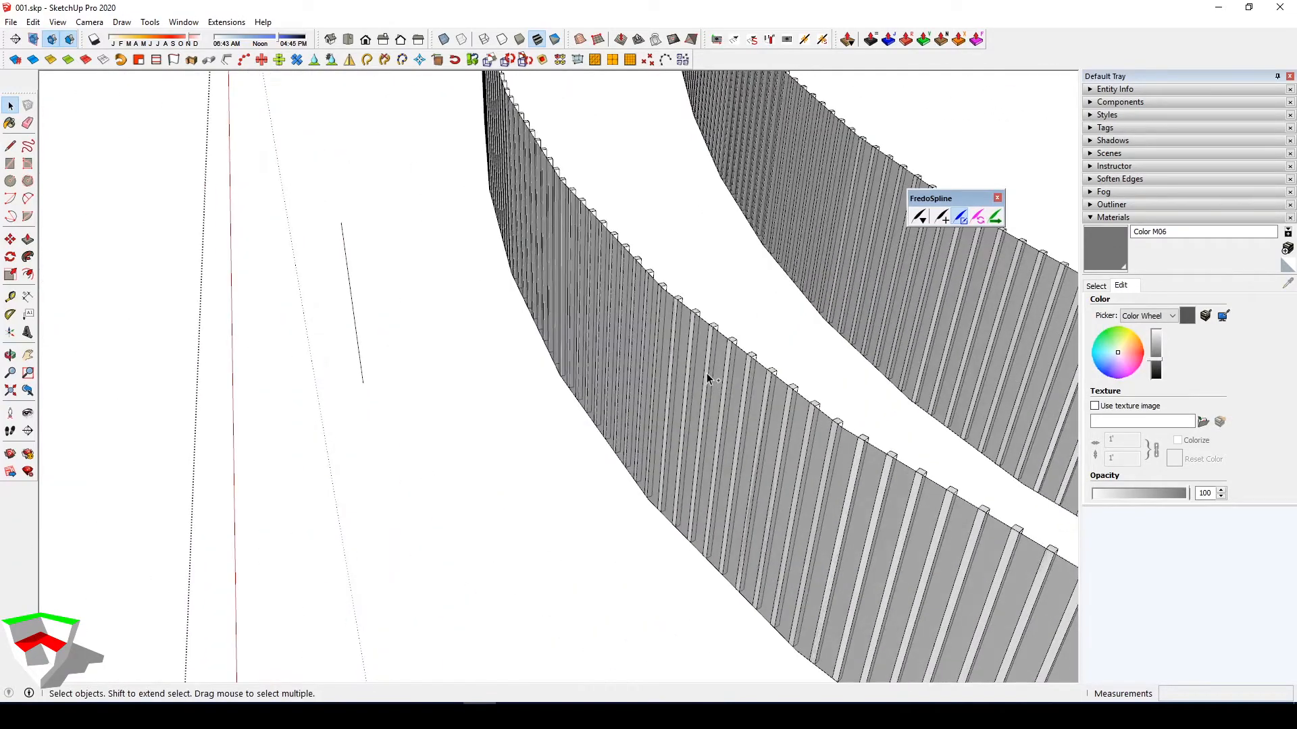
key(ctrl+z)
Try again to copy the post along the inner side wall's bottom edge with a 30 cm spacing
scroll(699, 383, down, 3)
scroll(485, 353, up, 3)
middle_drag(692, 387, 497, 410)
right_click(438, 341)
click(503, 121)
scroll(503, 309, down, 3)
click(413, 93)
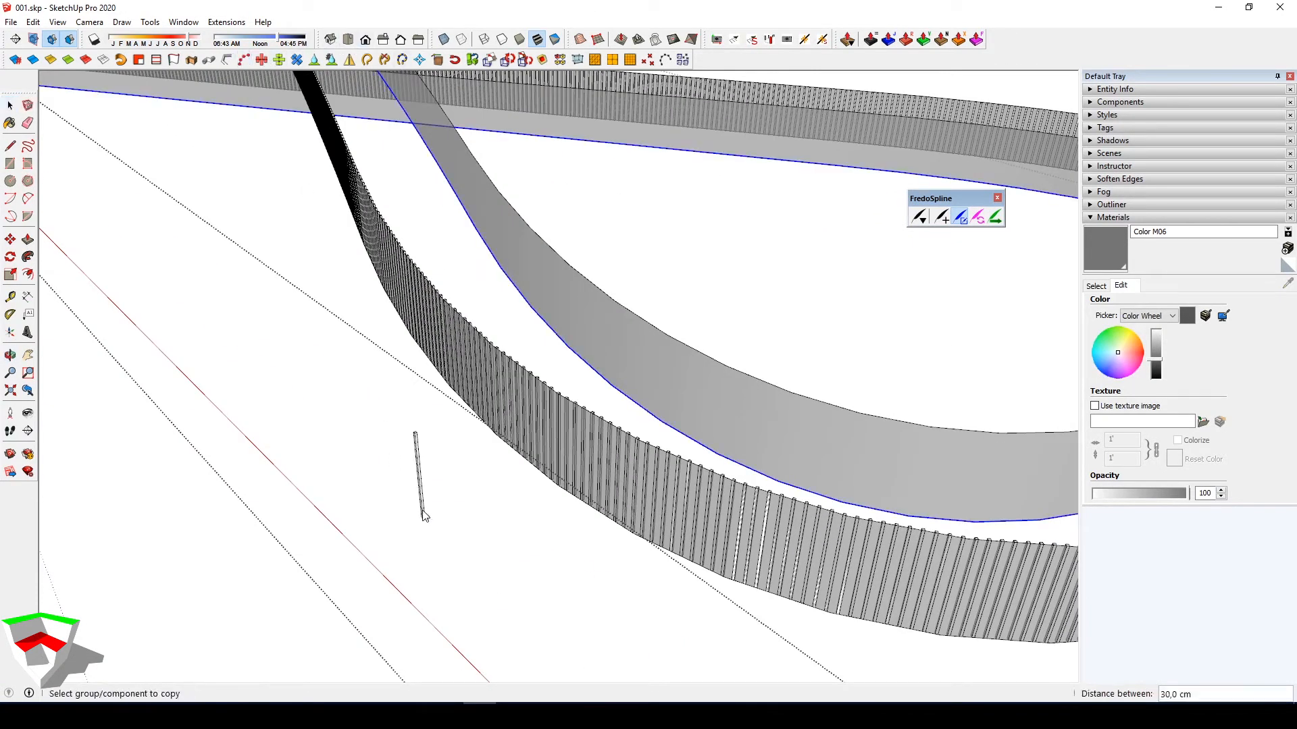
scroll(422, 510, up, 2)
scroll(437, 495, down, 2)
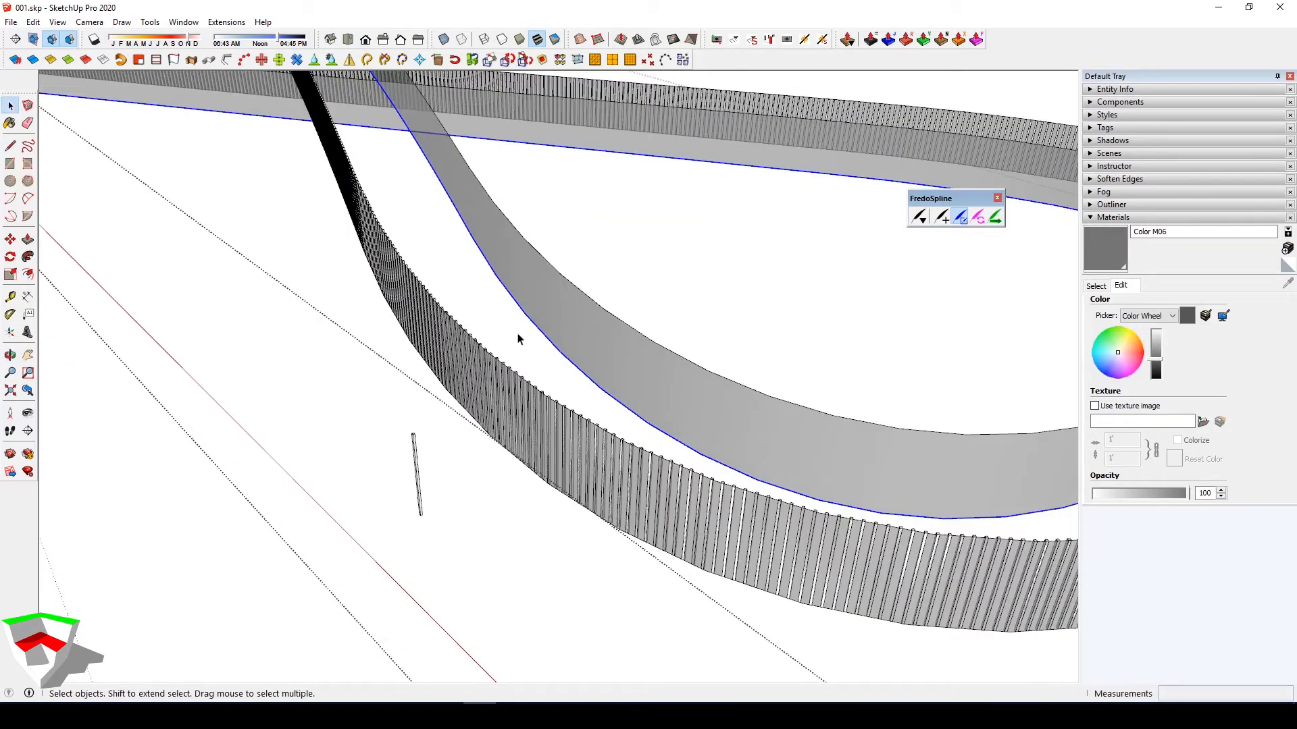
scroll(417, 485, up, 3)
click(417, 485)
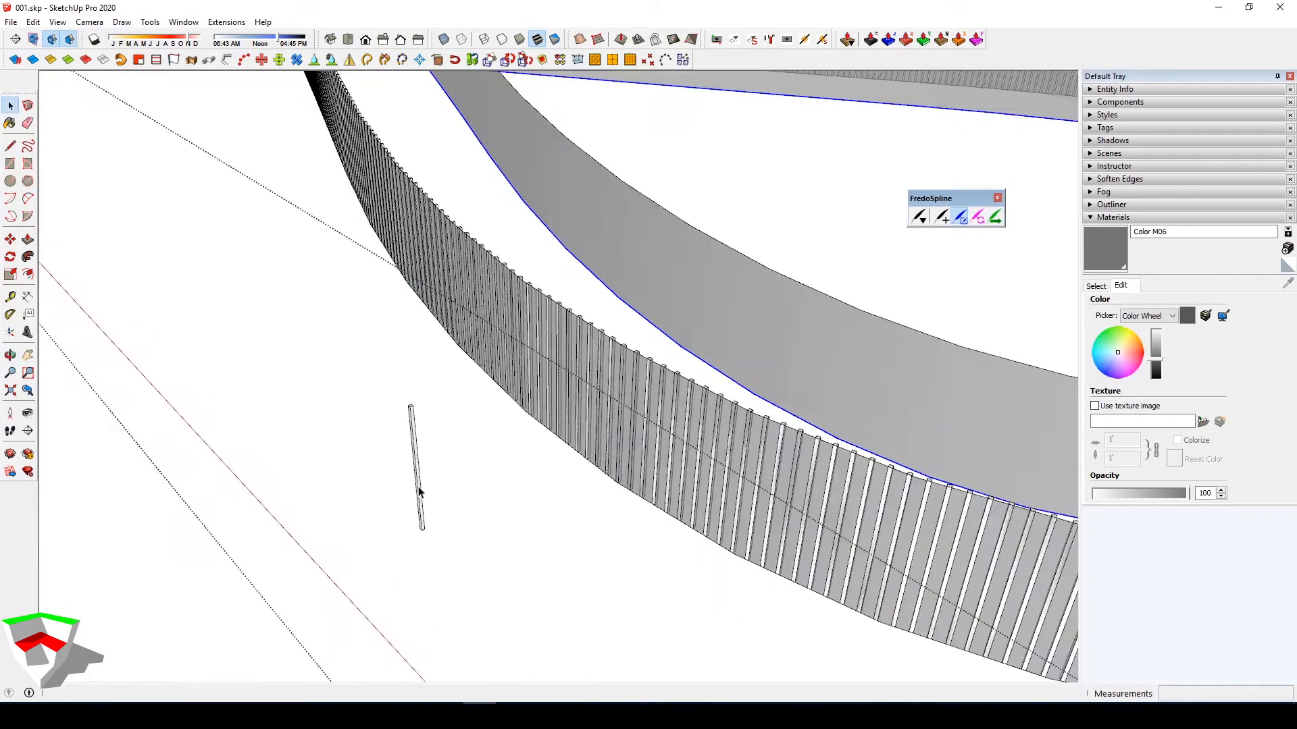
Restart copying the post along the inner edge, cancel the attempt, and leave the wall group
scroll(417, 485, down, 2)
click(617, 369)
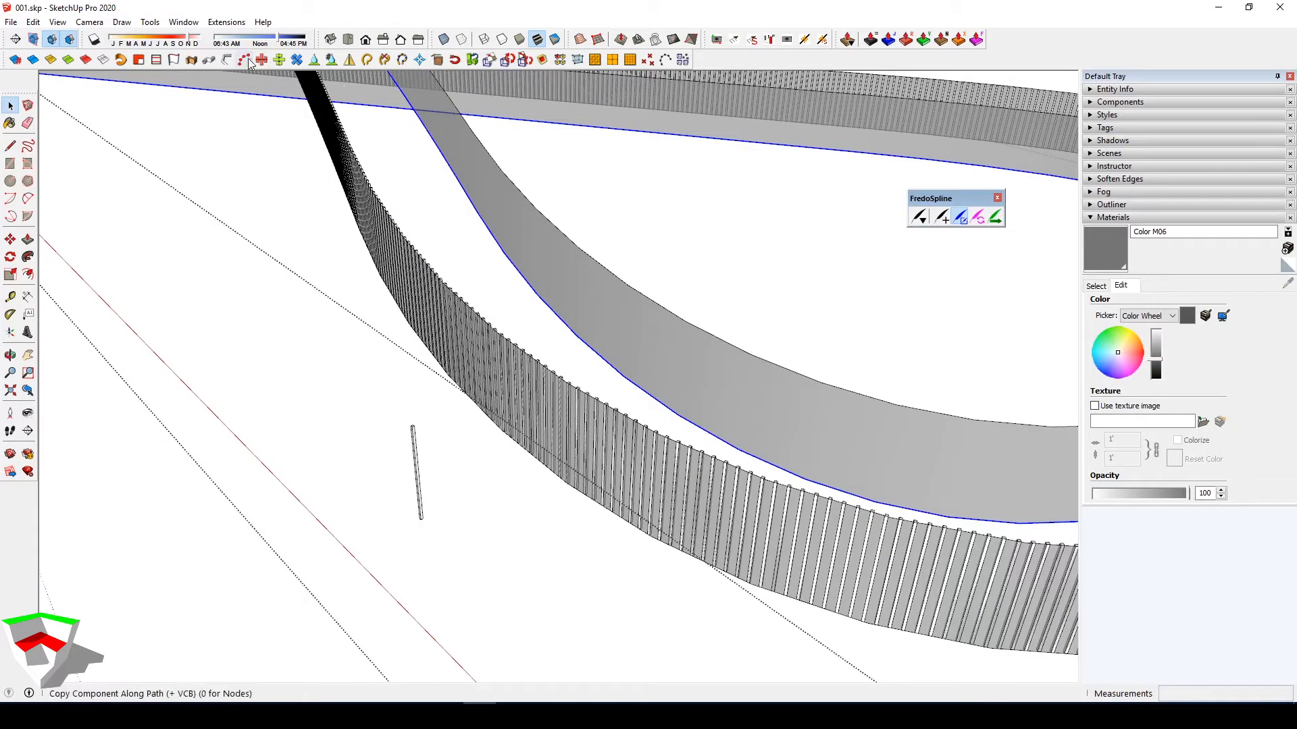
scroll(416, 466, up, 2)
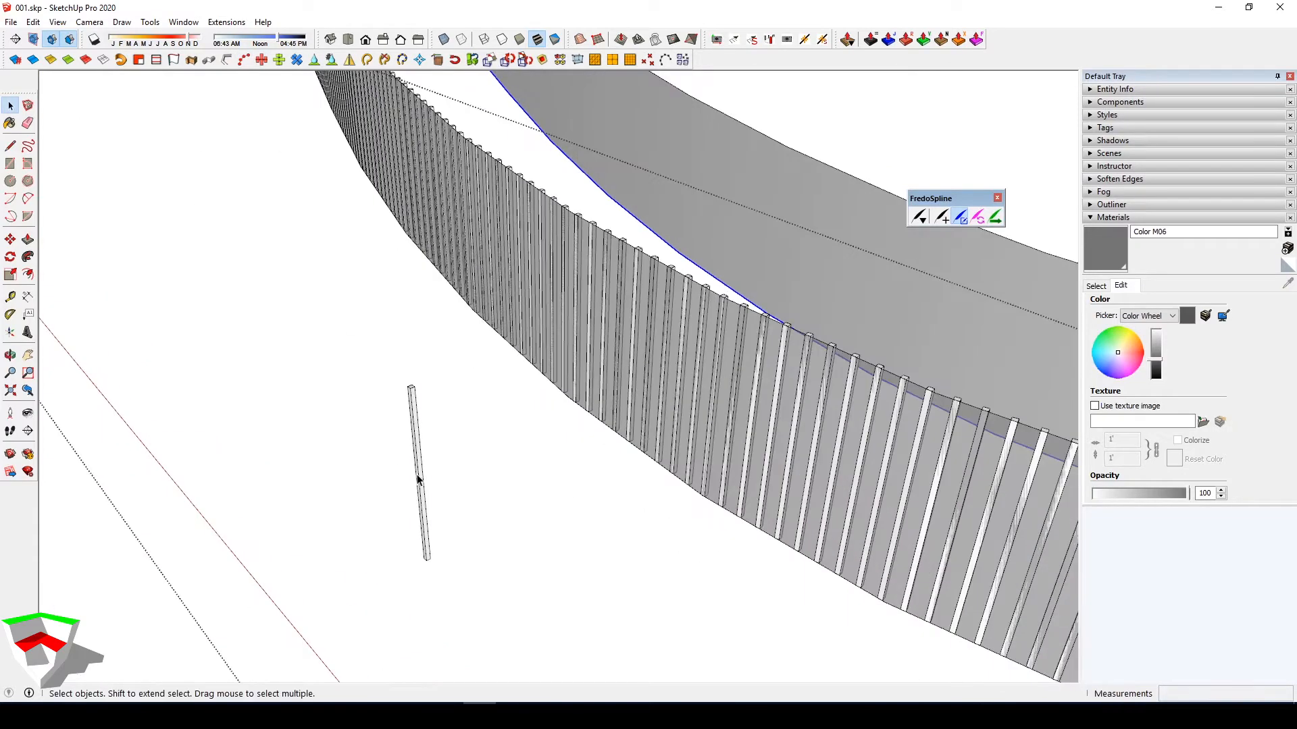
right_click(418, 479)
click(411, 438)
scroll(414, 429, down, 4)
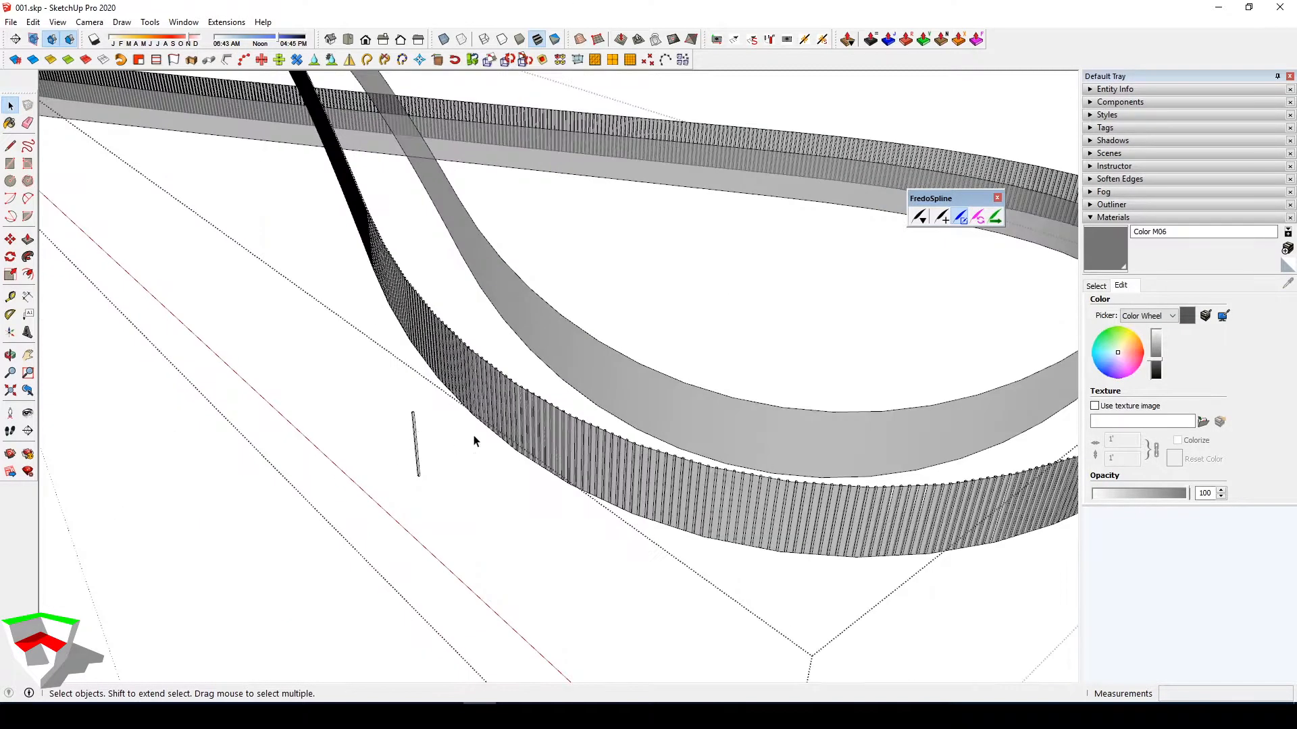
middle_drag(475, 439, 503, 417)
scroll(432, 420, up, 2)
click(426, 437)
key(Escape)
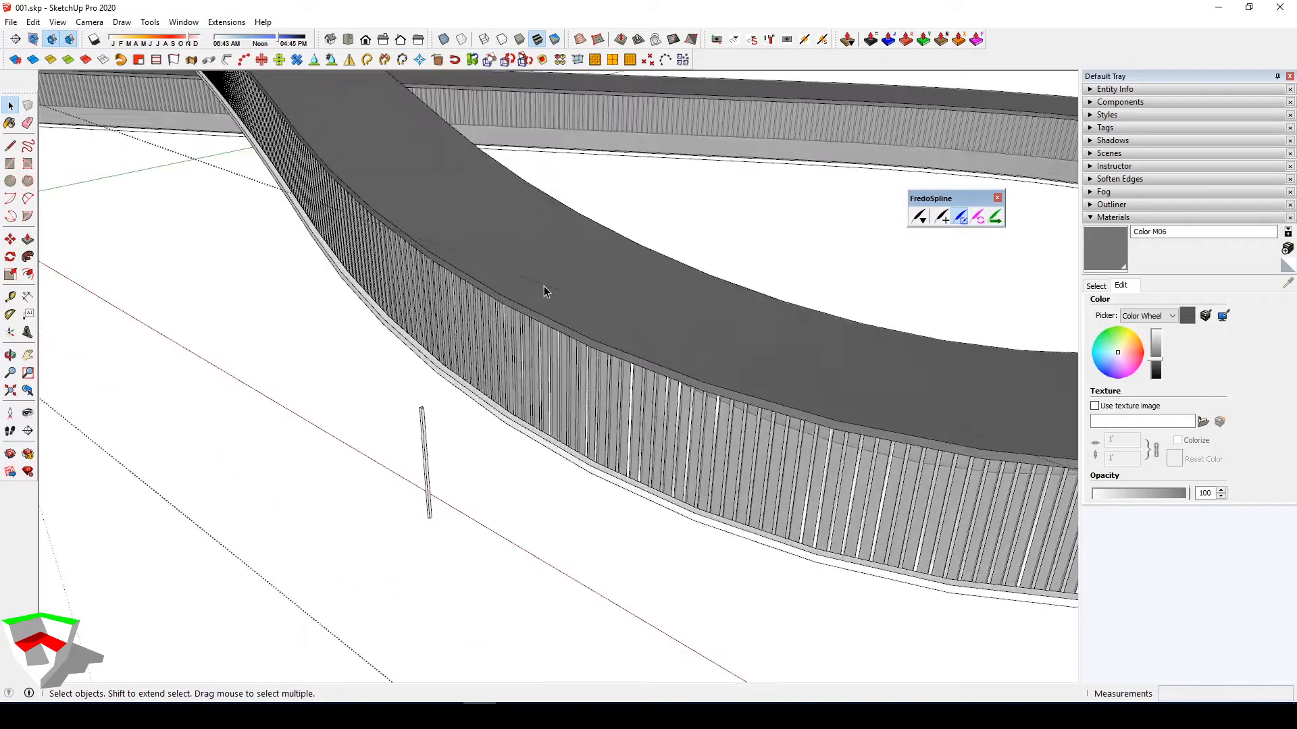
Copy the post component along the bottom edge of the inner side wall and delete the original standalone post
scroll(572, 365, down, 5)
middle_drag(599, 422, 561, 424)
scroll(484, 383, up, 4)
double_click(471, 402)
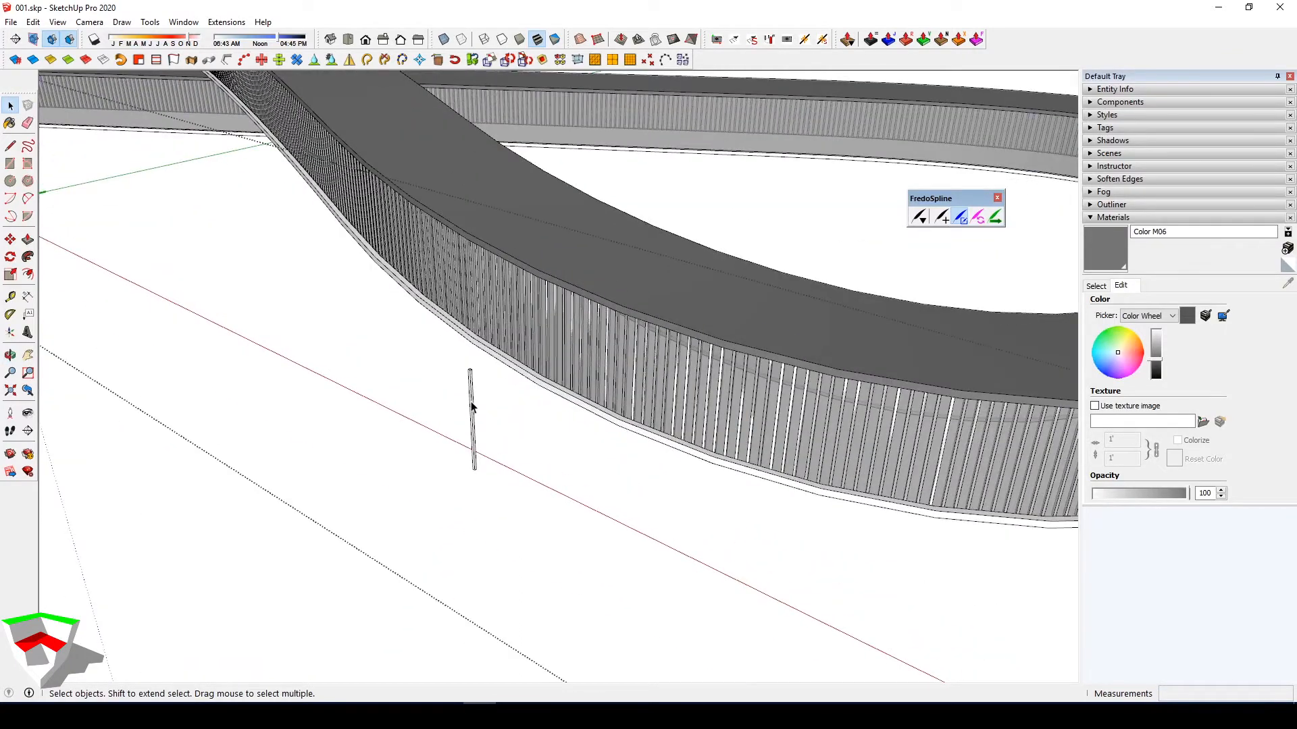
click(524, 249)
double_click(532, 231)
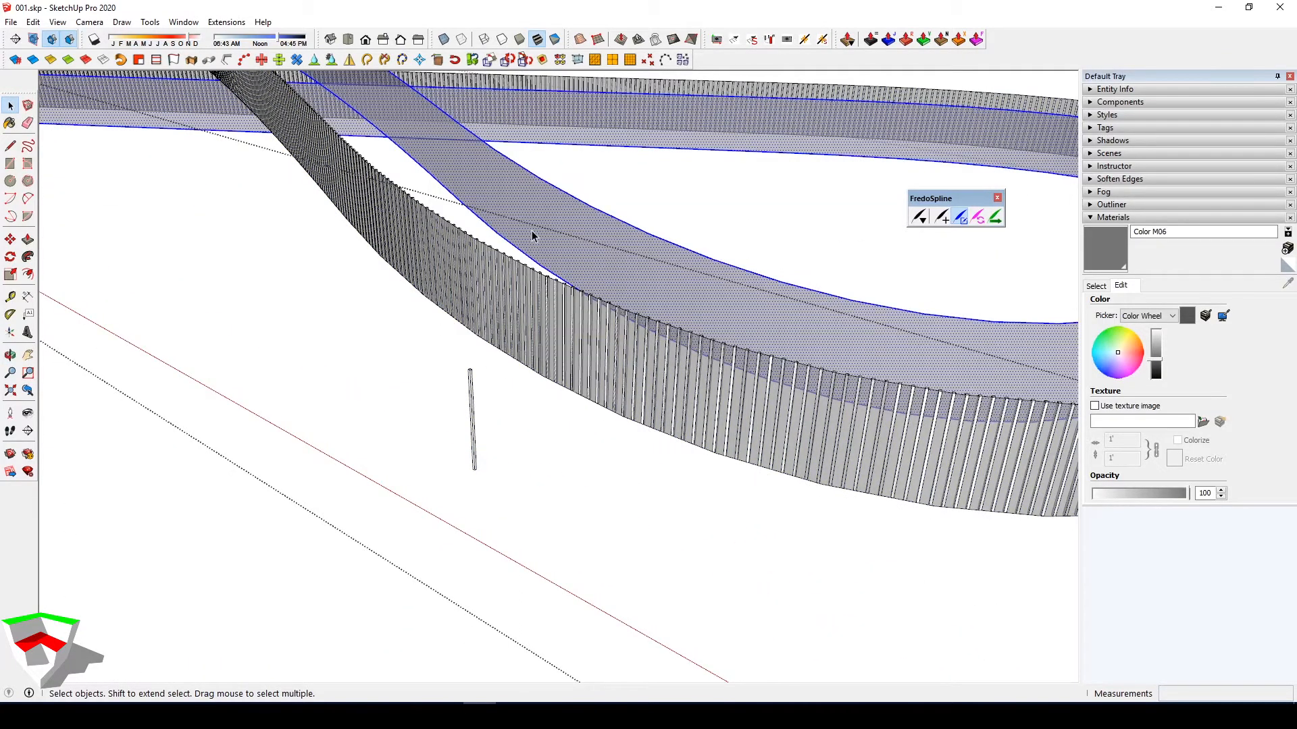
shift+click(531, 233)
middle_drag(528, 245, 339, 185)
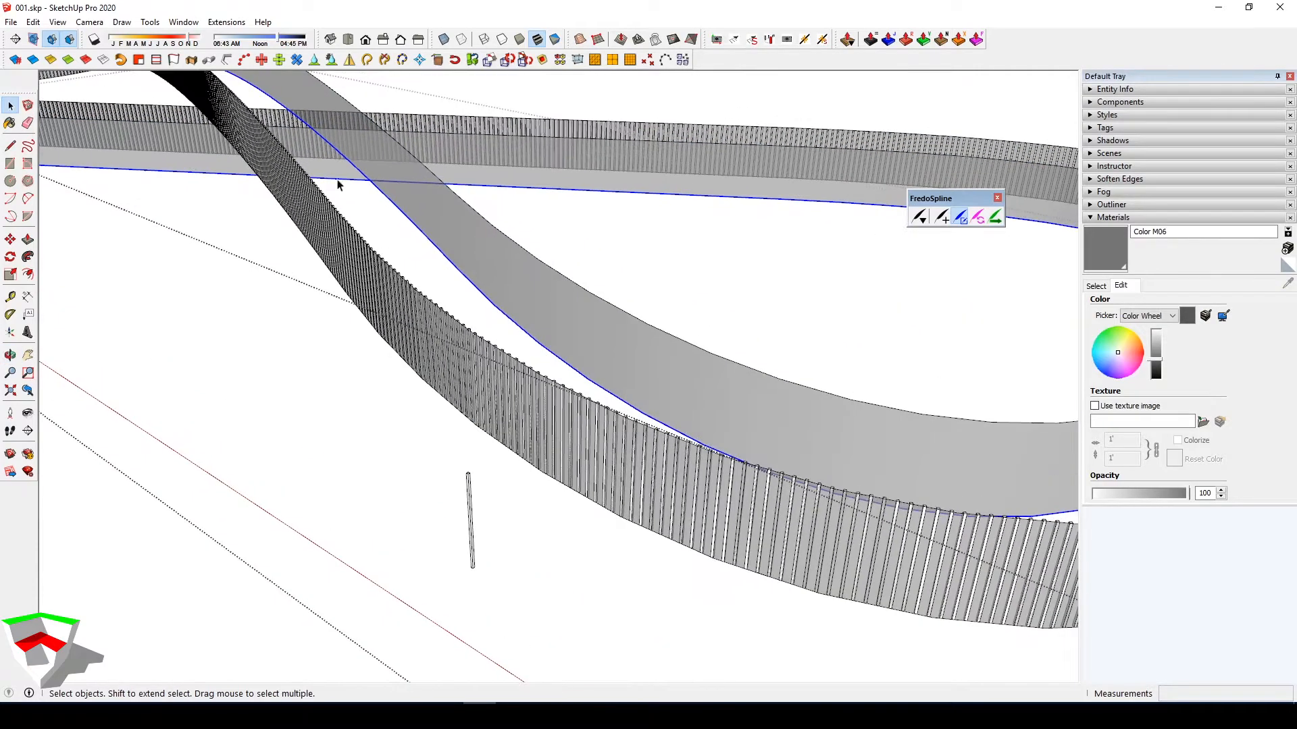
click(469, 491)
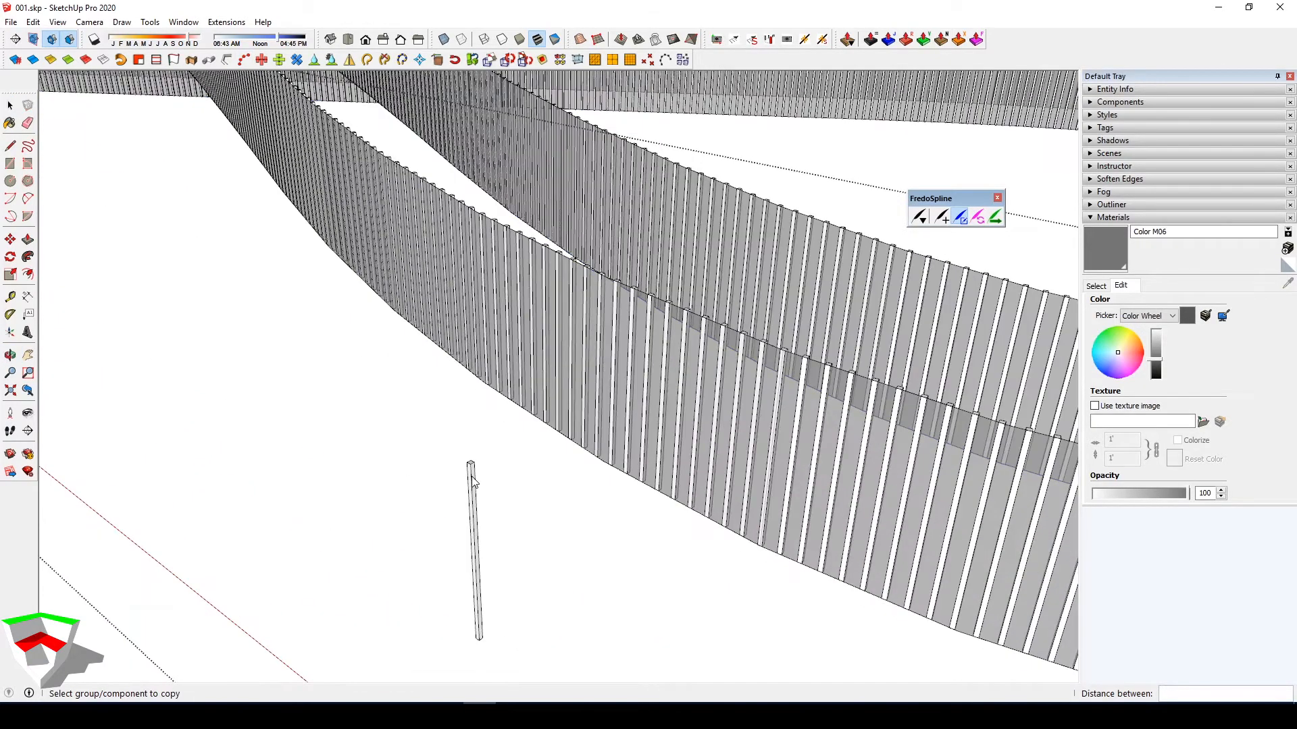
scroll(473, 514, up, 2)
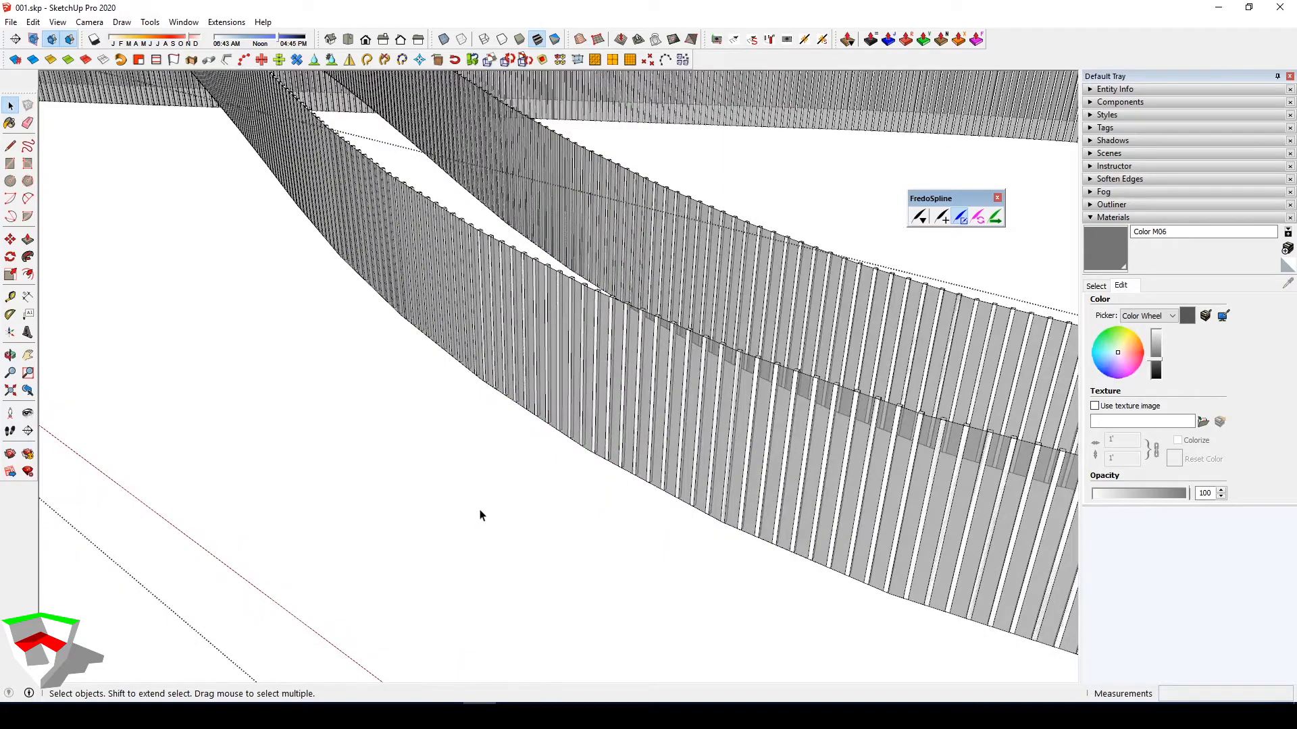
Open a copied post and move its geometry about 6.4 cm along the green axis to the component's origin
scroll(616, 411, up, 5)
double_click(610, 363)
triple_click(610, 363)
middle_drag(610, 363, 622, 570)
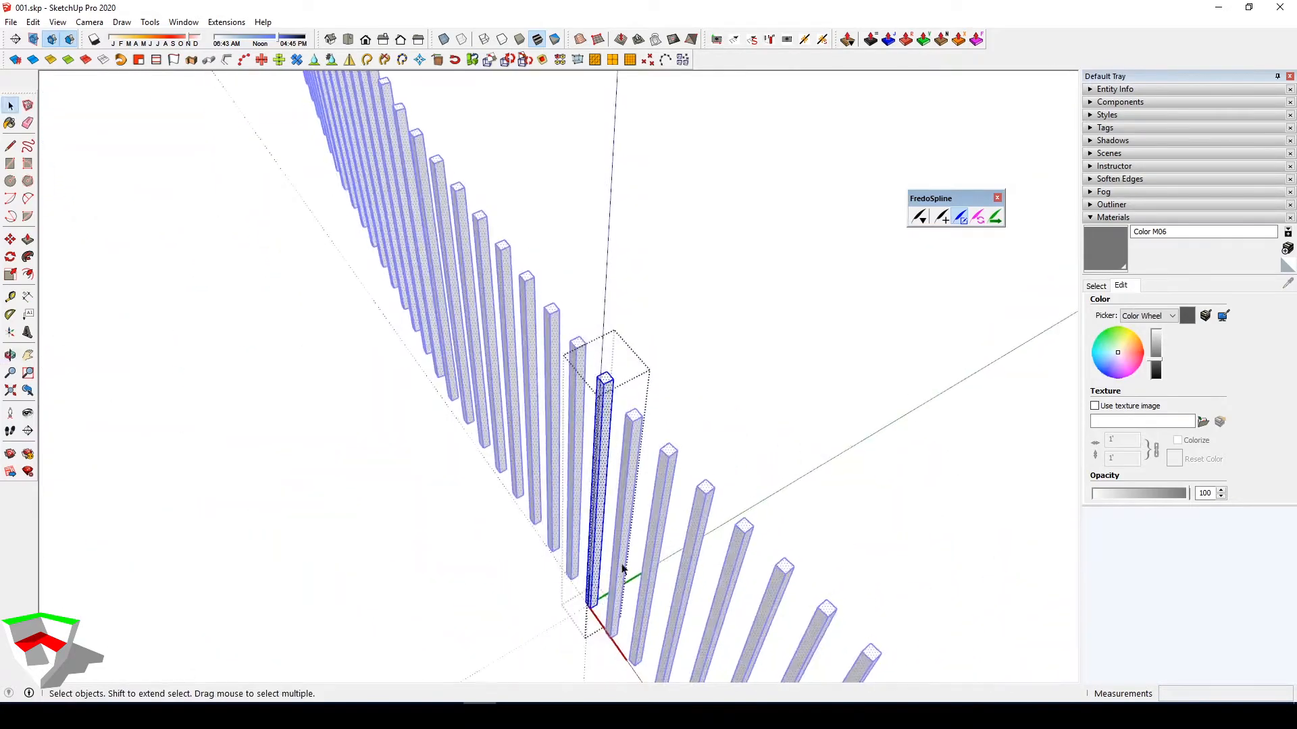
scroll(585, 637, up, 5)
key(m)
click(571, 629)
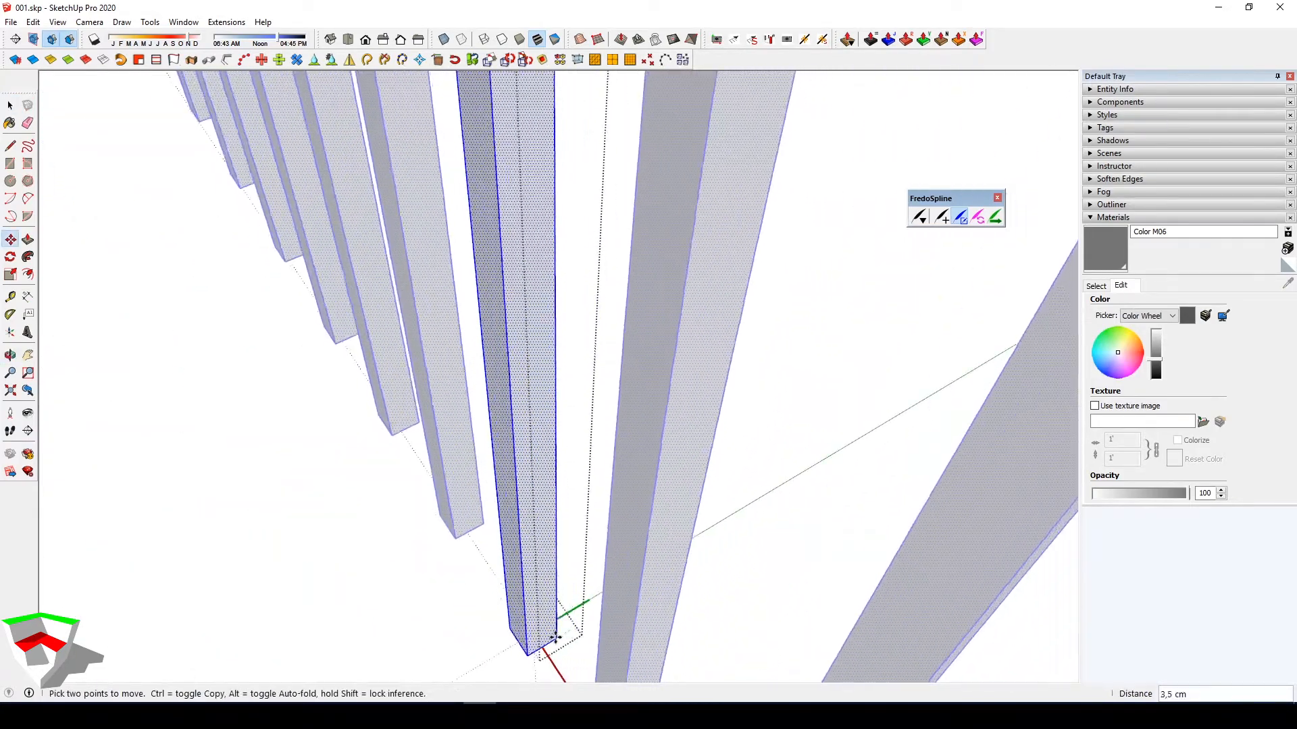
key(ctrl)
click(542, 647)
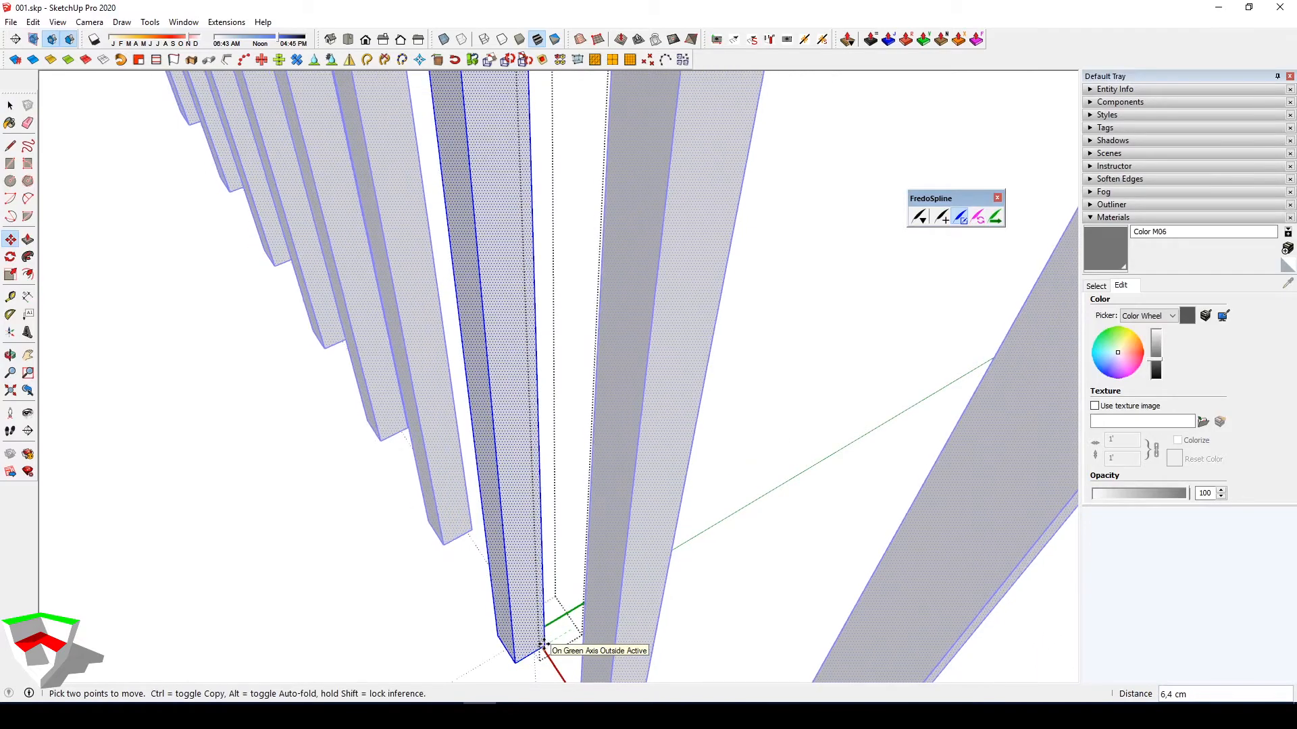
key(space)
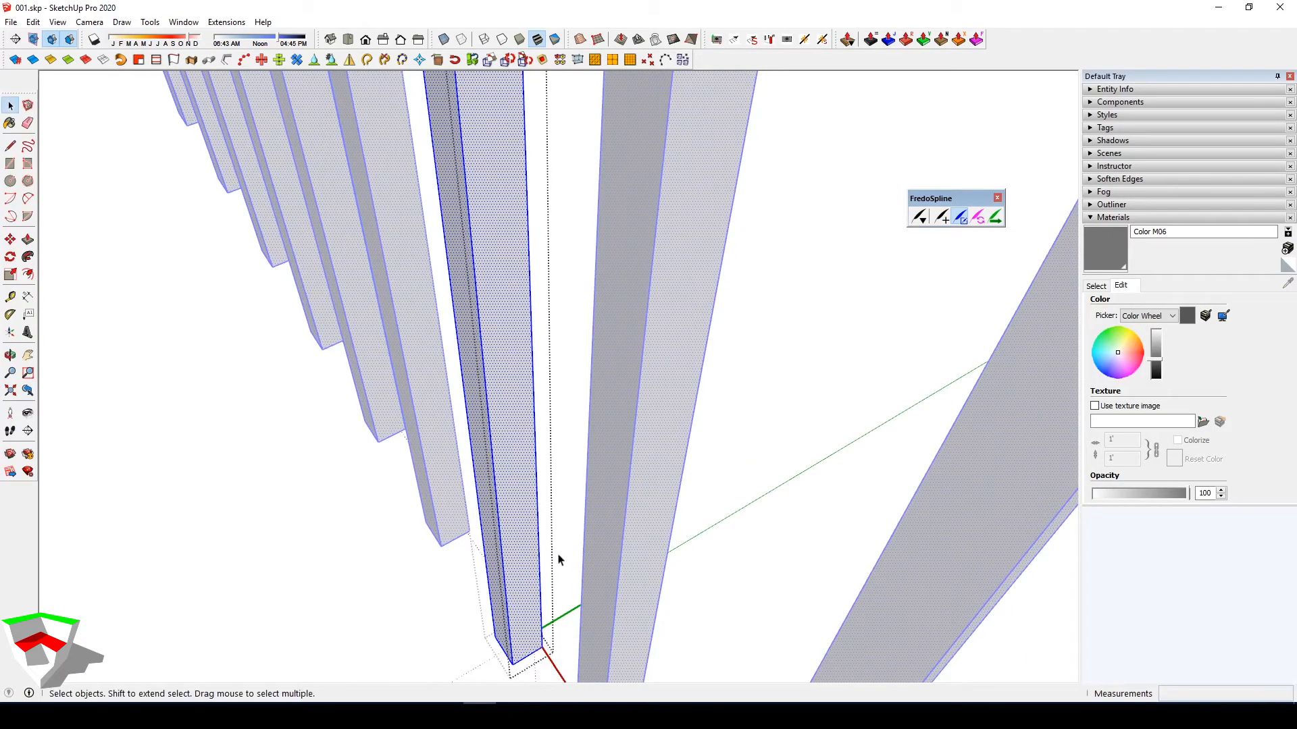
Inspect both rows of posts around the whole looping structure from several viewpoints
key(shift+z)
middle_drag(589, 500, 747, 237)
scroll(616, 391, up, 10)
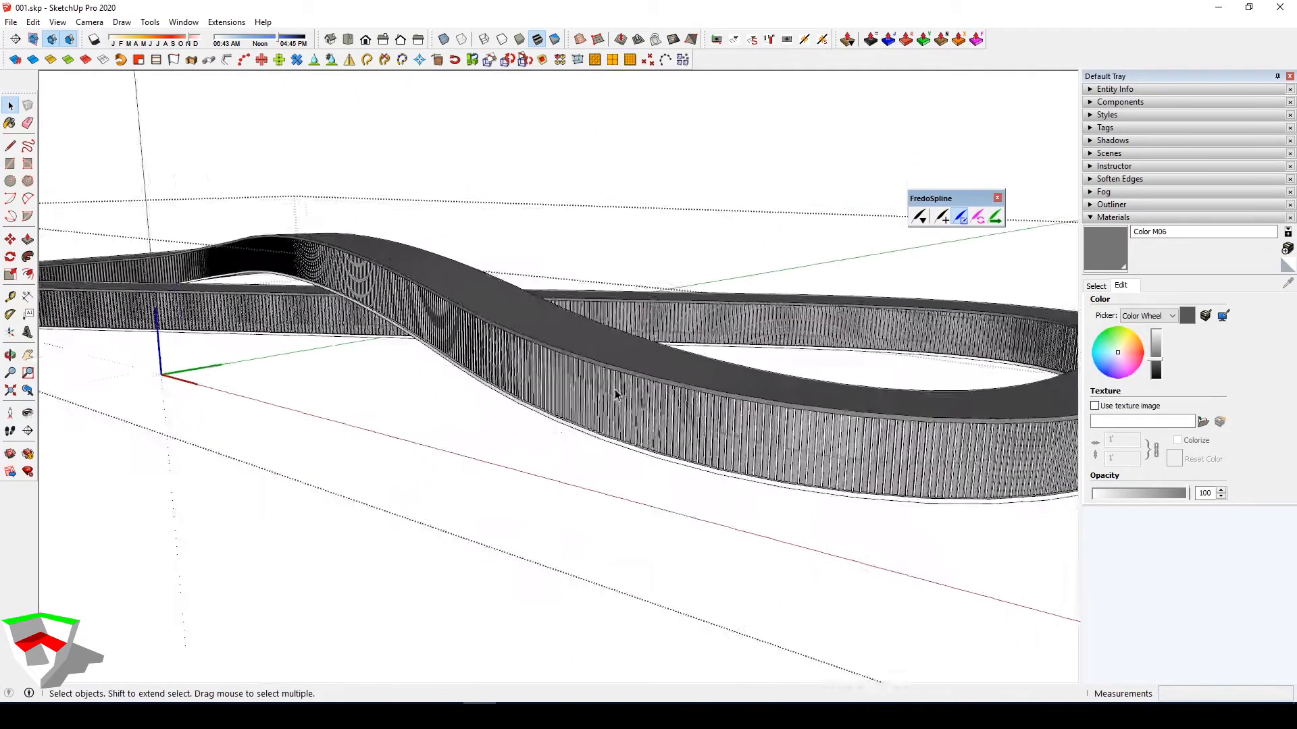
middle_drag(614, 386, 285, 393)
middle_drag(857, 556, 526, 493)
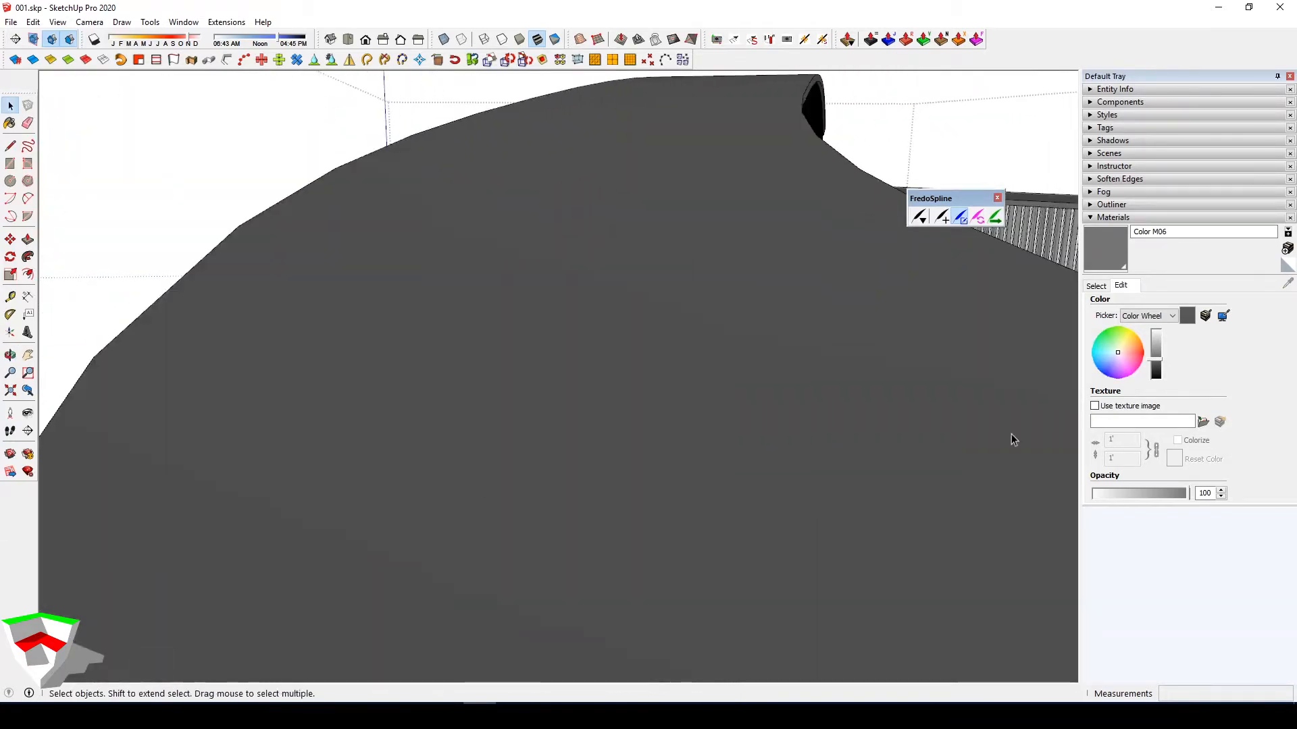
middle_drag(1013, 437, 324, 472)
middle_drag(570, 507, 432, 516)
scroll(570, 504, down, 6)
shift+middle_drag(291, 492, 684, 341)
scroll(698, 559, down, 5)
scroll(715, 434, up, 5)
scroll(607, 454, down, 5)
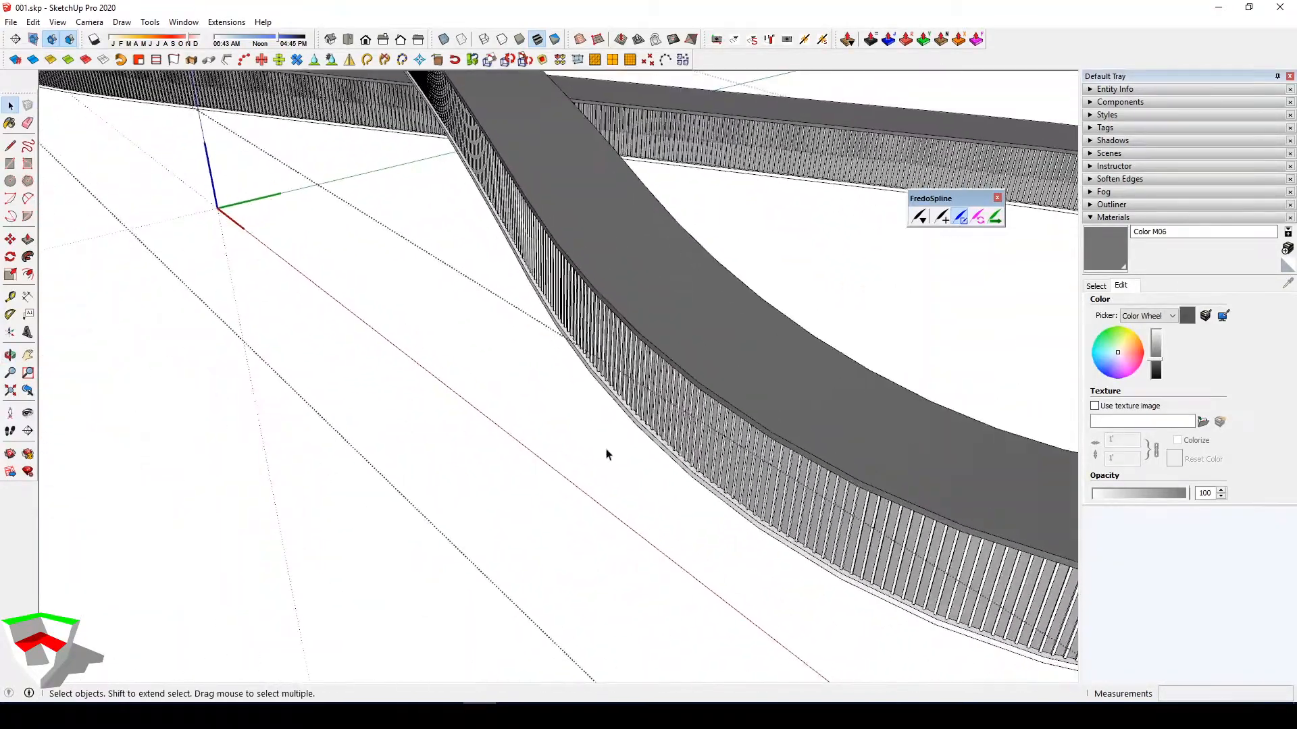
middle_drag(608, 454, 608, 425)
scroll(608, 425, down, 4)
scroll(607, 420, down, 1)
click(90, 24)
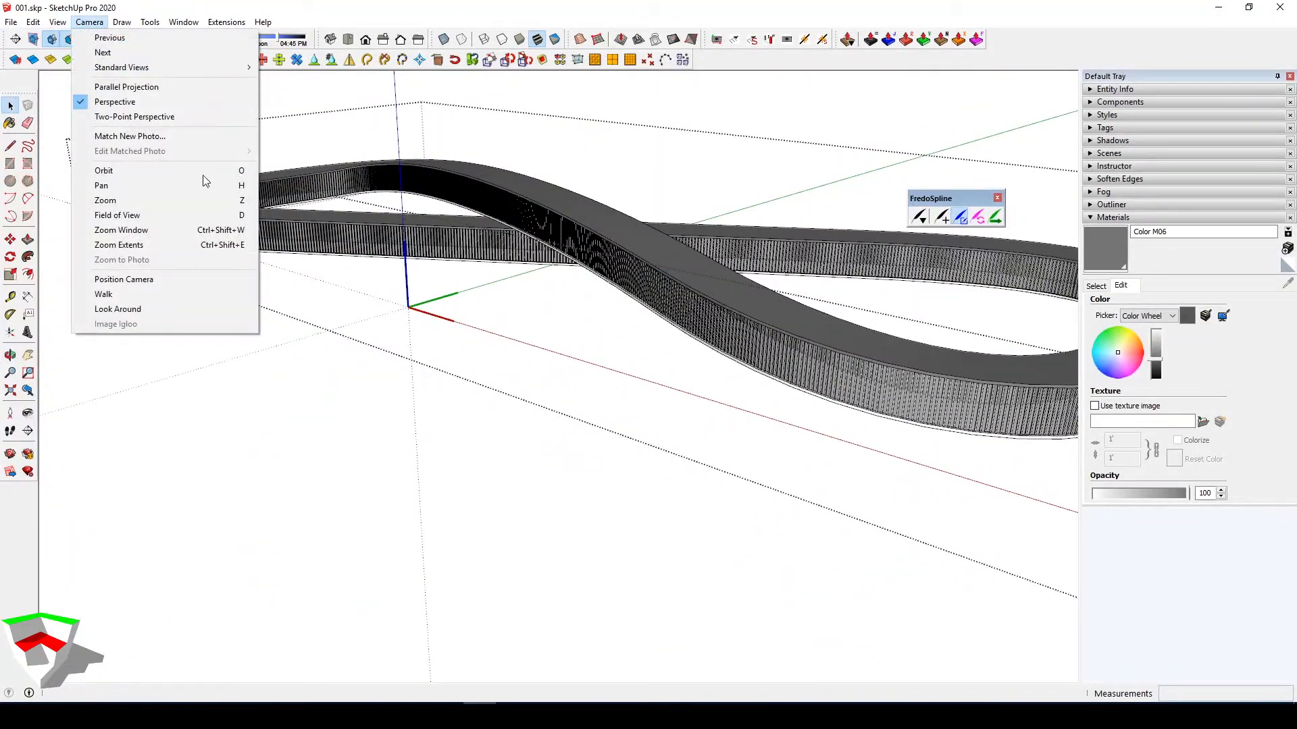
click(425, 398)
Delete several adjacent posts from the lower outer wall near the crossing to start an opening
scroll(561, 327, up, 4)
middle_drag(560, 332, 336, 367)
scroll(749, 362, up, 6)
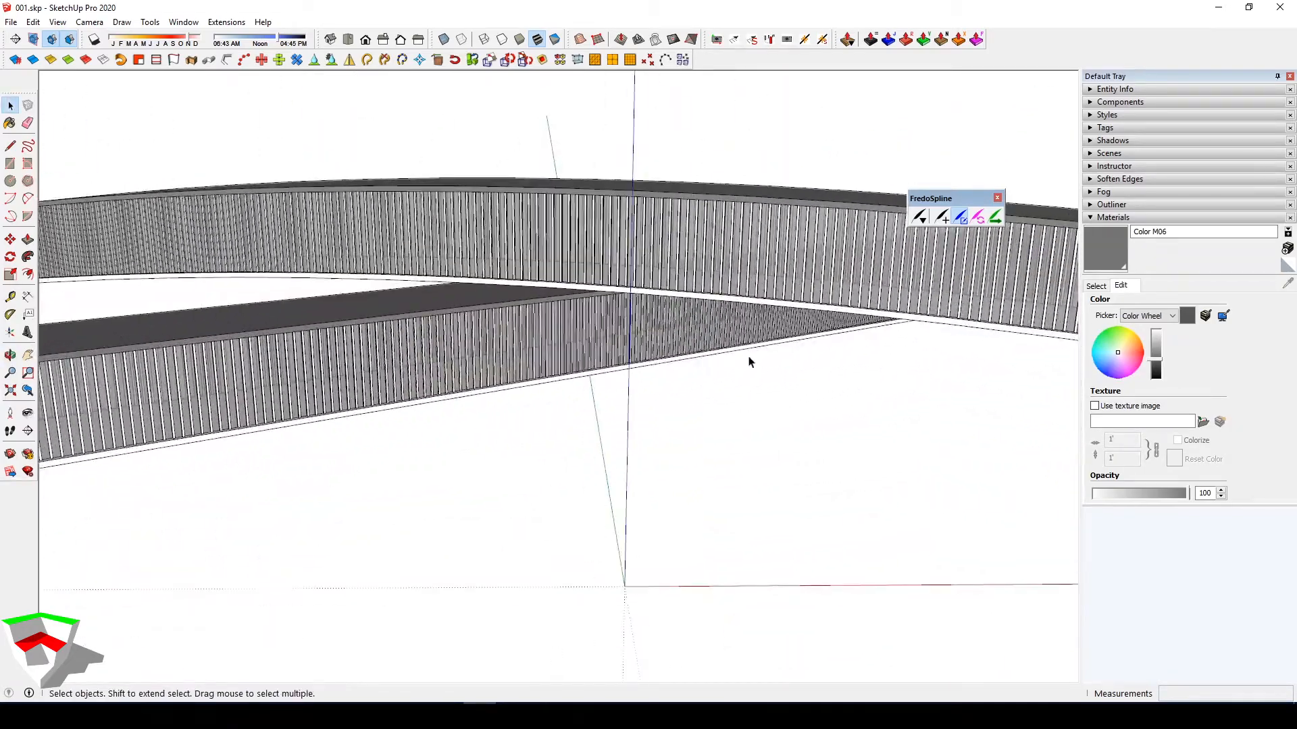
scroll(614, 339, down, 4)
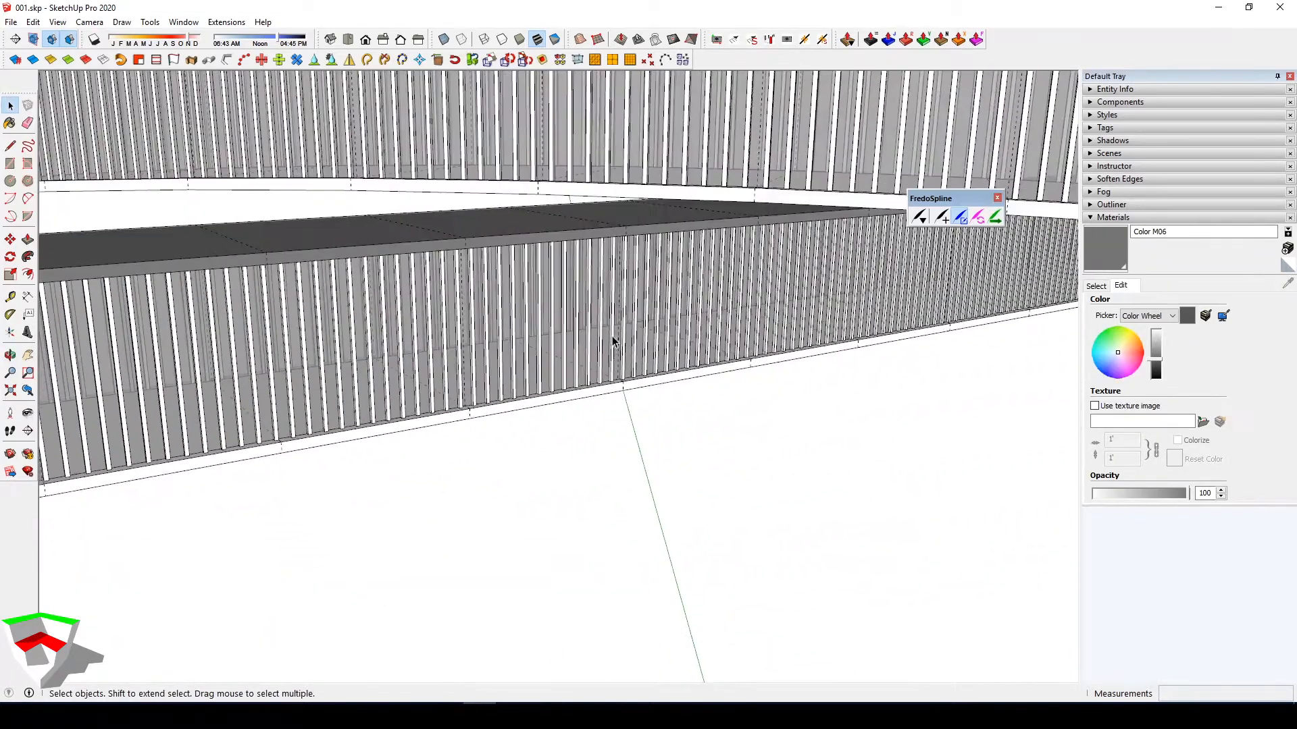
scroll(614, 340, up, 4)
triple_click(628, 351)
scroll(628, 353, up, 3)
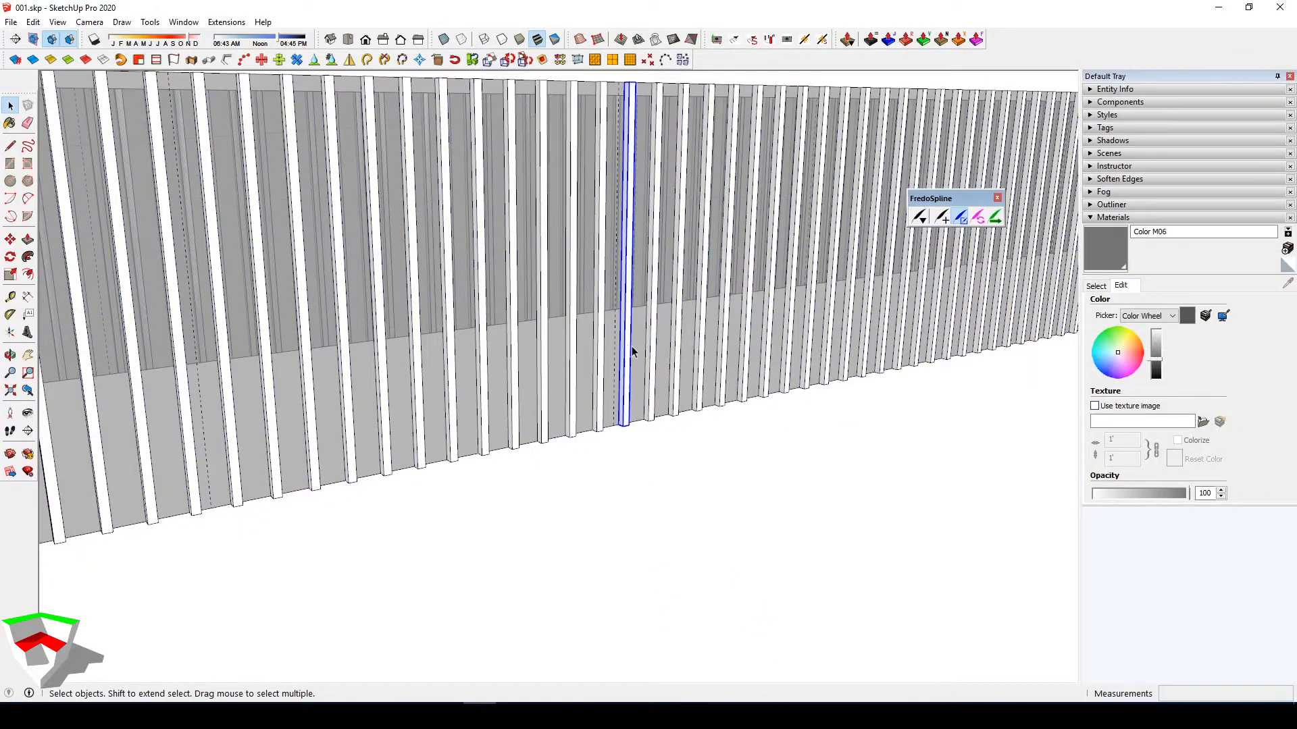
scroll(616, 379, down, 4)
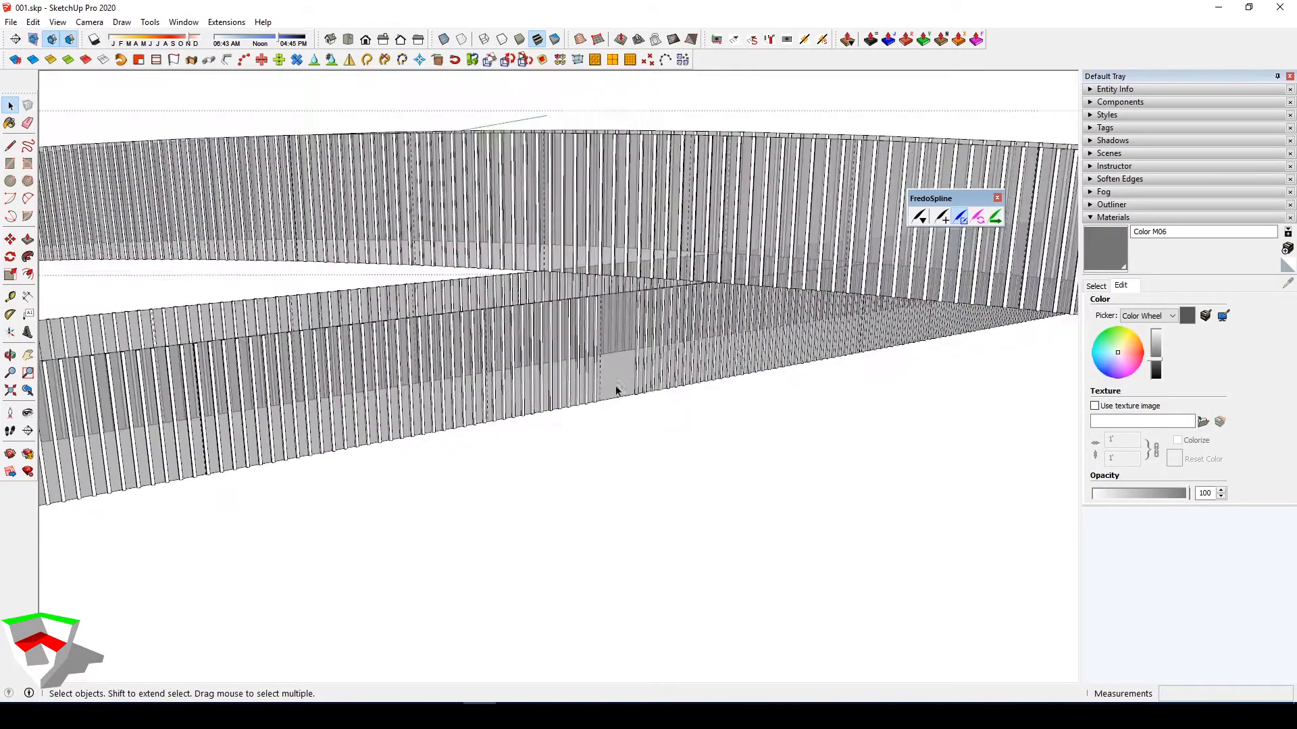
scroll(616, 385, up, 3)
scroll(636, 356, up, 2)
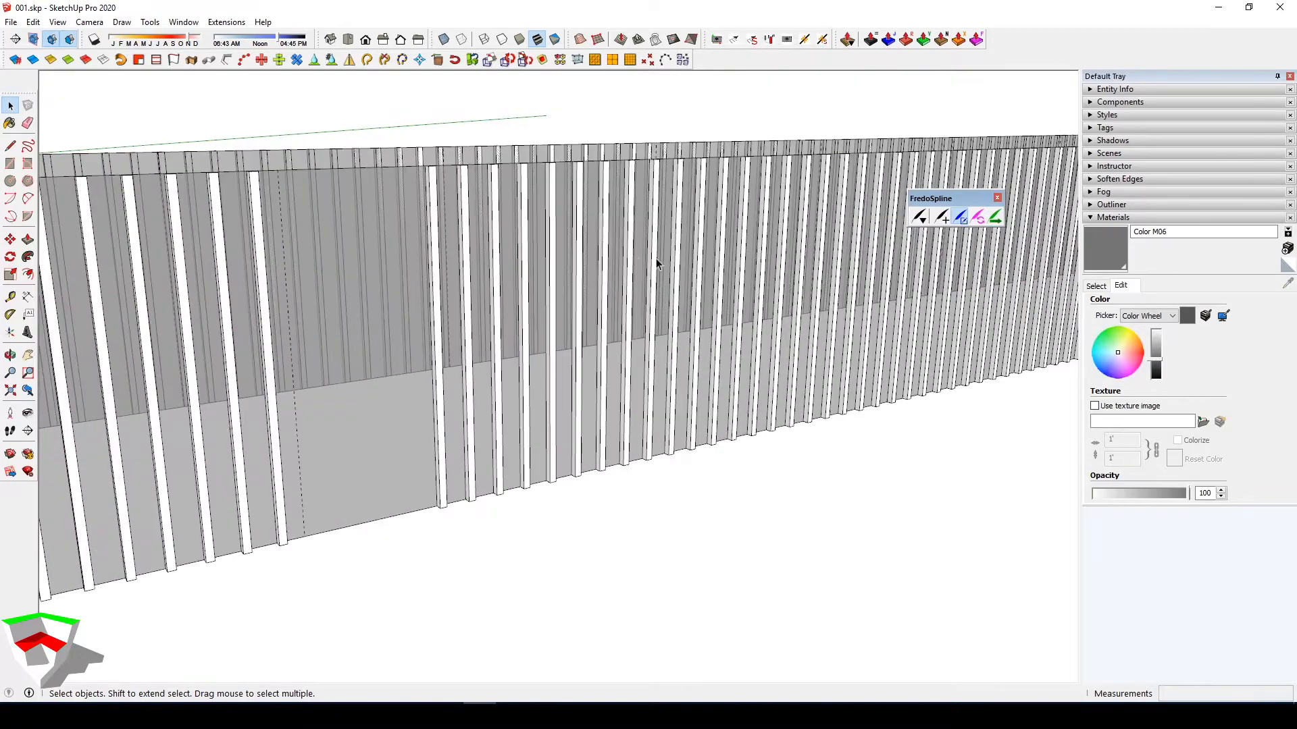
Delete the remaining posts between the two dashed wall seams to clear the full opening in the lower wall
click(631, 264)
middle_drag(631, 264, 607, 353)
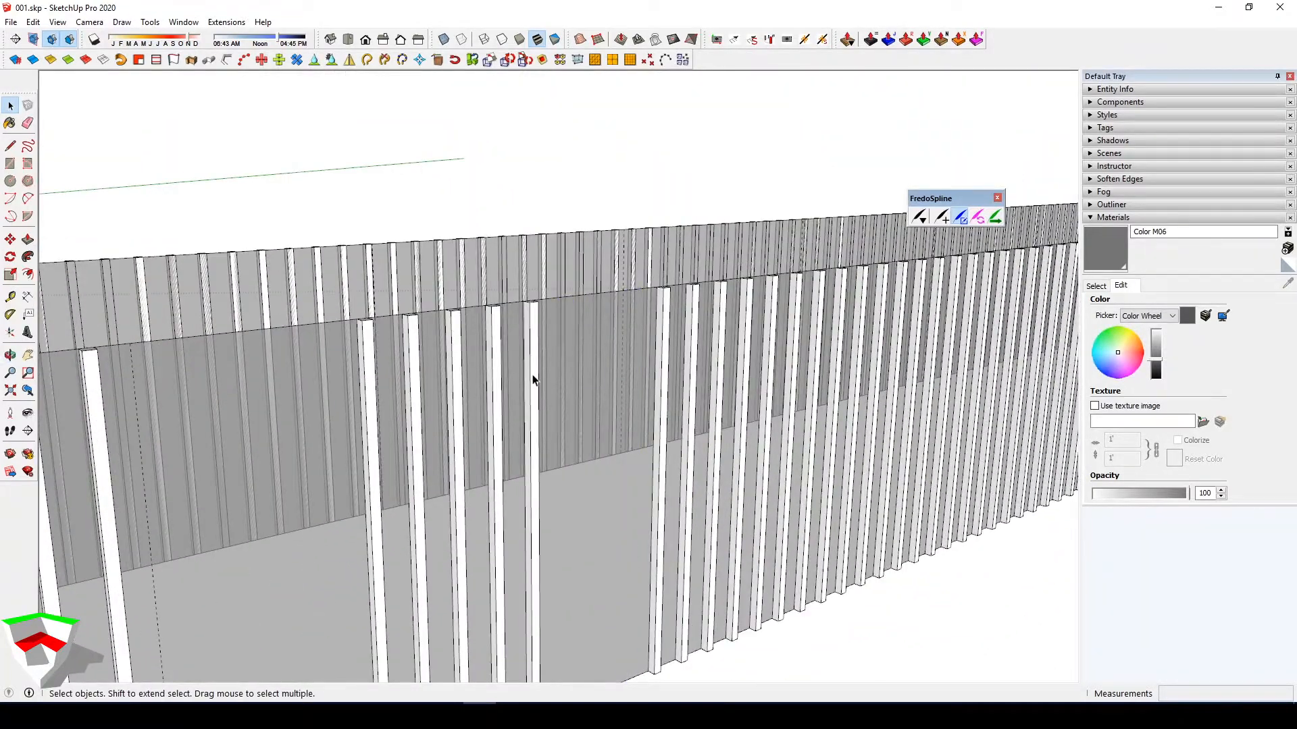
click(533, 380)
key(Delete)
click(496, 387)
key(Delete)
click(413, 401)
key(Delete)
click(372, 411)
scroll(497, 368, down, 3)
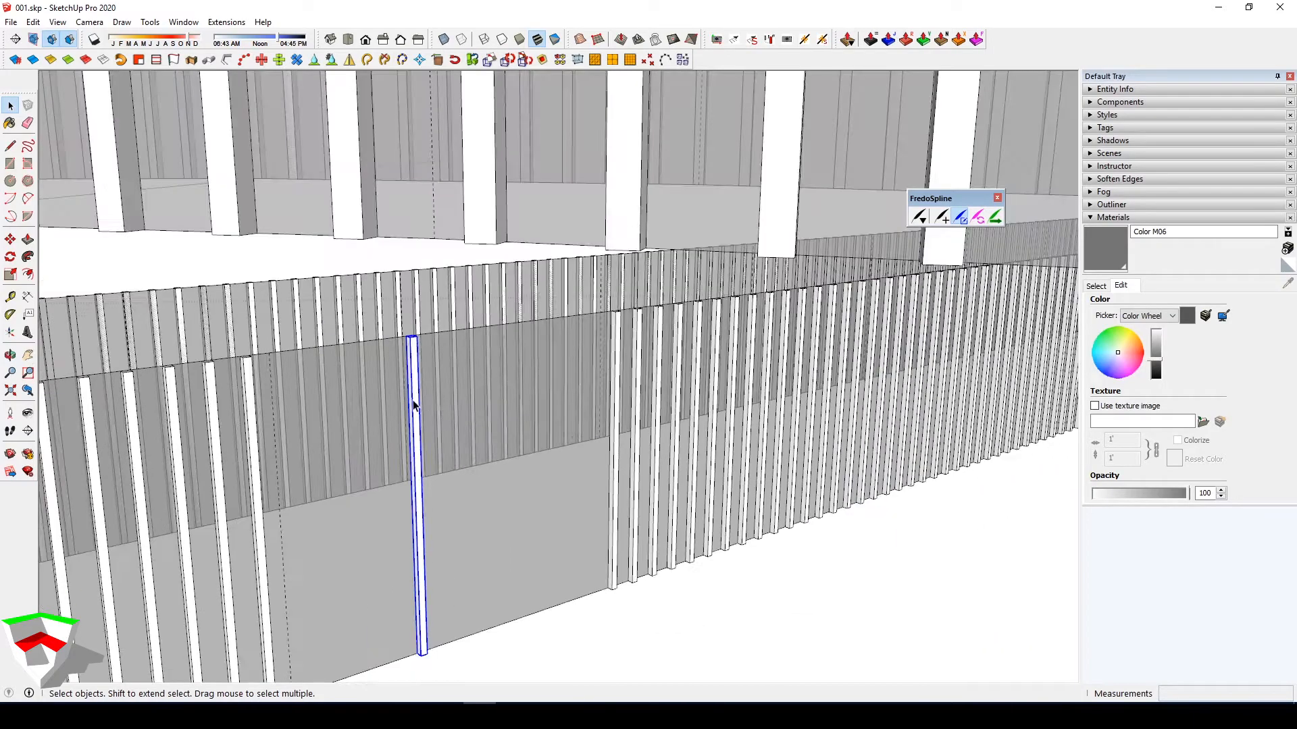
middle_drag(614, 414, 550, 341)
scroll(622, 423, up, 4)
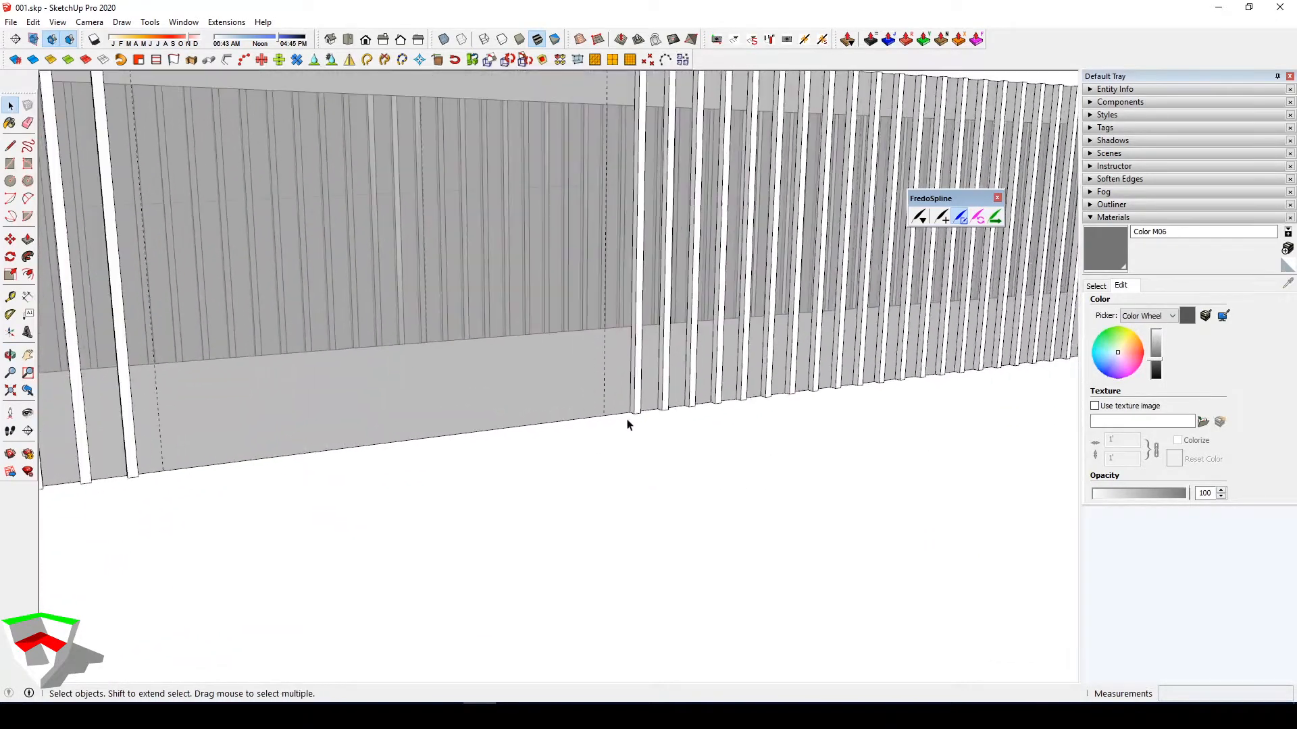
scroll(539, 399, down, 3)
scroll(455, 400, up, 2)
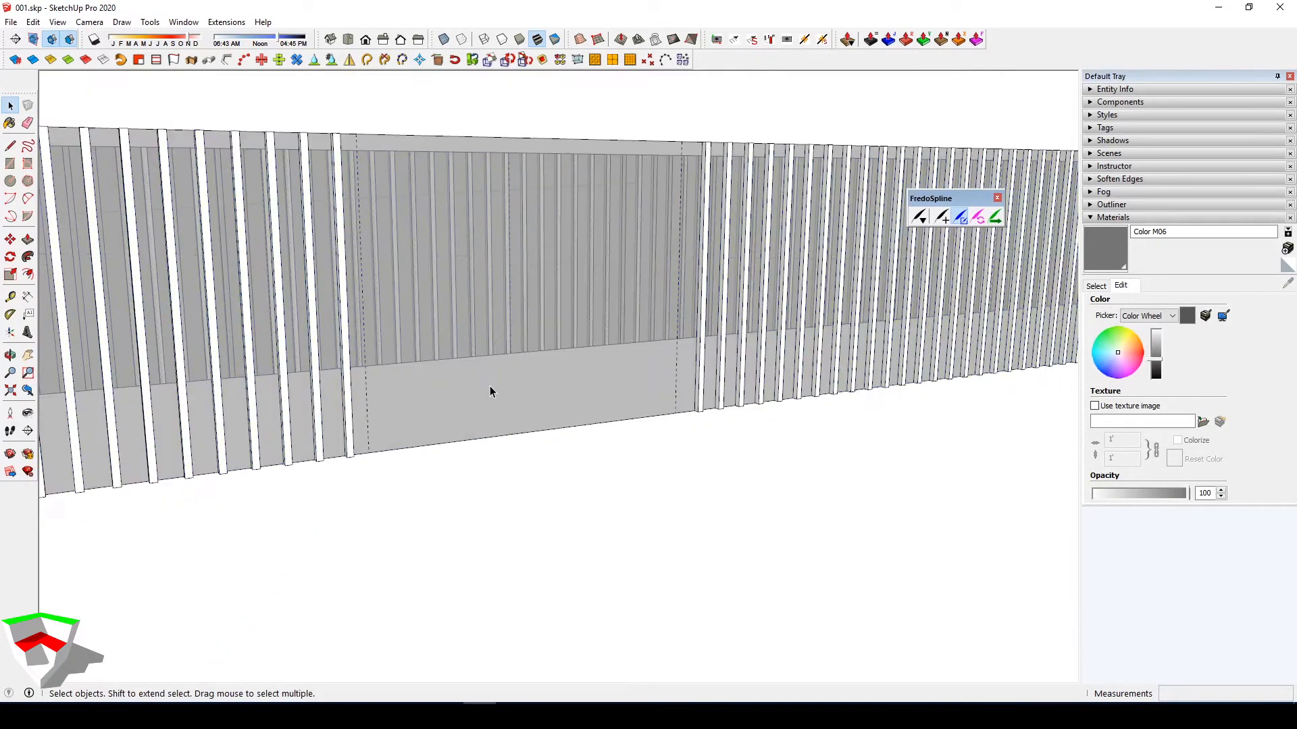
Copy the post bordering the right side of the wall opening one post spacing further into the opening
scroll(491, 399, up, 2)
key(l)
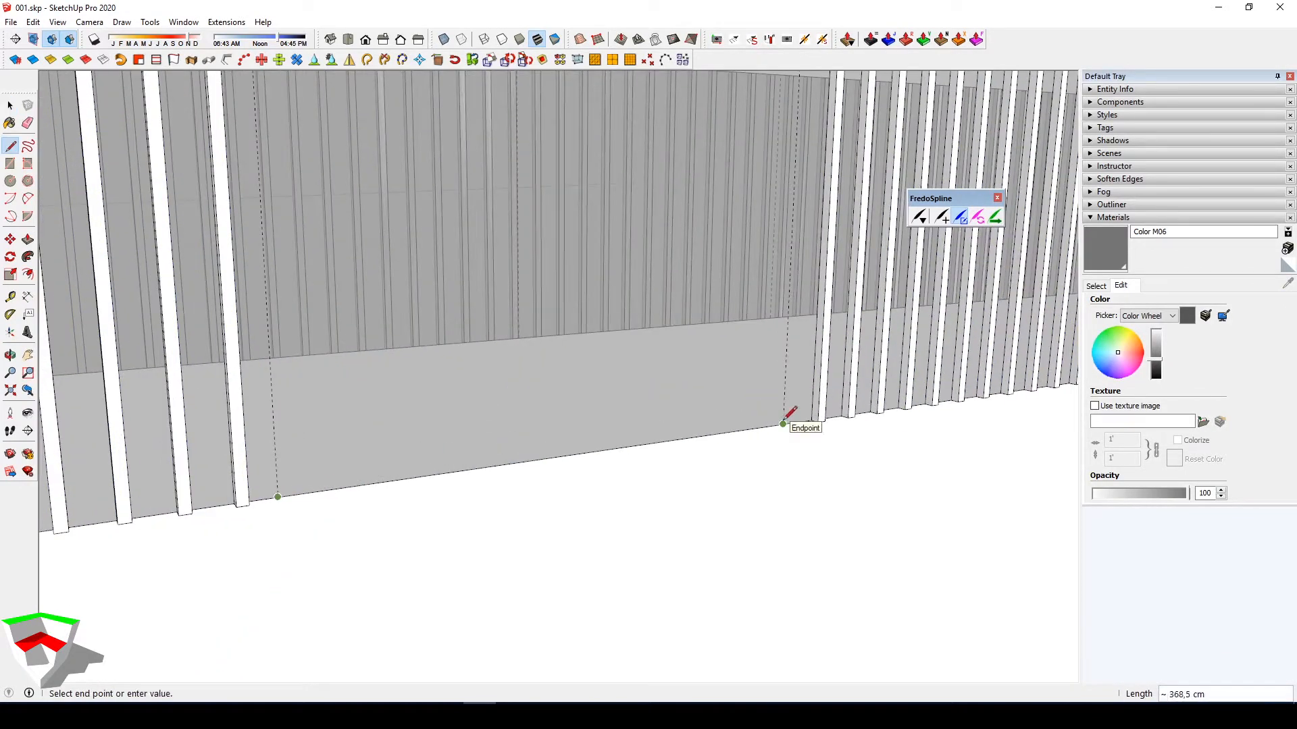
key(space)
scroll(822, 415, up, 1)
click(823, 411)
scroll(817, 422, up, 4)
key(m)
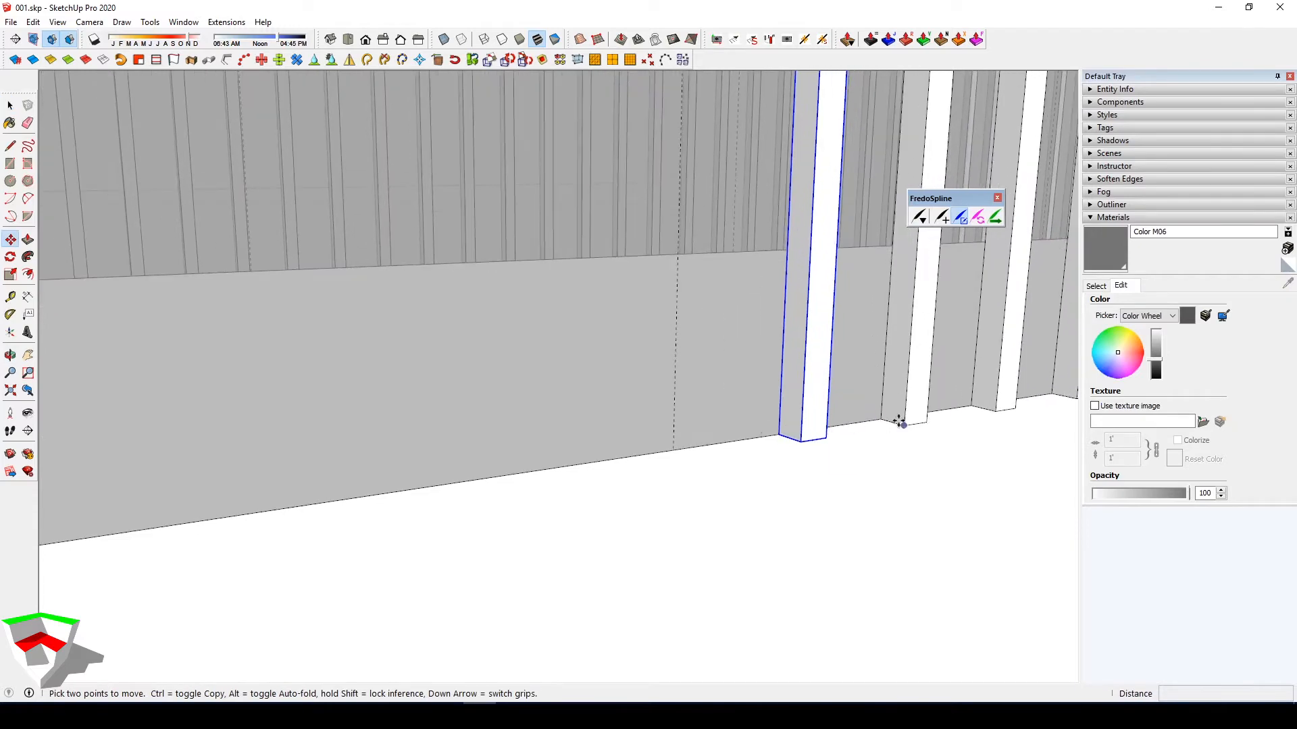
click(903, 425)
key(ctrl)
click(802, 441)
scroll(888, 425, down, 3)
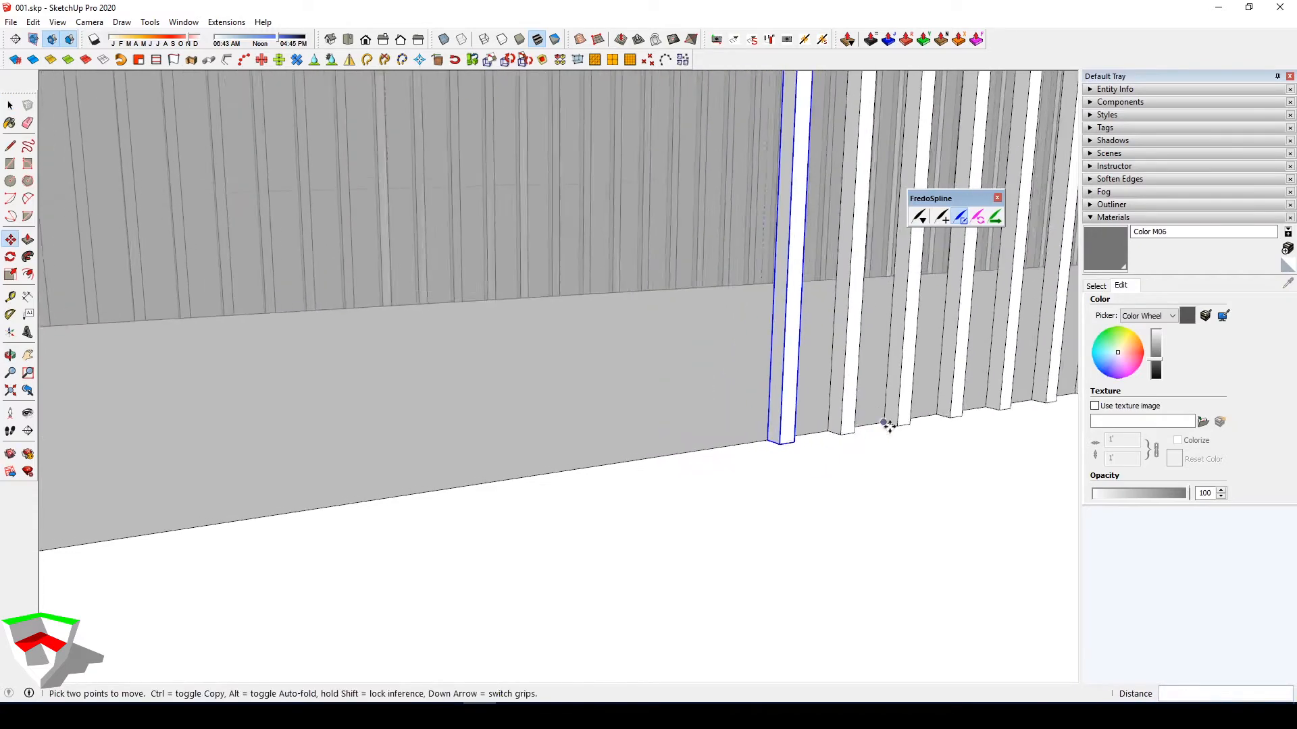
Copy the post bordering the left side of the wall opening one post spacing further into the opening
key(space)
scroll(885, 424, down, 3)
scroll(369, 506, up, 3)
click(366, 507)
scroll(350, 516, up, 5)
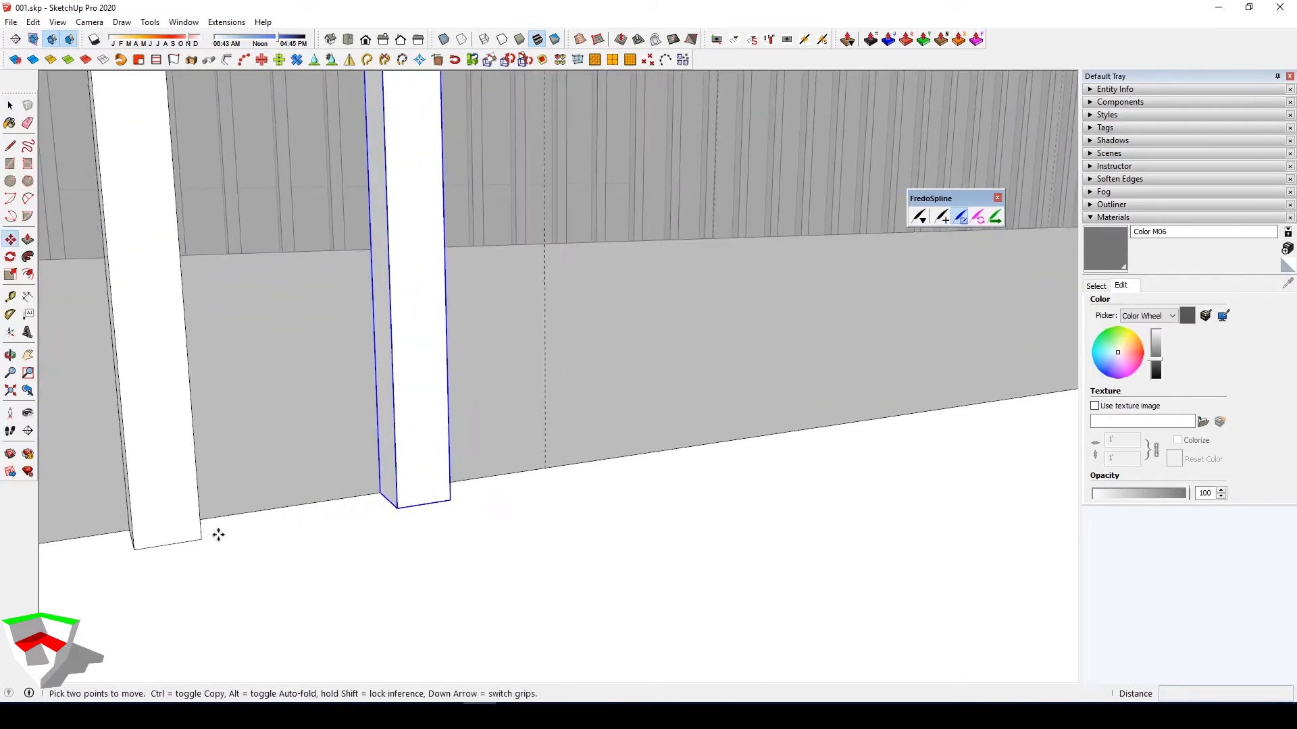
click(218, 535)
key(ctrl)
click(449, 498)
key(space)
scroll(459, 497, down, 3)
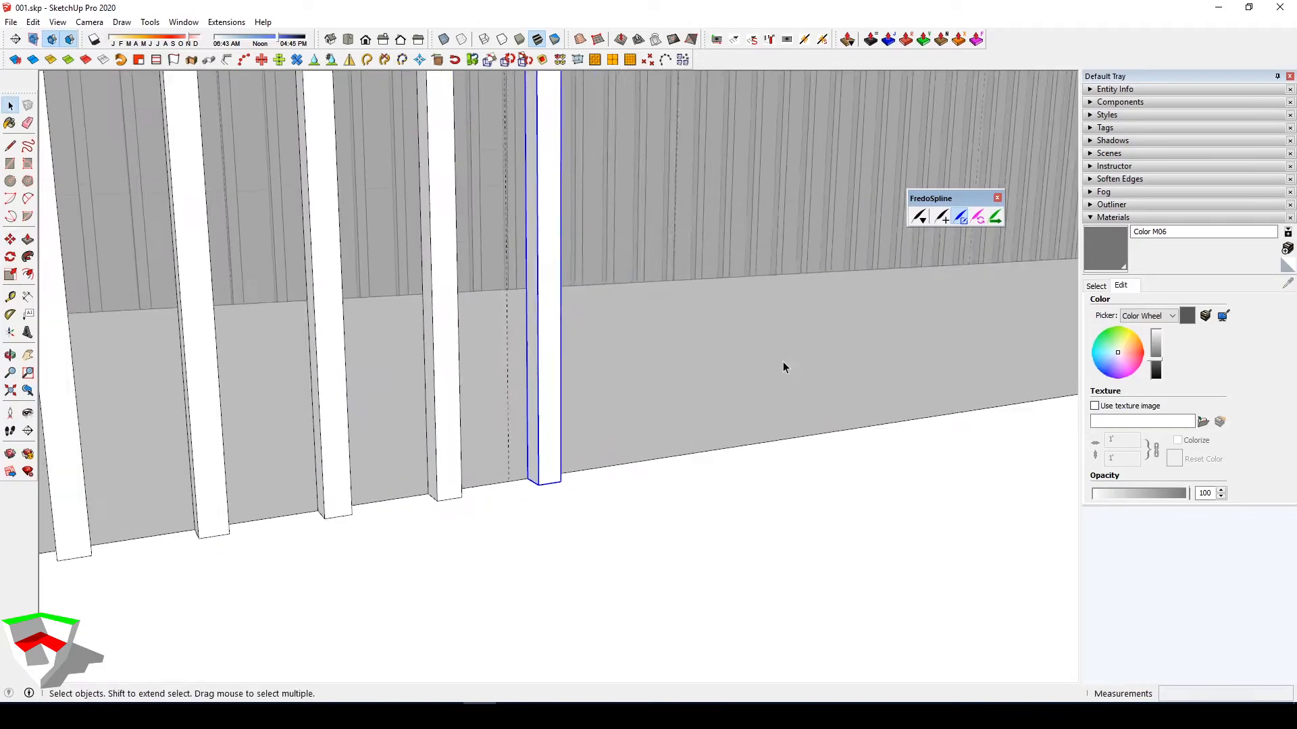
Select the bare wall face between the two new posts and display the 1001bit toolbar
scroll(742, 365, down, 5)
middle_drag(703, 351, 505, 277)
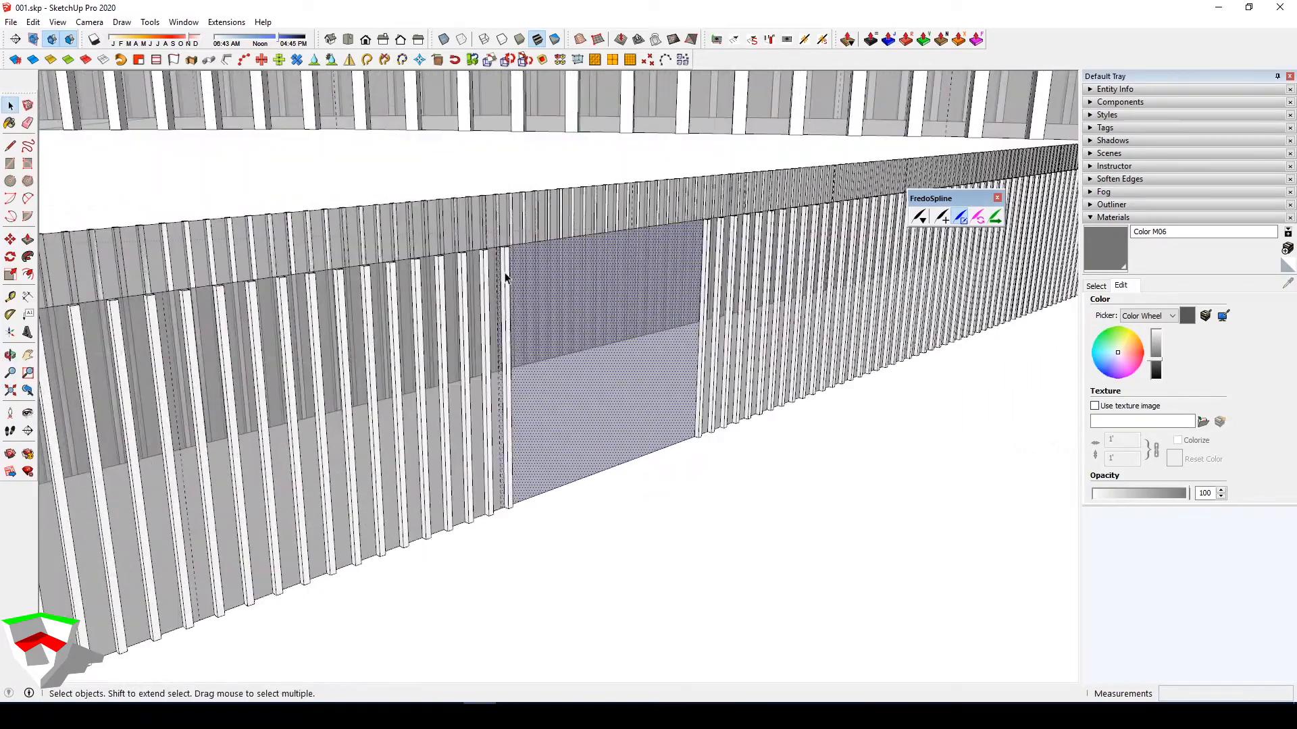
middle_drag(642, 275, 581, 324)
right_click(734, 59)
click(792, 29)
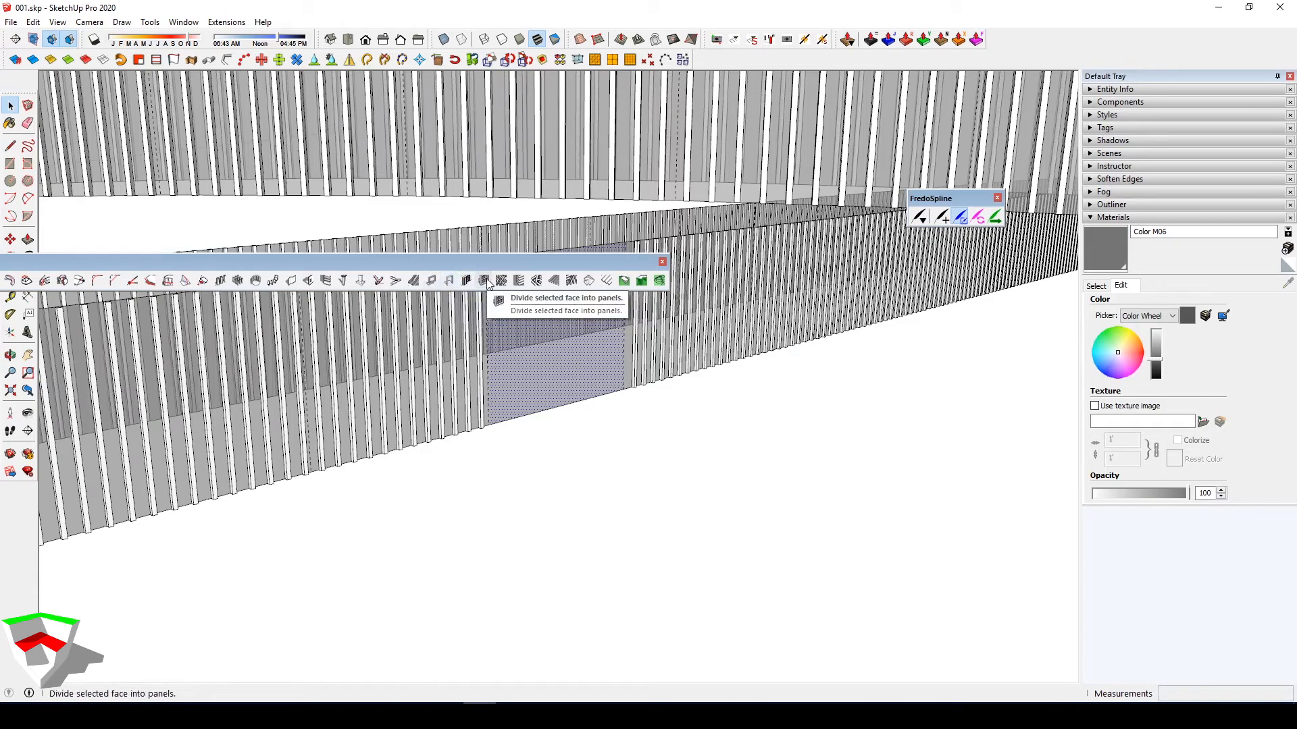
Try dividing the opening's face into one row and three columns with a 7 cm frame at the back, and delete the resulting panel
click(467, 279)
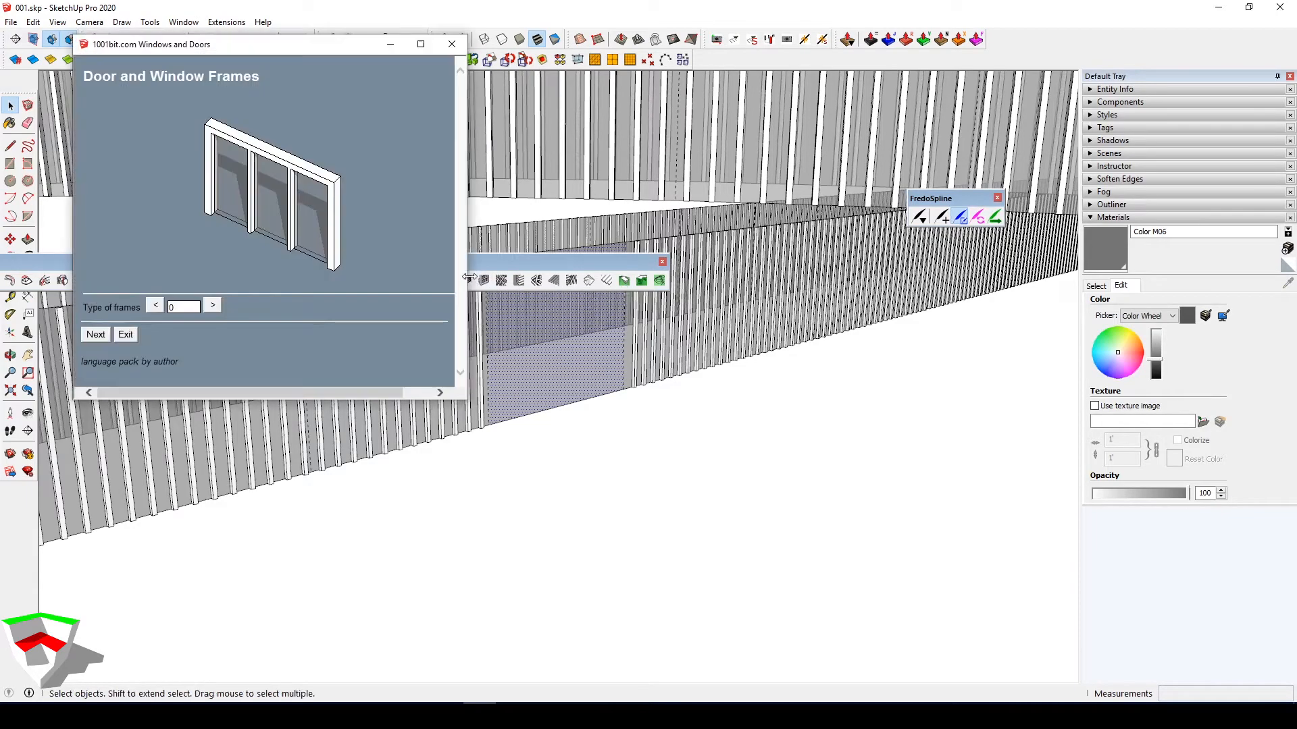
click(452, 44)
click(483, 280)
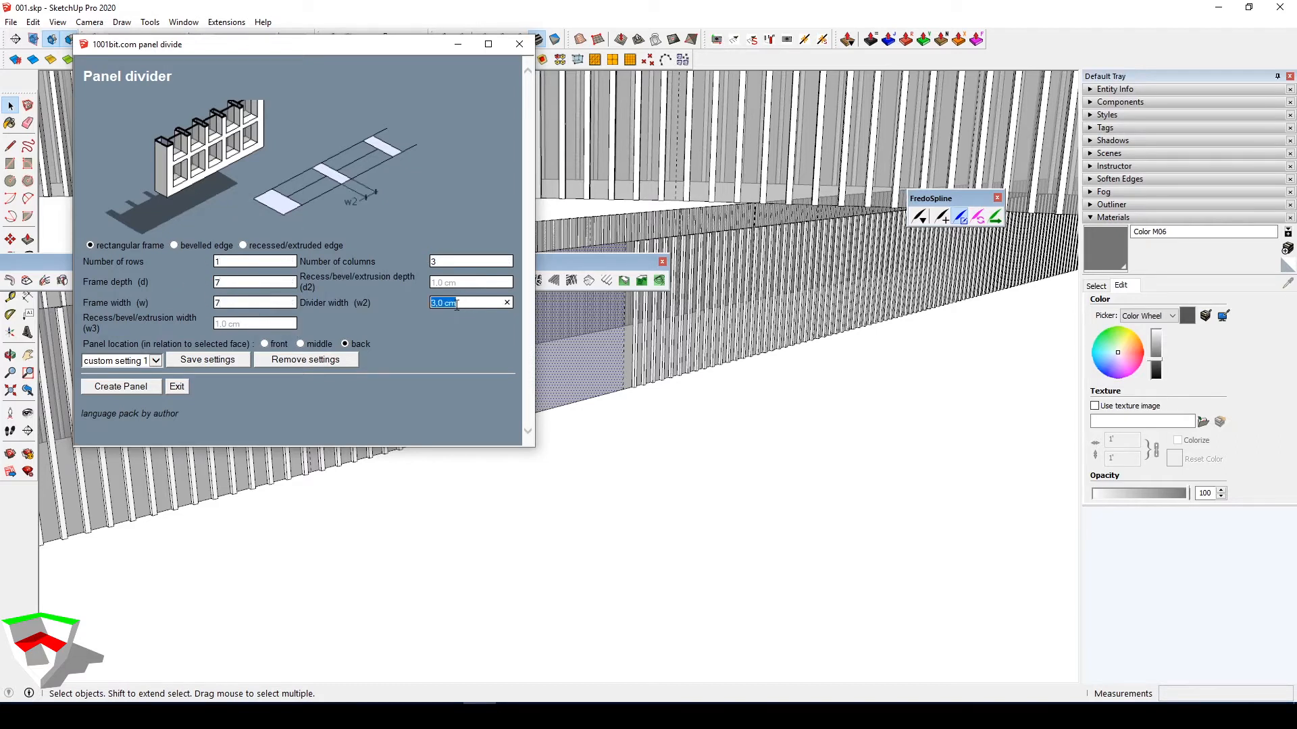
click(141, 395)
middle_drag(617, 358, 408, 406)
scroll(573, 483, up, 5)
key(l)
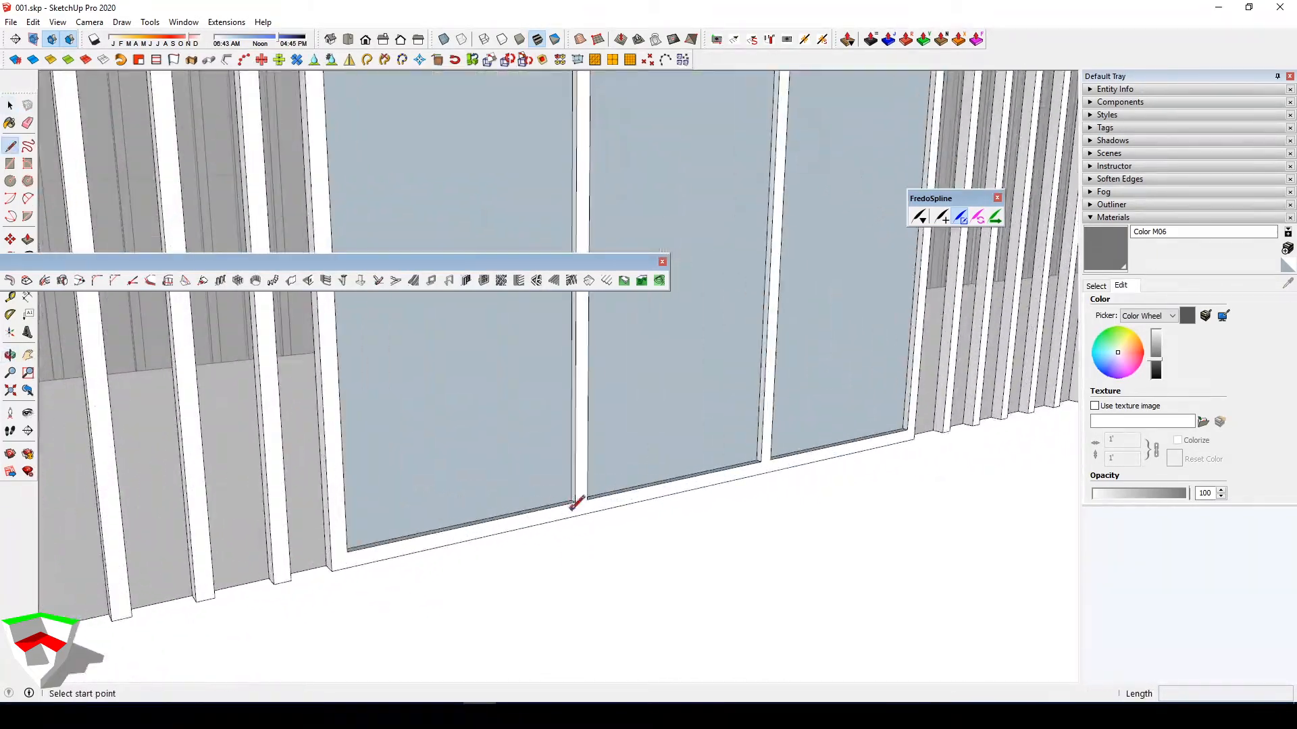
key(space)
scroll(696, 442, down, 5)
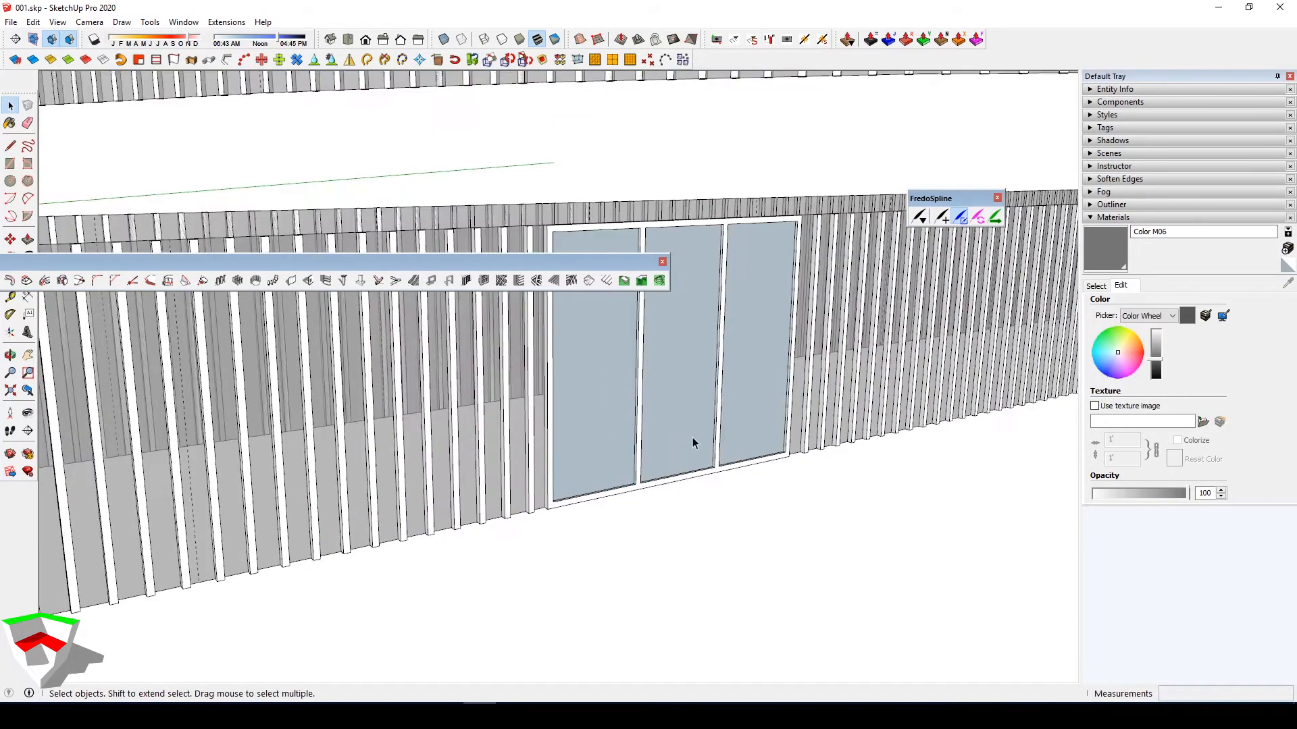
click(694, 443)
key(Delete)
Redraw the opening's lower edge to rebuild the wall face, and reverse that face
scroll(790, 453, up, 3)
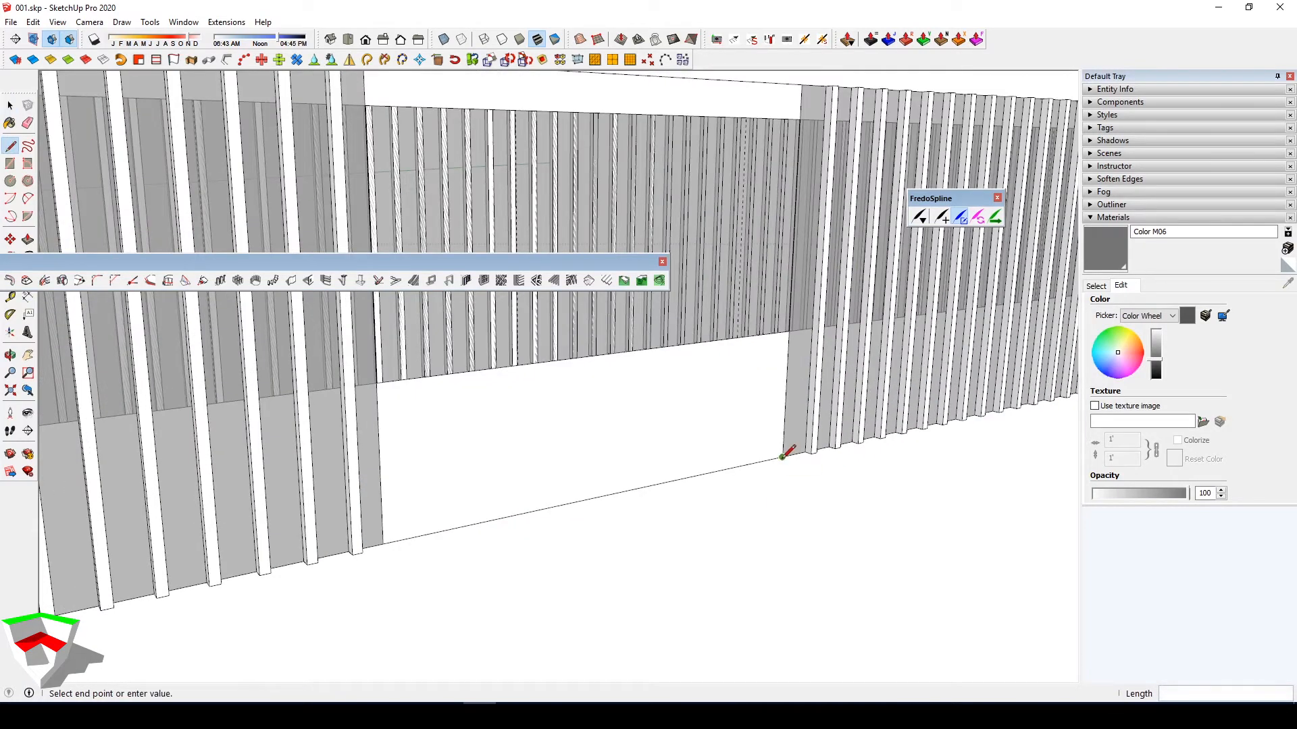
click(397, 538)
key(space)
click(626, 425)
right_click(514, 359)
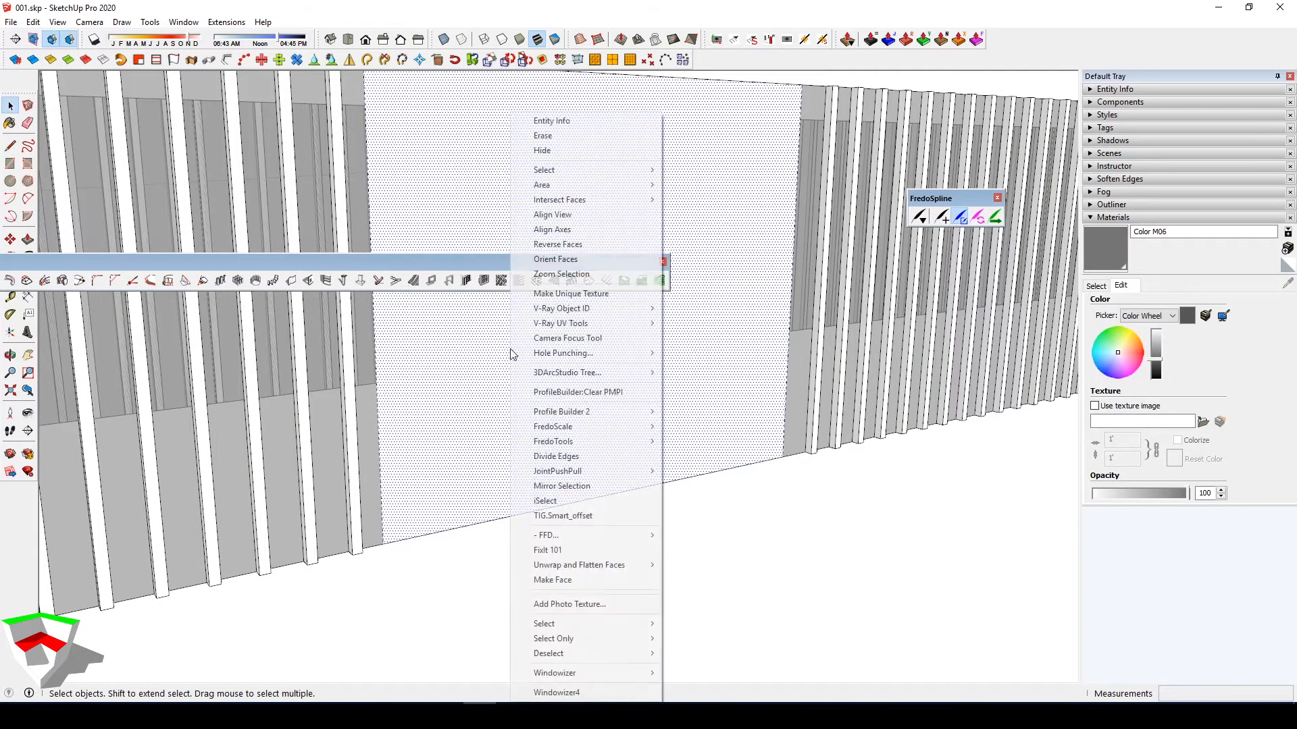
click(577, 244)
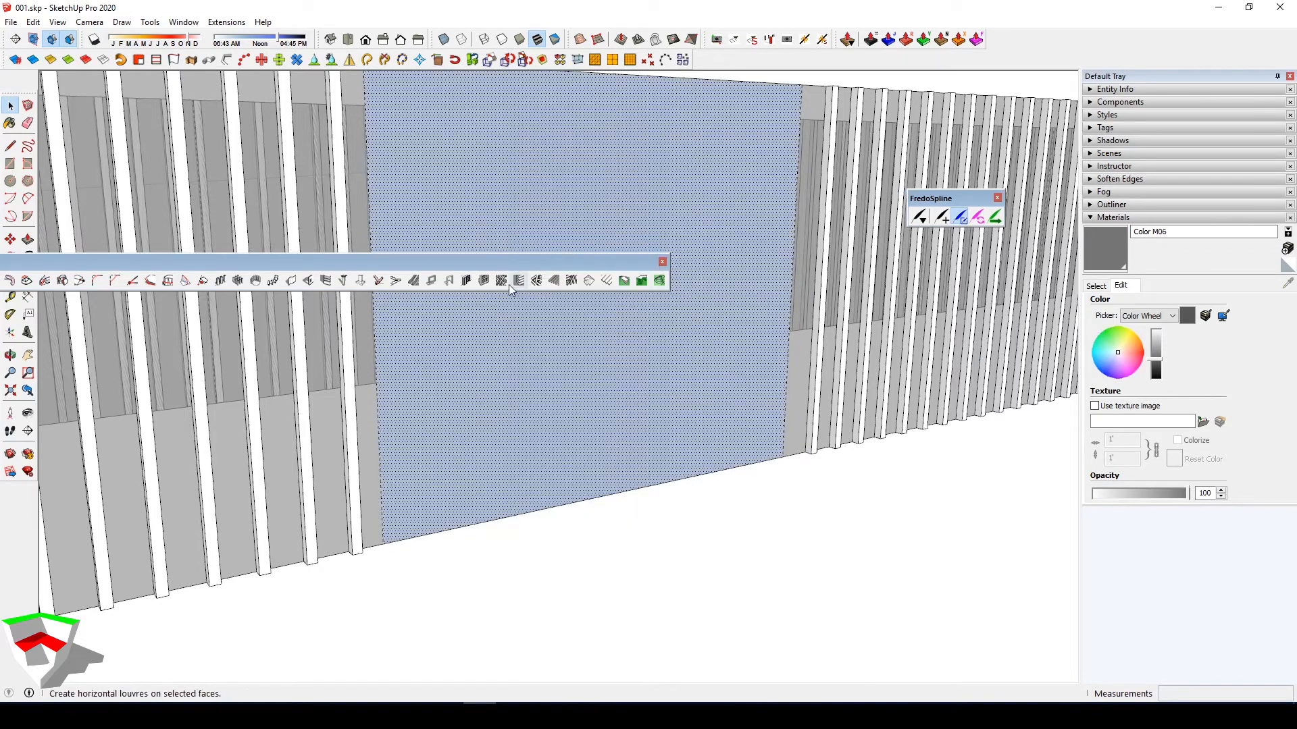
Divide the reversed face into two rows and four columns with 7 cm frame depth, frame width and divider width, located at the front
click(484, 282)
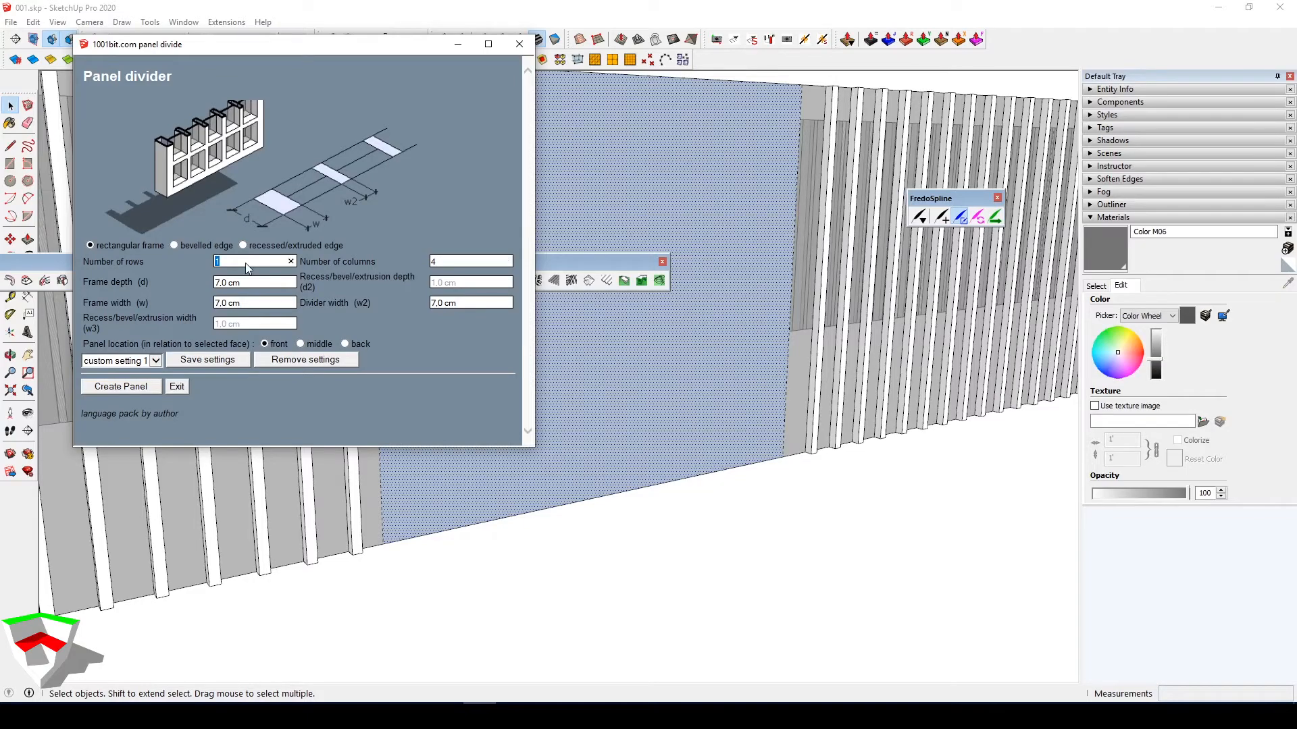
click(137, 384)
scroll(682, 392, down, 5)
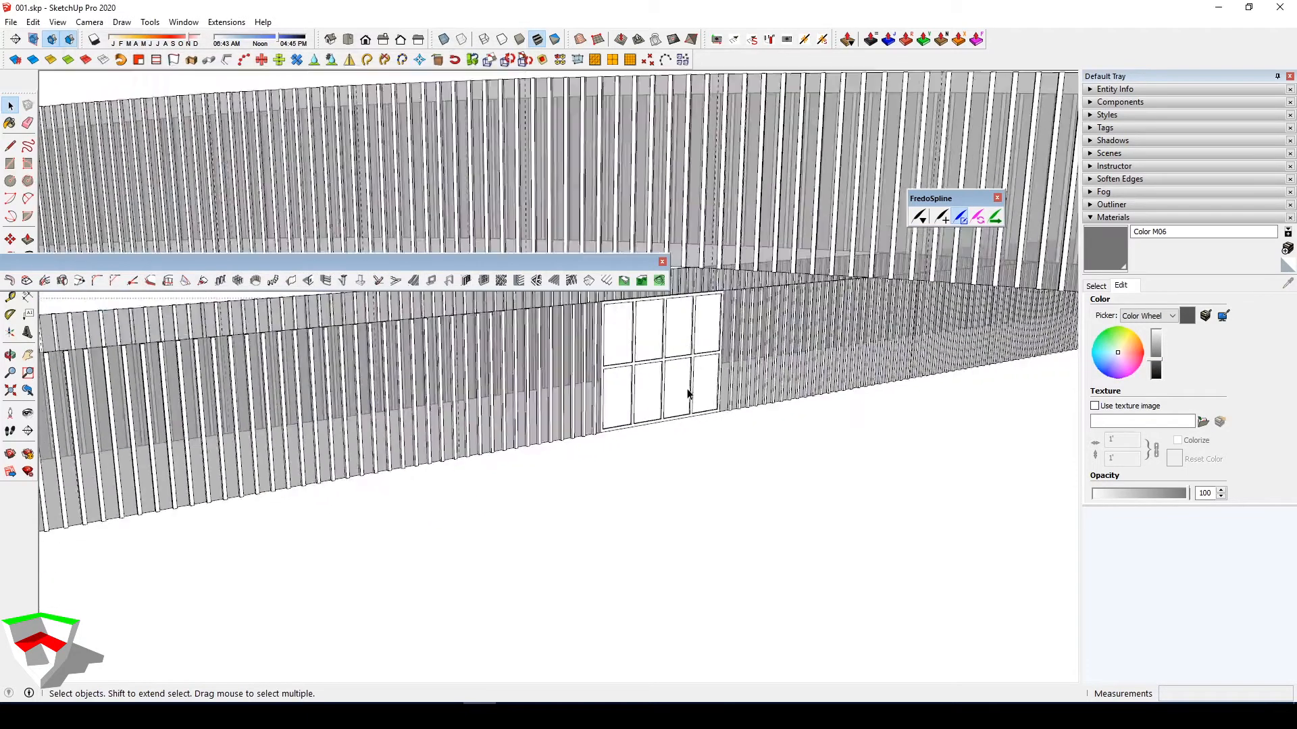
scroll(666, 377, up, 5)
Explode and regroup the new window panel, and explode the panes nested inside the group
double_click(668, 375)
middle_drag(672, 379, 526, 431)
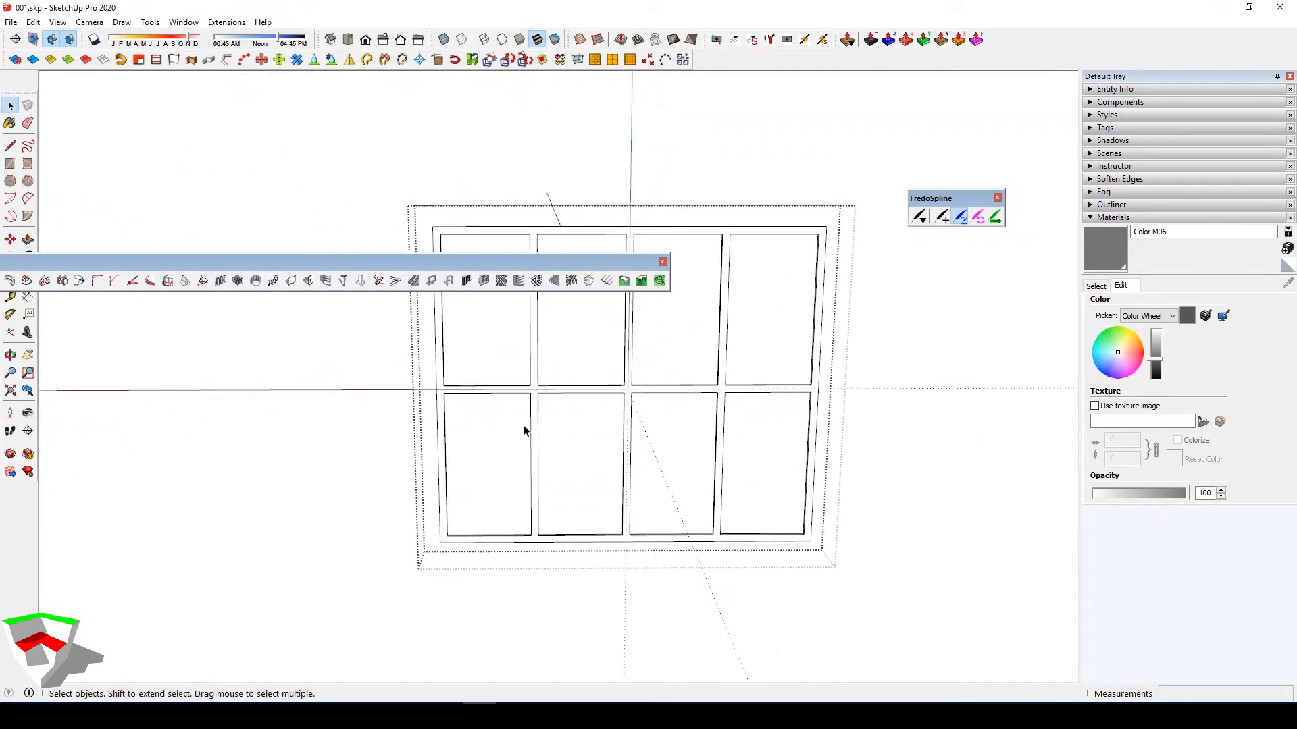
right_click(599, 367)
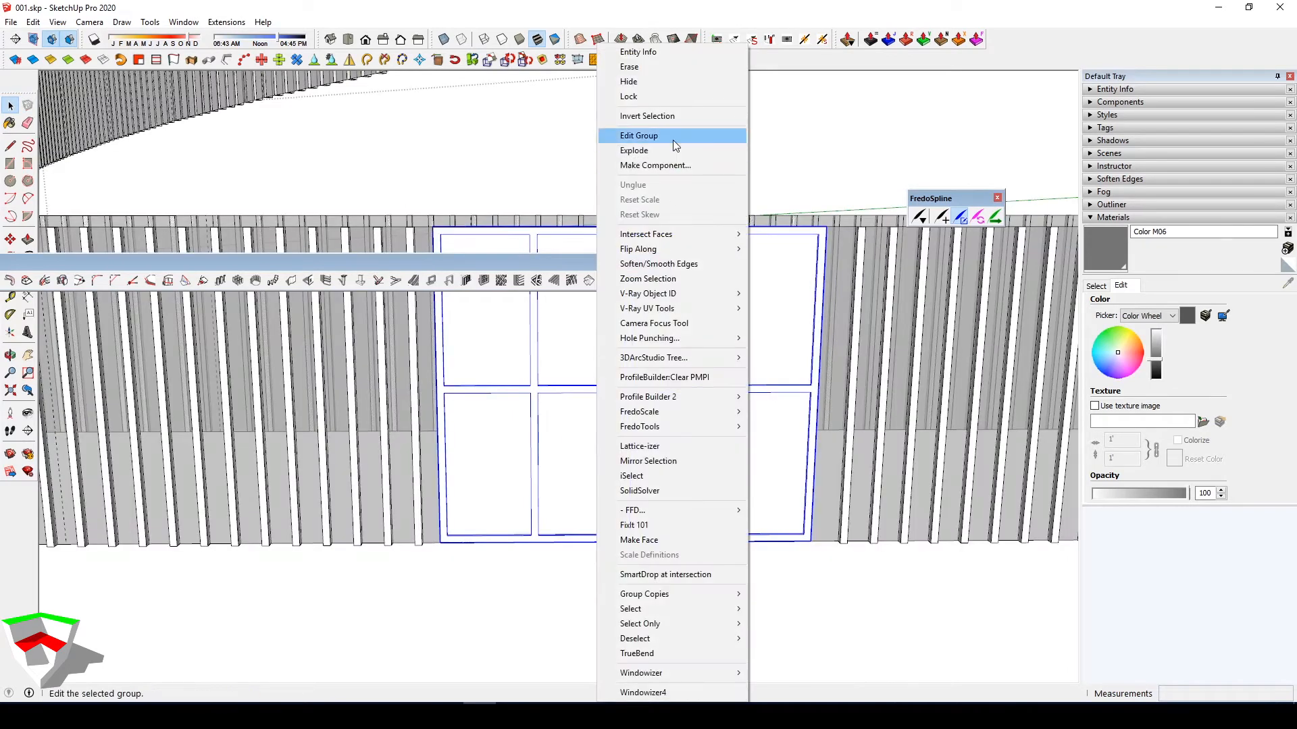
click(675, 150)
key(ctrl+g)
double_click(584, 361)
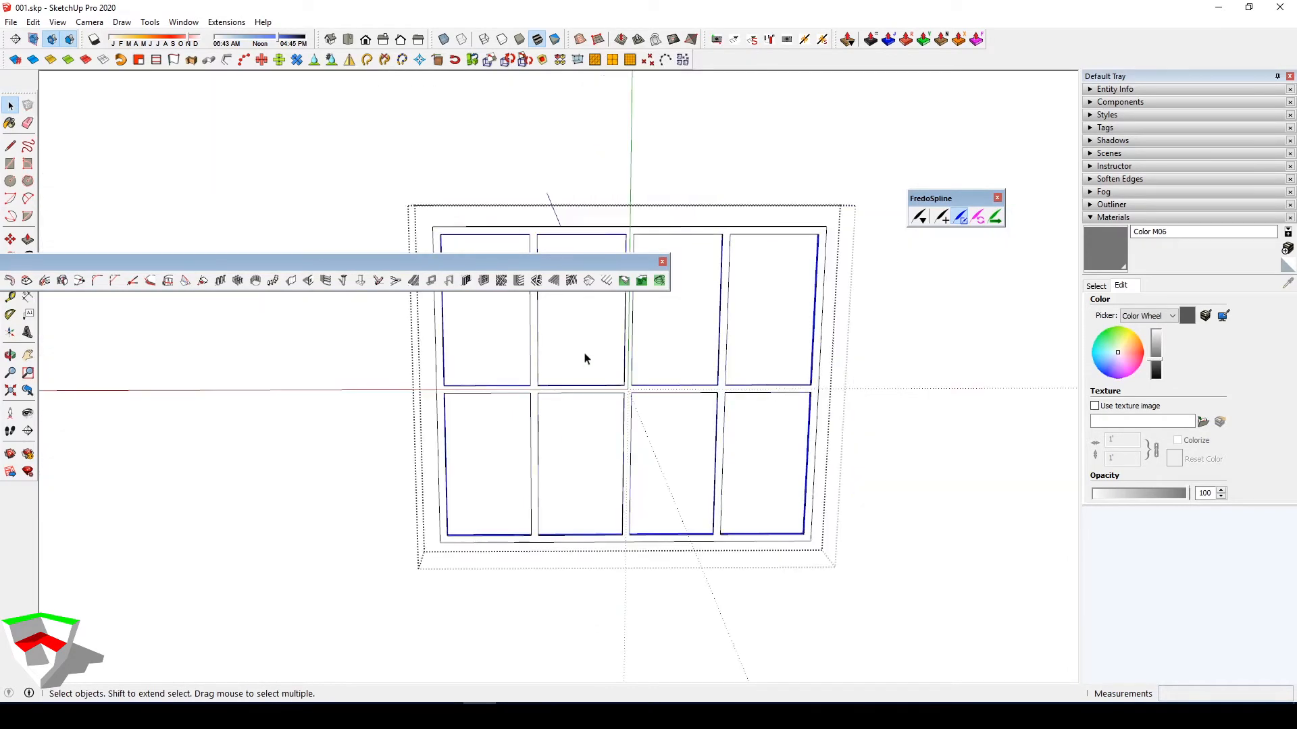
right_click(585, 359)
click(640, 165)
scroll(533, 386, up, 2)
scroll(506, 384, down, 2)
middle_drag(650, 441, 663, 445)
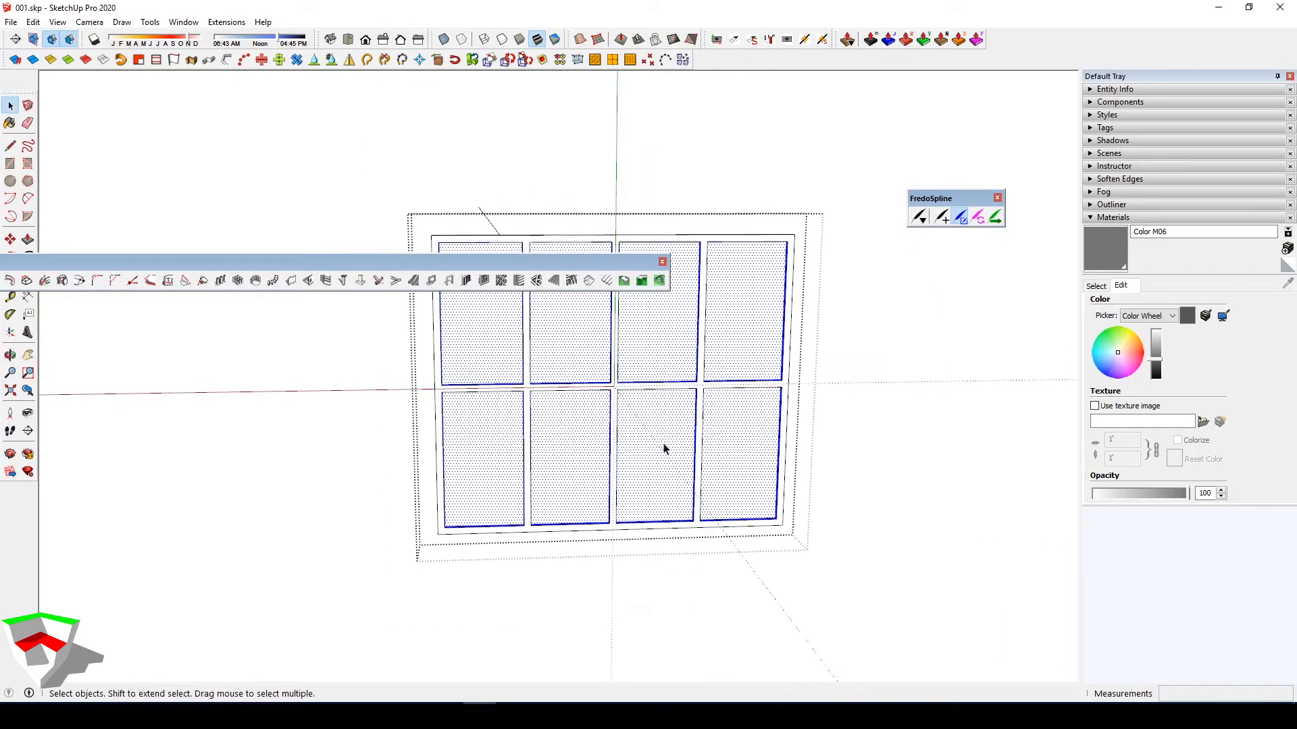
Place a horizontal guide across the upper panes, measured up from the window frame's bottom edge
scroll(714, 466, up, 3)
key(t)
scroll(791, 555, up, 1)
click(784, 571)
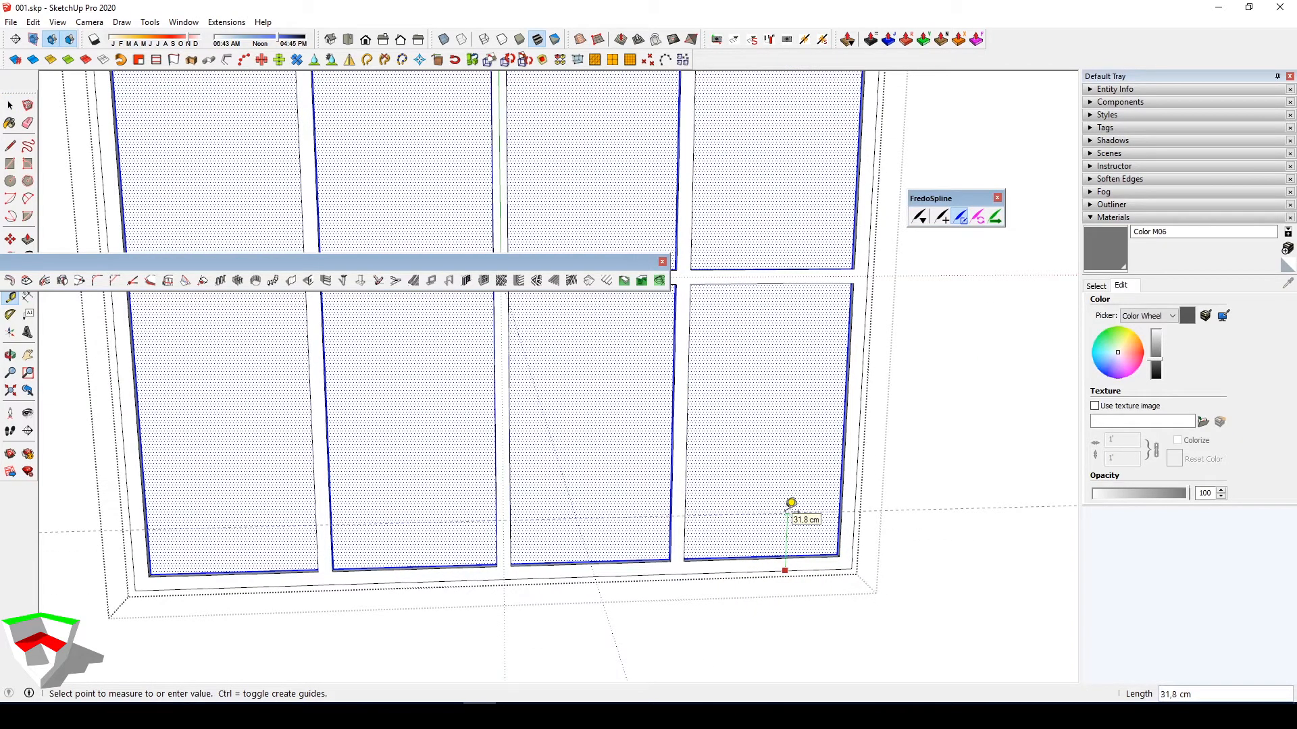
key(space)
scroll(801, 517, down, 5)
middle_drag(861, 505, 827, 501)
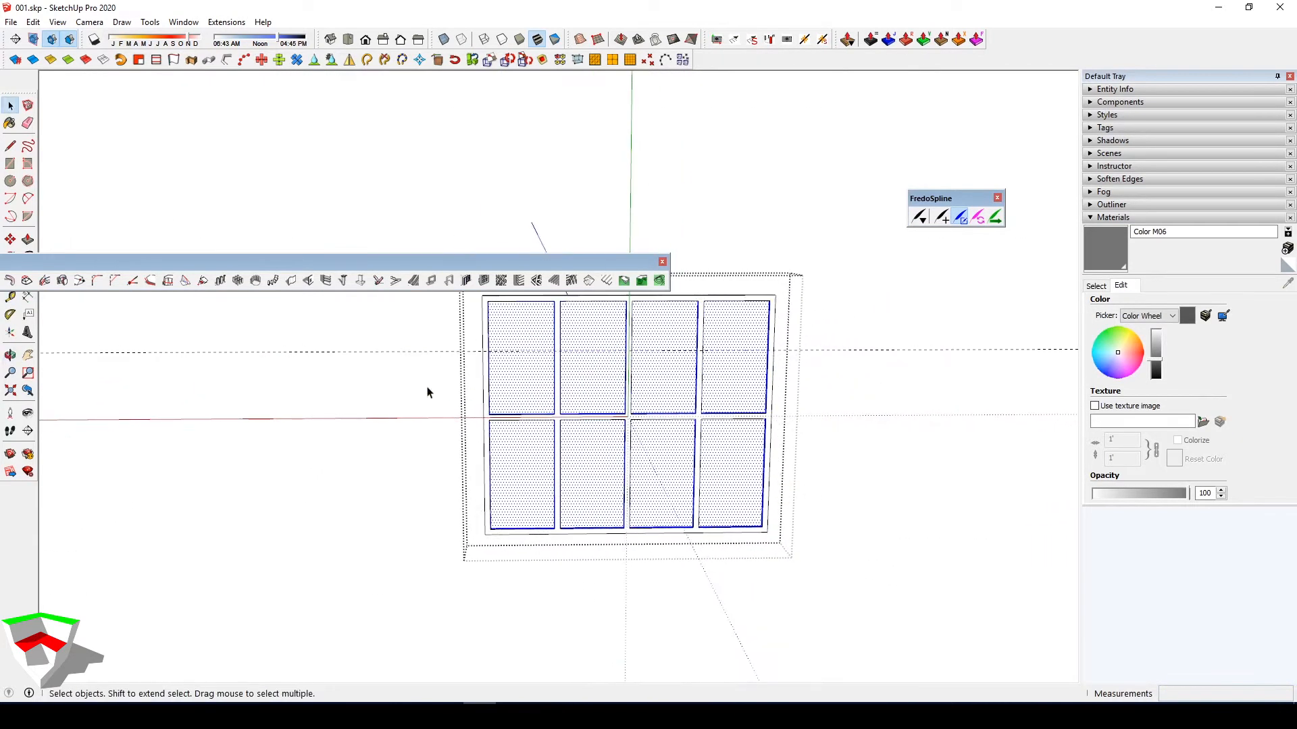
Move the window's horizontal divider up about 88.2 cm to the guide and close the group
drag(426, 388, 946, 466)
scroll(787, 416, up, 3)
middle_drag(786, 416, 769, 413)
scroll(770, 411, up, 2)
key(m)
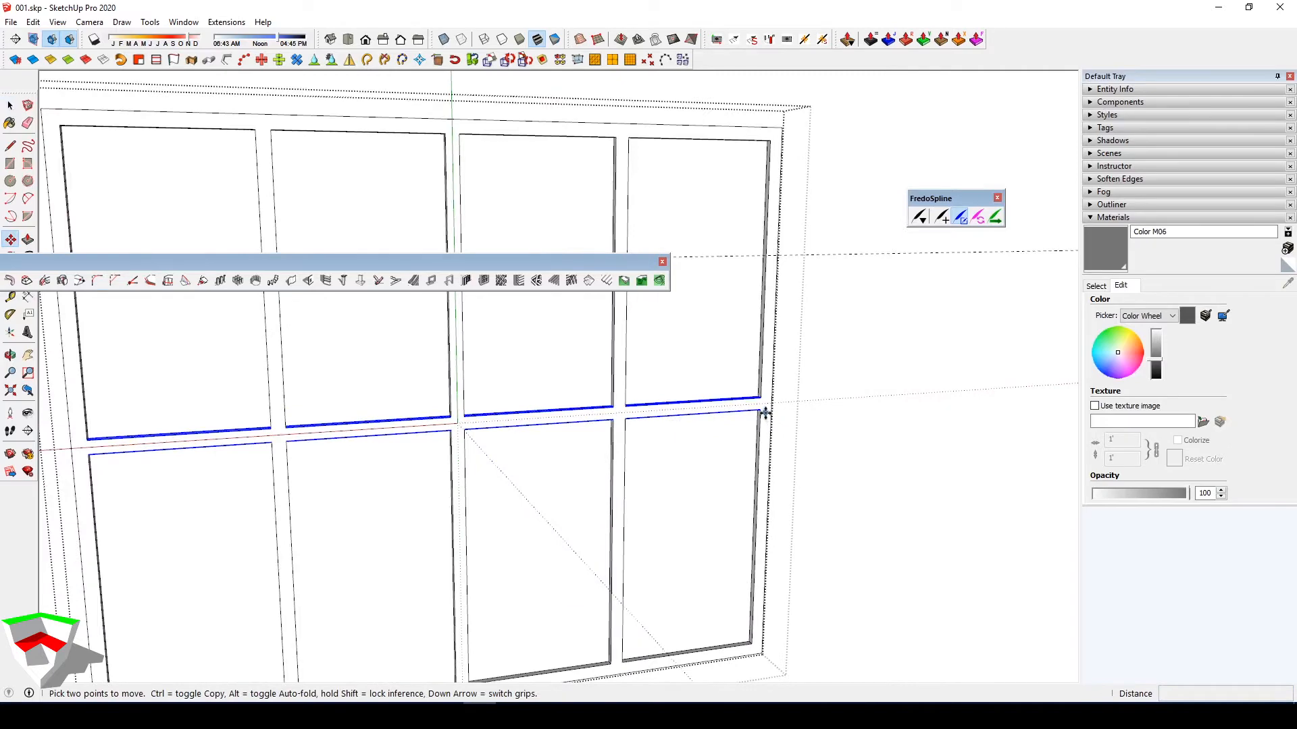
click(762, 414)
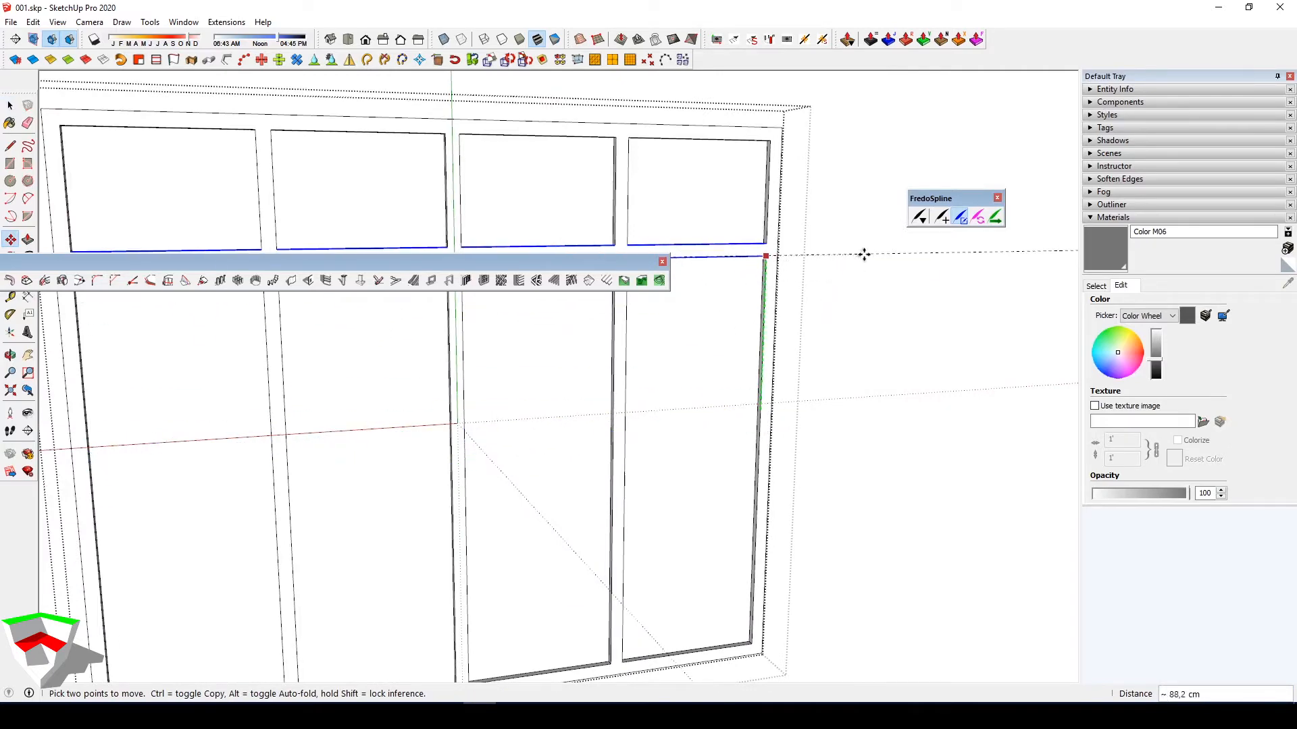
scroll(786, 253, up, 2)
scroll(761, 257, up, 2)
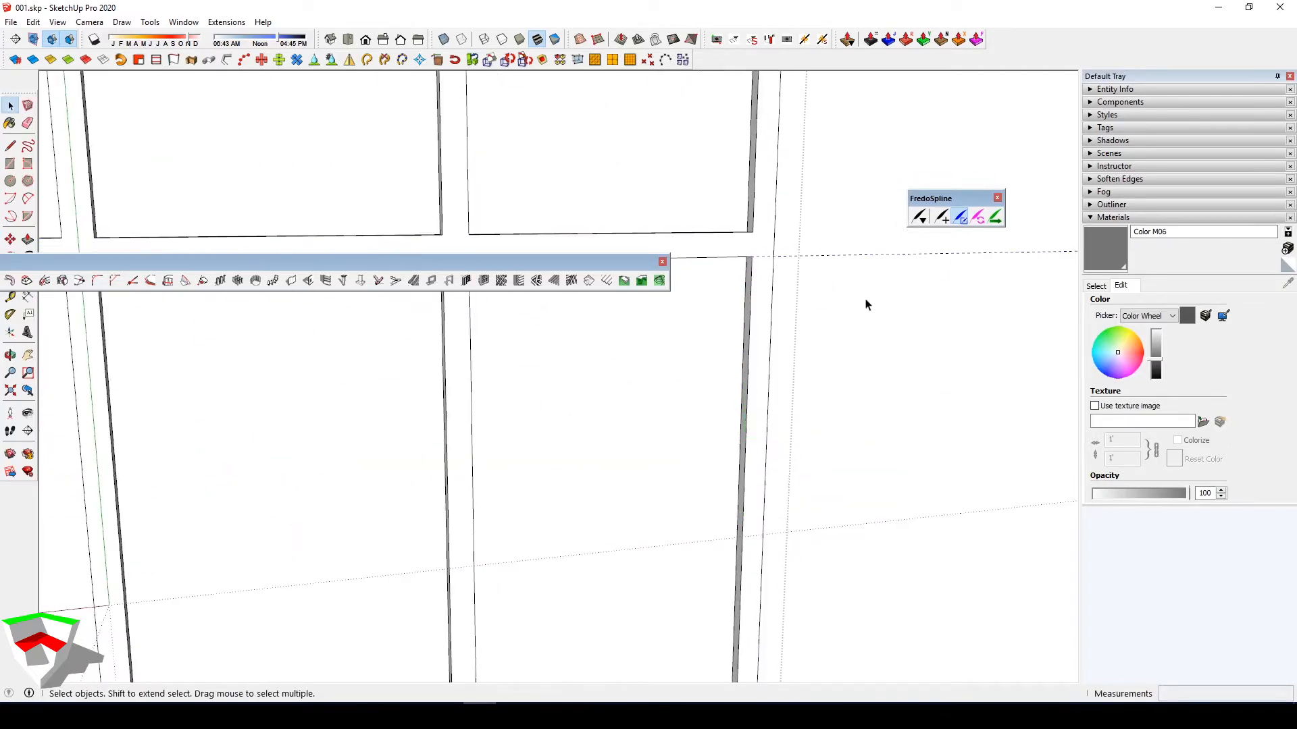
scroll(871, 318, down, 5)
middle_drag(897, 344, 695, 494)
key(Escape)
Open the window group and paint the upper and lower panes of the two right-hand columns with Color M06
click(763, 375)
scroll(763, 379, down, 3)
scroll(756, 466, up, 5)
scroll(799, 440, down, 3)
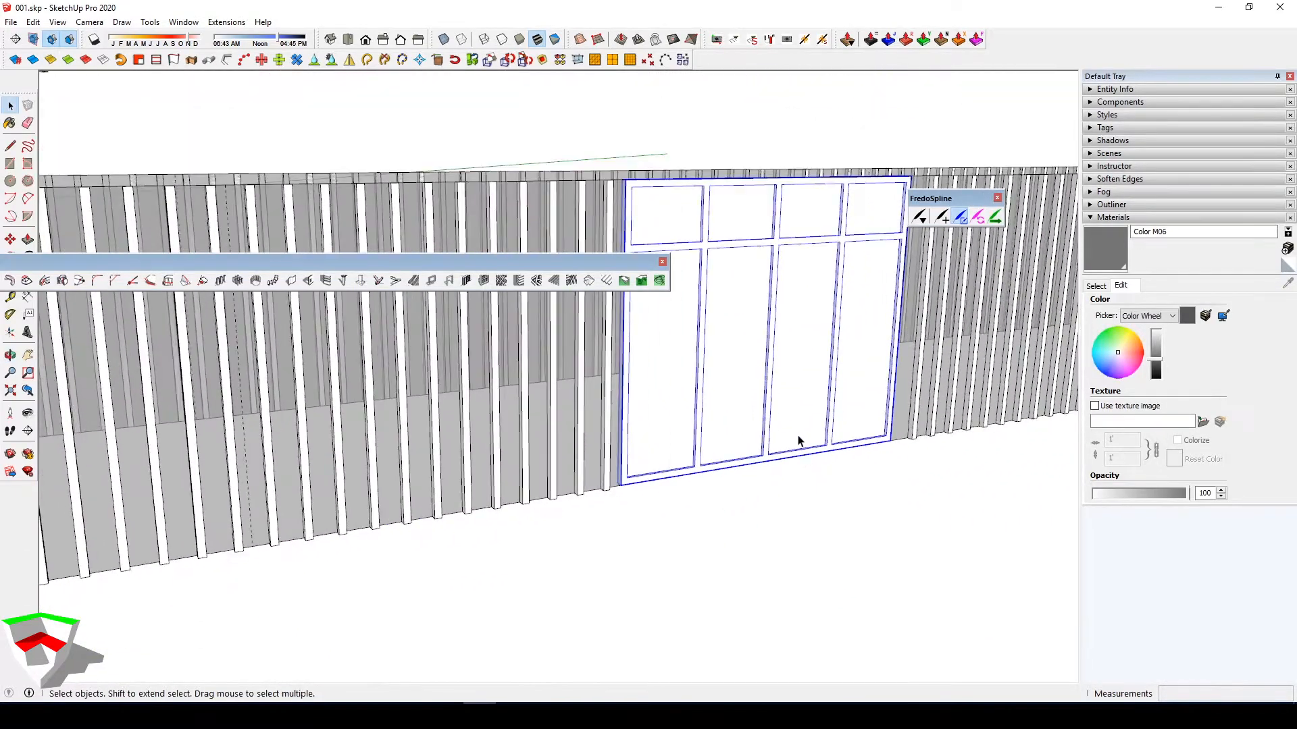
mouse_move(799, 439)
middle_down()
mouse_move(819, 419)
mouse_move(804, 437)
middle_up()
scroll(797, 405, up, 5)
double_click(796, 400)
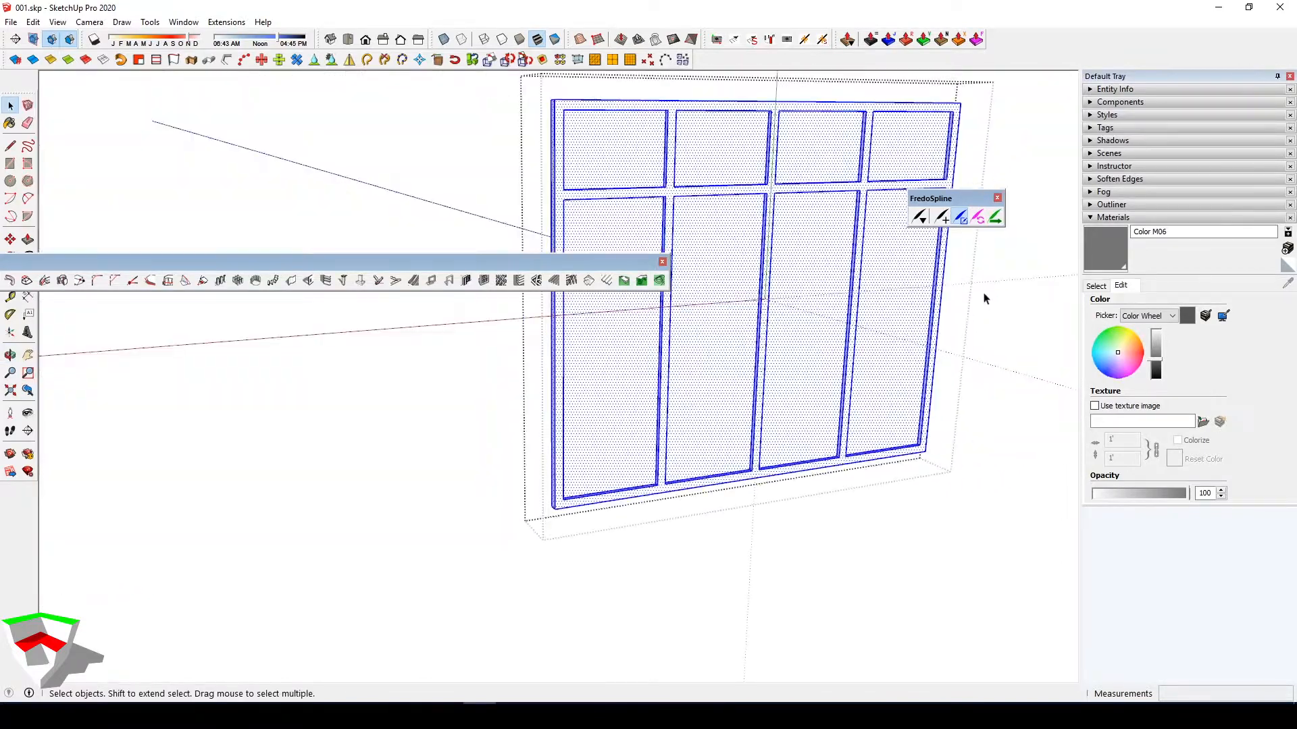
click(814, 326)
key(b)
click(842, 278)
click(888, 262)
click(901, 169)
click(847, 149)
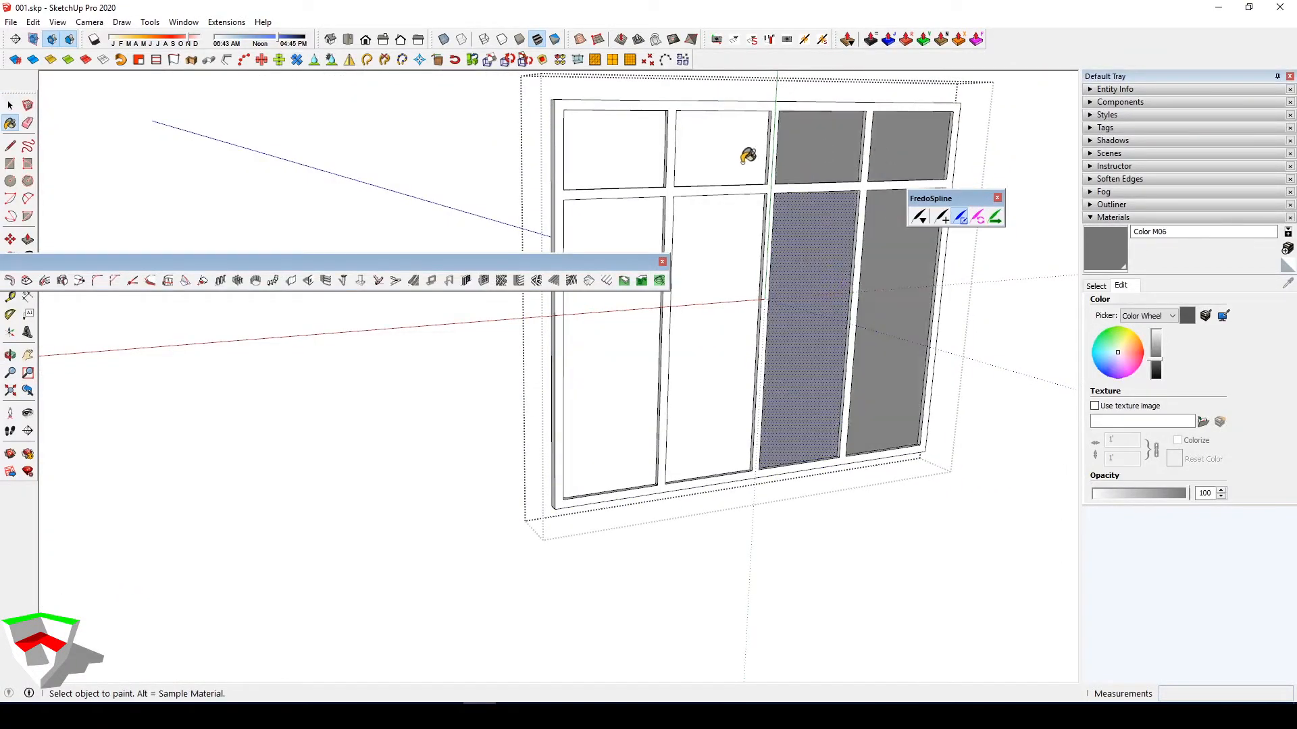
Paint the panes of the two left-hand columns with Color M06, undoing stray fills on the frame
click(748, 156)
click(728, 219)
click(642, 193)
click(645, 155)
key(ctrl+z)
key(ctrl+z)
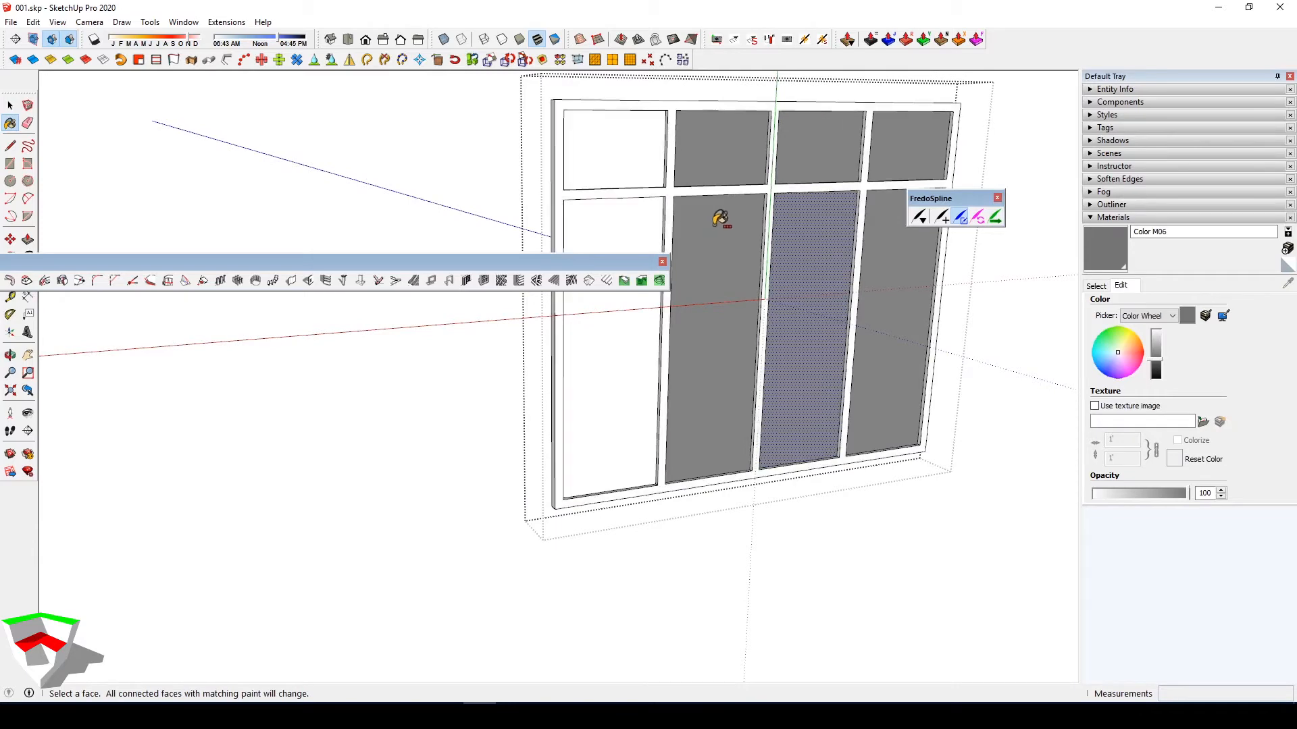
click(650, 220)
click(638, 154)
Paint the reverse sides of the window panes with Color M06 and leave the group
middle_drag(311, 206, 562, 235)
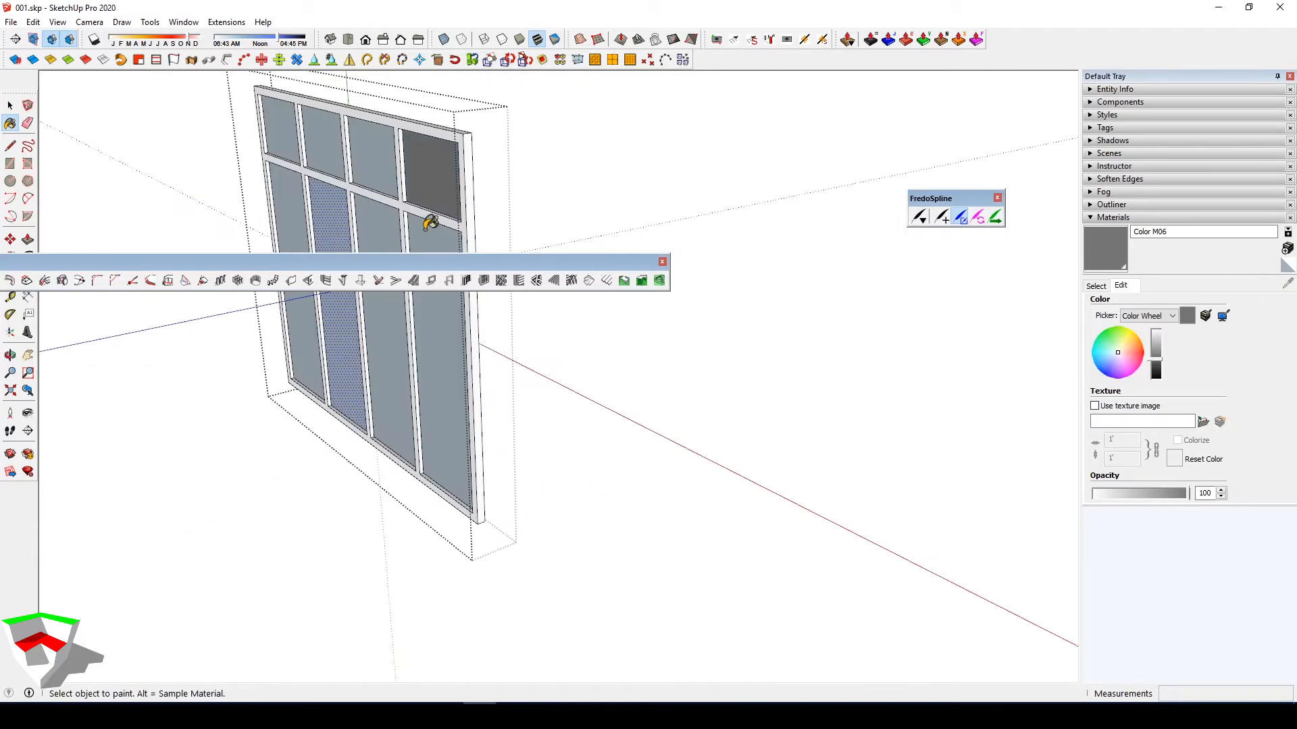
click(430, 223)
click(379, 176)
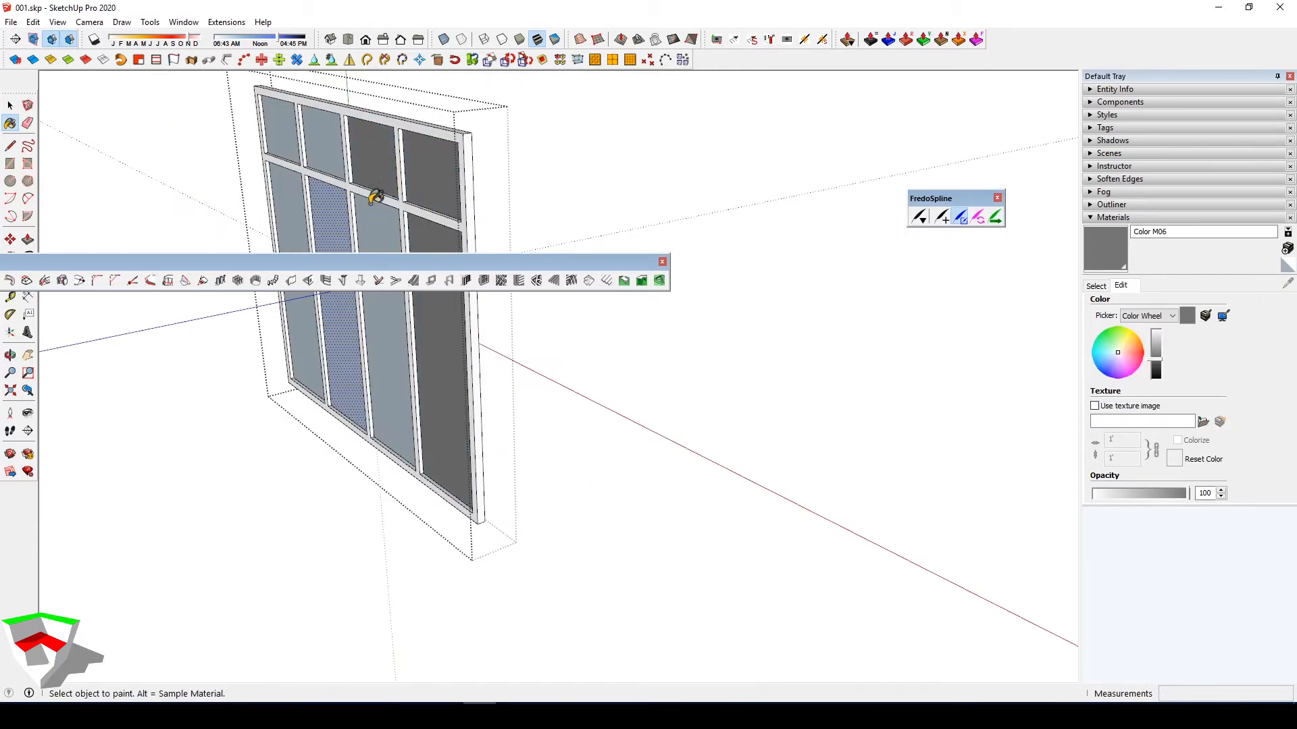
key(space)
click(489, 307)
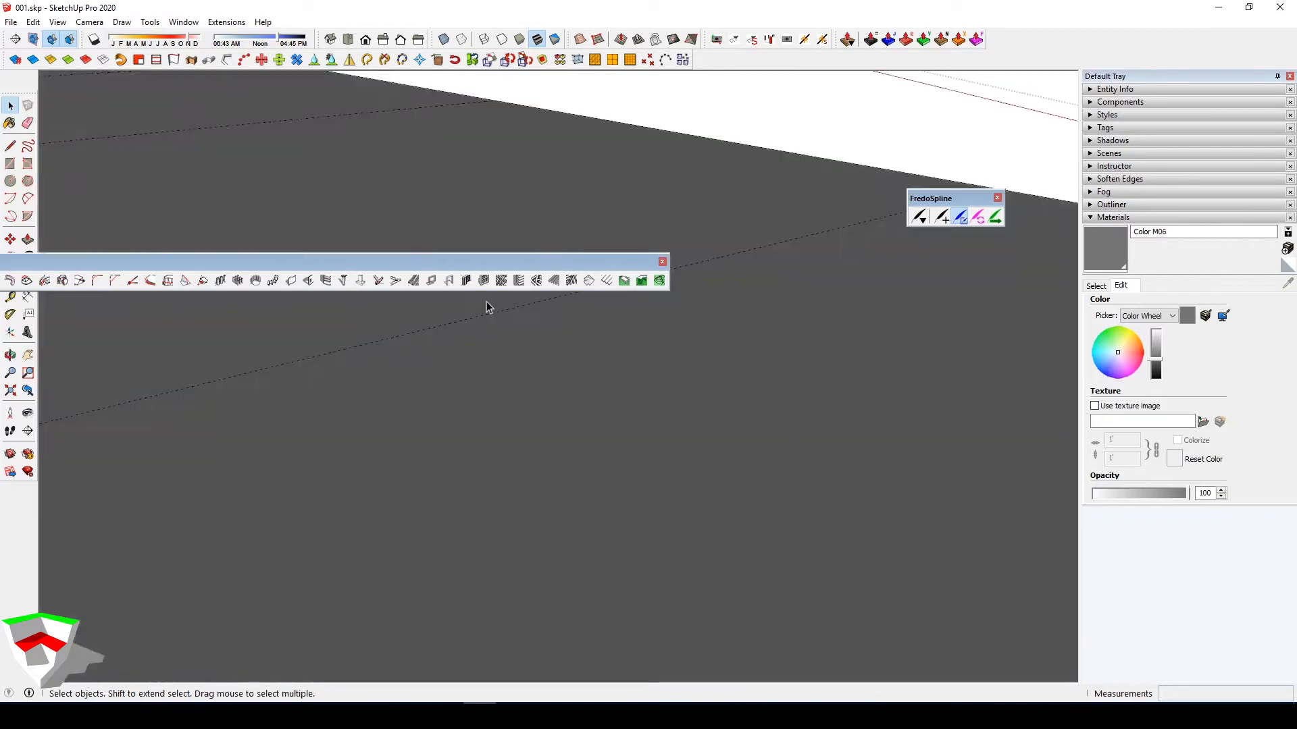
Close the floating 1001bit and FredoSpline toolbars
middle_drag(489, 306, 156, 396)
scroll(316, 397, down, 10)
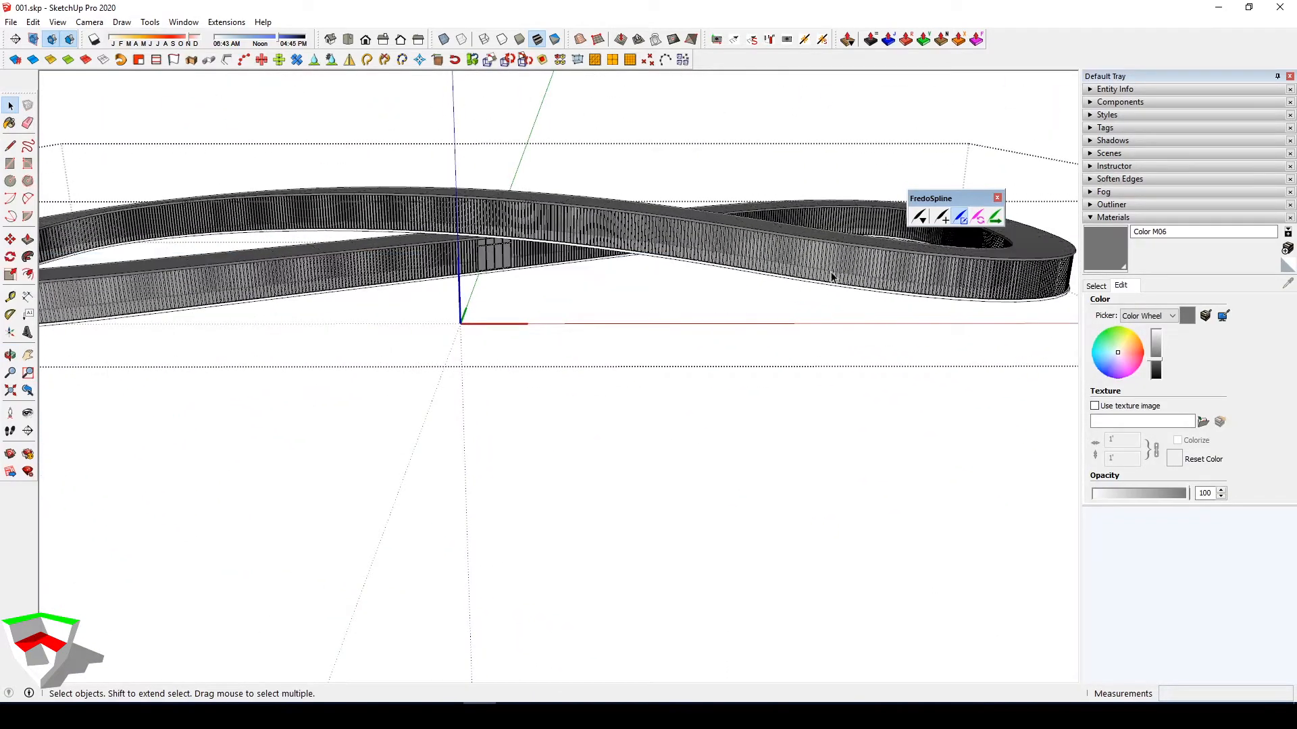
click(998, 198)
Turn on shadows and examine the window and the structure's crossing from several viewpoints
scroll(606, 274, up, 3)
middle_drag(521, 310, 697, 261)
scroll(697, 261, down, 3)
middle_drag(645, 227, 522, 222)
scroll(524, 222, up, 4)
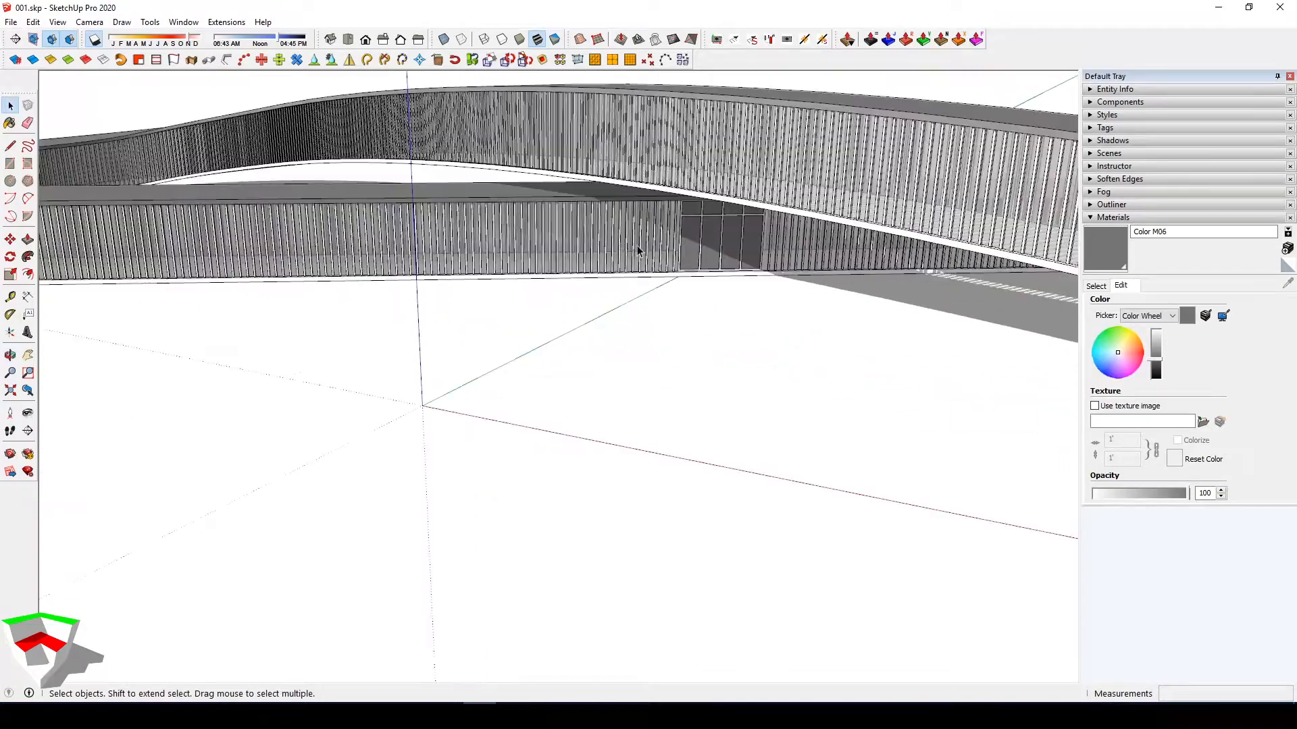
middle_drag(640, 245, 703, 276)
scroll(722, 249, up, 4)
scroll(682, 241, up, 4)
scroll(689, 273, down, 4)
scroll(687, 277, down, 8)
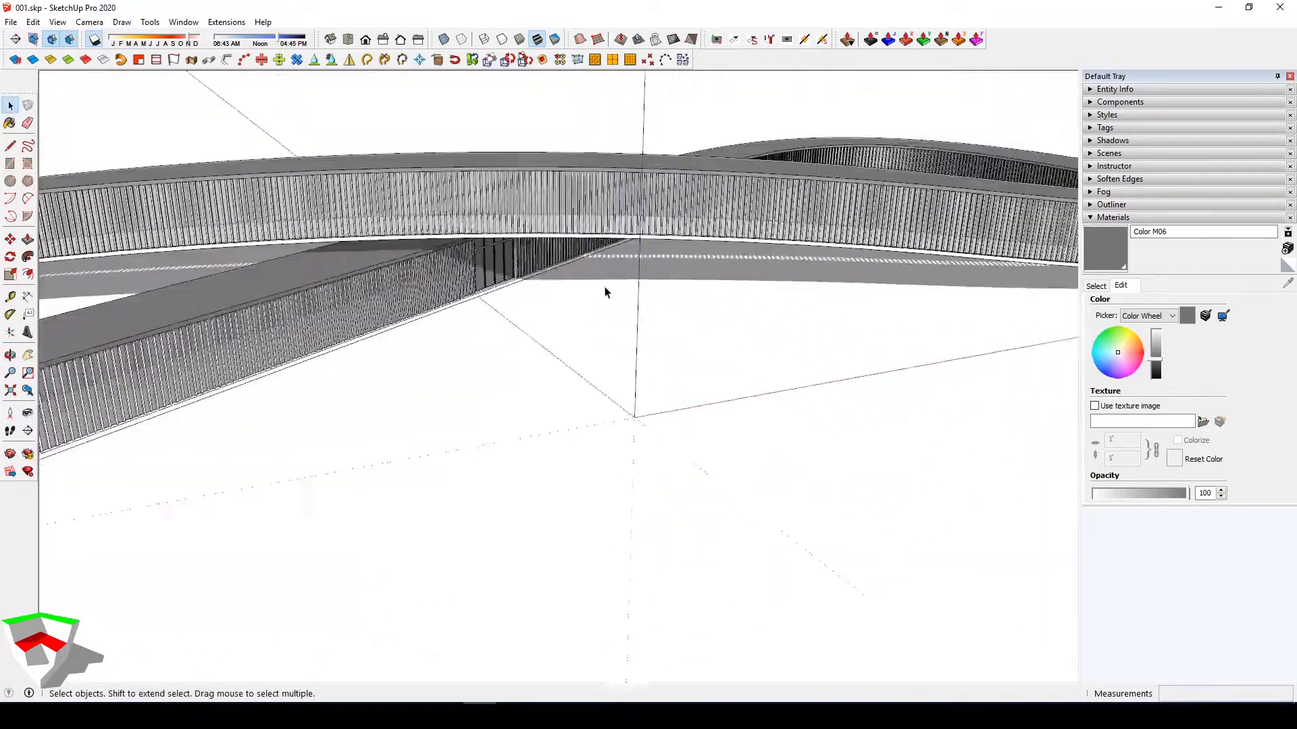
middle_drag(613, 292, 362, 318)
scroll(580, 337, up, 3)
middle_drag(580, 338, 298, 364)
scroll(680, 333, down, 5)
scroll(550, 341, up, 2)
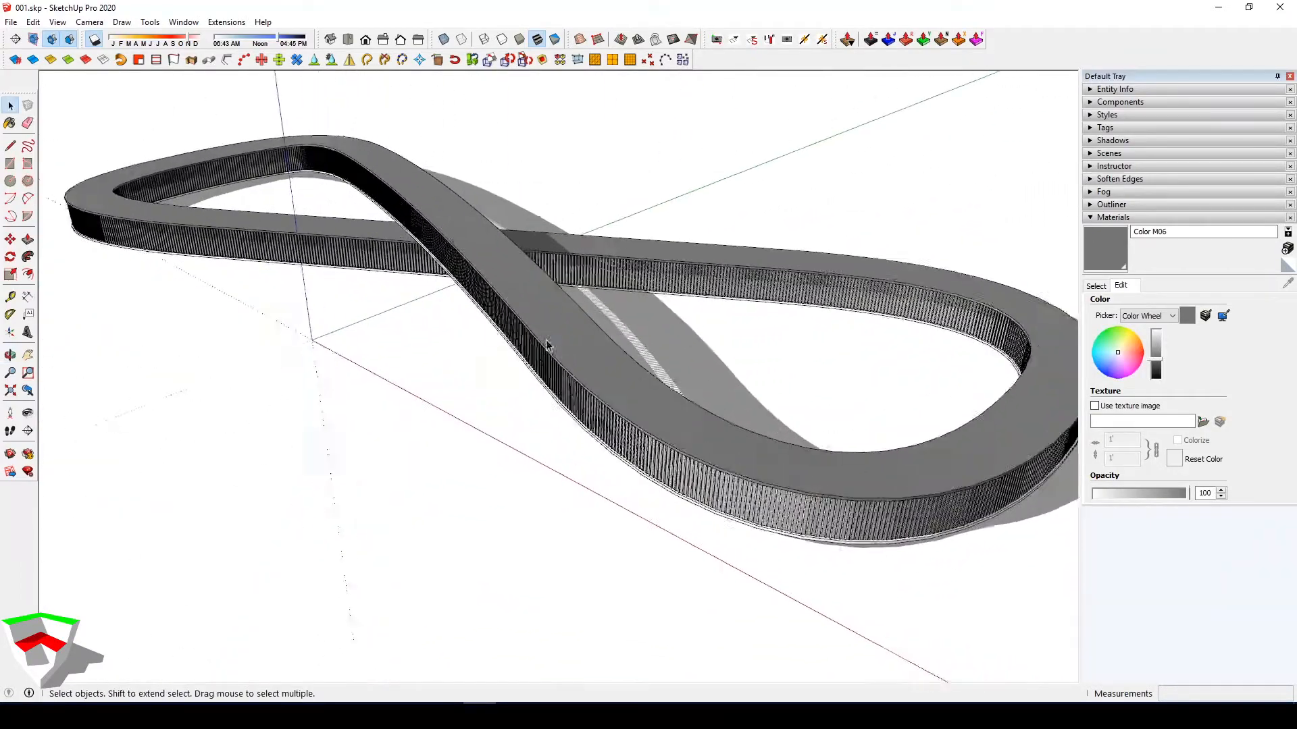
click(10, 23)
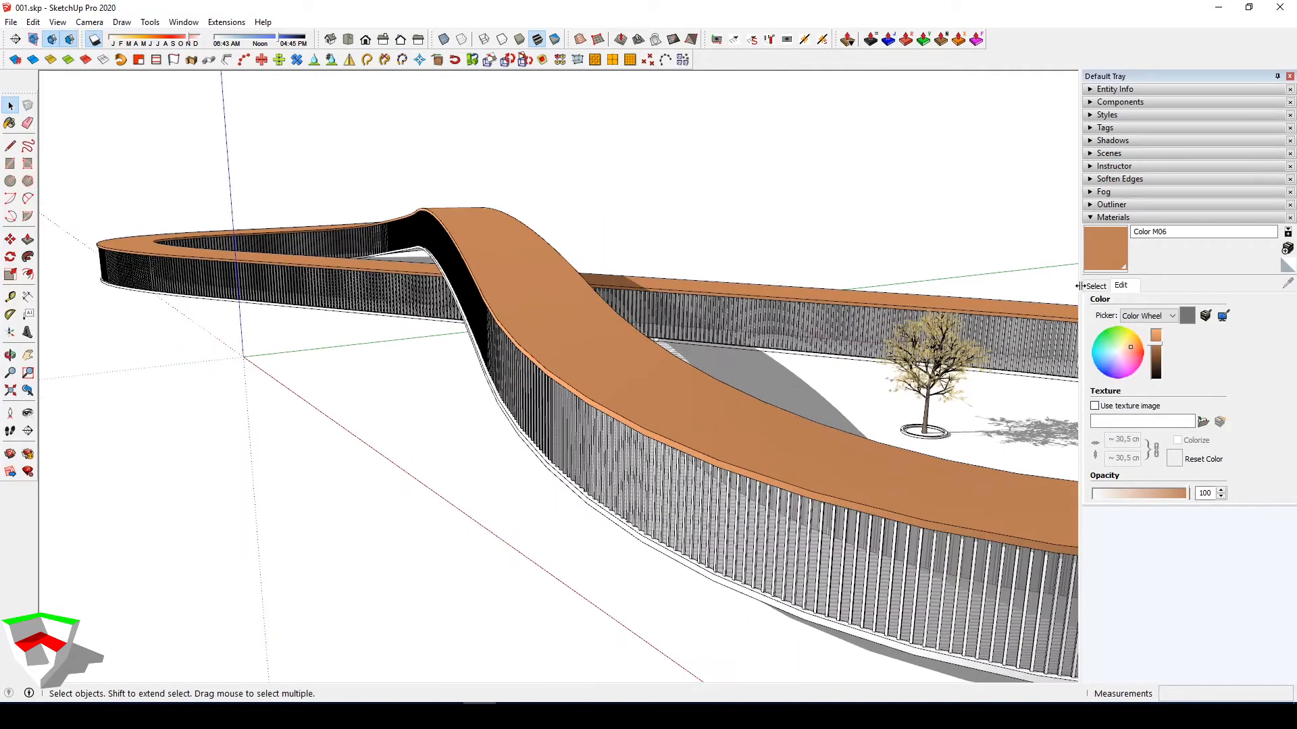
Open the upper slab's group and paint all its faces with Color C04 from the Colors library
click(1093, 285)
scroll(1202, 350, up, 10)
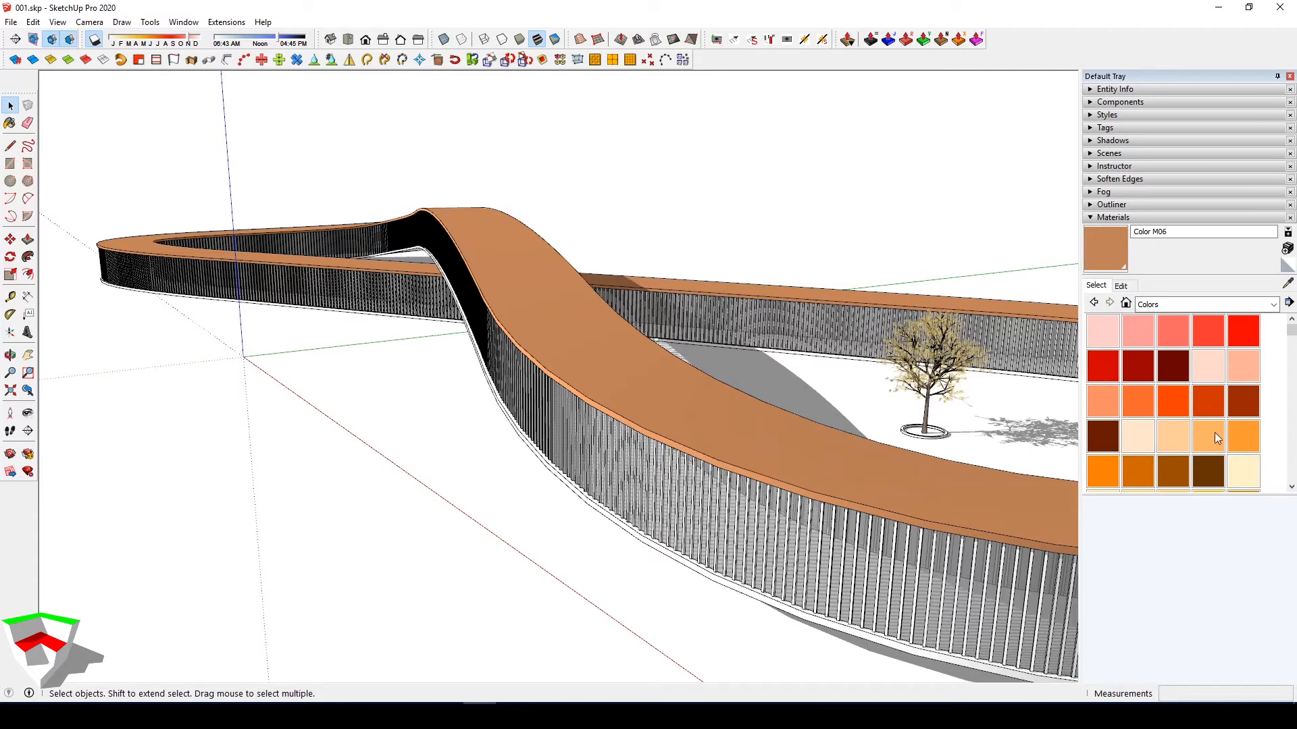
triple_click(635, 363)
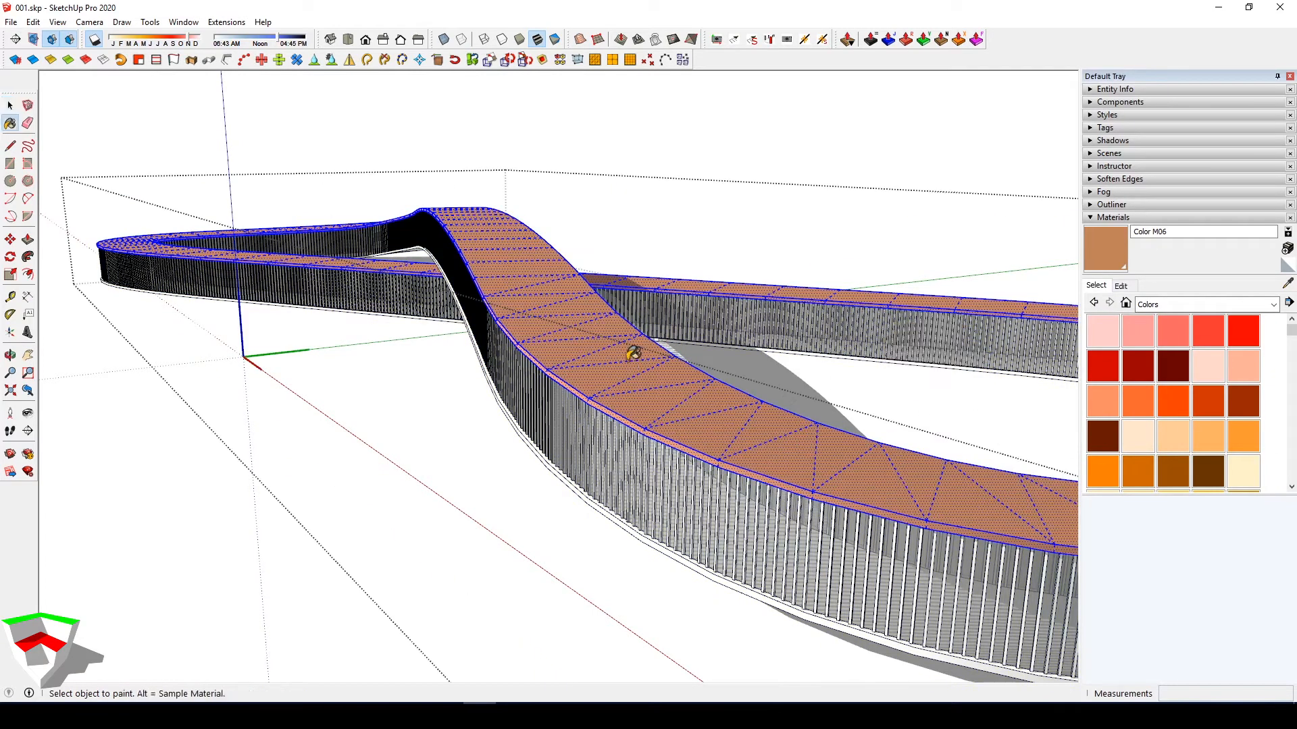
click(1244, 437)
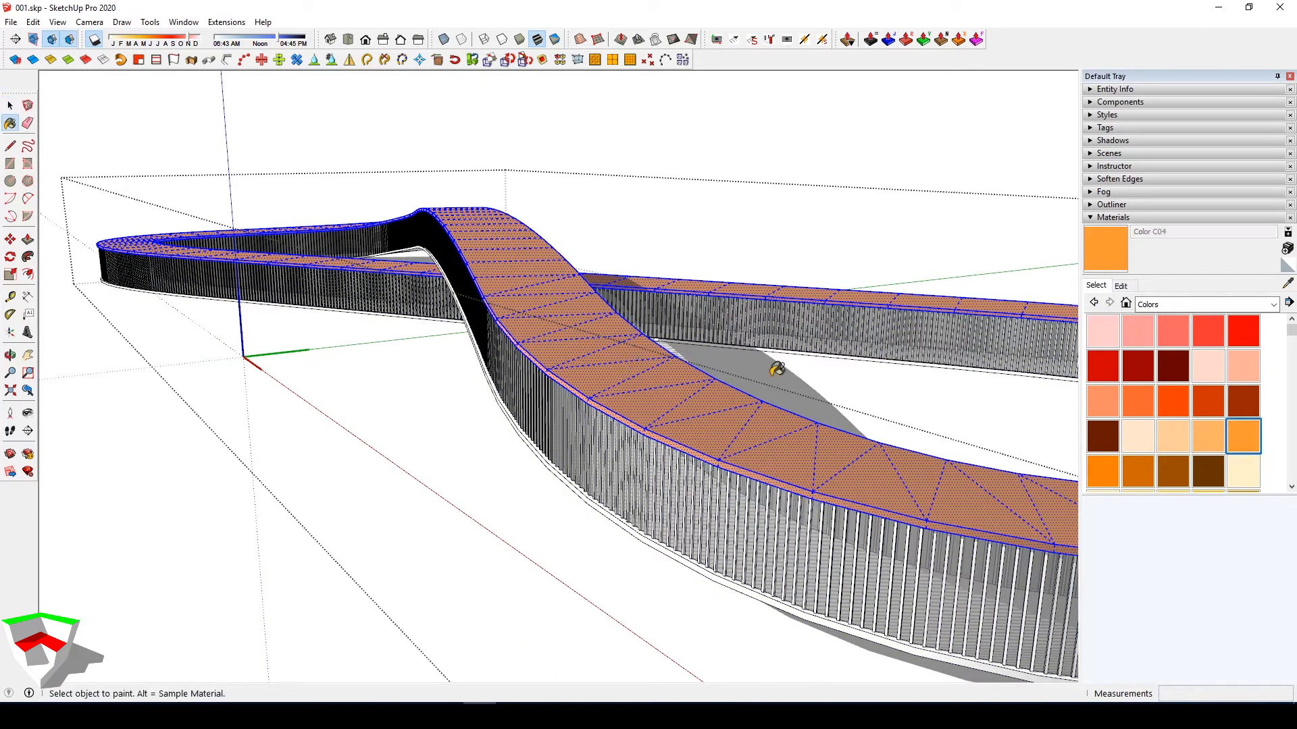
click(637, 373)
key(space)
Paint all faces of the lower slab with Color C04 and leave its group
click(550, 477)
scroll(550, 477, up, 3)
triple_click(549, 456)
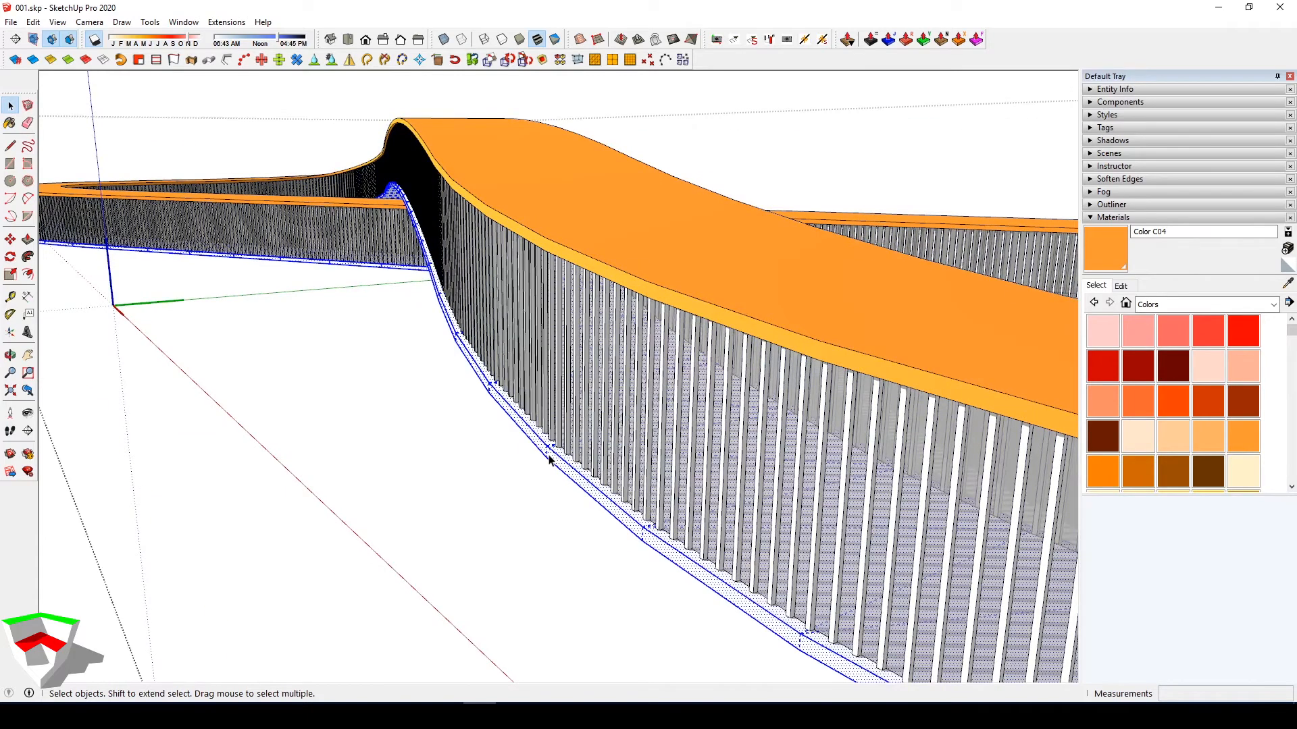
key(b)
click(548, 456)
key(space)
click(548, 473)
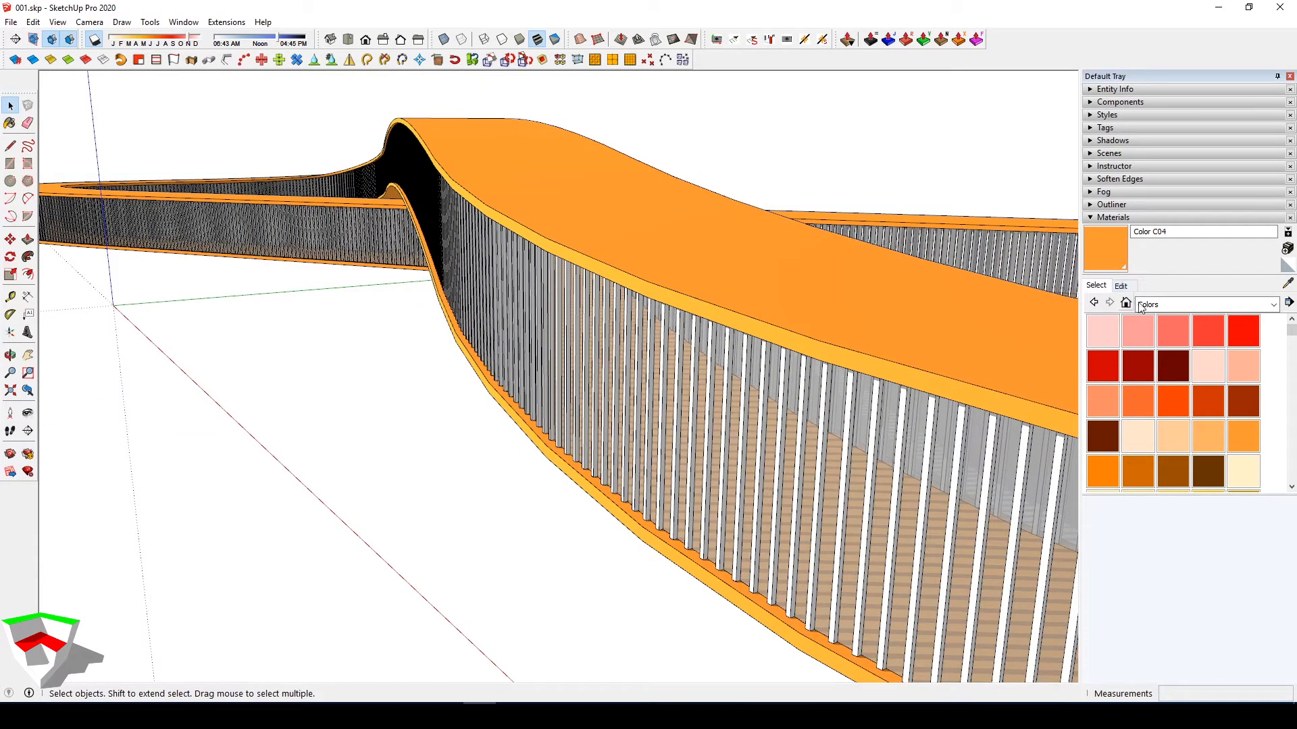
Edit Color C04 to a slightly darker, more muted orange
click(1120, 286)
click(1157, 337)
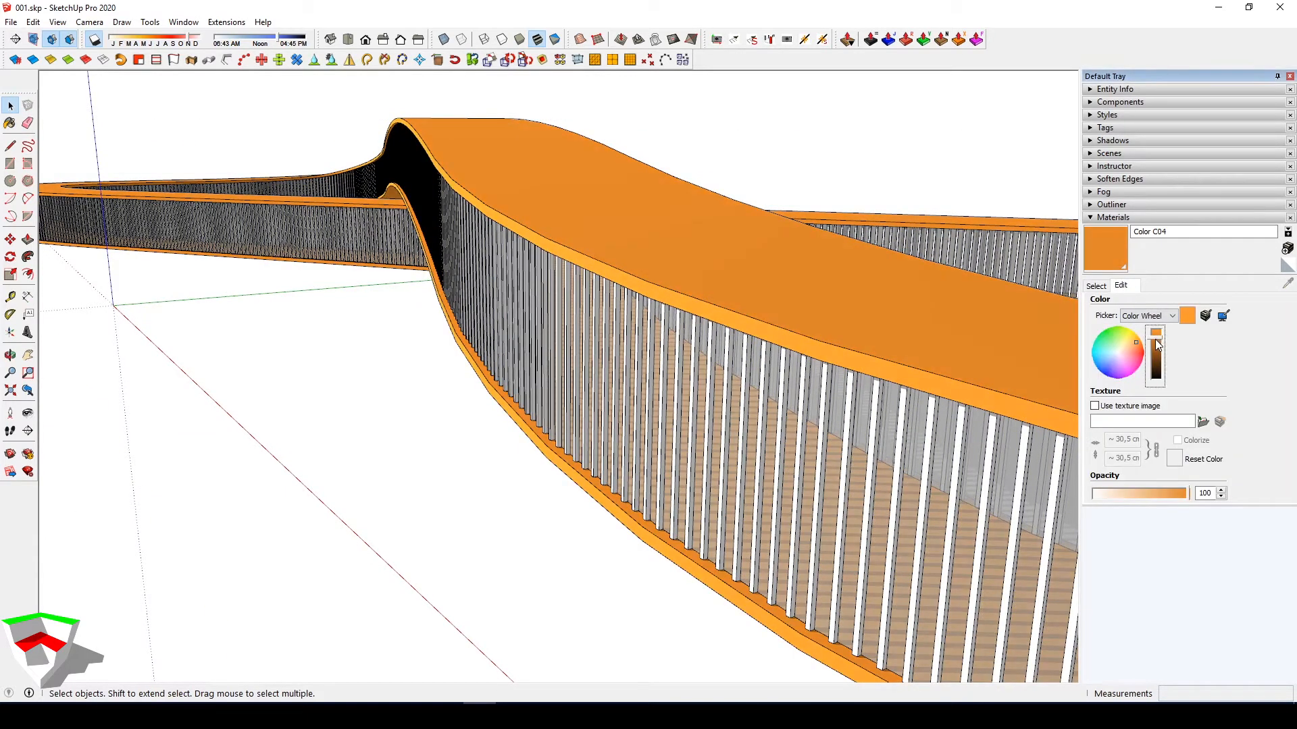
click(1135, 342)
Sample the semi-transparent Color M04 from the recessed wall and open the window group under the crossing for editing
middle_drag(830, 323, 658, 311)
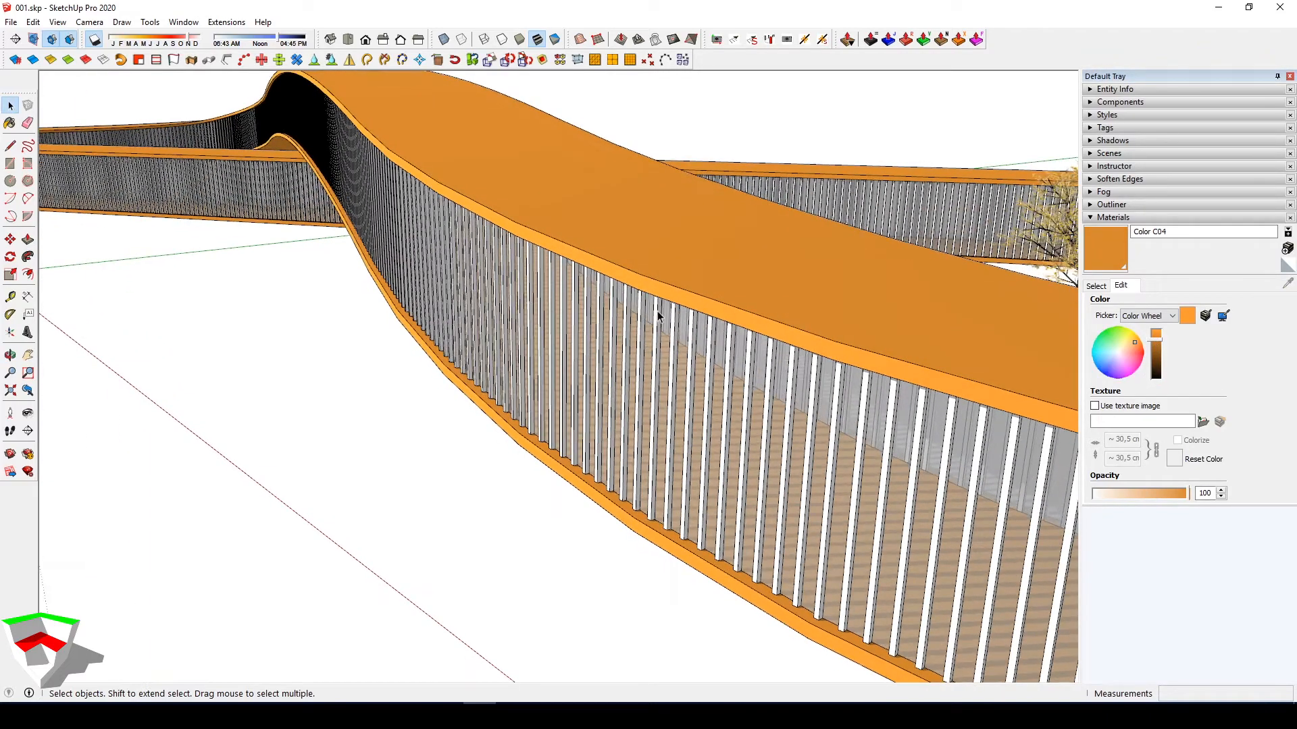
scroll(555, 279, down, 5)
middle_drag(555, 284, 581, 337)
scroll(608, 302, down, 3)
scroll(469, 292, up, 10)
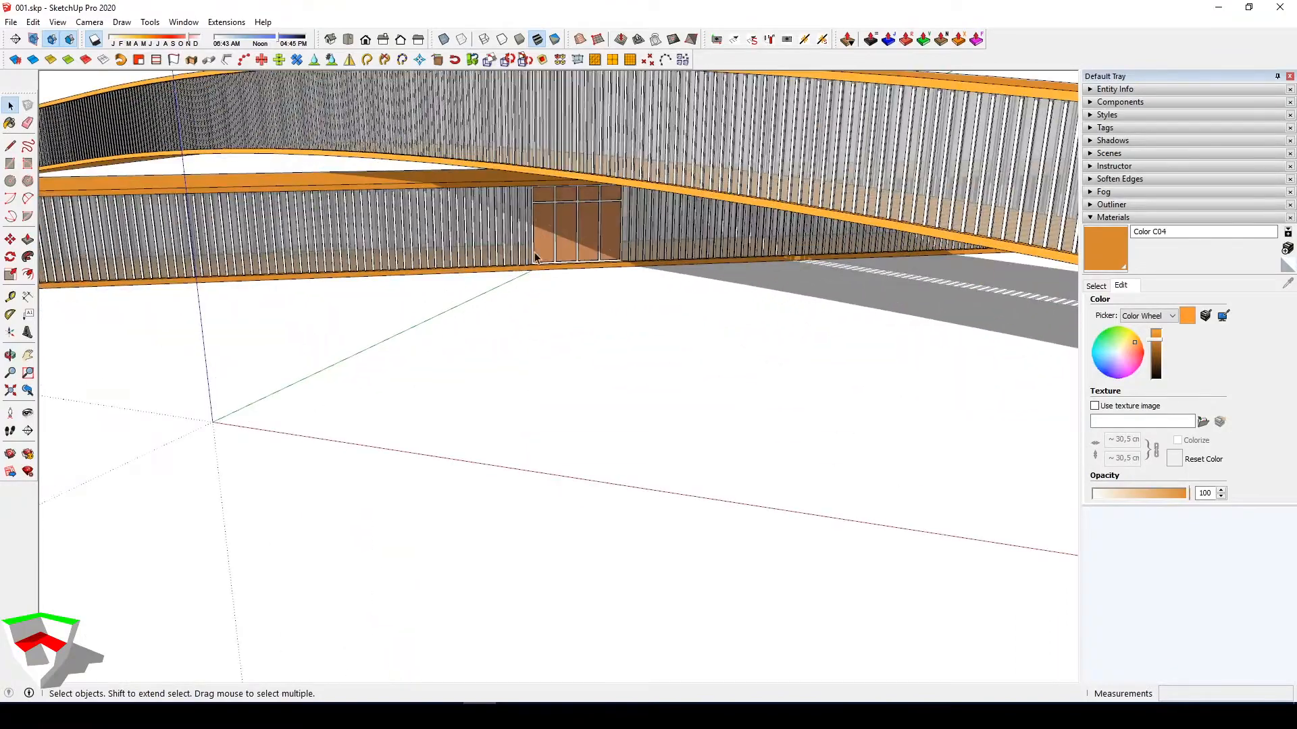
middle_drag(536, 257, 736, 200)
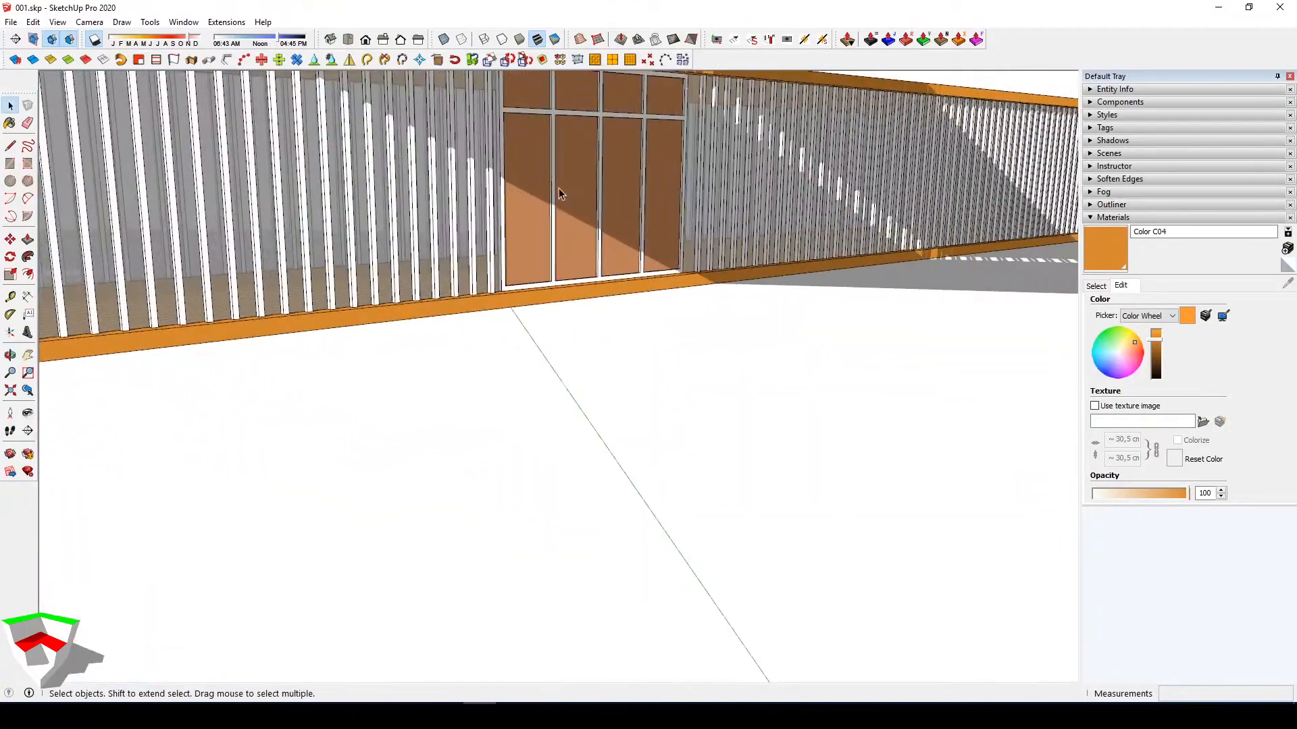
scroll(558, 189, up, 3)
shift+middle_drag(918, 260, 910, 340)
key(b)
scroll(337, 307, up, 1)
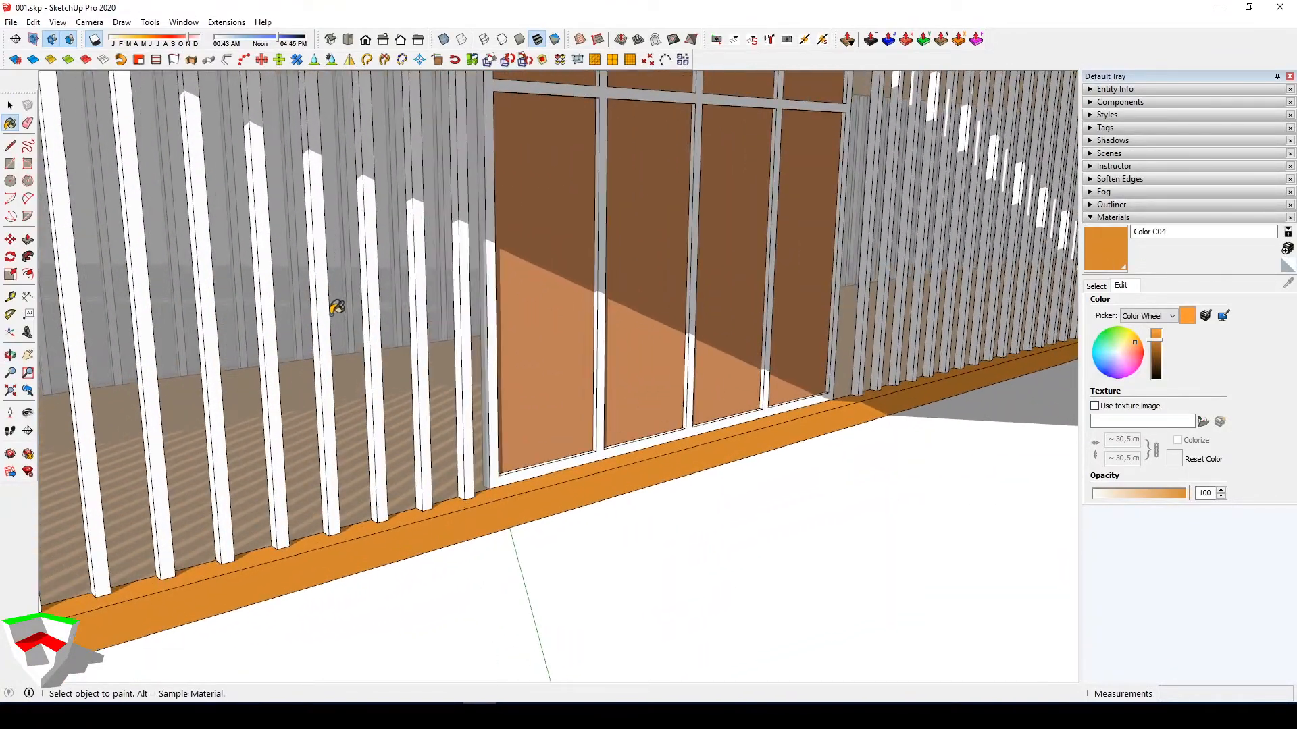
double_click(548, 277)
triple_click(549, 277)
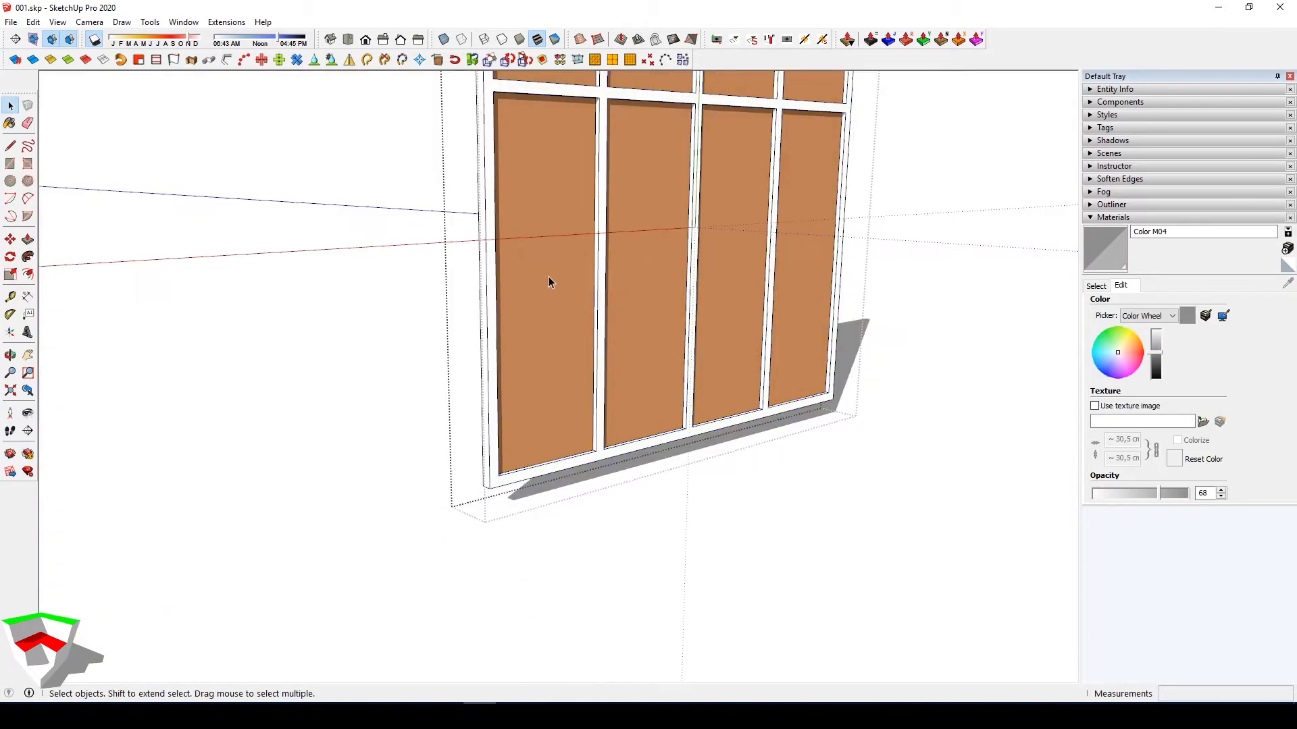
Paint the front faces of all eight window panes with Color M04
click(538, 262)
key(b)
click(537, 261)
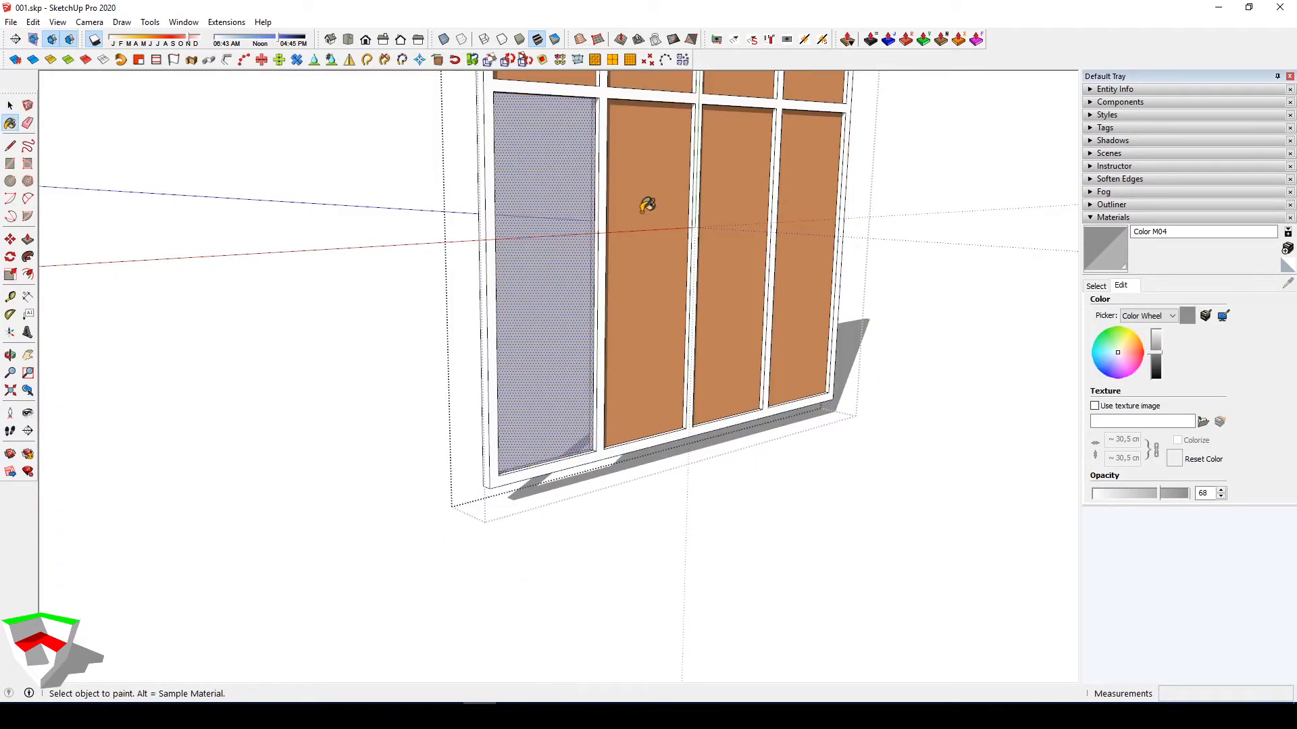
click(648, 203)
click(740, 193)
click(801, 209)
shift+middle_drag(800, 210, 775, 376)
click(792, 199)
click(733, 184)
click(638, 191)
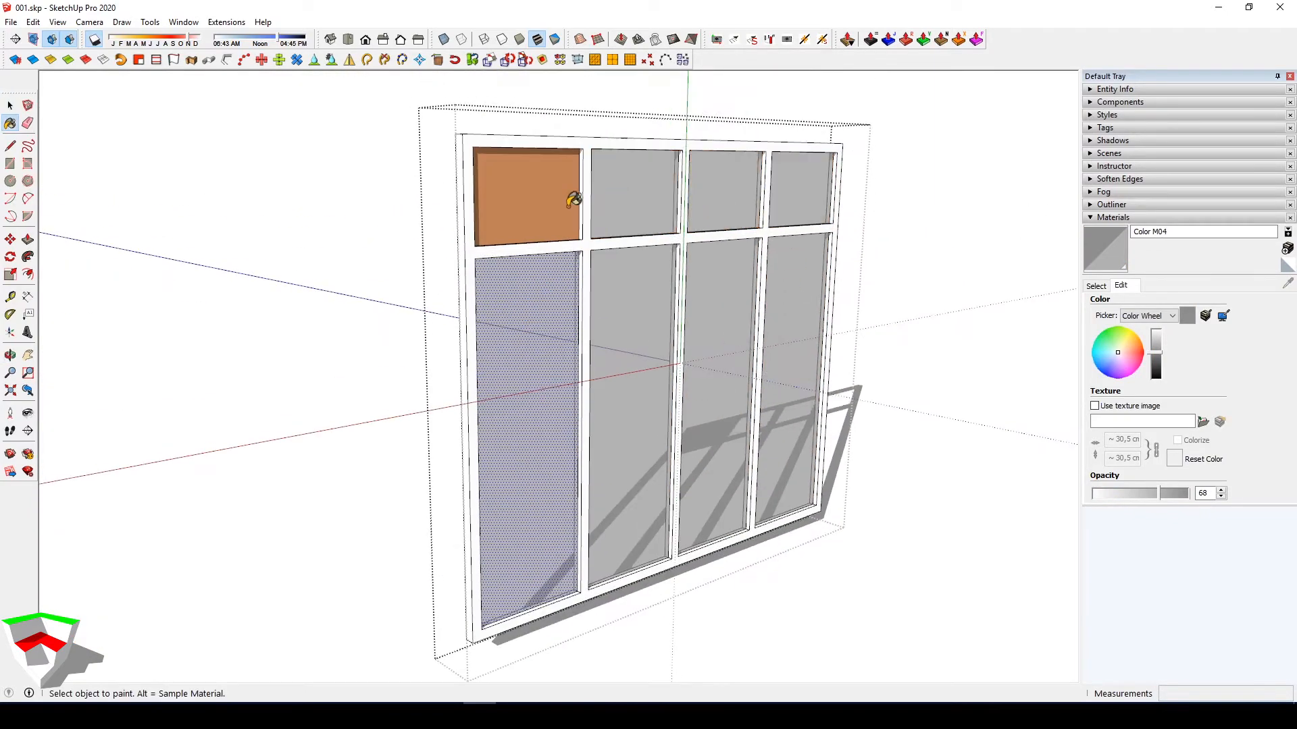
click(548, 199)
Paint the reverse sides of the window panes with Color M04 and leave the window group
middle_drag(608, 220, 980, 283)
click(490, 345)
click(469, 226)
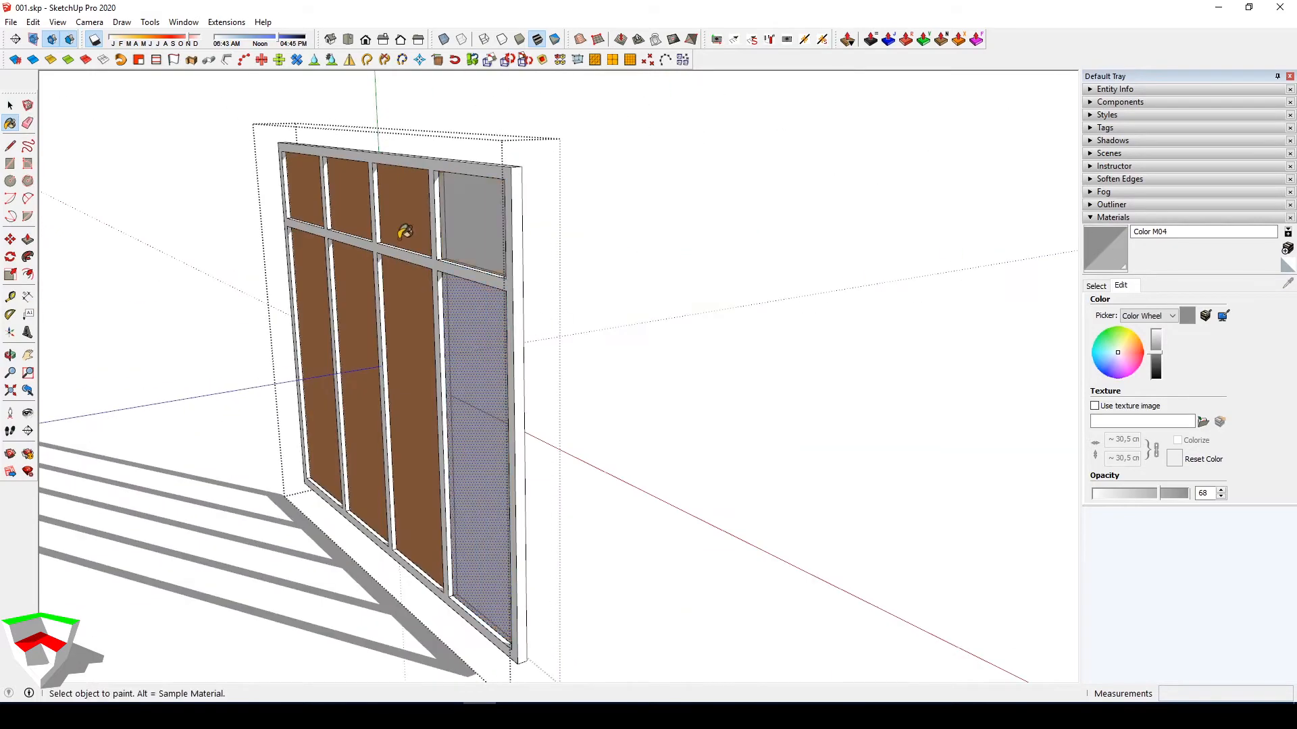
click(406, 289)
click(357, 284)
click(310, 257)
key(space)
click(594, 370)
scroll(538, 370, down, 5)
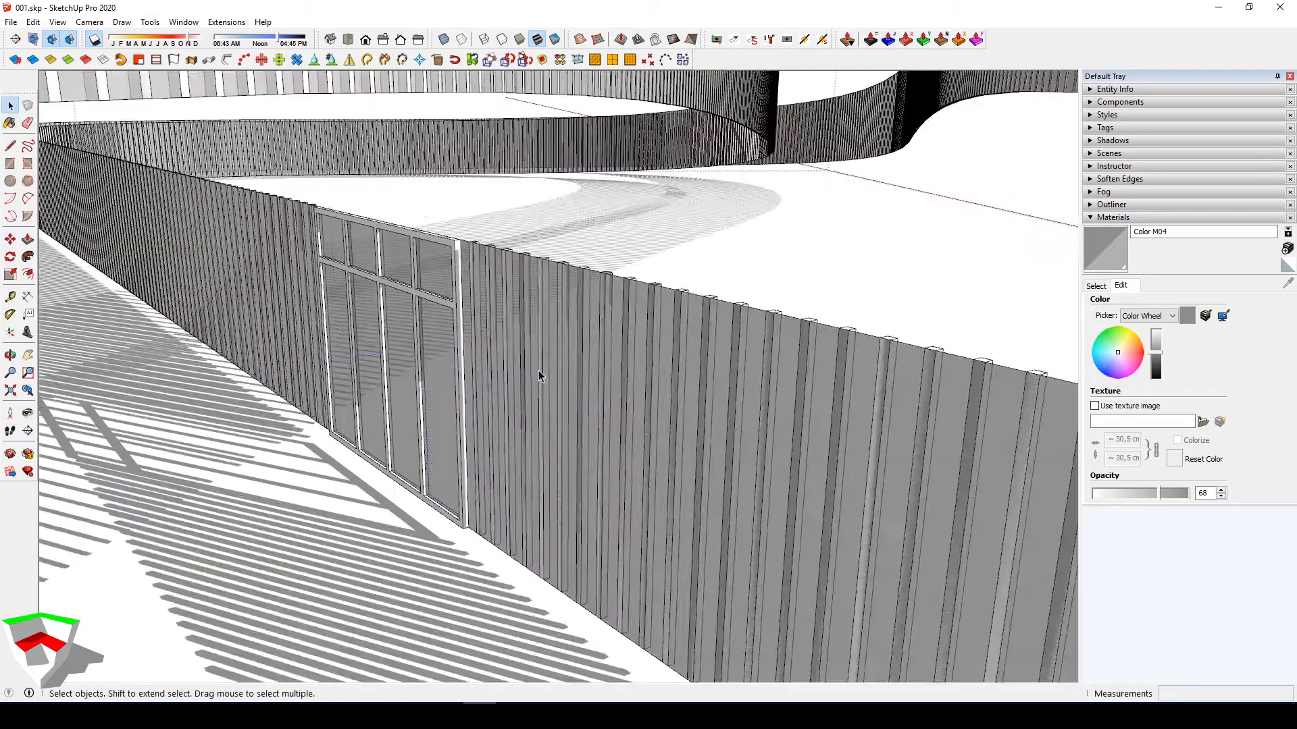
Leave the remaining open group and examine the recoloured structure from both ends
scroll(273, 394, down, 5)
mouse_move(433, 399)
middle_down()
mouse_move(608, 419)
mouse_move(406, 388)
middle_up()
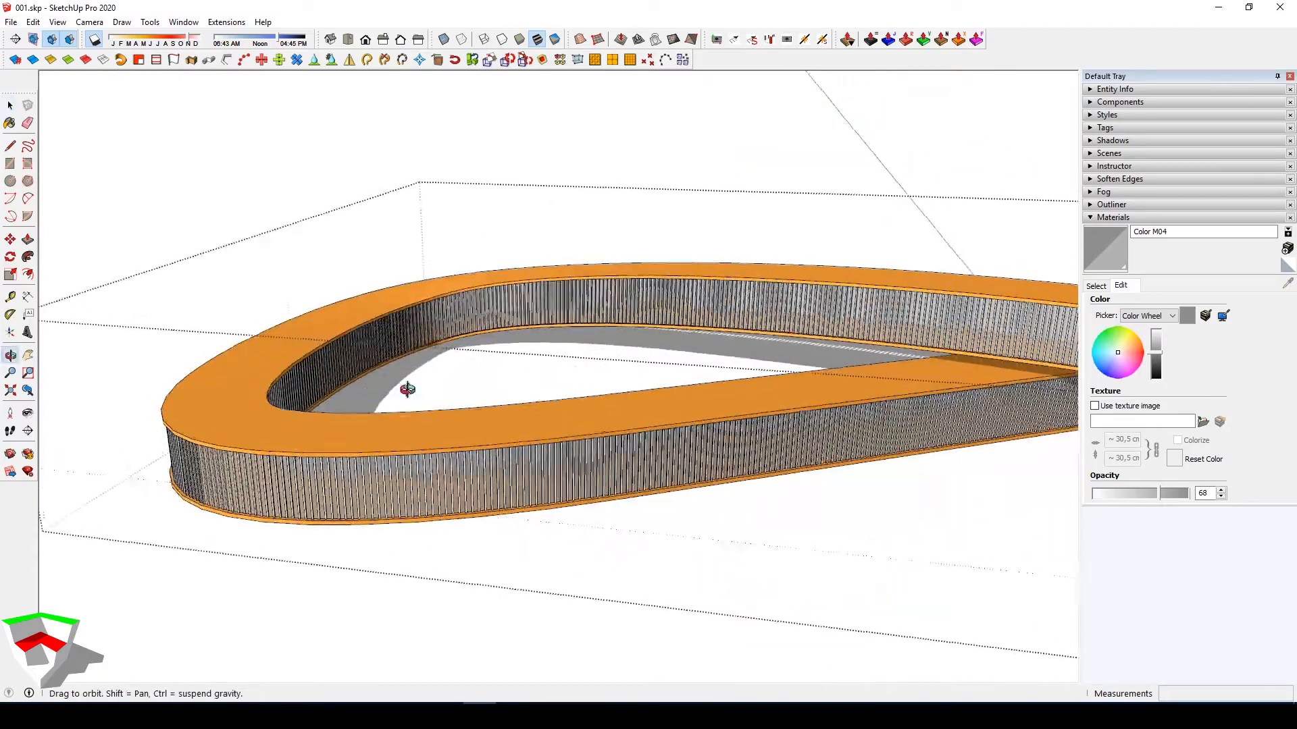
scroll(220, 516, up, 5)
shift+middle_drag(220, 516, 256, 487)
scroll(513, 419, down, 4)
scroll(255, 486, down, 3)
mouse_move(337, 534)
middle_down()
mouse_move(411, 547)
mouse_move(324, 543)
middle_up()
shift+middle_drag(324, 543, 81, 539)
click(416, 541)
scroll(417, 541, down, 3)
middle_drag(405, 537, 34, 510)
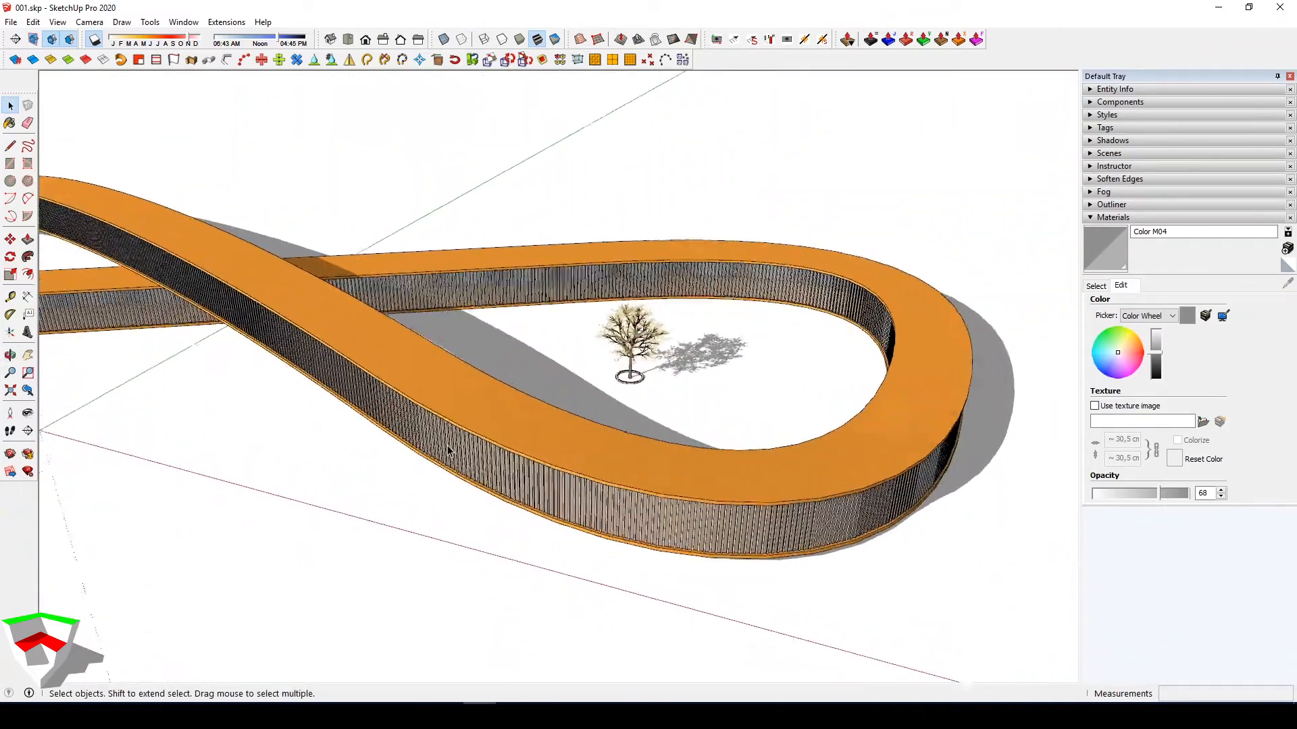
Select the tree inside the larger loop and copy it about 1268 cm toward the far inner edge
scroll(227, 211, up, 1)
middle_drag(642, 304, 469, 464)
scroll(468, 463, up, 3)
middle_drag(484, 344, 500, 394)
scroll(501, 394, up, 1)
click(492, 333)
middle_drag(492, 332, 743, 480)
scroll(743, 480, up, 3)
key(m)
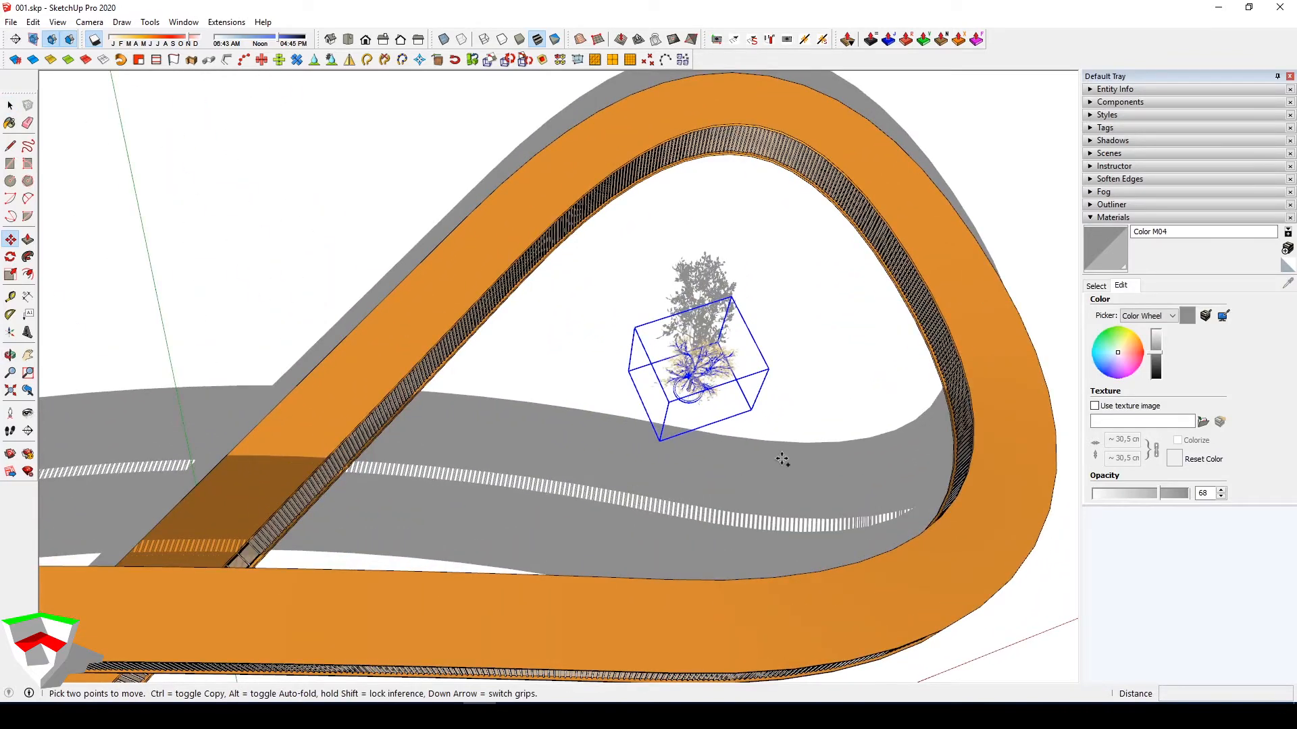
click(782, 458)
key(ctrl)
click(794, 295)
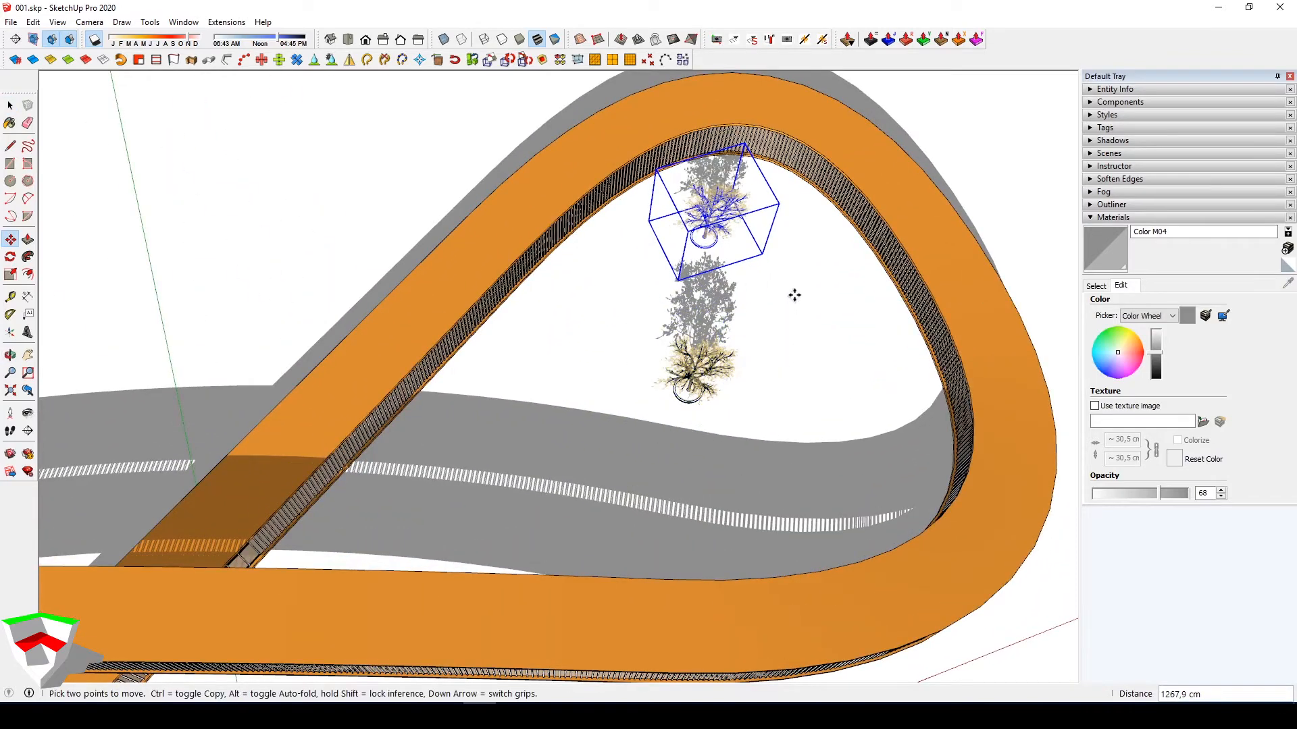
Place three more tree copies in the larger loop, two toward the crossing and one along the near inner edge
click(599, 446)
click(603, 355)
key(ctrl)
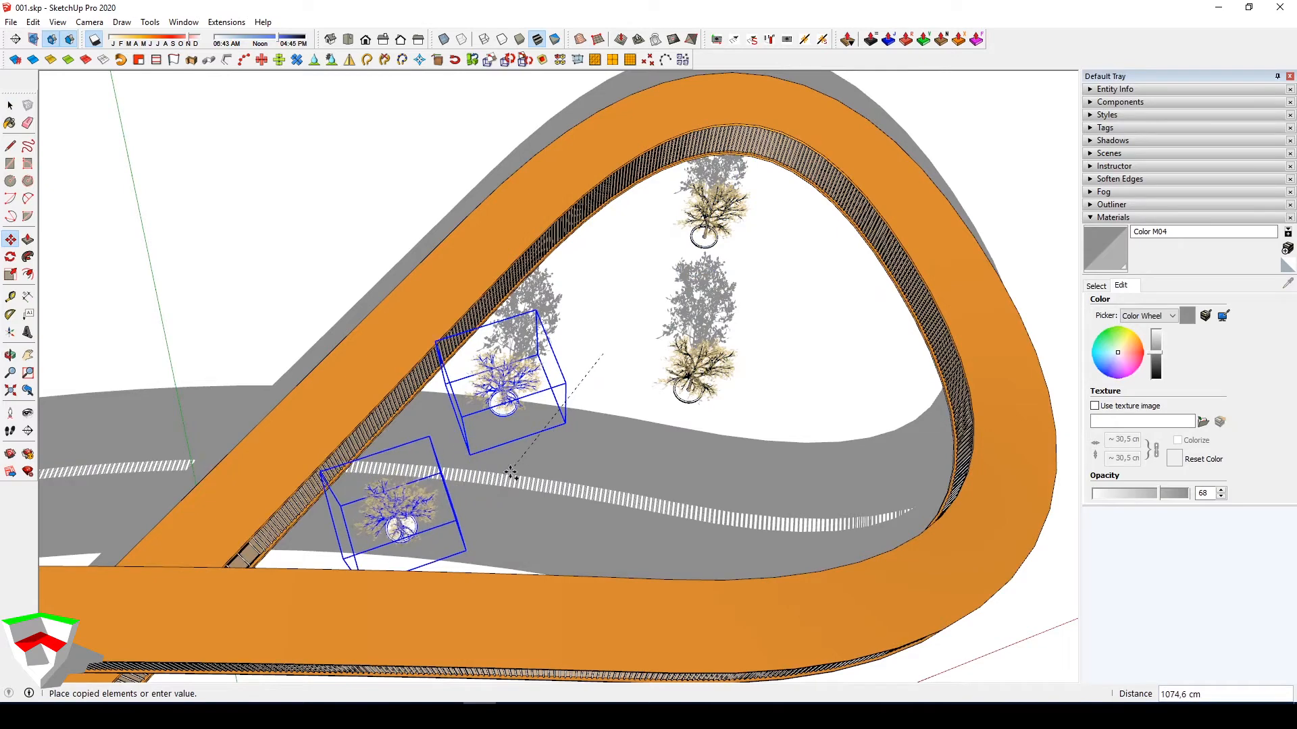
click(501, 473)
click(476, 488)
key(ctrl)
click(734, 491)
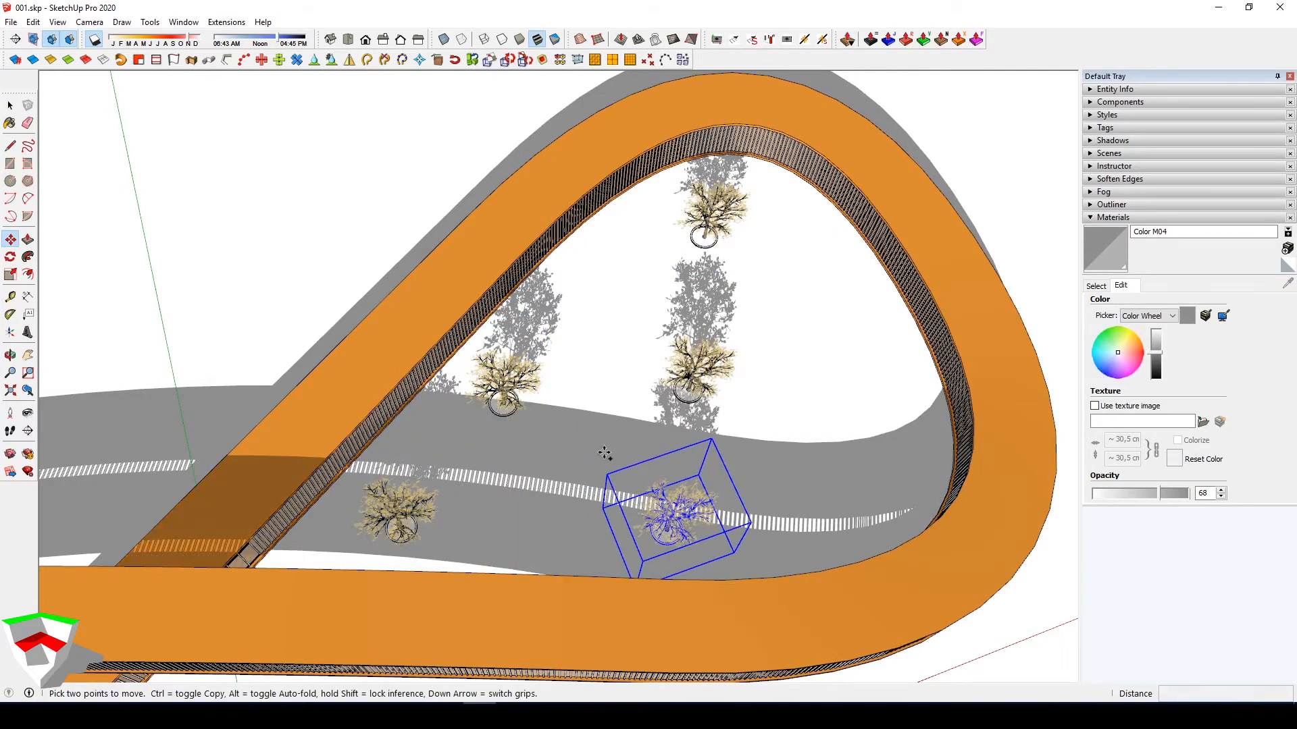
Add three more tree copies in the larger loop, two beside the curved end and one along the far inner edge
click(611, 466)
key(ctrl)
click(783, 426)
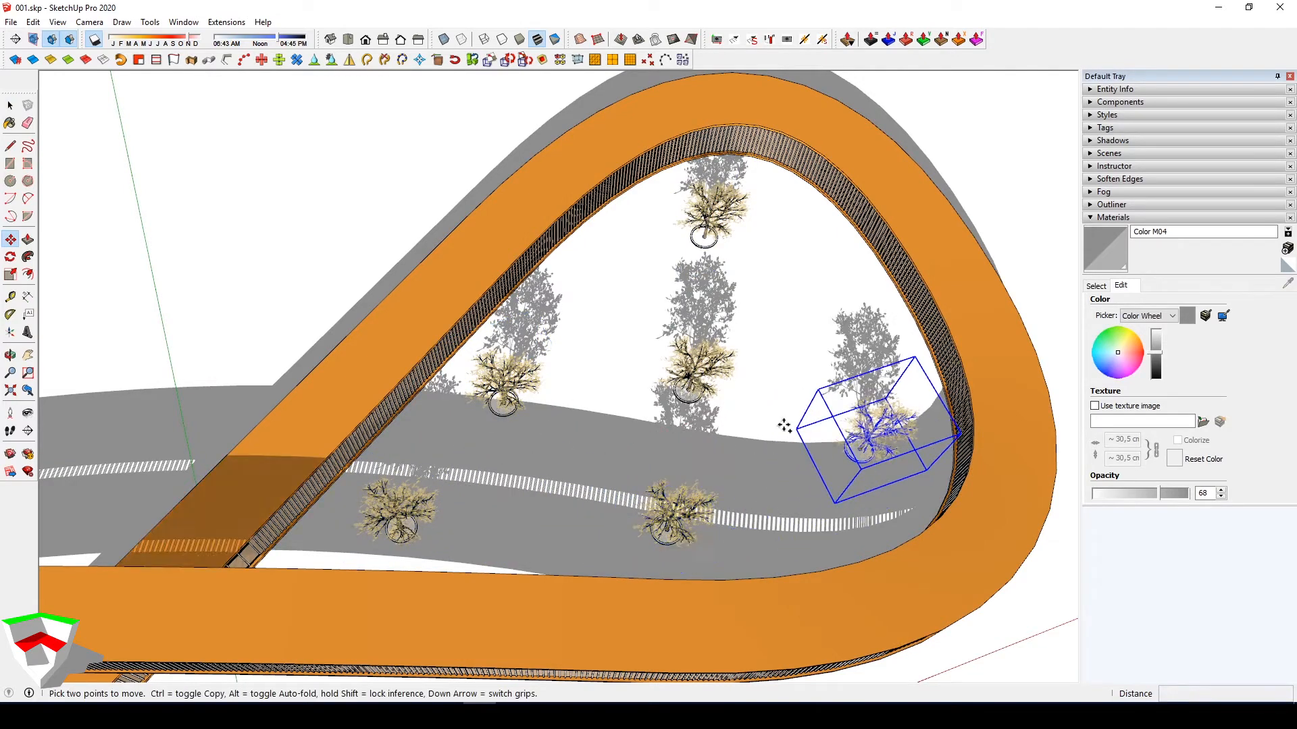
click(776, 312)
key(space)
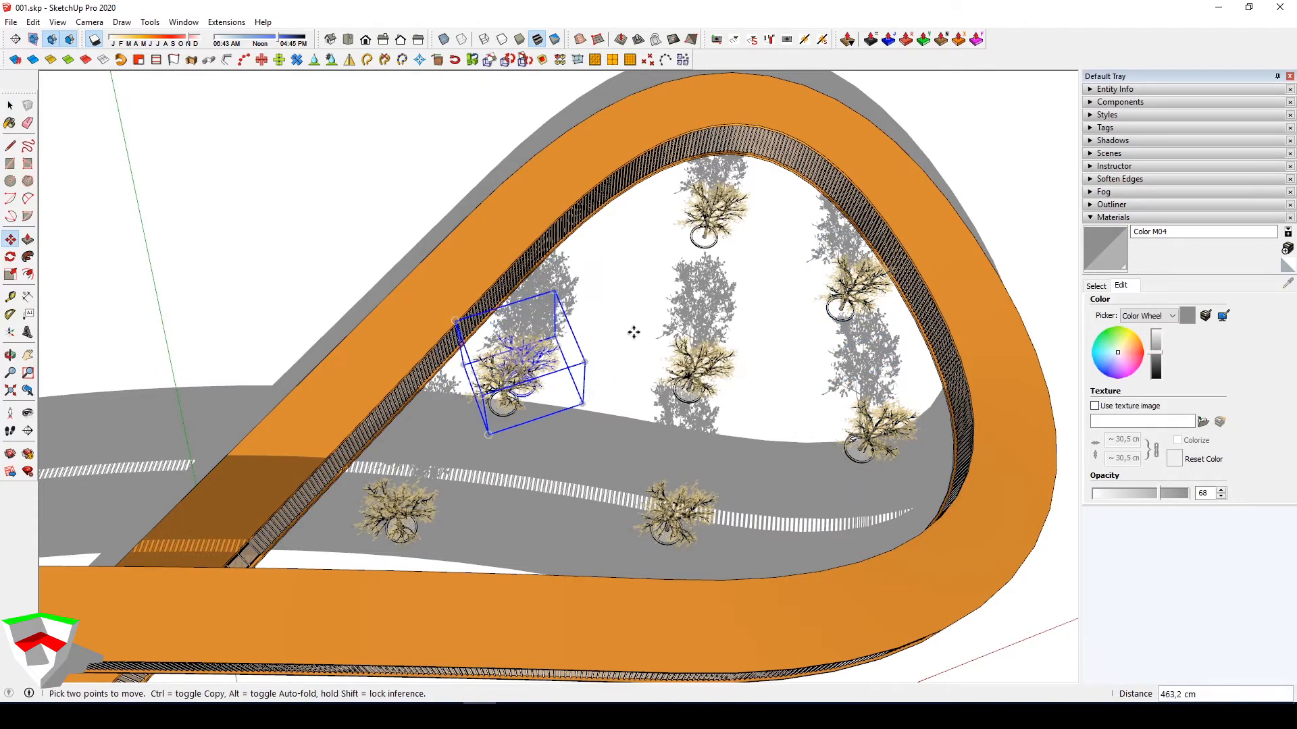
click(652, 318)
key(space)
Turn off shadows and copy the selected tree from the larger loop into the middle of the smaller loop
click(98, 45)
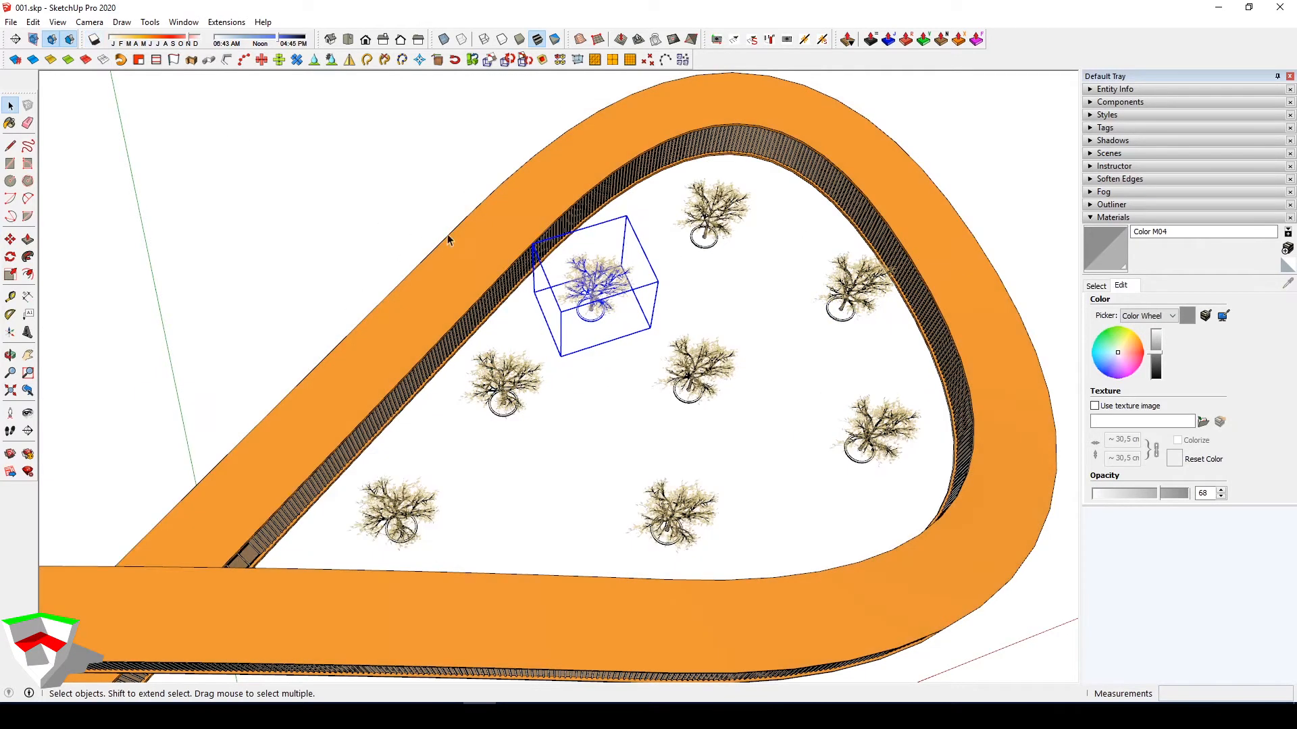
scroll(591, 222, down, 2)
middle_drag(633, 270, 529, 405)
scroll(837, 446, up, 2)
click(895, 363)
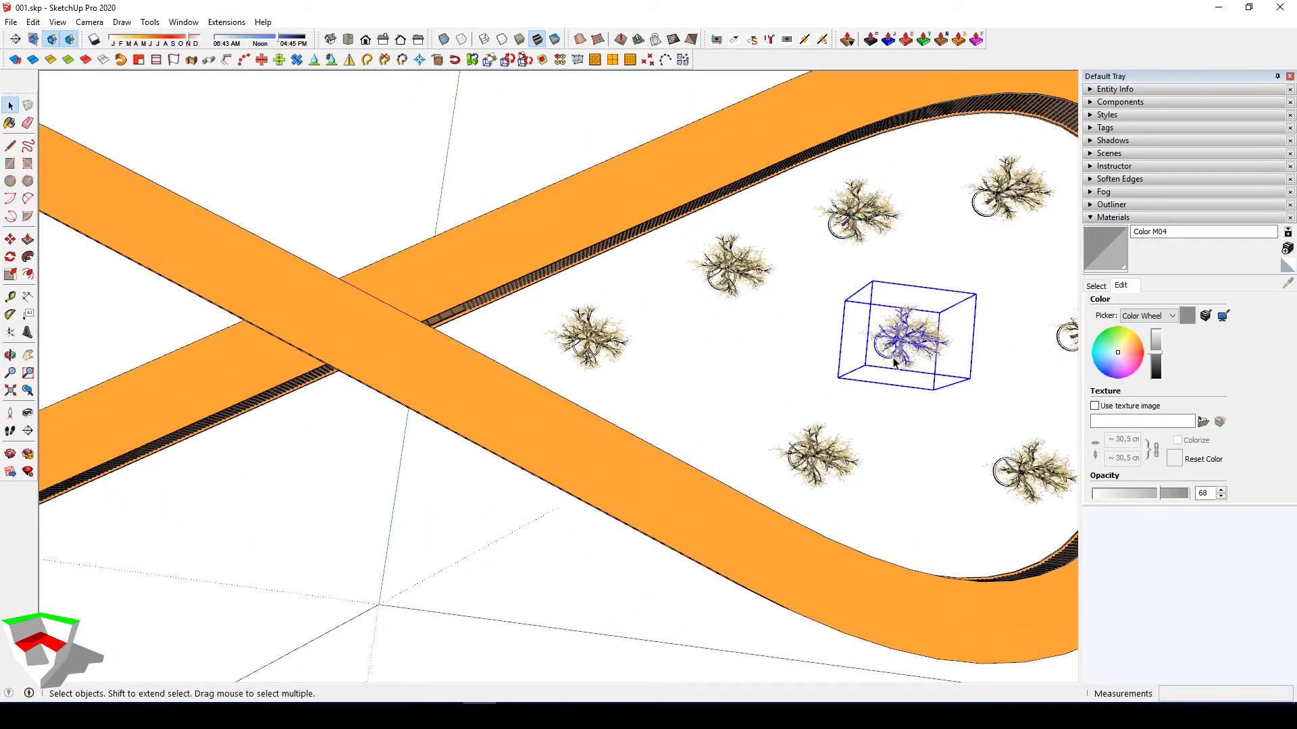
key(ctrl)
click(859, 397)
shift+middle_drag(676, 399, 1290, 371)
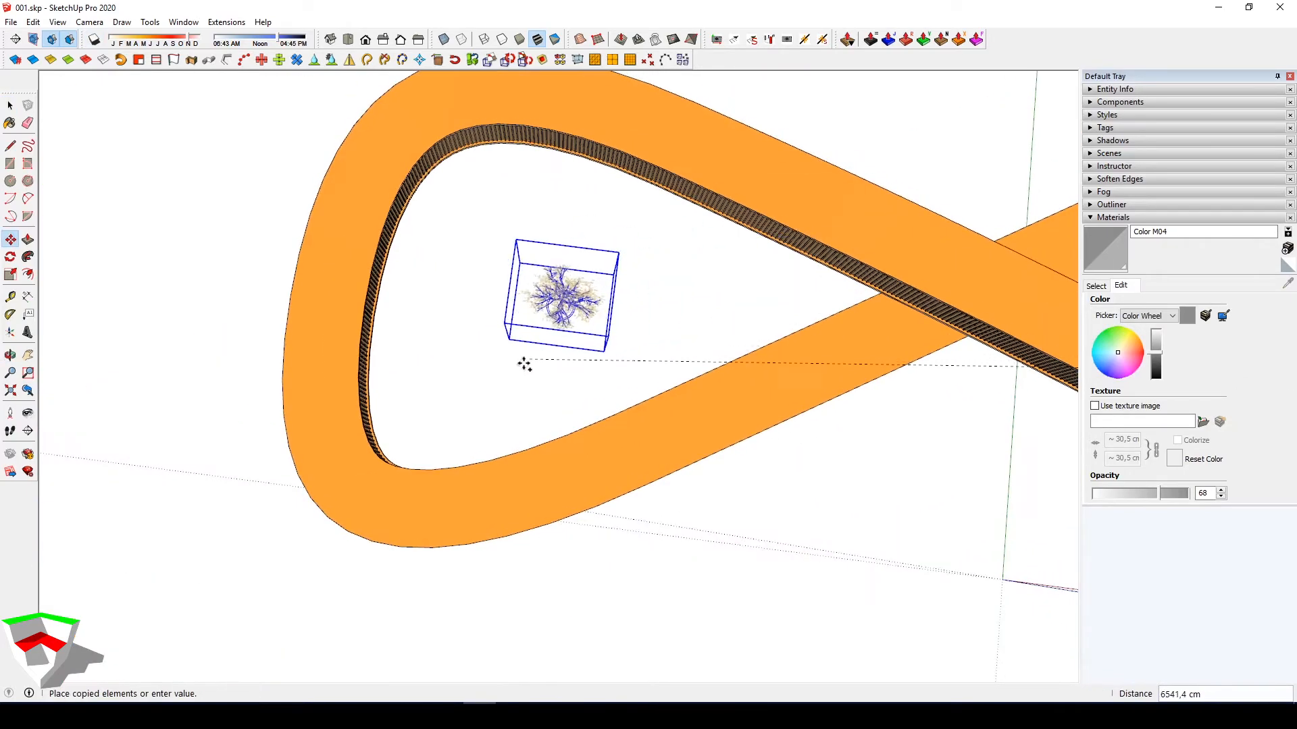
click(523, 366)
Copy the smaller loop's tree to both sides of it, near the curved end
scroll(625, 342, up, 2)
key(ctrl)
click(641, 335)
click(589, 208)
key(ctrl)
click(671, 179)
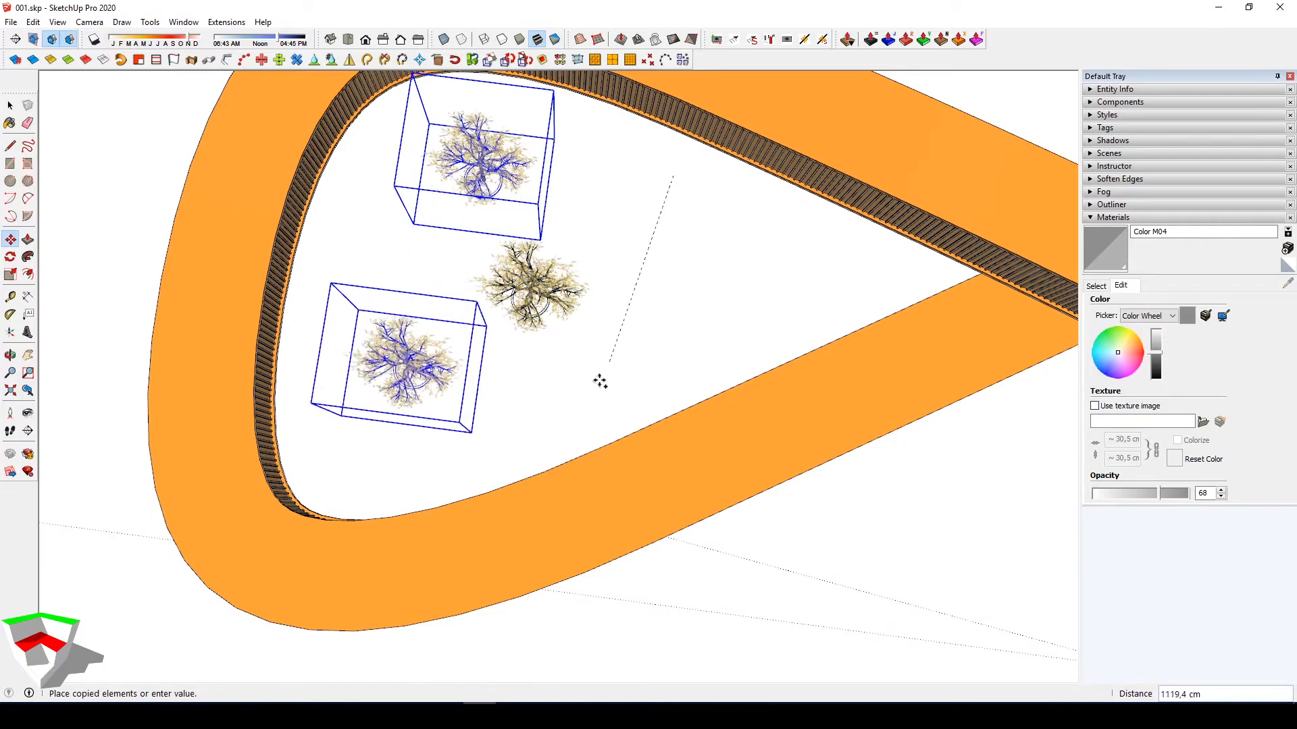
click(585, 409)
Copy a tree toward the crossing end of the smaller loop and nudge the copies into place
key(ctrl)
click(434, 299)
click(733, 217)
click(579, 387)
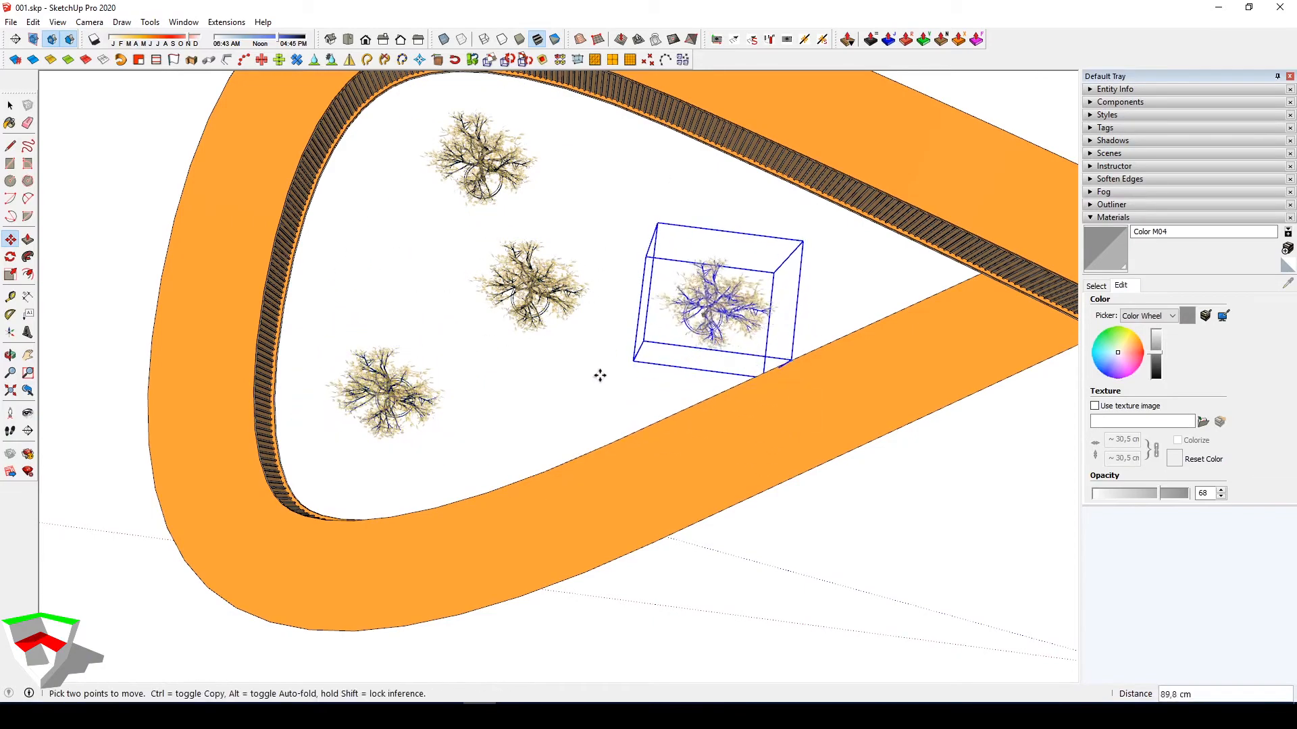
click(619, 368)
Turn shadows back on and view the whole structure with the trees in both loops
key(space)
scroll(624, 358, down, 2)
middle_drag(668, 295, 709, 206)
shift+middle_drag(539, 359, 162, 343)
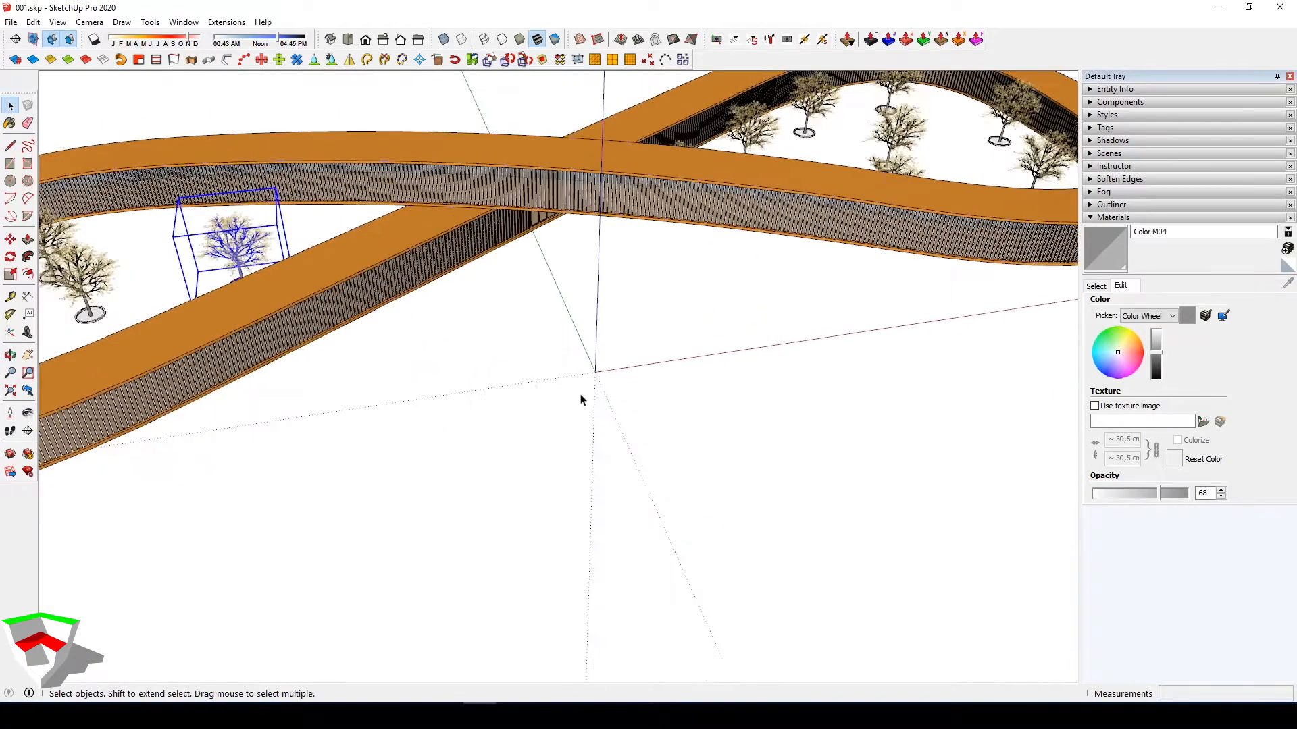
scroll(581, 399, down, 1)
middle_drag(774, 433, 439, 291)
middle_drag(628, 353, 553, 432)
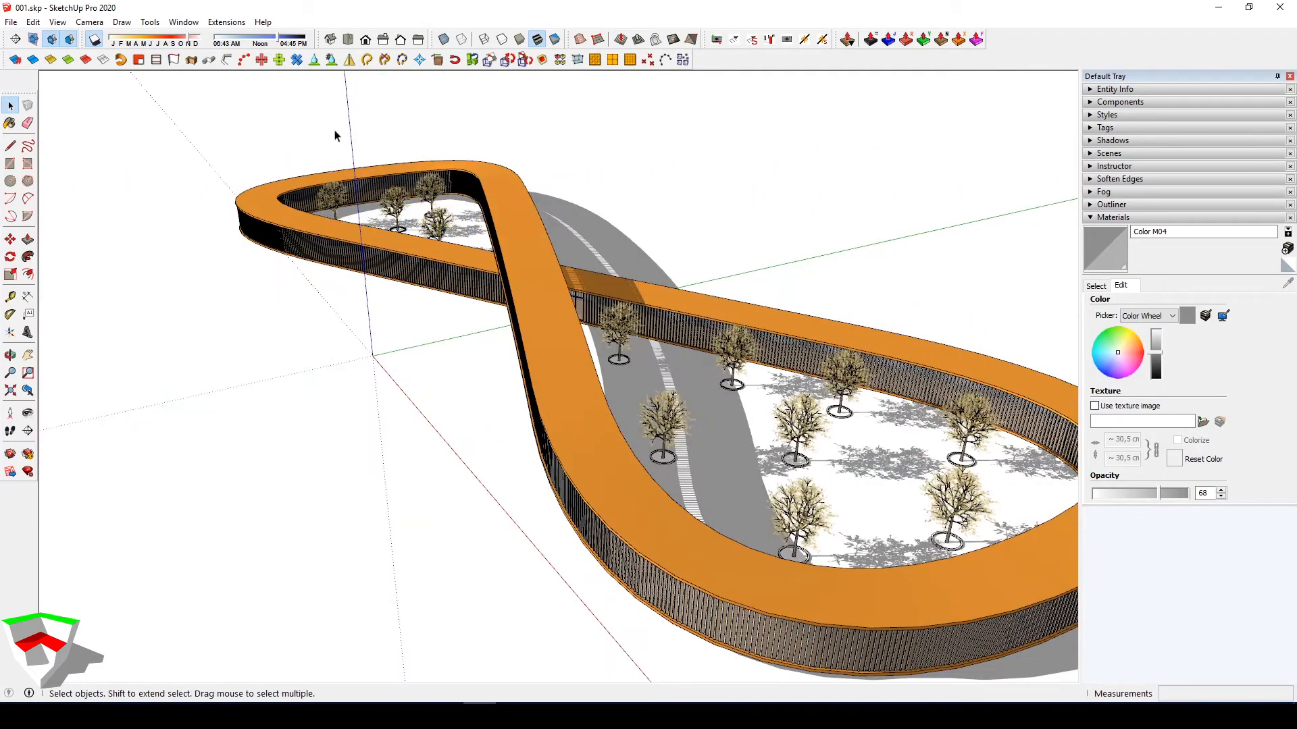
Adjust the shadow time of day and reframe the structure with its crossing in view
click(90, 24)
click(651, 168)
mouse_move(665, 297)
shift+middle_down()
mouse_move(356, 286)
mouse_move(455, 272)
mouse_move(385, 278)
shift+middle_up()
drag(256, 37, 284, 38)
shift+middle_drag(271, 129, 492, 130)
scroll(543, 295, up, 1)
middle_drag(556, 263, 570, 260)
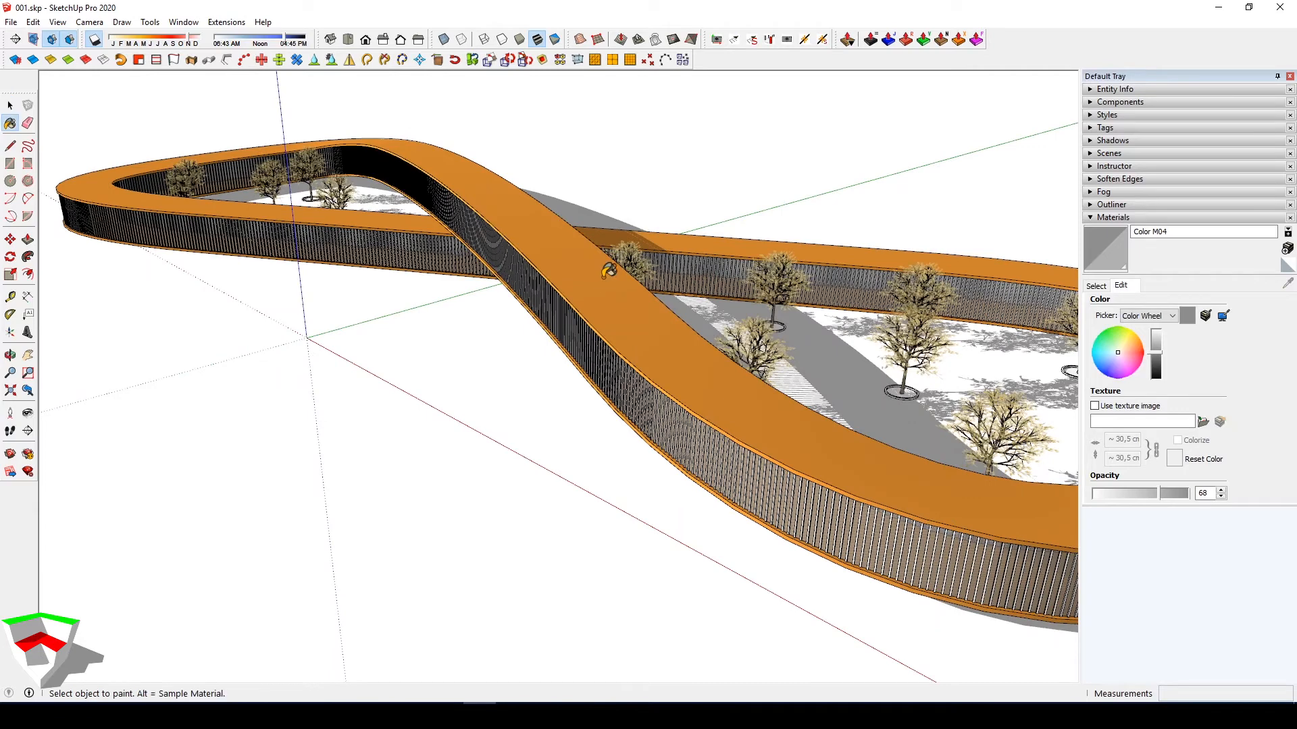
Sample Color C04 from the slab and edit it to a brighter, paler orange
click(1156, 334)
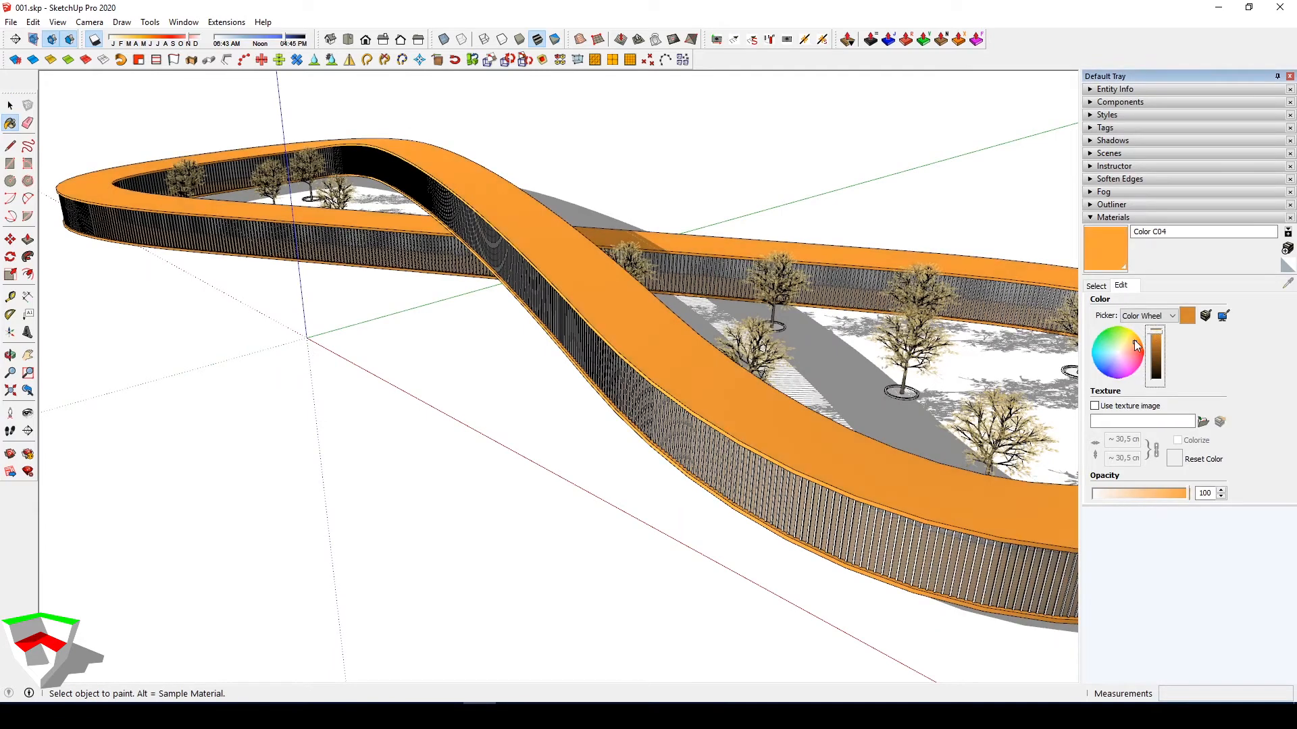
click(1134, 340)
click(1131, 343)
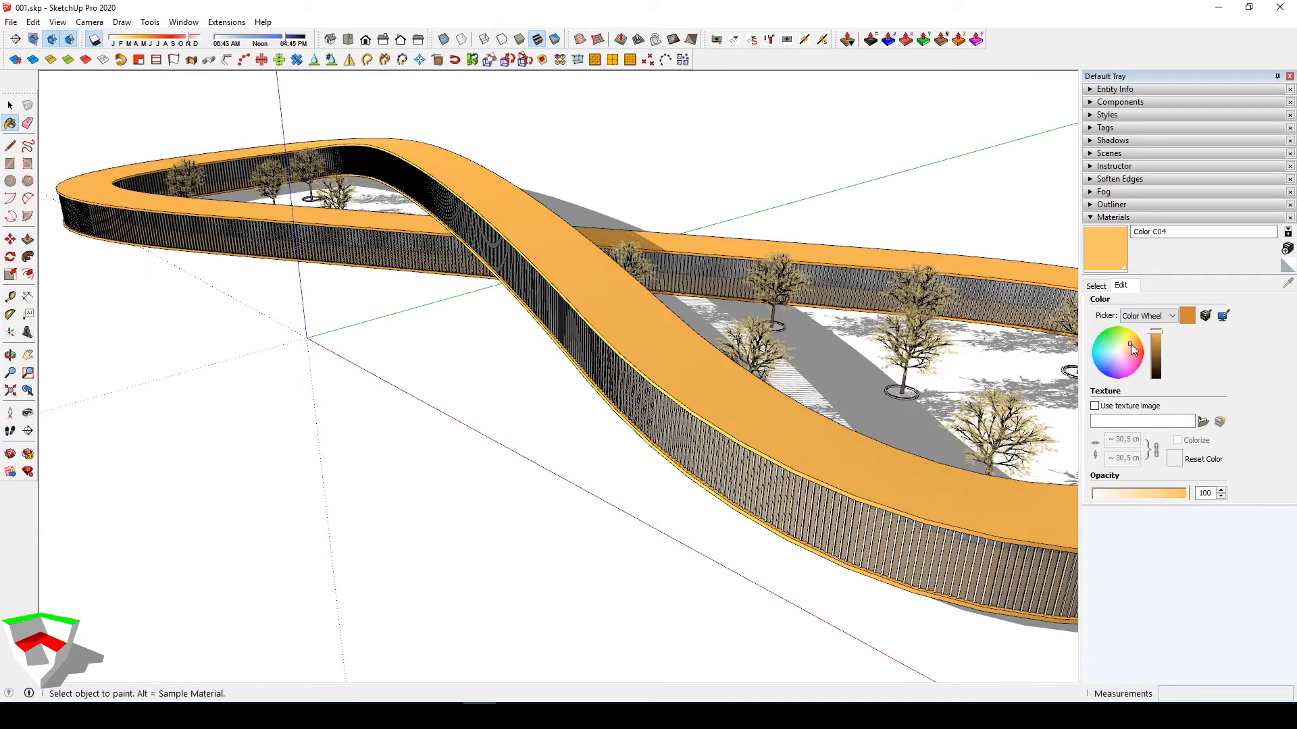
Edit the slab material Color C04 from orange to a pale blue-grey and darken it slightly
click(1118, 351)
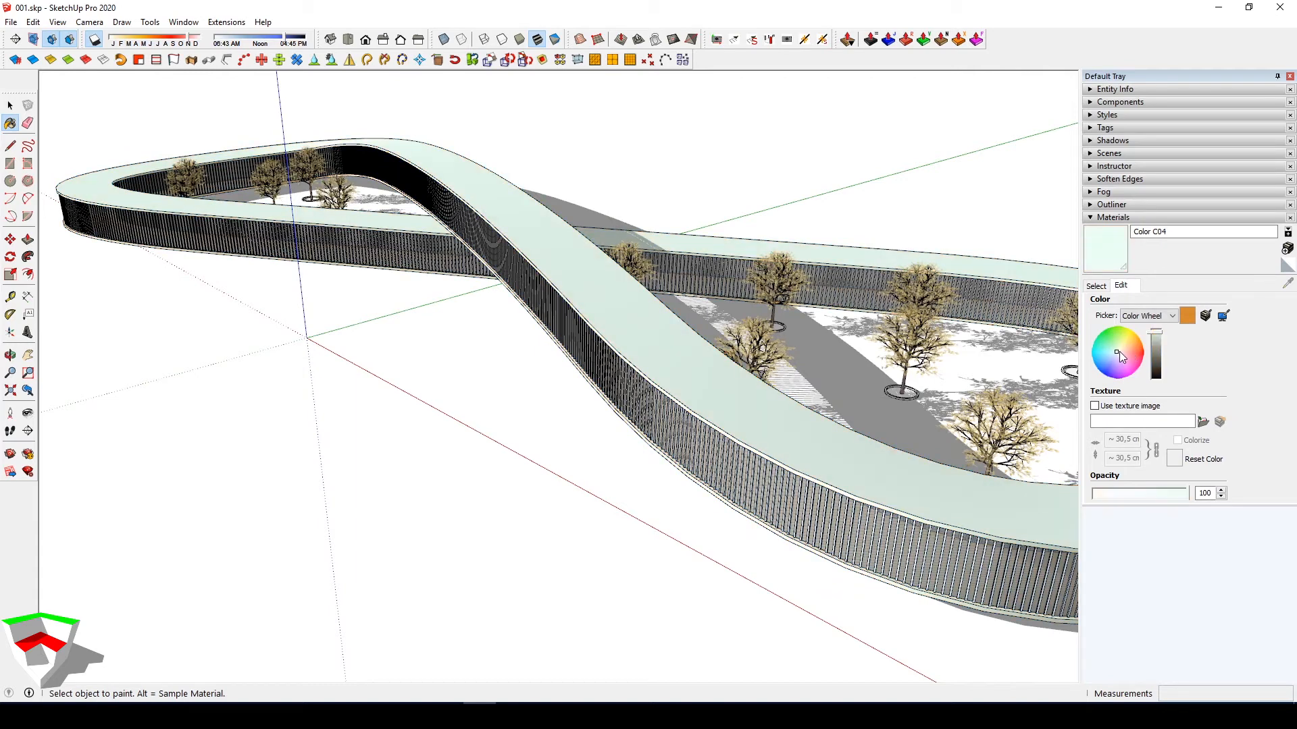
click(1121, 354)
click(1115, 355)
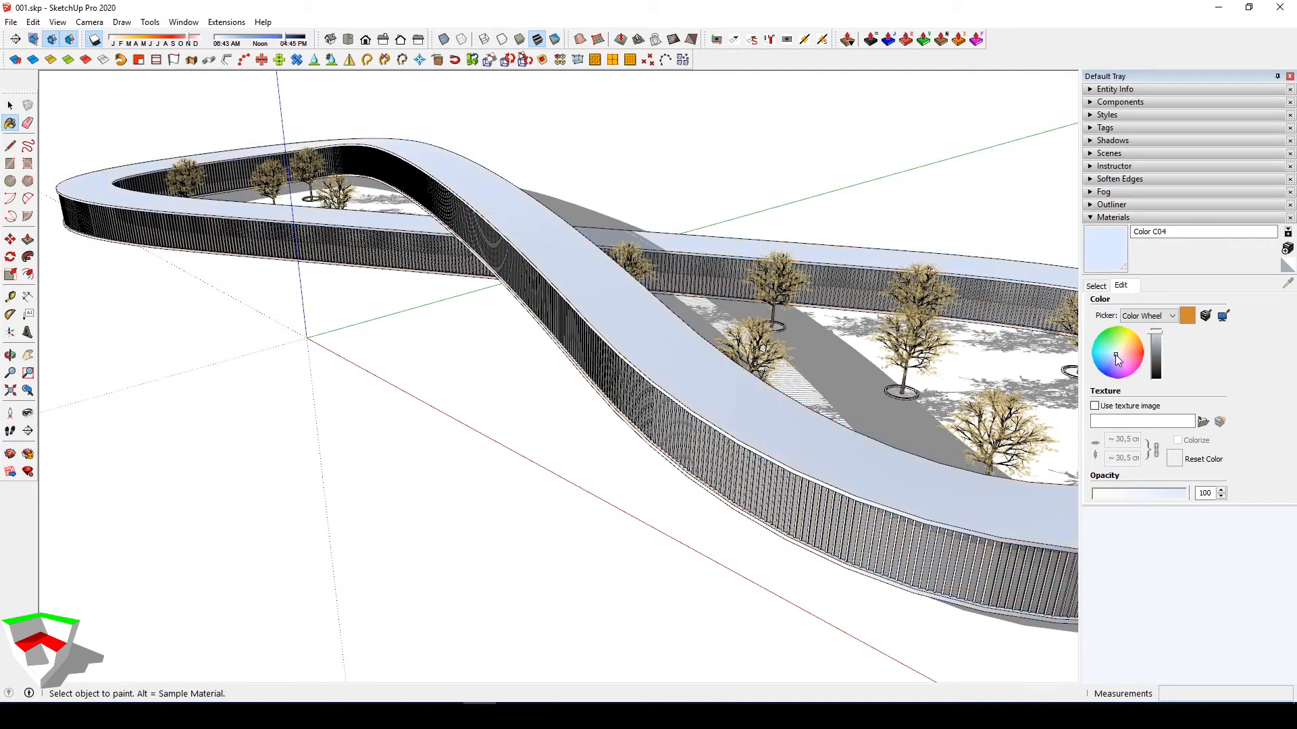
click(1154, 338)
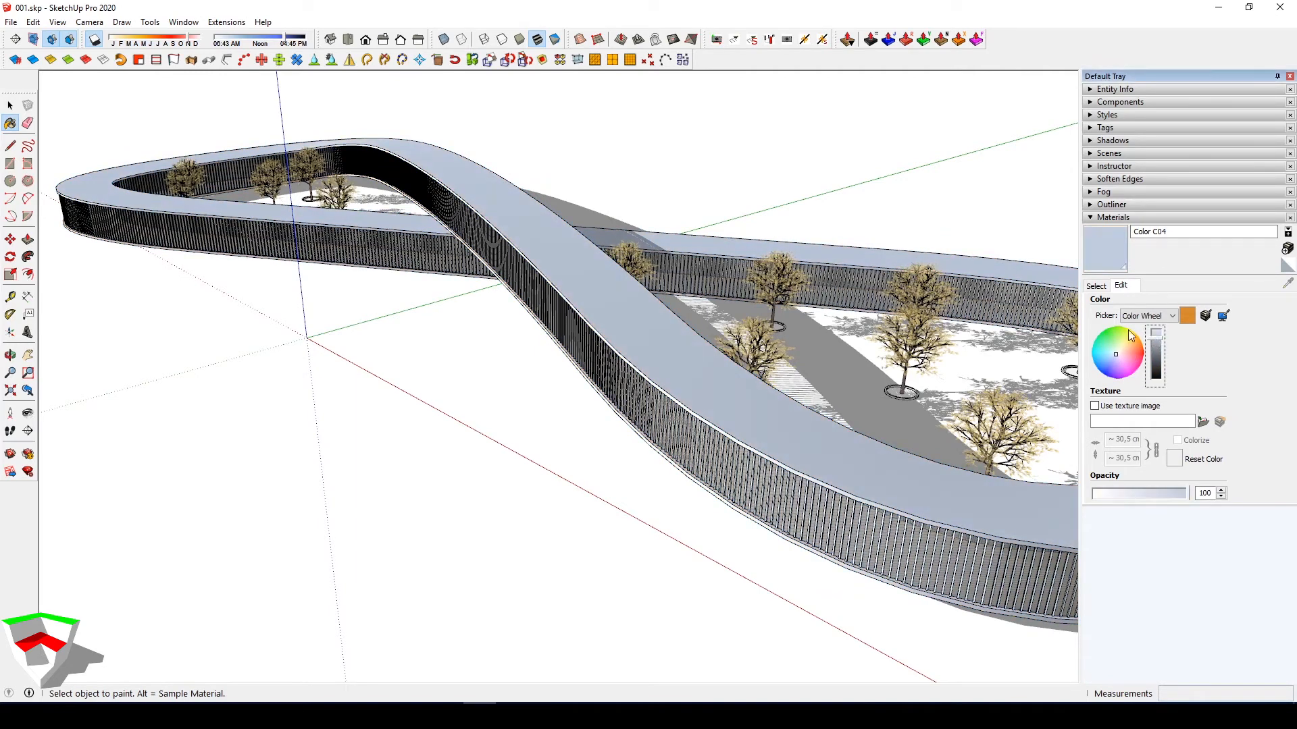
key(space)
Open one of the tree components in the larger loop for editing, down to its circular planter
mouse_move(767, 279)
middle_down()
mouse_move(683, 255)
mouse_move(179, 255)
mouse_move(306, 280)
middle_up()
middle_drag(709, 260, 338, 287)
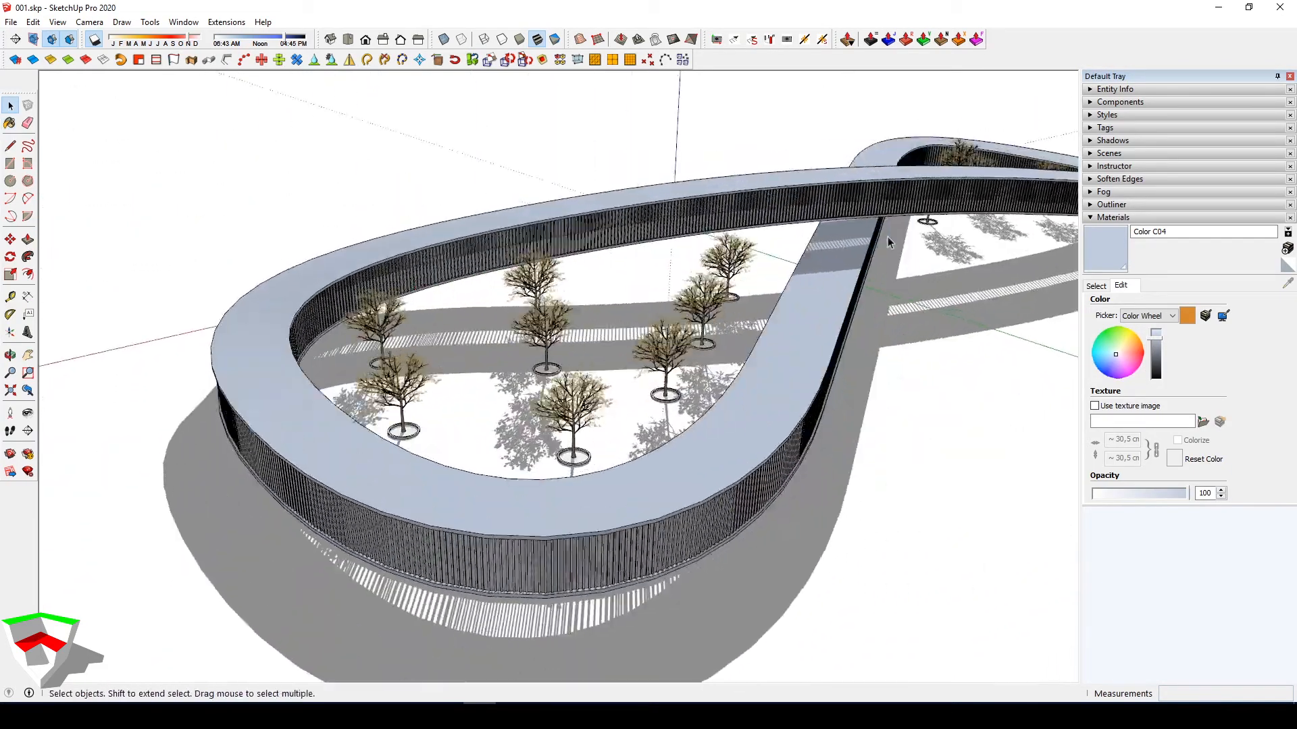
shift+middle_drag(889, 240, 392, 485)
scroll(391, 481, up, 3)
double_click(408, 464)
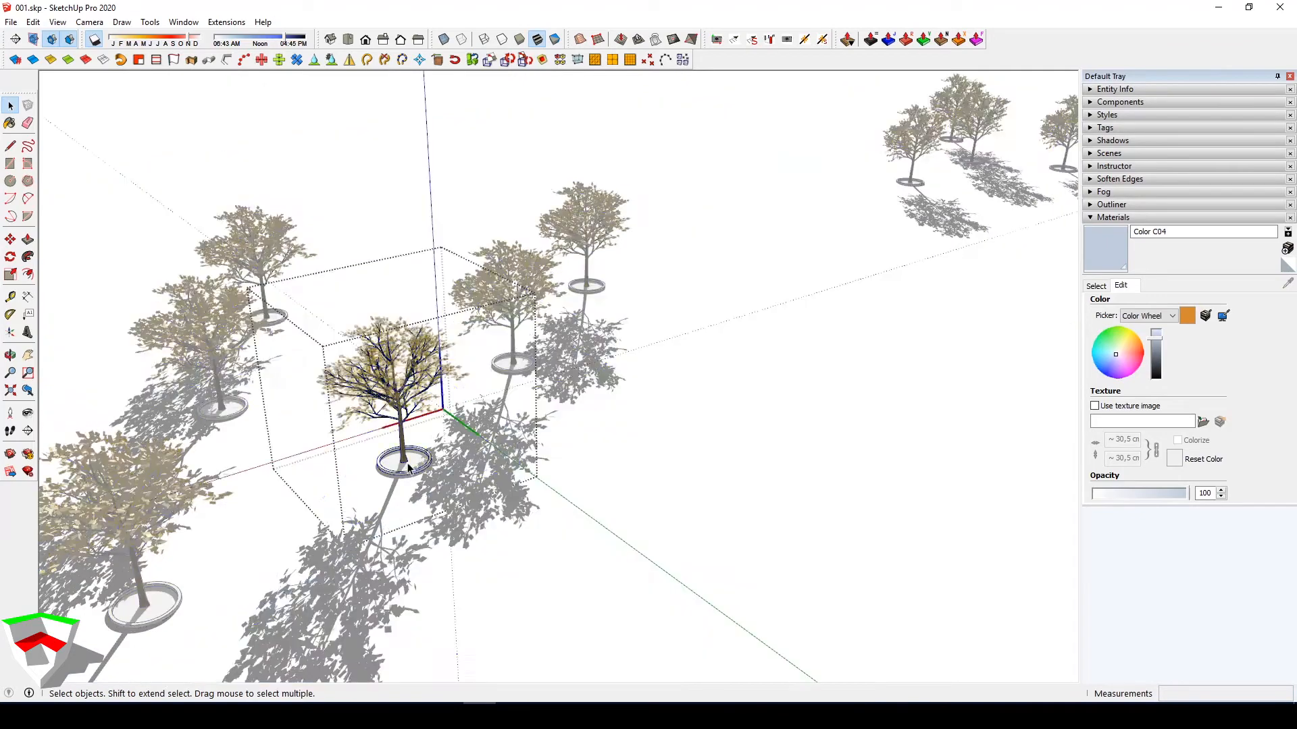
scroll(410, 464, up, 3)
triple_click(412, 465)
Paint the round ground face inside the tree's planter ring with dark green Color F08
click(419, 462)
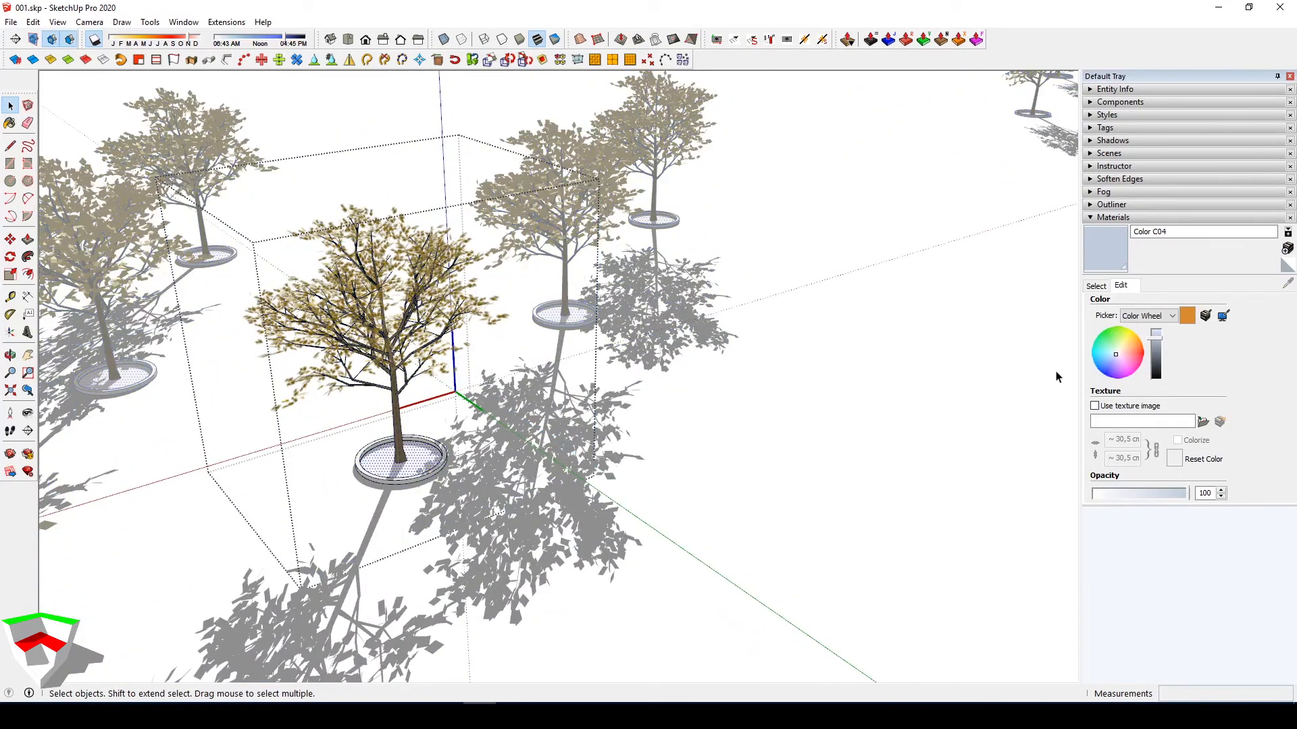
scroll(438, 455, up, 3)
click(1094, 289)
scroll(1148, 379, down, 10)
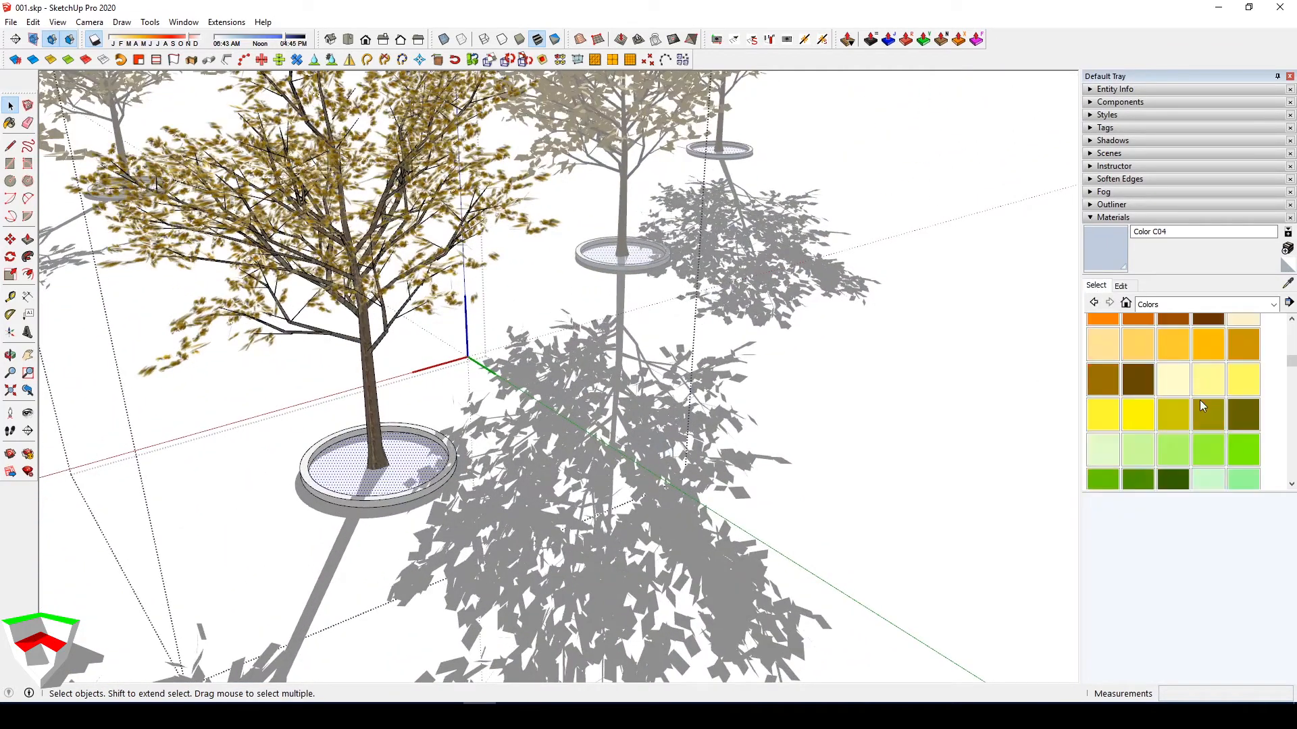
scroll(1141, 406, up, 5)
click(1115, 466)
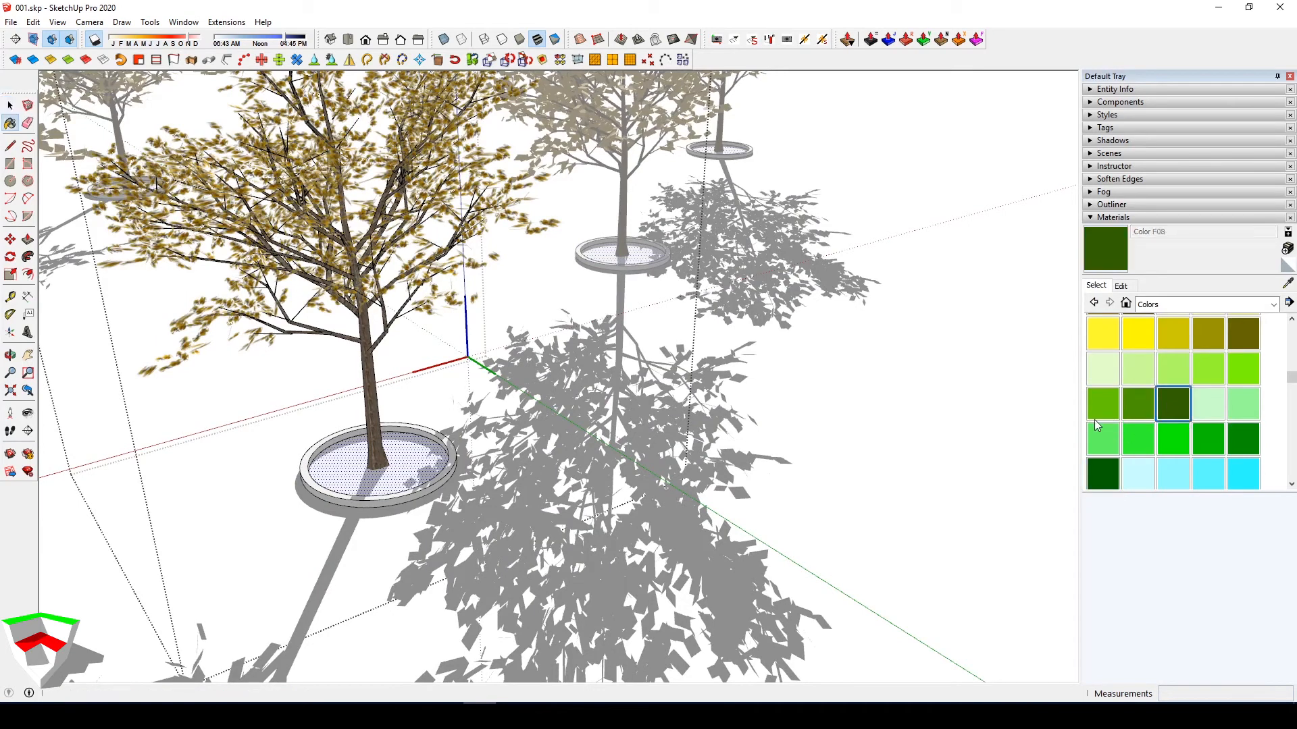
click(436, 457)
Brighten the planter's green Color F08 slightly and leave the tree component
click(1125, 289)
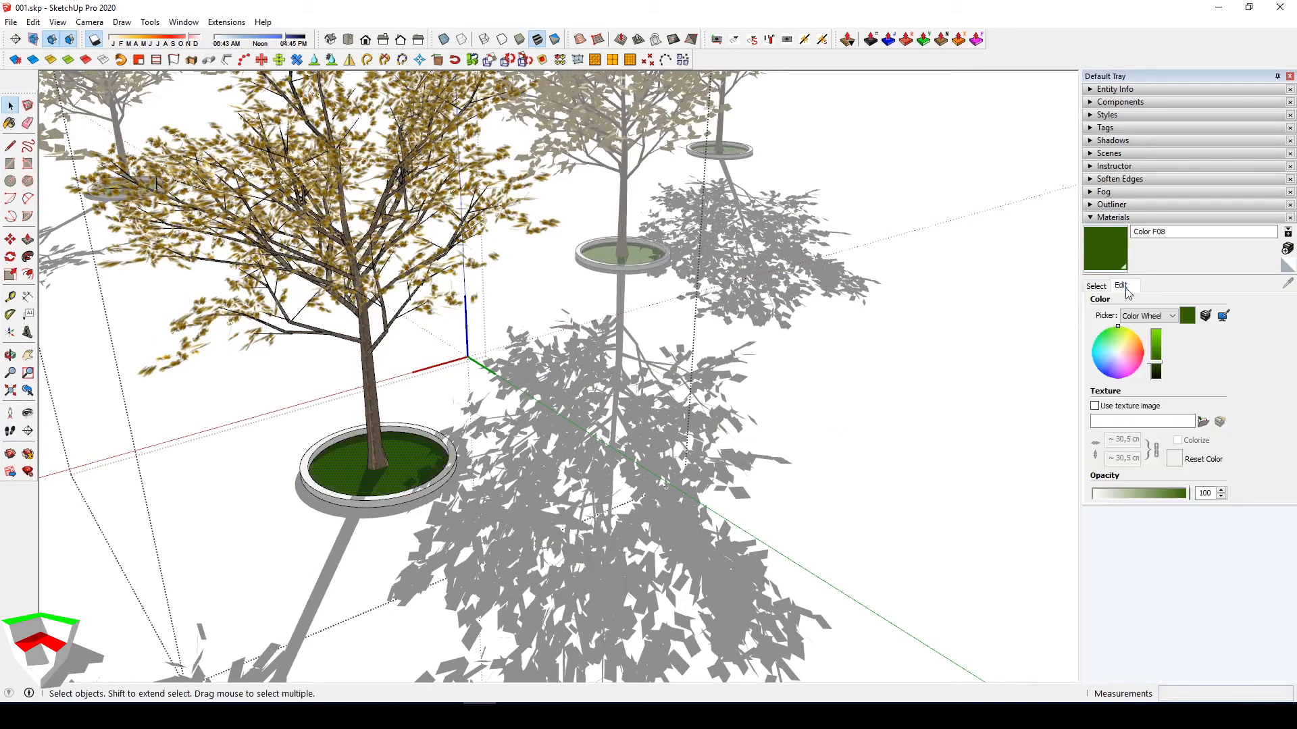
click(1159, 359)
click(756, 379)
click(754, 378)
Examine the whole structure from outside with its blue-grey slabs and green planters in both loops
scroll(753, 378, down, 5)
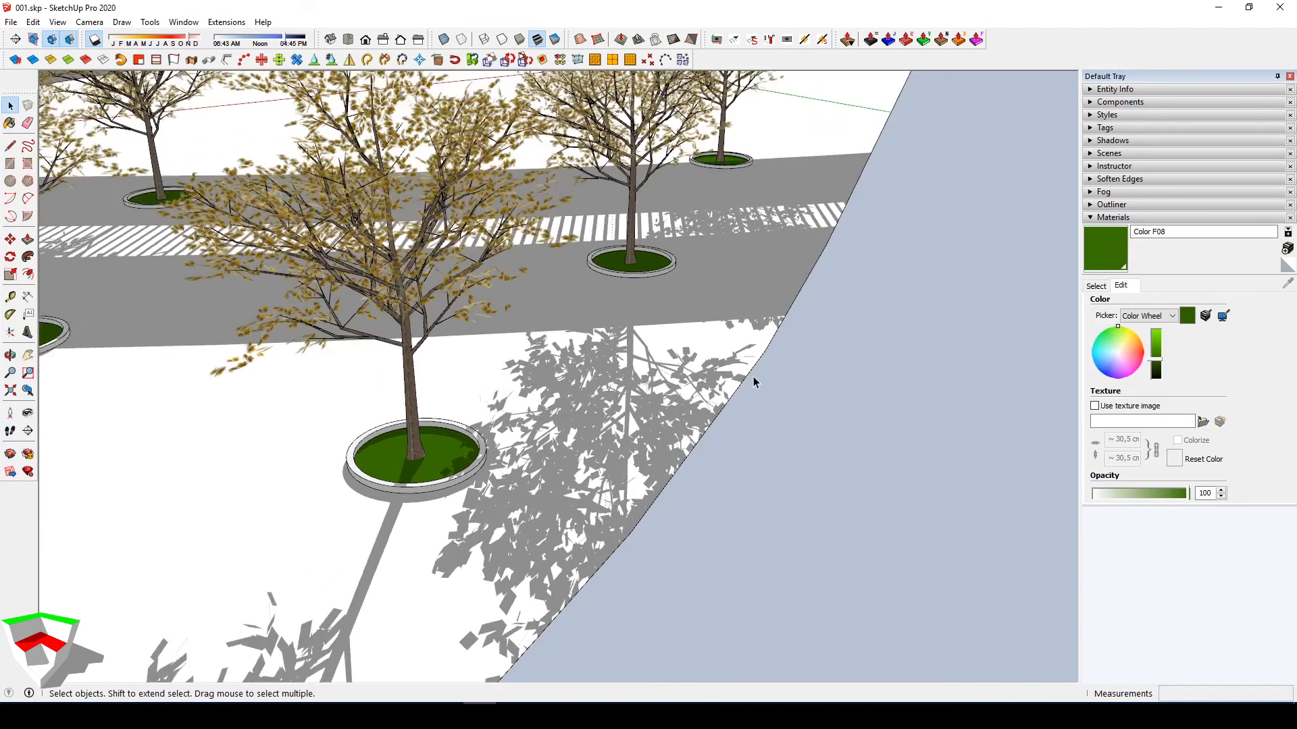
scroll(755, 381, down, 10)
middle_drag(756, 376, 885, 336)
shift+middle_drag(484, 289, 548, 321)
middle_drag(394, 283, 824, 324)
shift+middle_drag(446, 343, 635, 335)
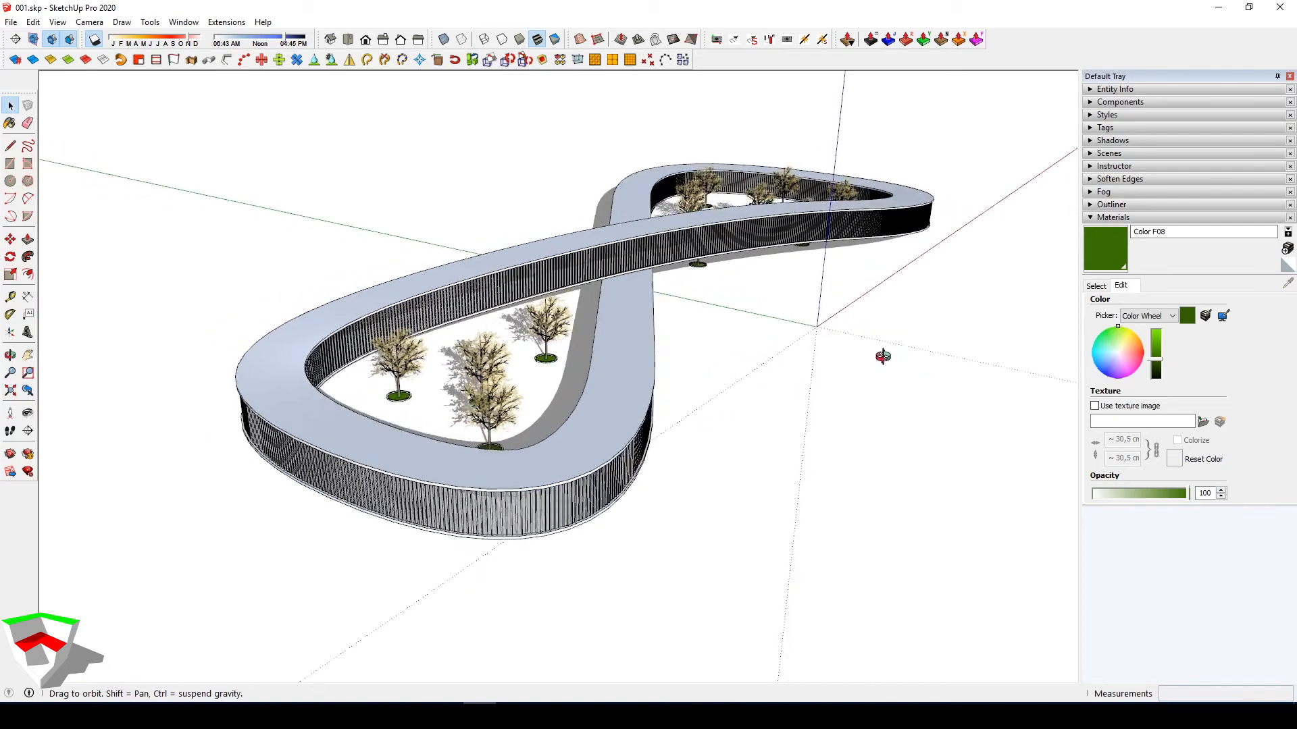